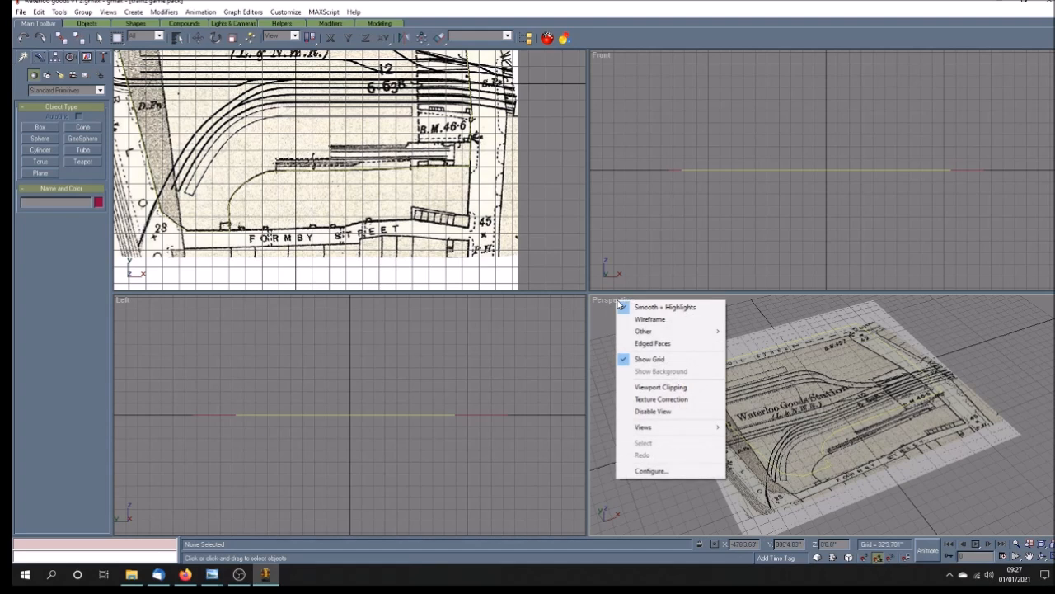
Turn on texture correction for the perspective viewport and bring the whole track plan into the top view.
click(628, 399)
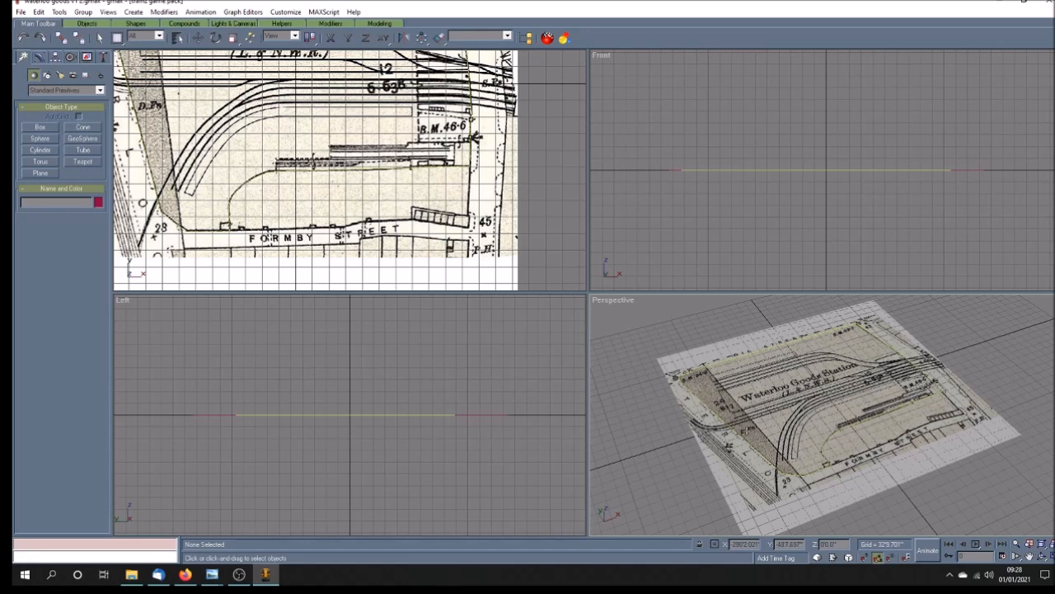
click(1029, 556)
scroll(399, 205, down, 5)
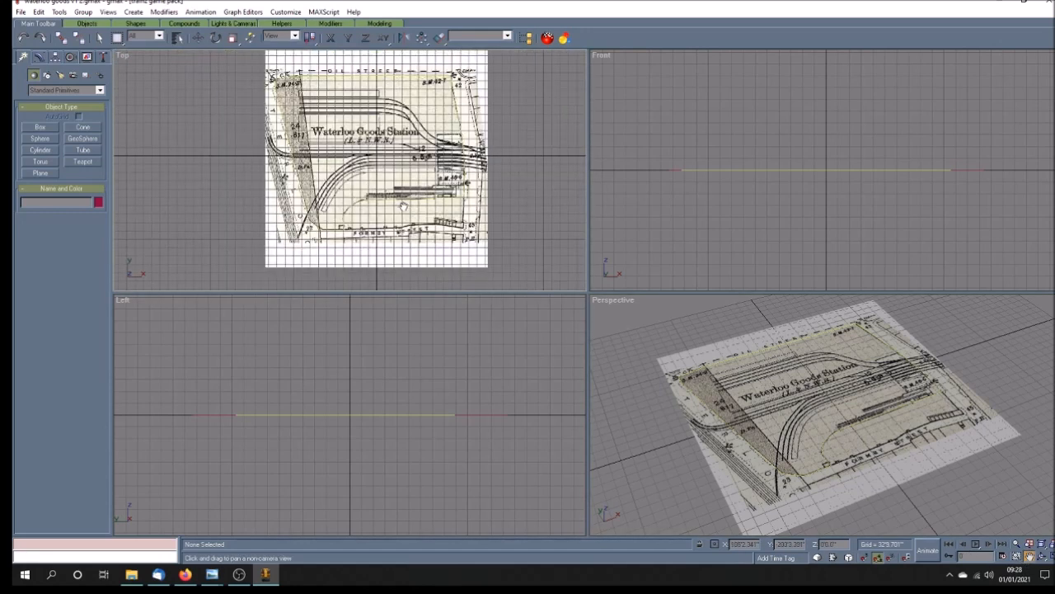
drag(387, 162, 386, 170)
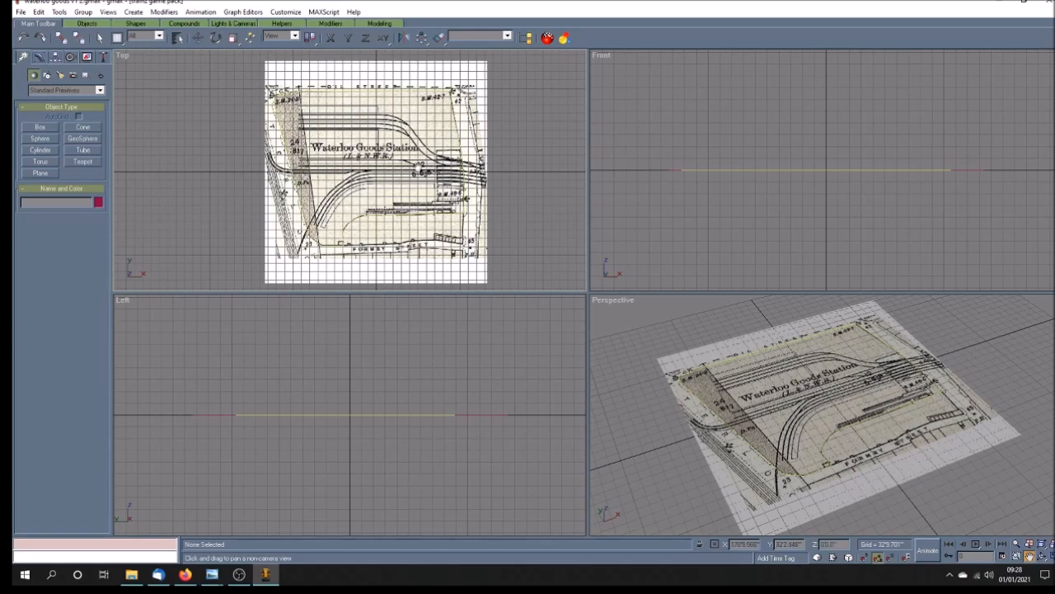
Examine the reference photos waterloo_goods_1937.jpg and wall example.jpg in Windows Photo Viewer.
mouse_move(212, 575)
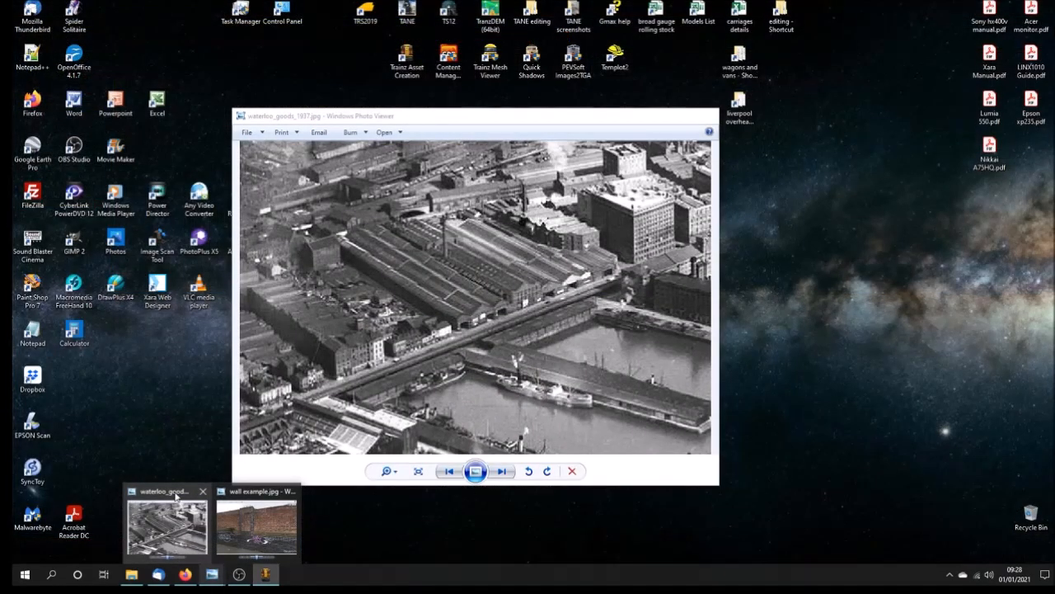
click(174, 492)
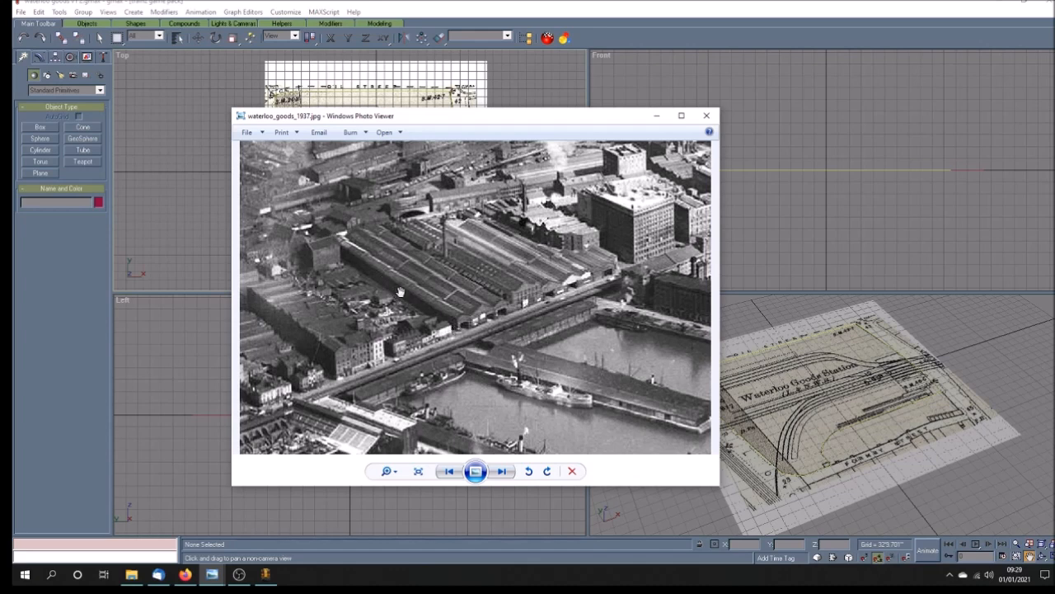
mouse_move(211, 578)
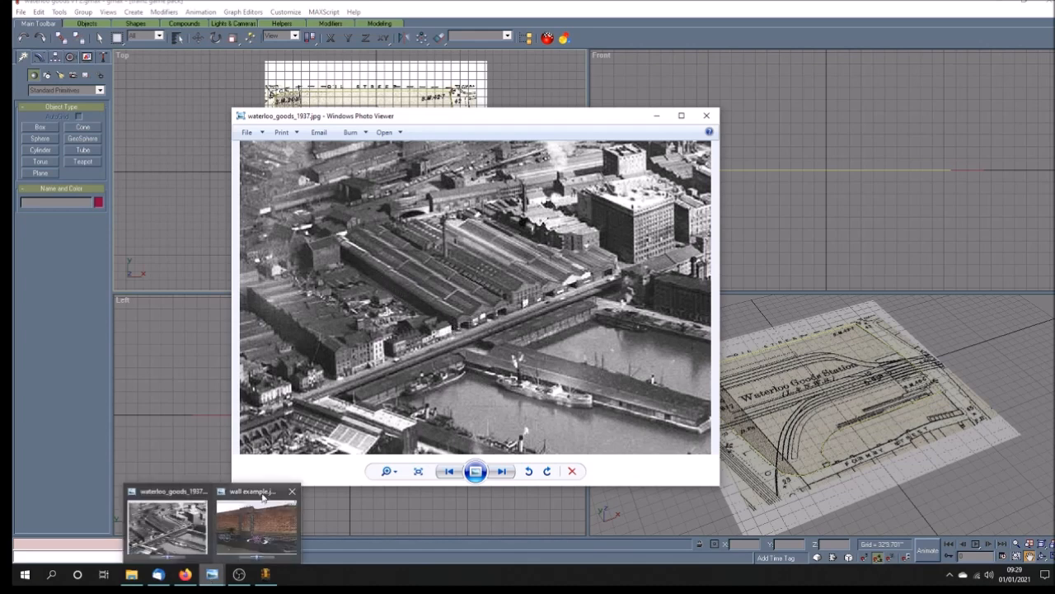
click(256, 519)
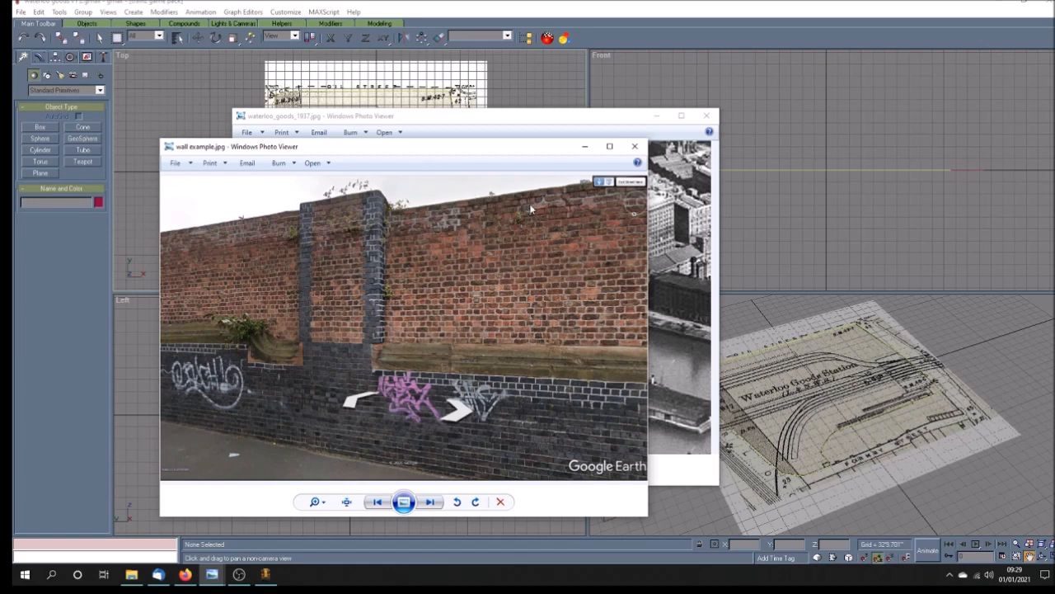
Examine the goods station roofs up close in waterloo_goods_1937.jpg and waterloo_goods_1920a.jpg, and minimize the photo windows.
click(566, 121)
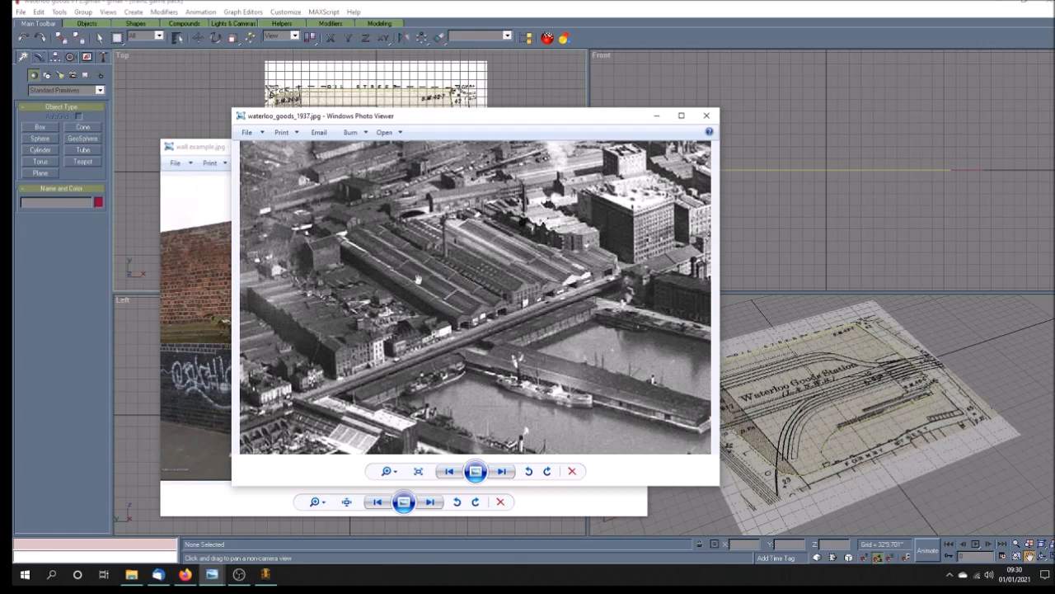
scroll(429, 271, up, 3)
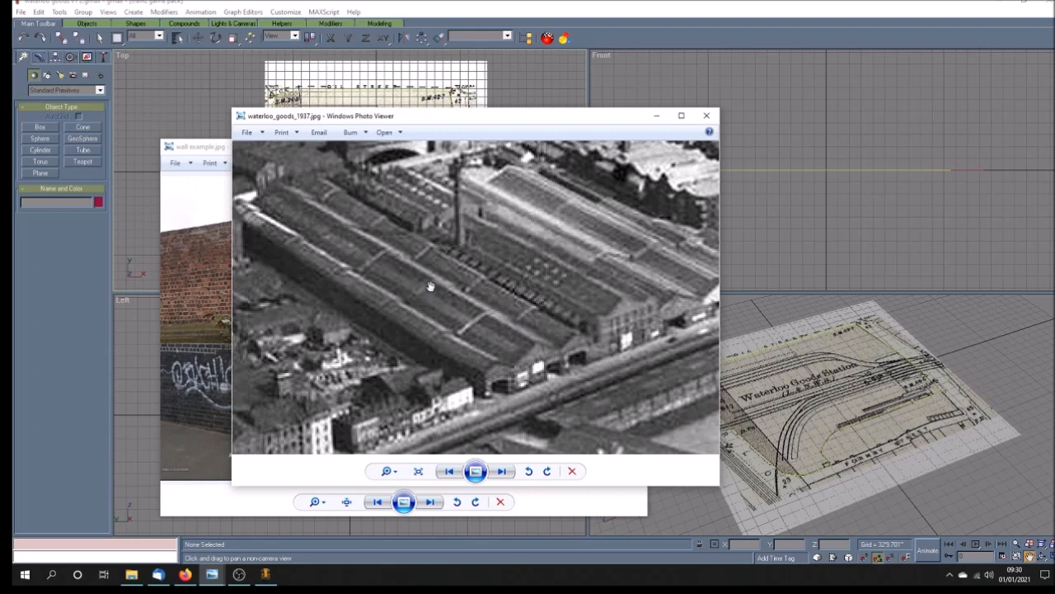
scroll(430, 286, down, 2)
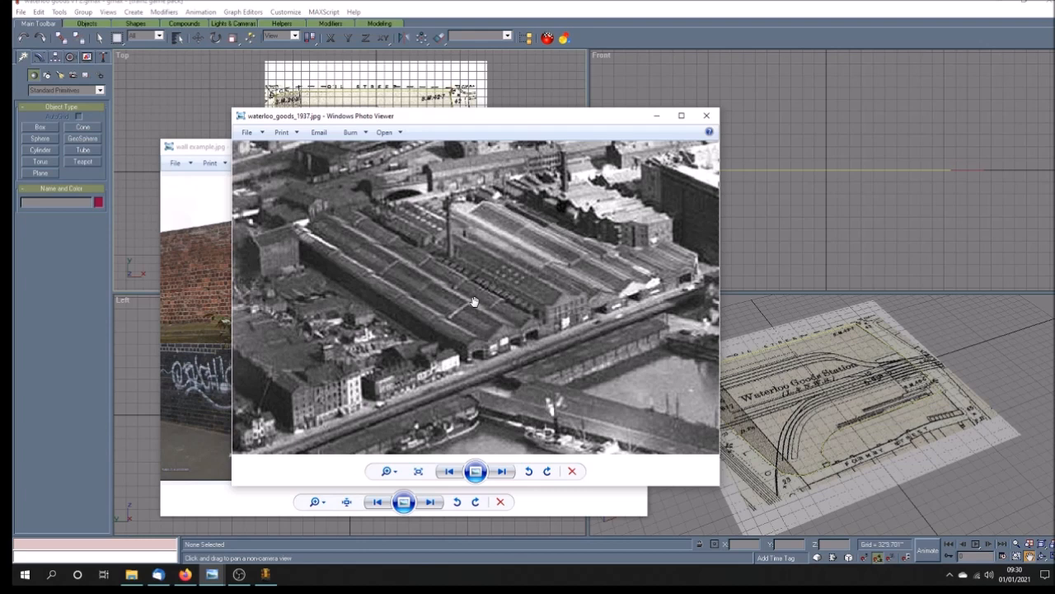
key(Left)
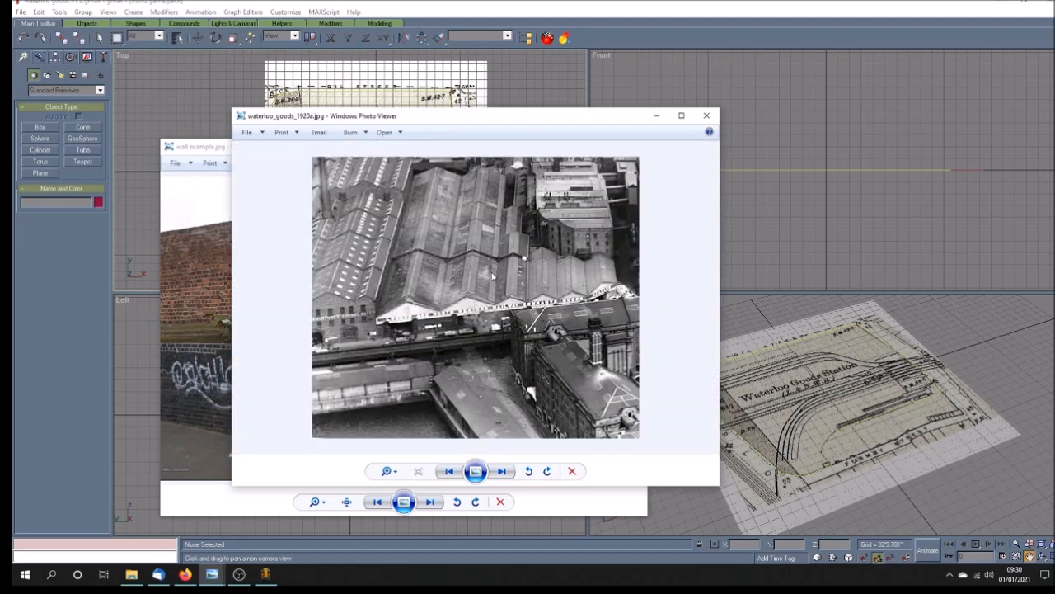
scroll(495, 275, up, 1)
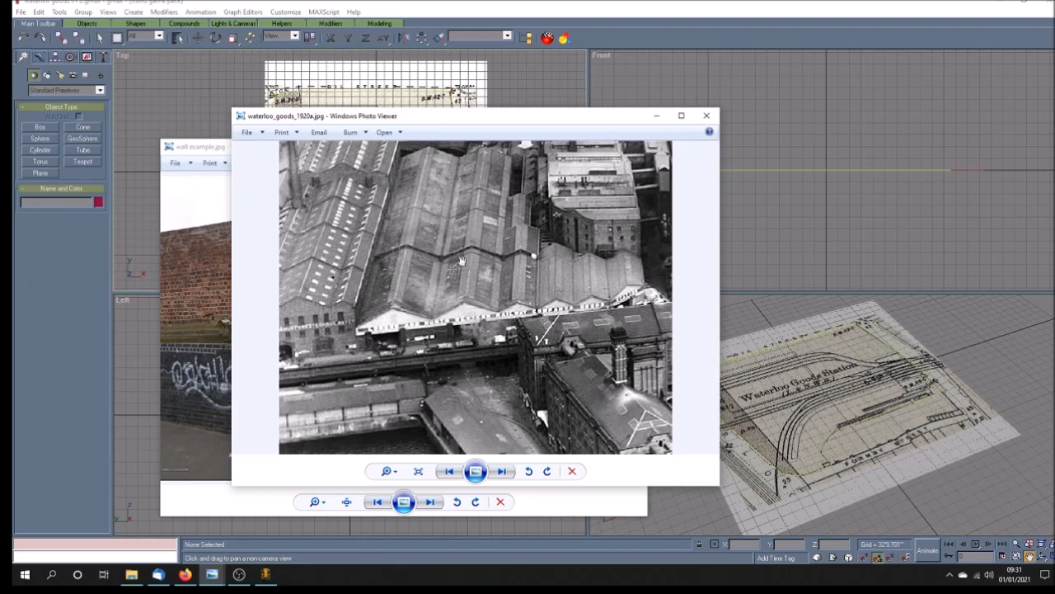
key(Right)
click(206, 190)
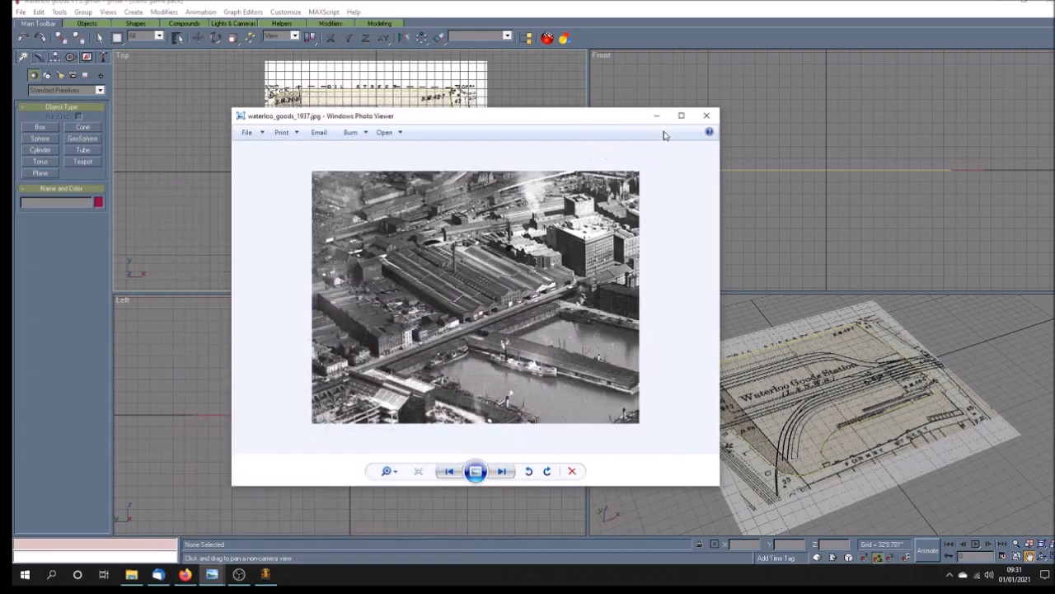
click(656, 115)
Hide the maps in gmax's Material Navigator and bring up the Material Editor.
click(565, 38)
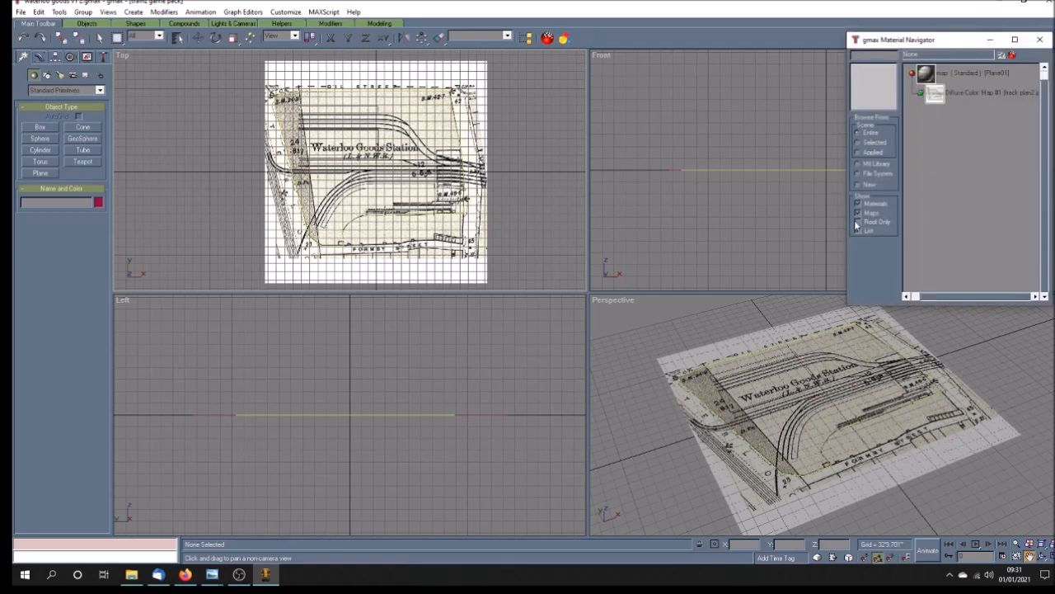
click(858, 212)
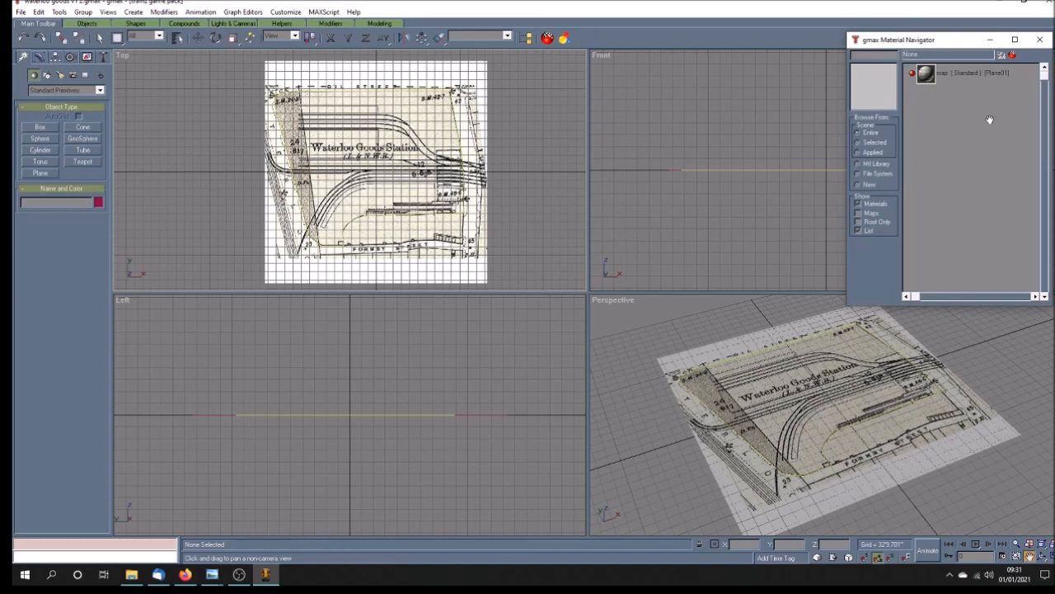
click(1014, 57)
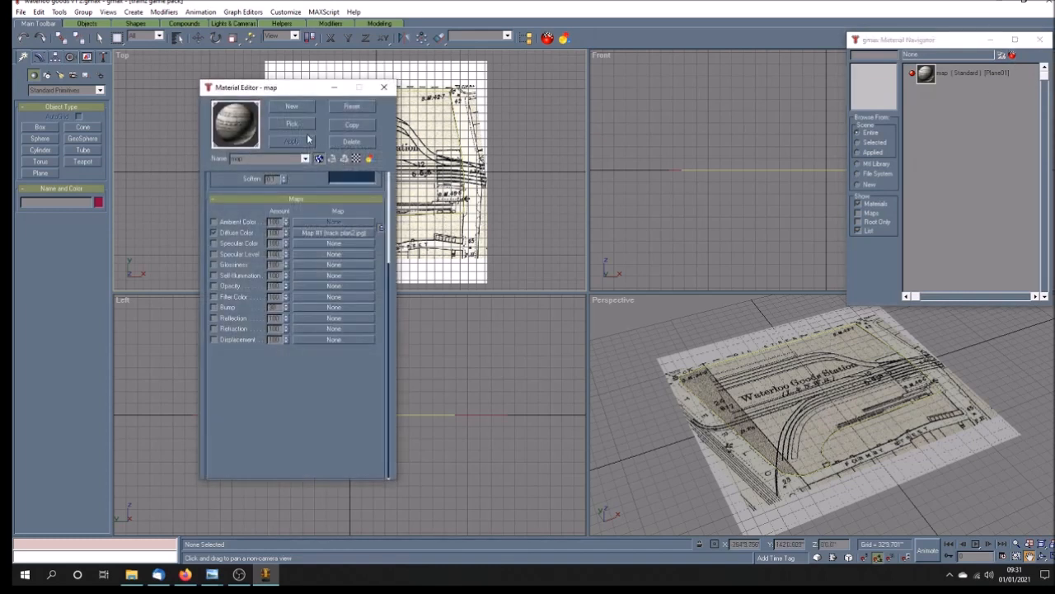
Create a new Standard material and name it brickwork.
click(291, 107)
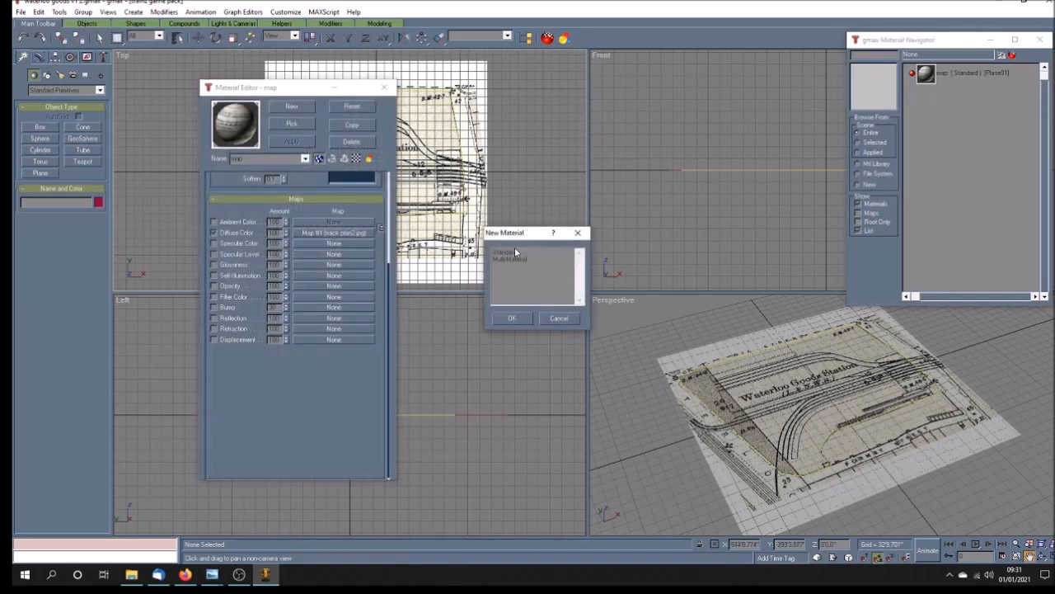
click(514, 248)
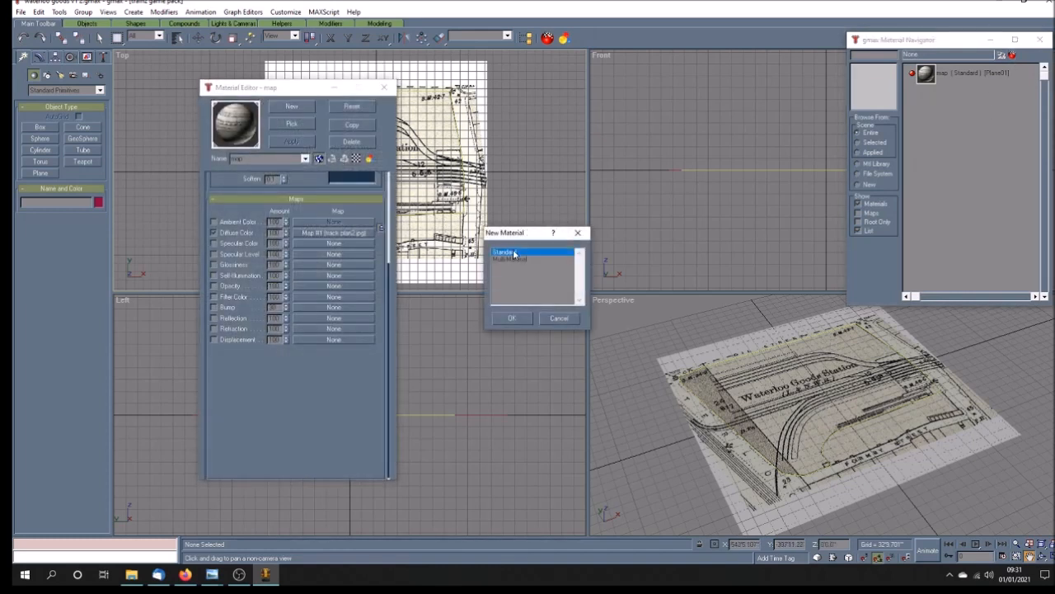
click(512, 318)
drag(272, 158, 221, 158)
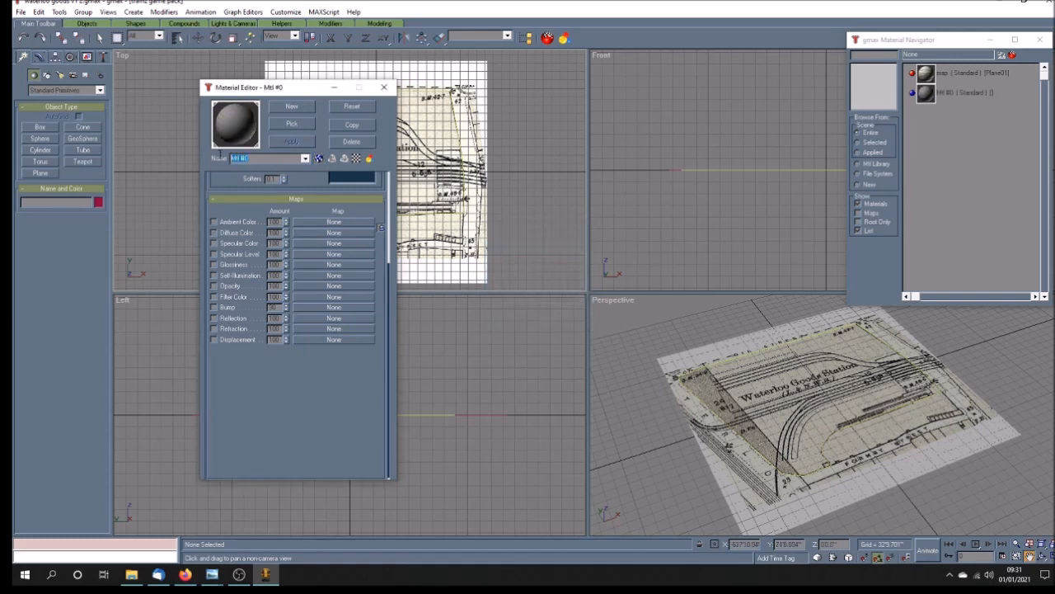
text(brickwork)
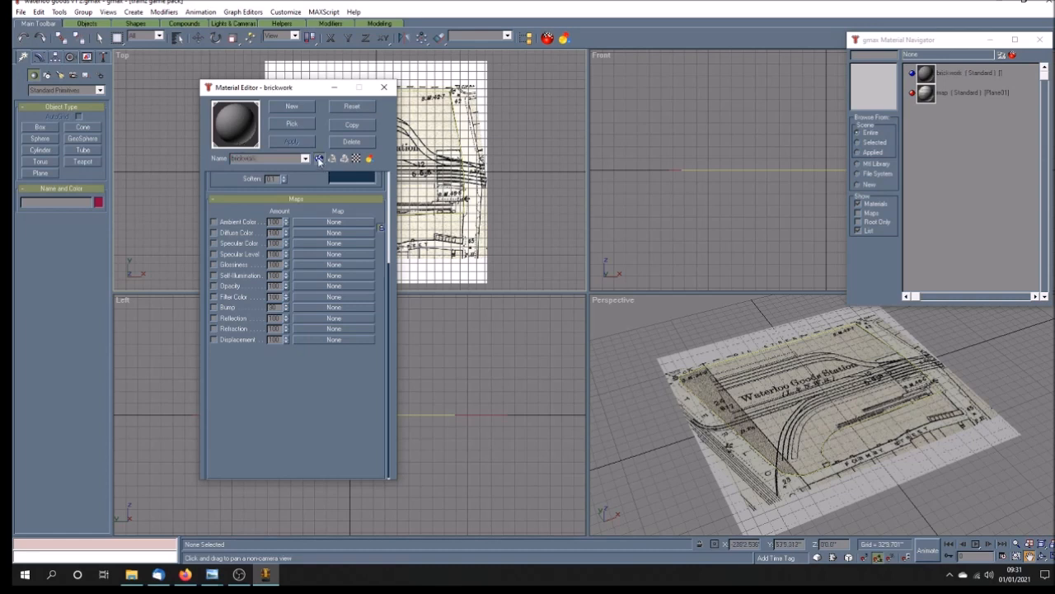
Assign the bitmap oldbricks.tga from the Waterloo goods folder as the brickwork material's diffuse color map.
click(314, 233)
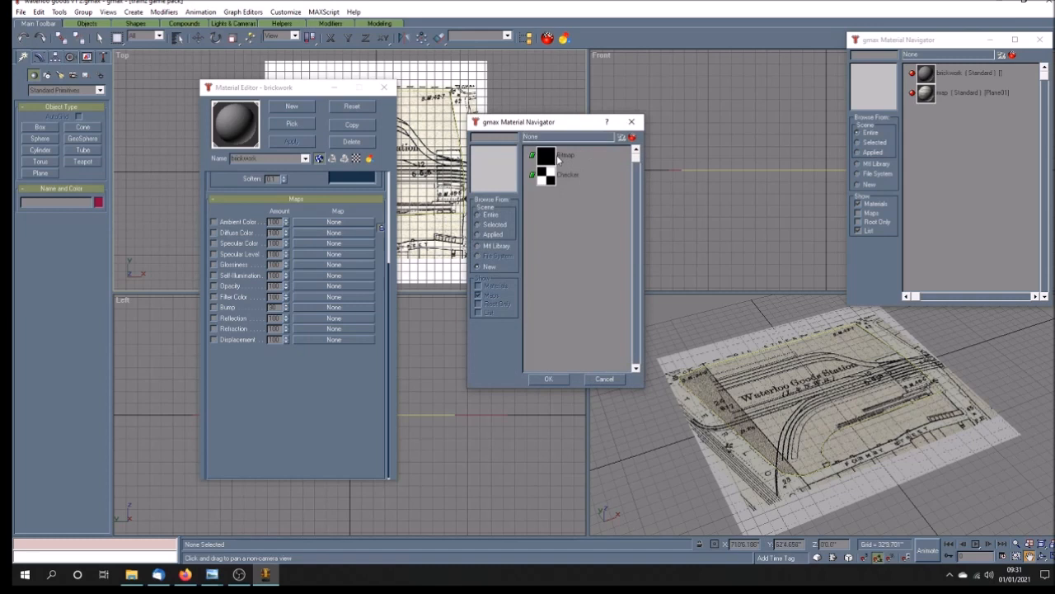
double_click(552, 157)
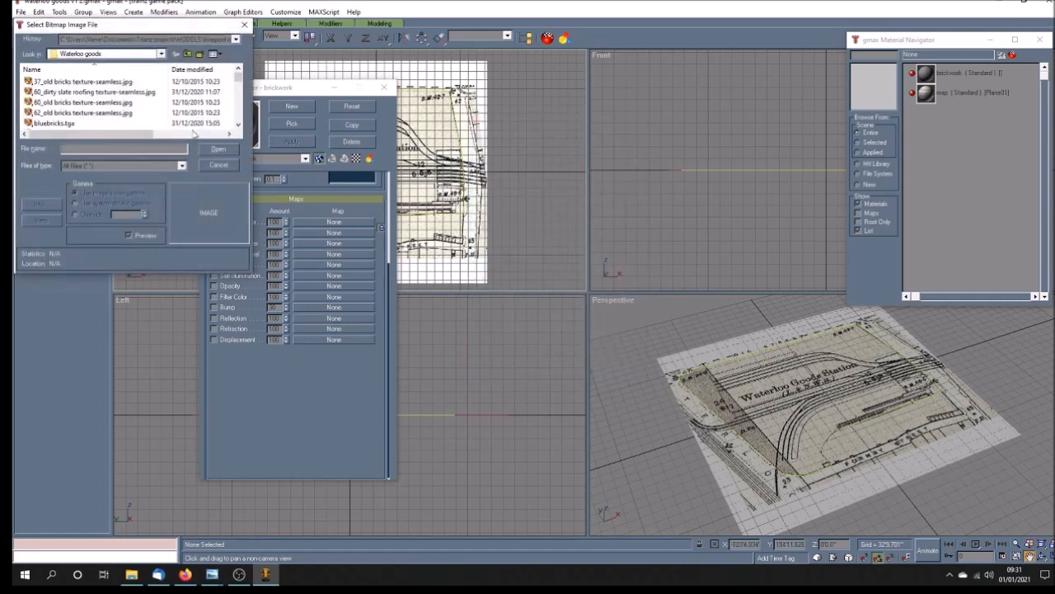
mouse_move(240, 80)
mouse_down()
mouse_move(238, 122)
mouse_move(241, 87)
mouse_up()
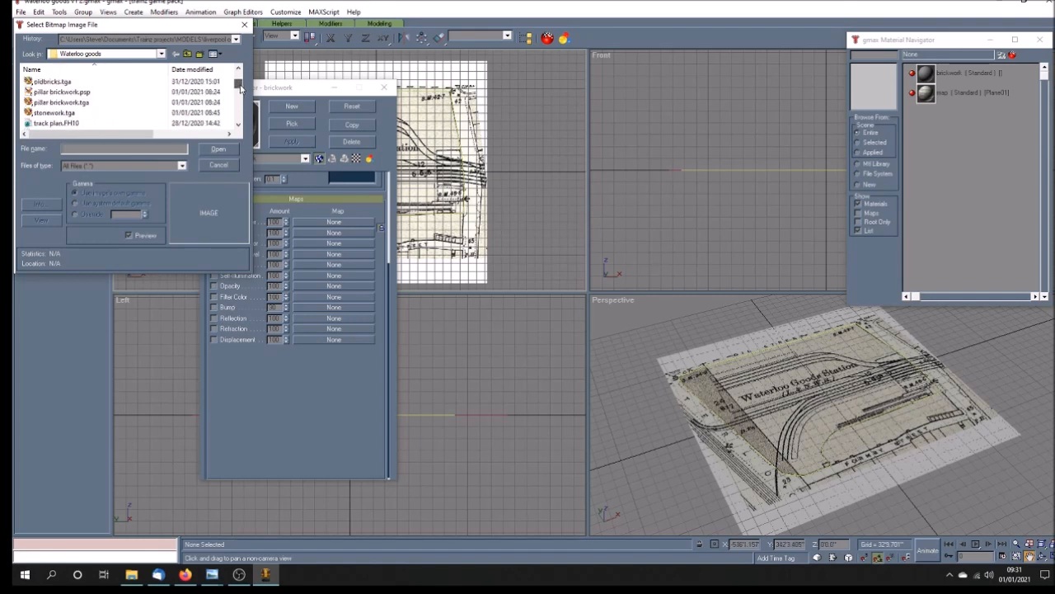
drag(145, 133, 207, 138)
scroll(176, 83, up, 5)
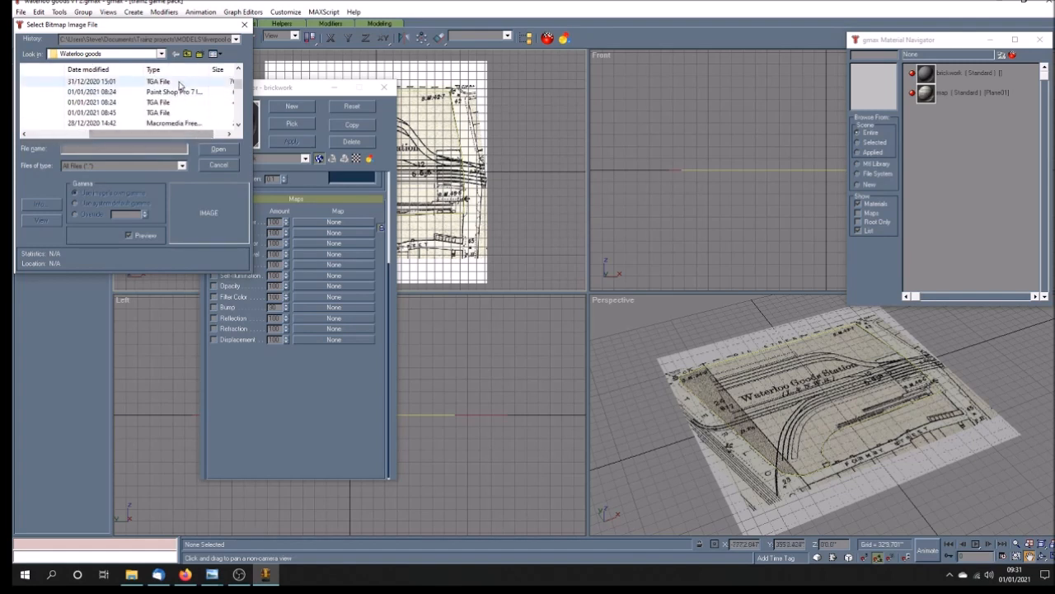
drag(190, 137, 97, 137)
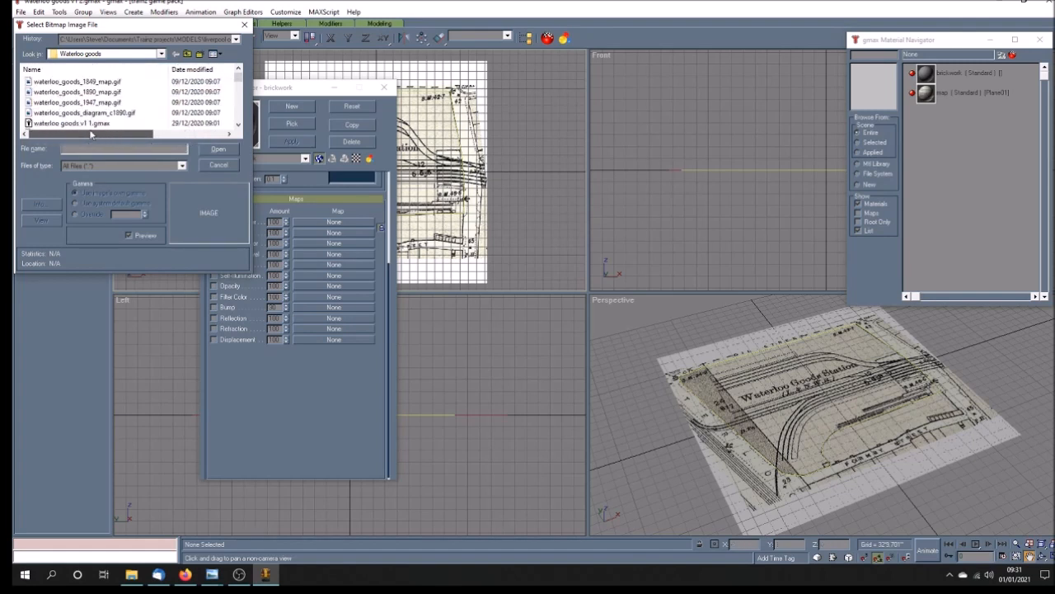
drag(238, 78, 238, 123)
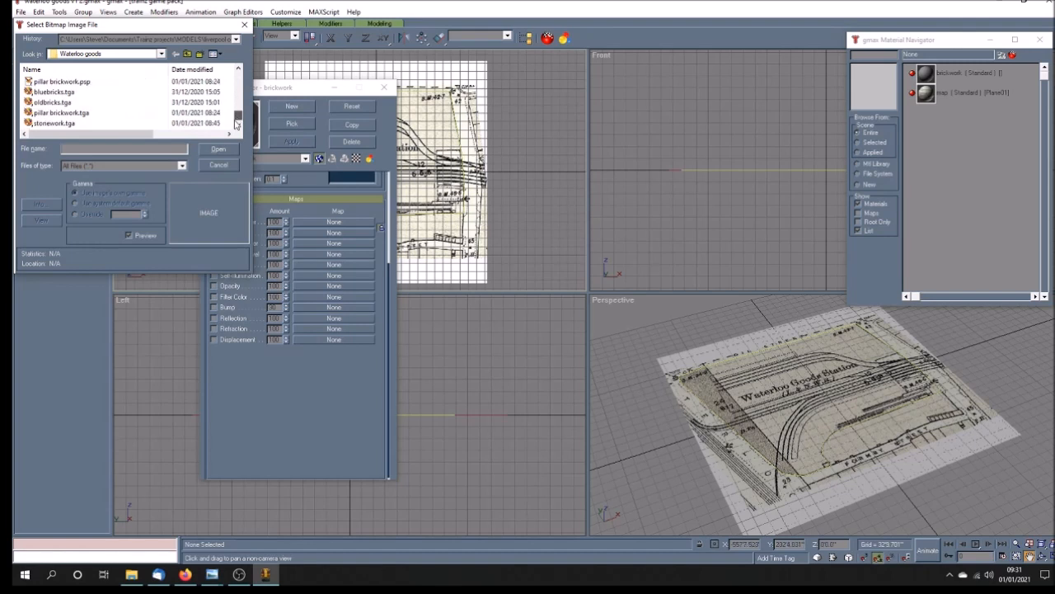
click(60, 103)
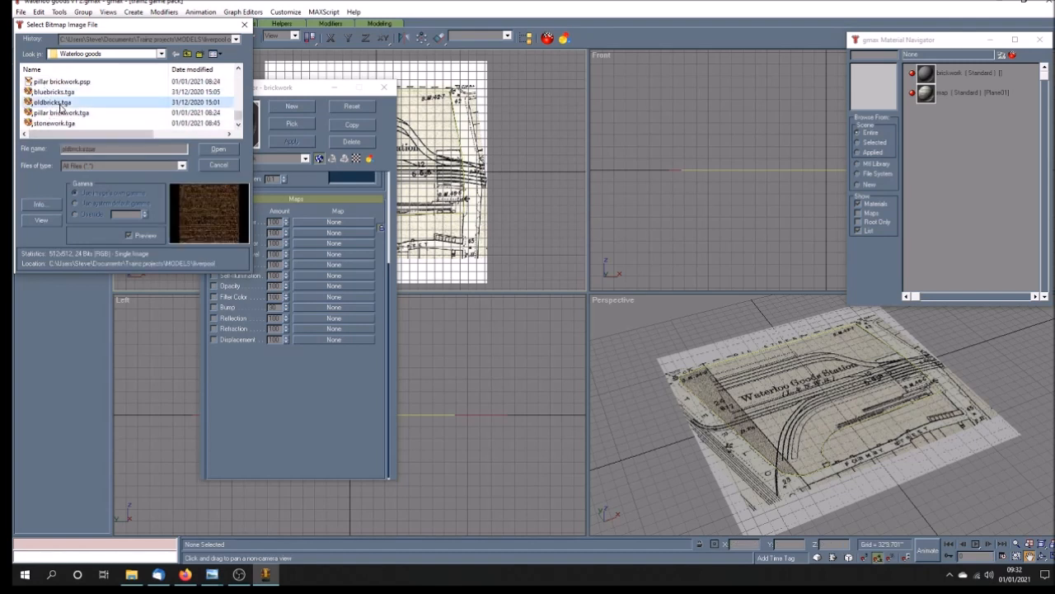
click(221, 152)
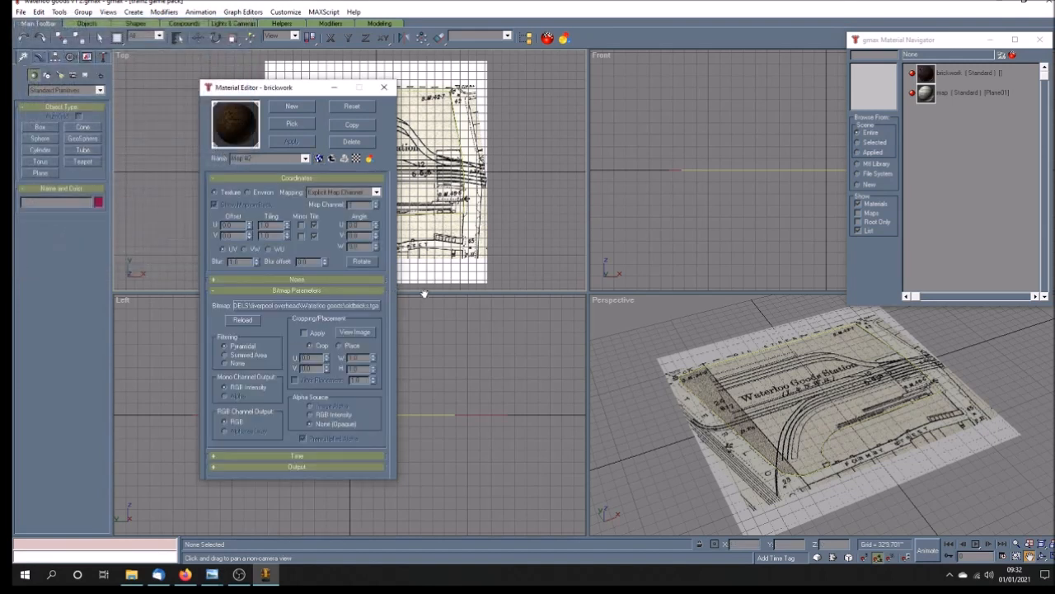
Create another Standard material and name it blue brickwork.
click(292, 107)
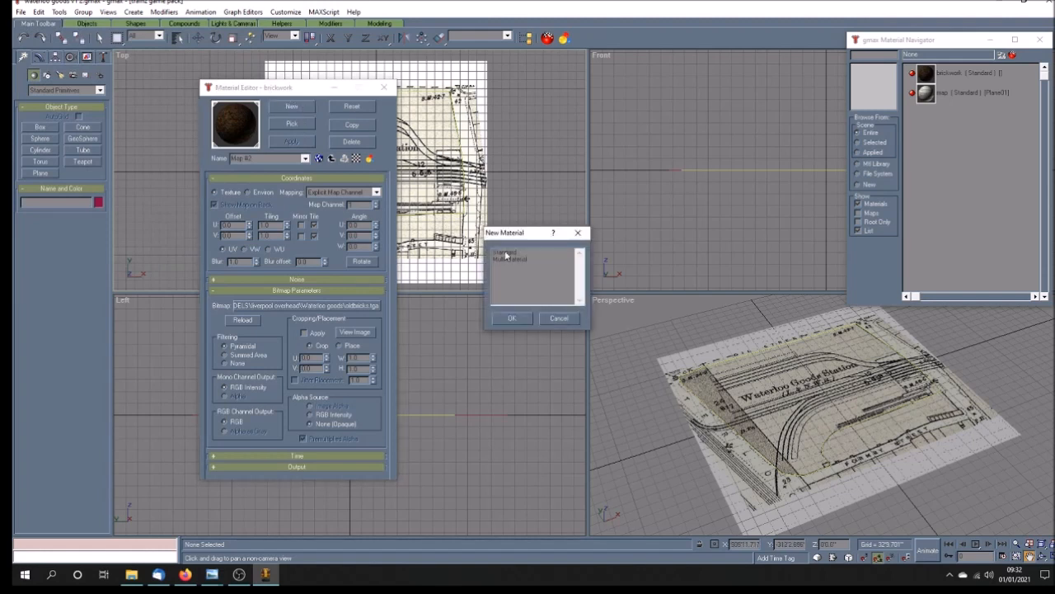
click(506, 253)
click(511, 318)
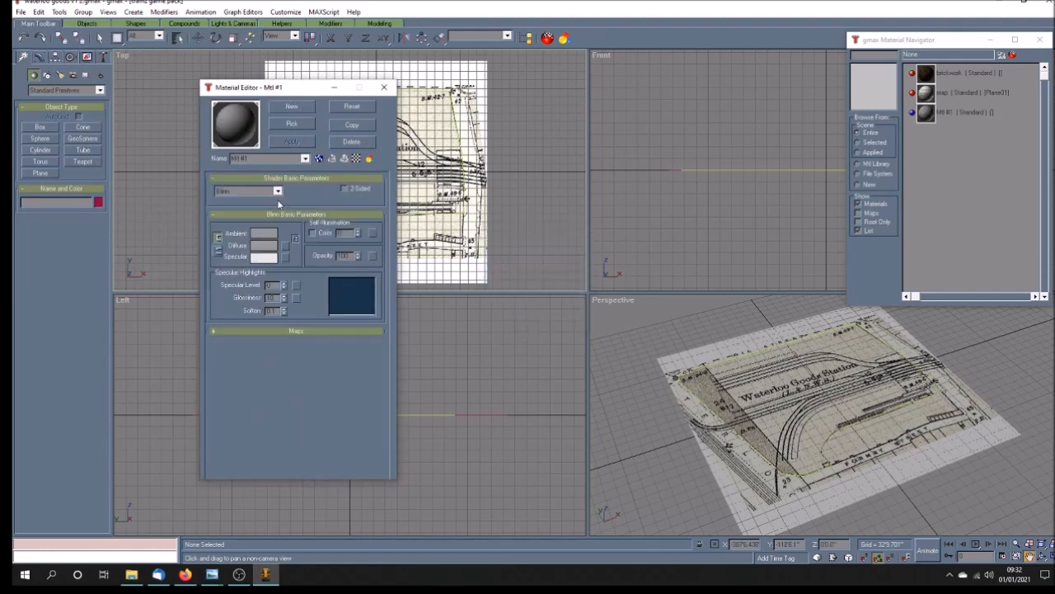
drag(266, 157, 206, 151)
text(blue brickwork)
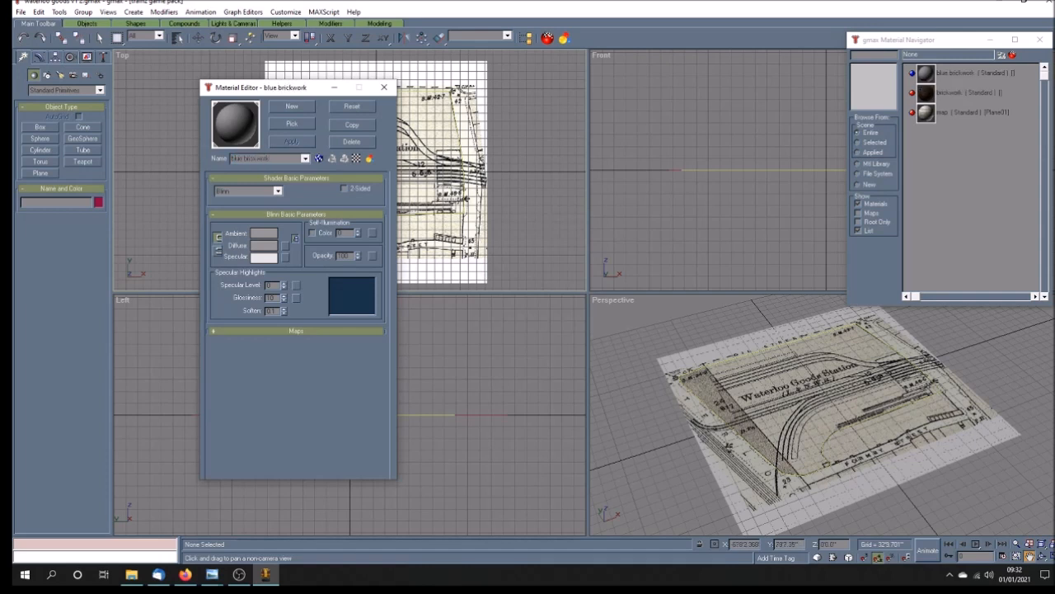
Assign the bitmap bluebricks.tga from the Waterloo goods folder as the blue brickwork material's diffuse color map.
click(320, 159)
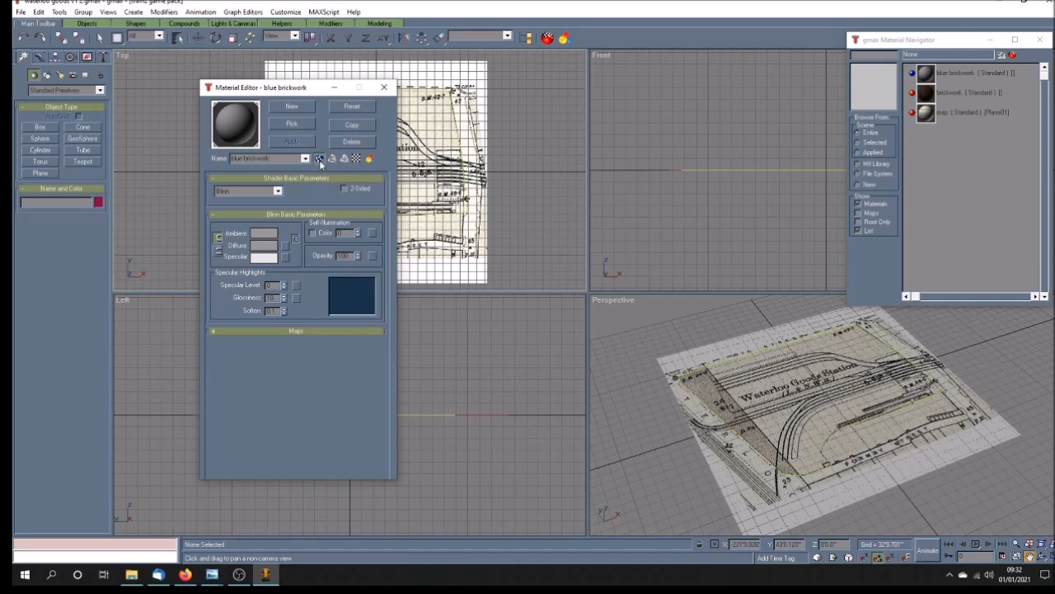
click(335, 331)
click(319, 232)
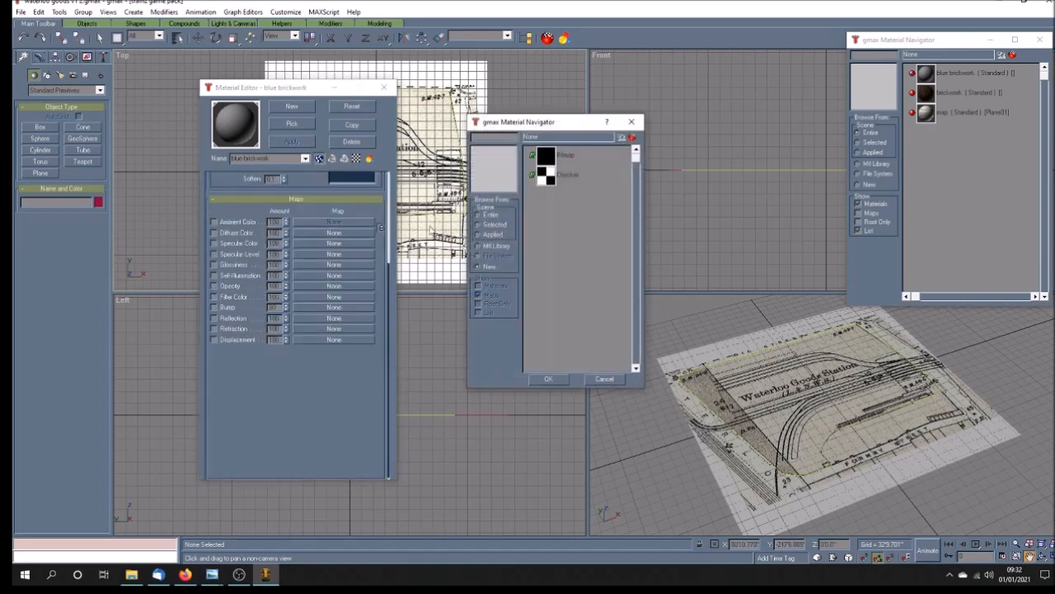
click(544, 157)
double_click(545, 155)
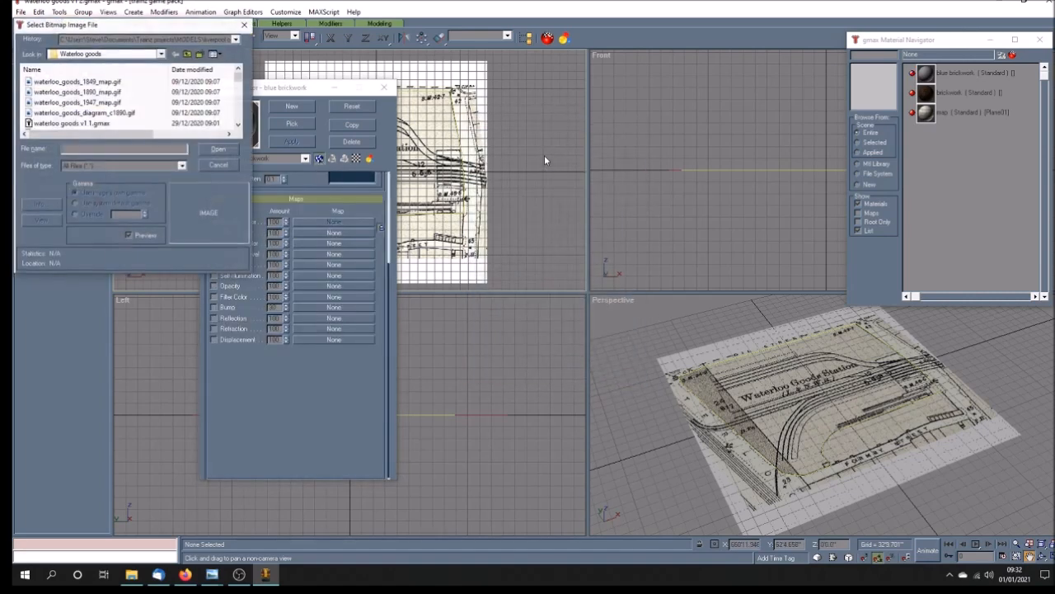
scroll(199, 118, down, 5)
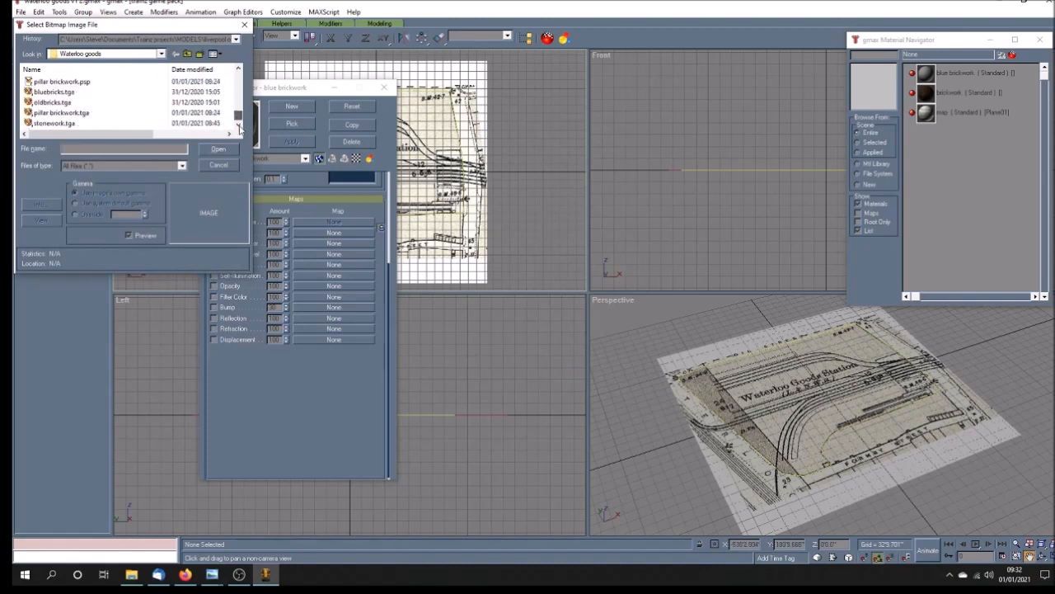
click(54, 92)
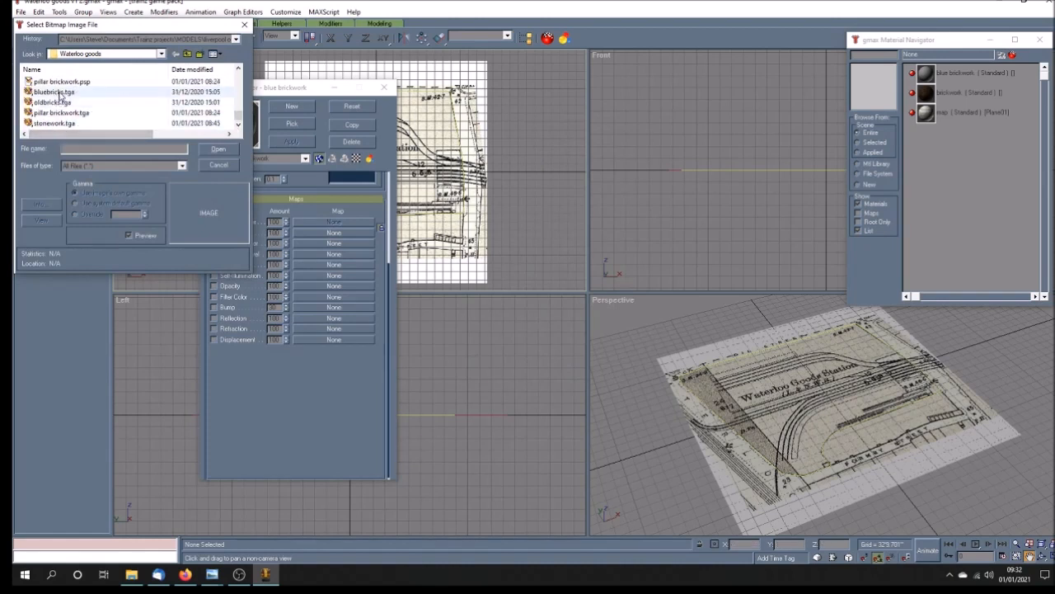
click(219, 150)
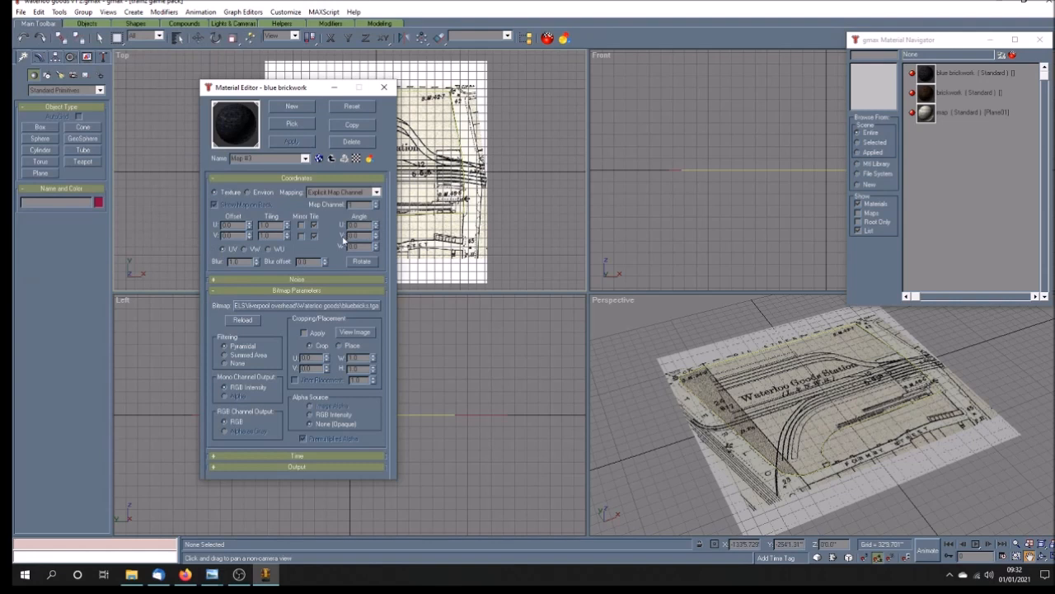
Create a new Standard material and name it pillar brickwork.
click(293, 106)
click(507, 251)
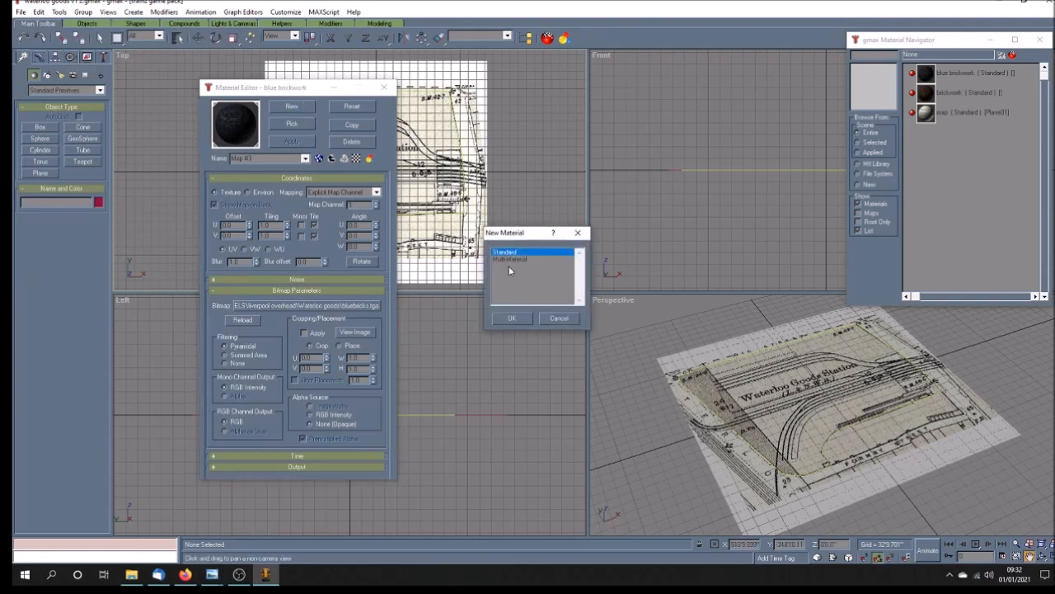
click(512, 321)
click(275, 159)
text(pi)
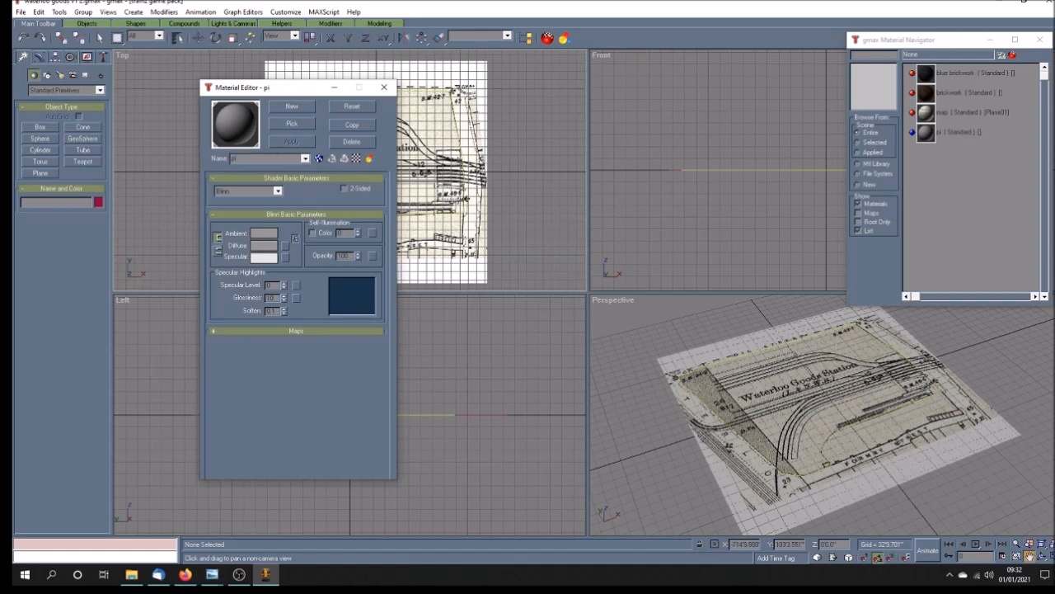
text(llar brickwork)
Assign the bitmap pillar brickwork.tga from the Waterloo goods folder as the pillar brickwork material's diffuse color map.
click(320, 160)
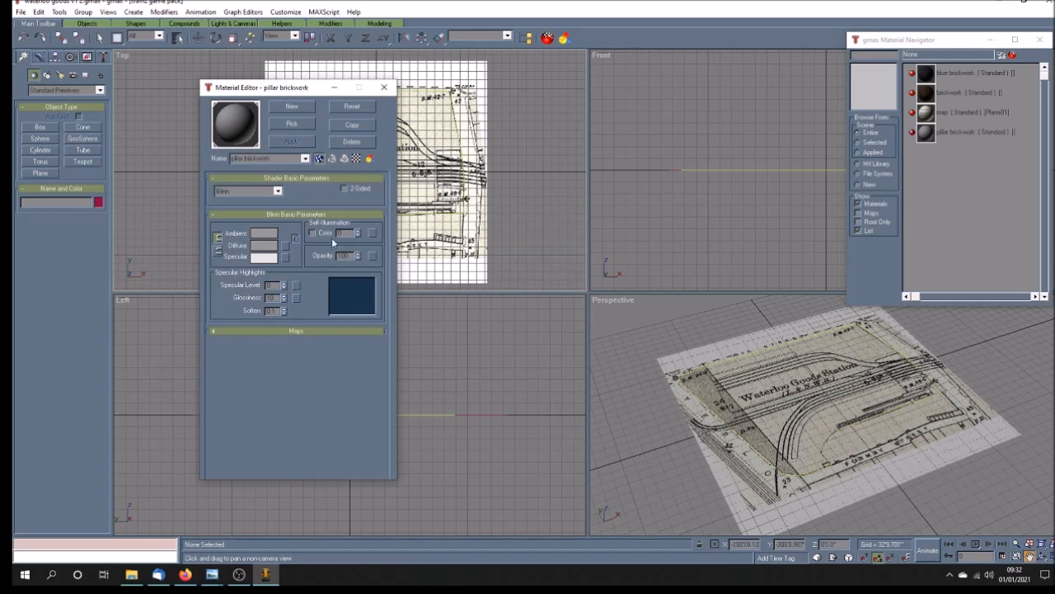
click(312, 330)
click(324, 237)
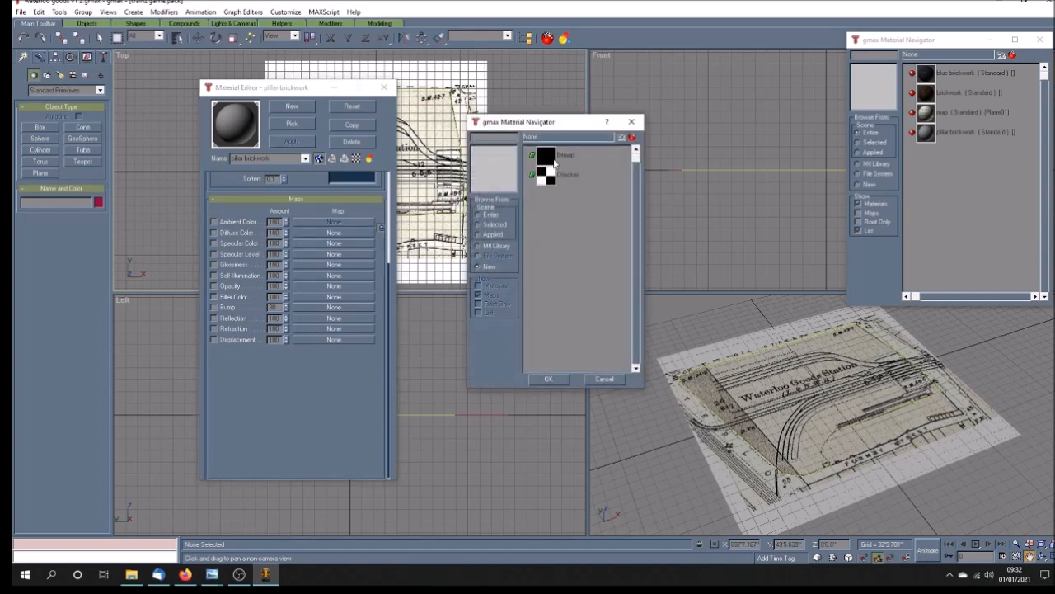
double_click(555, 164)
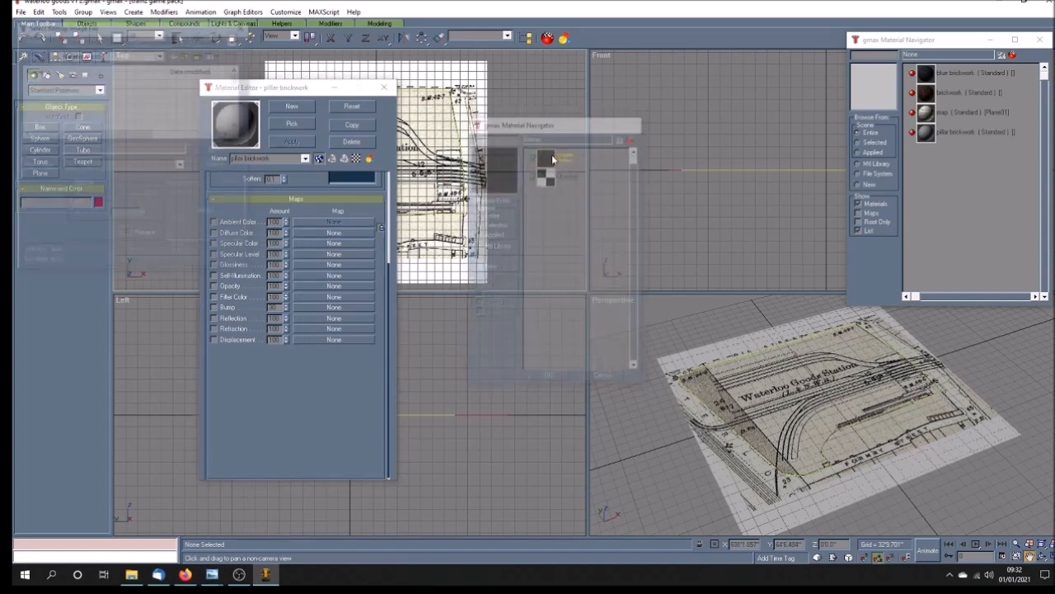
drag(239, 78, 245, 124)
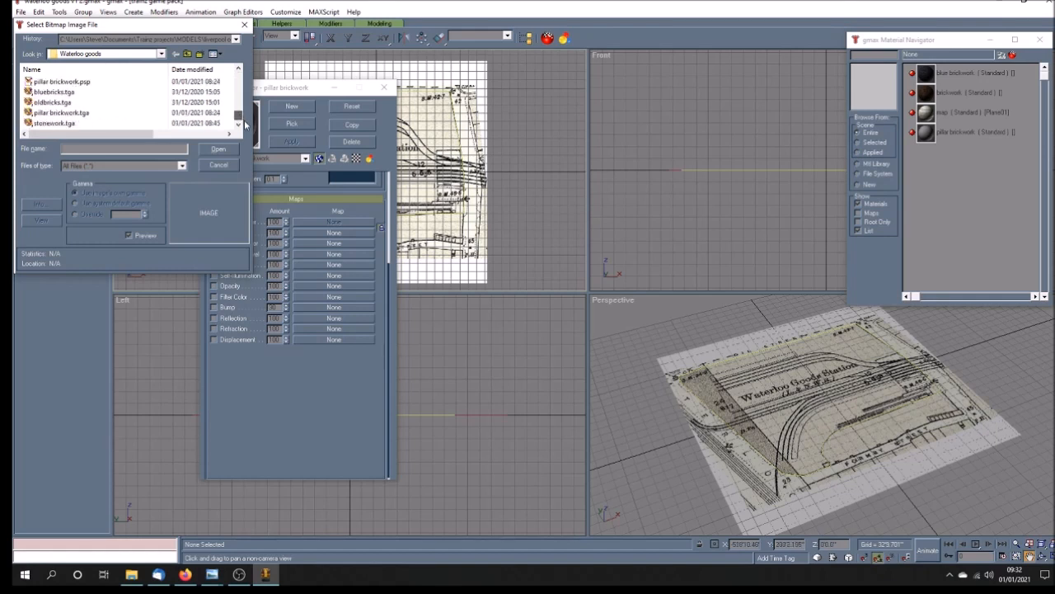
click(74, 112)
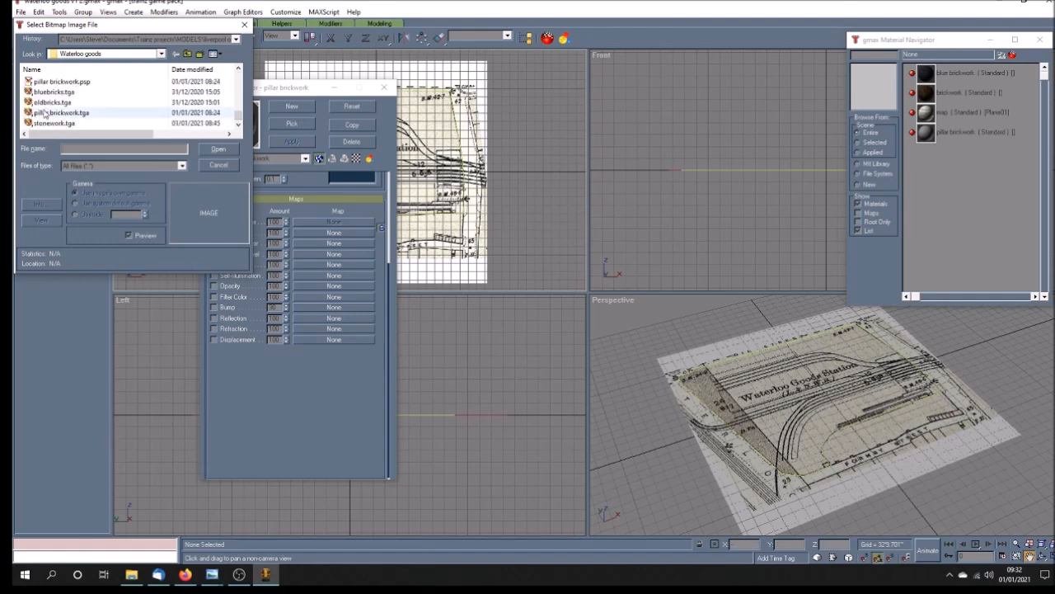
click(217, 149)
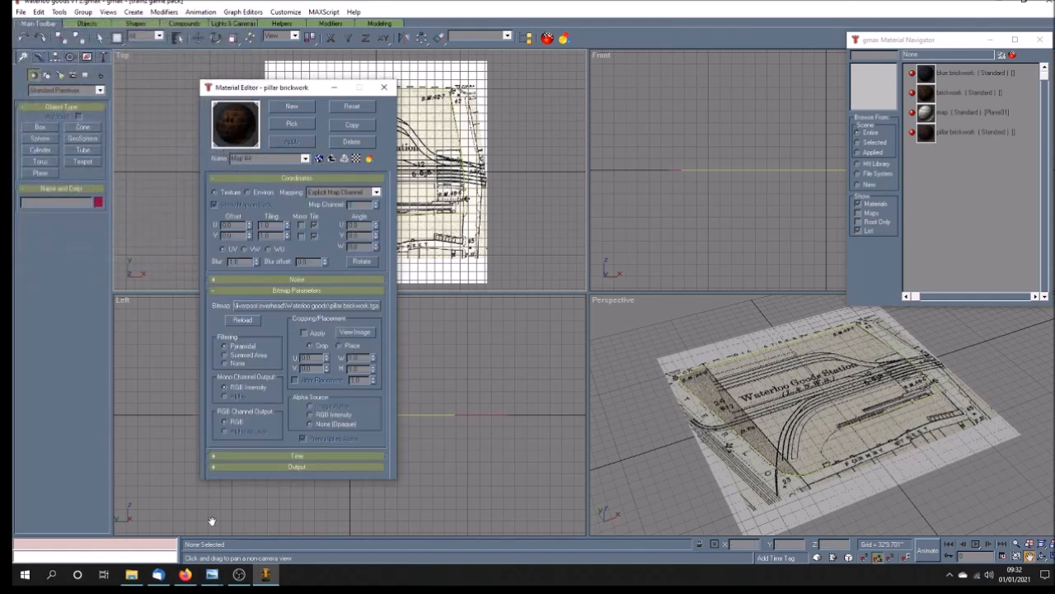
Examine the brickwork, pillar and stone course in the reference photo wall example.jpg, and return to gmax.
mouse_move(216, 578)
click(255, 497)
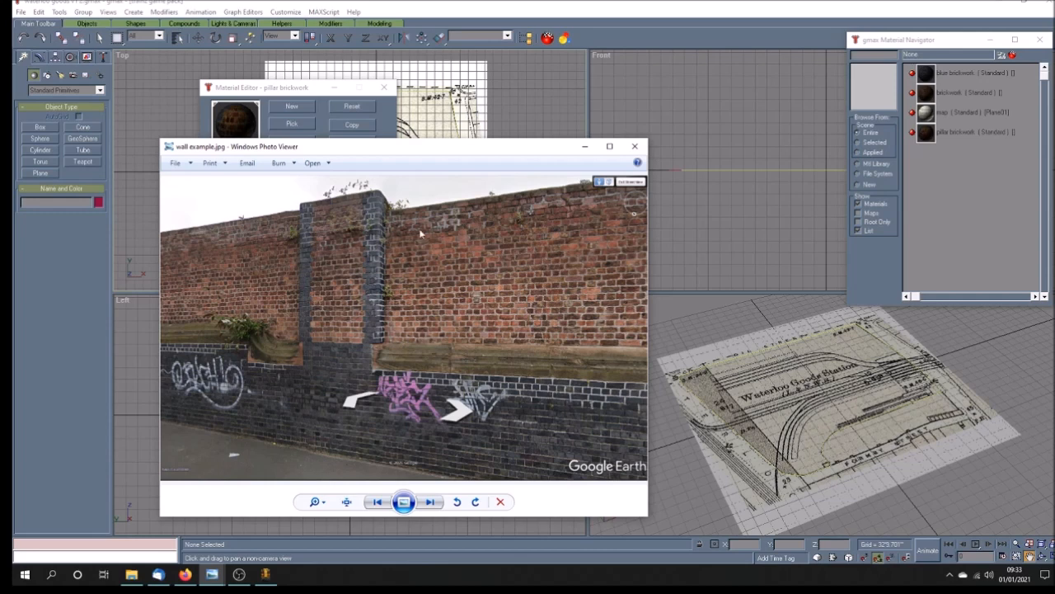
click(585, 146)
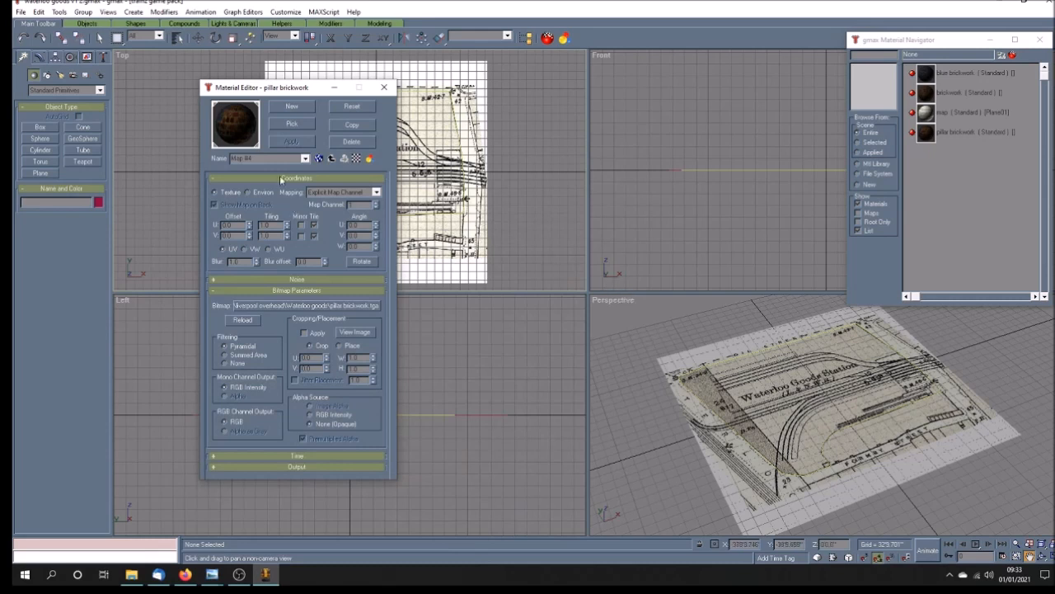
Create a new Standard material and name it stonework.
click(292, 106)
click(504, 252)
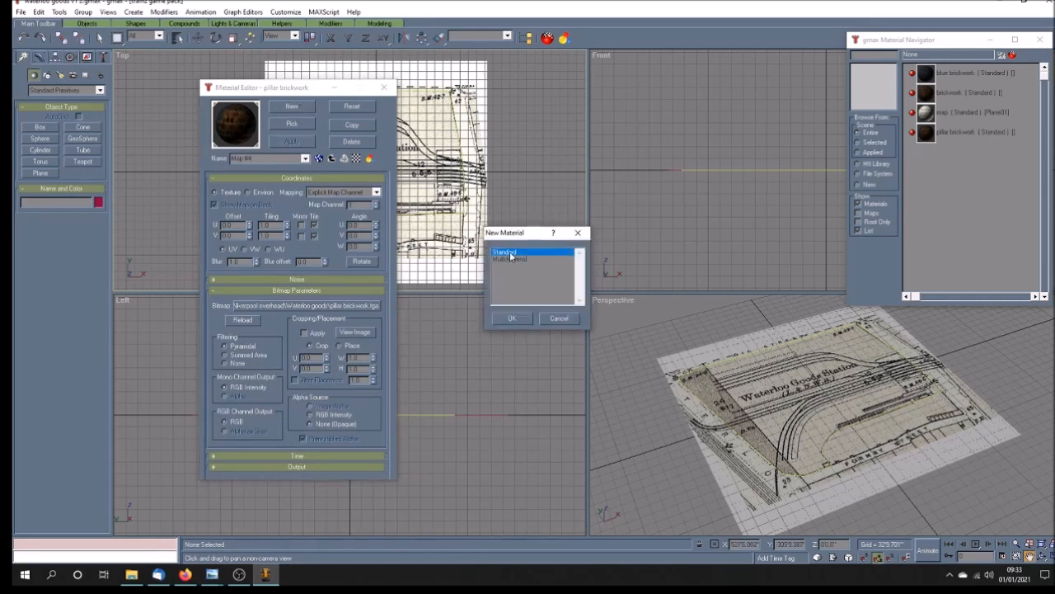
click(512, 317)
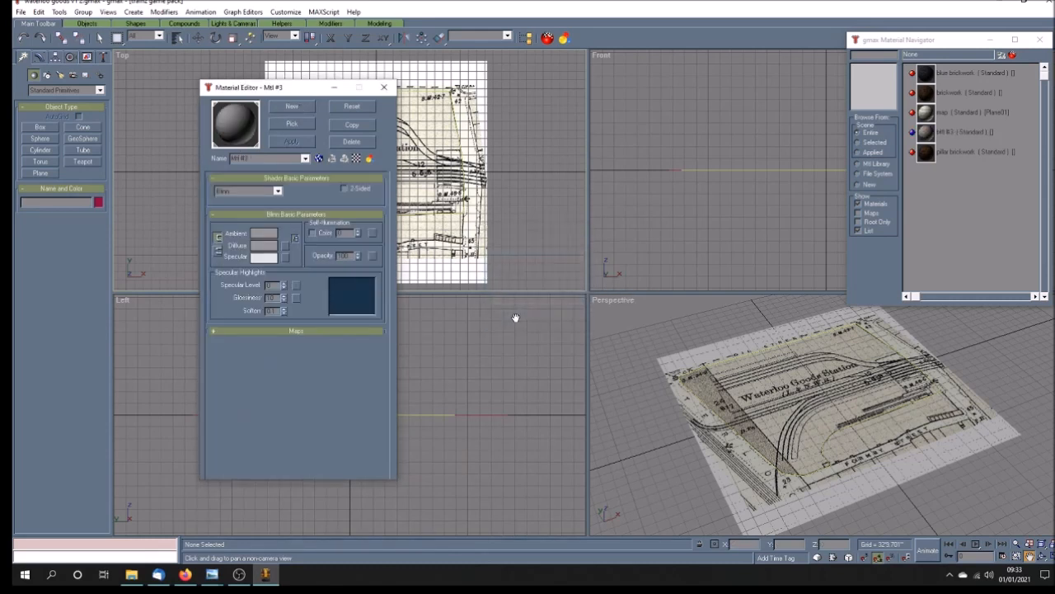
double_click(269, 159)
text(s)
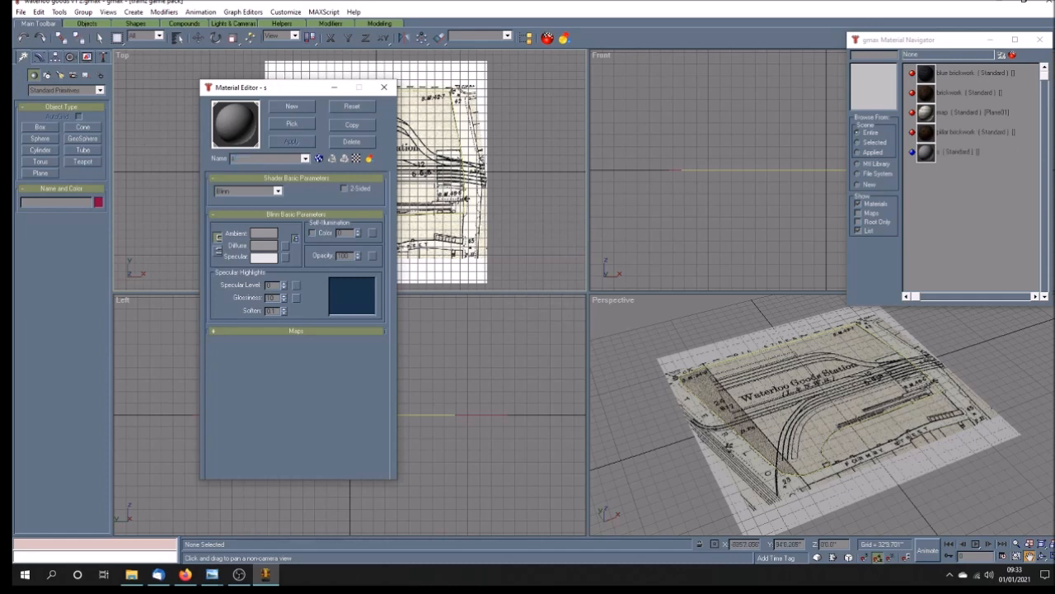
text(tonework)
Assign the bitmap stonework.tga from the Waterloo goods folder as the stonework material's diffuse color map, and close the Material Editor.
click(316, 331)
click(333, 234)
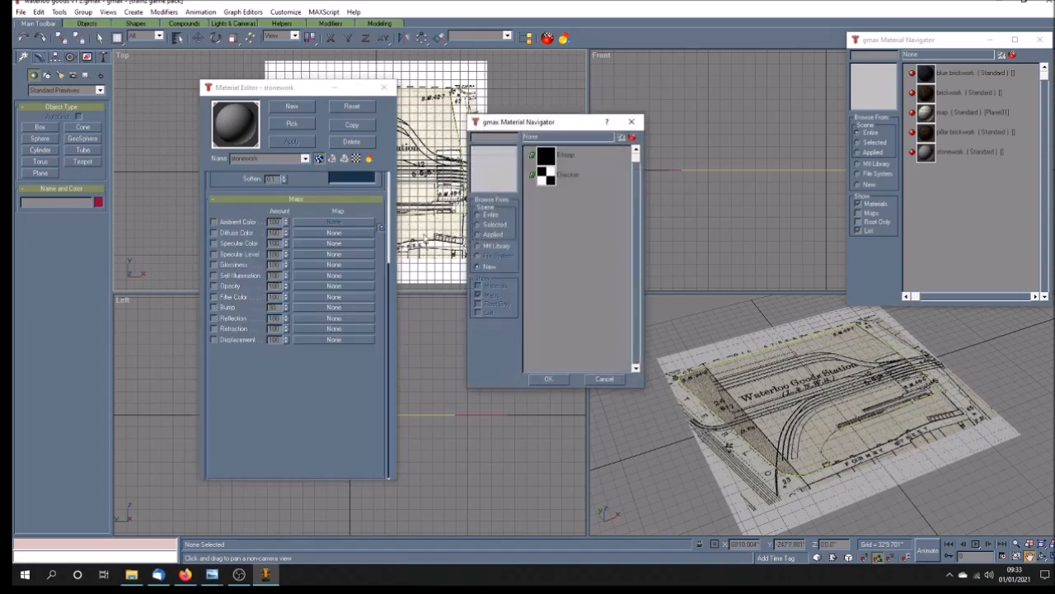
double_click(542, 158)
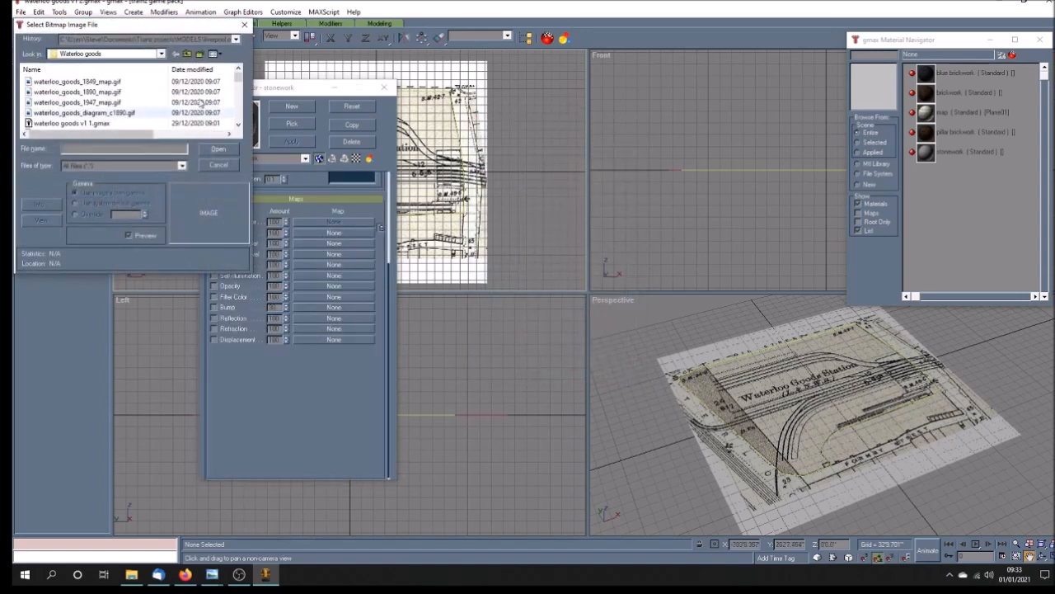
drag(238, 79, 239, 126)
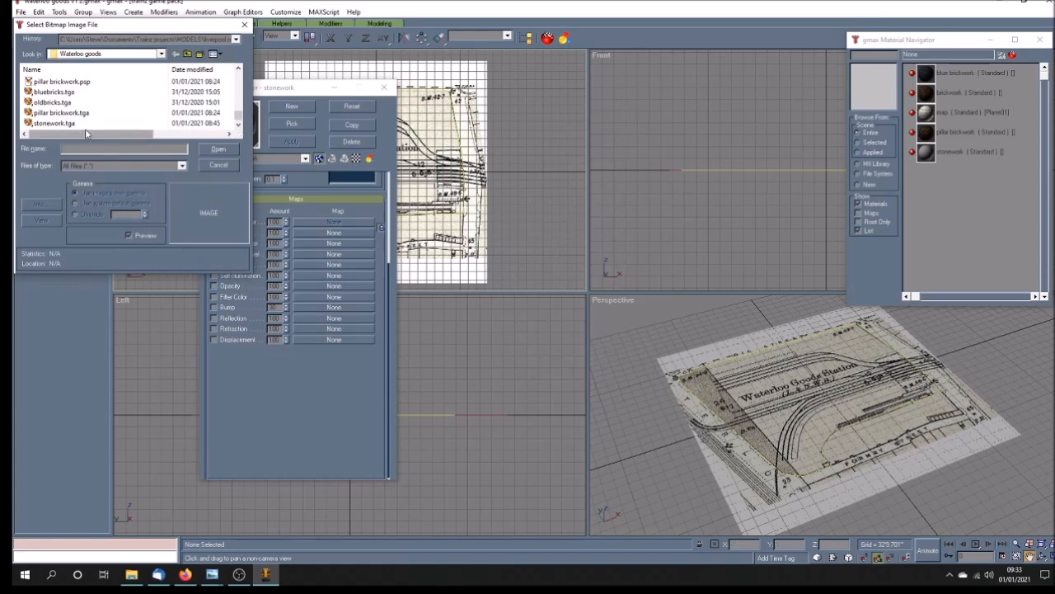
click(54, 123)
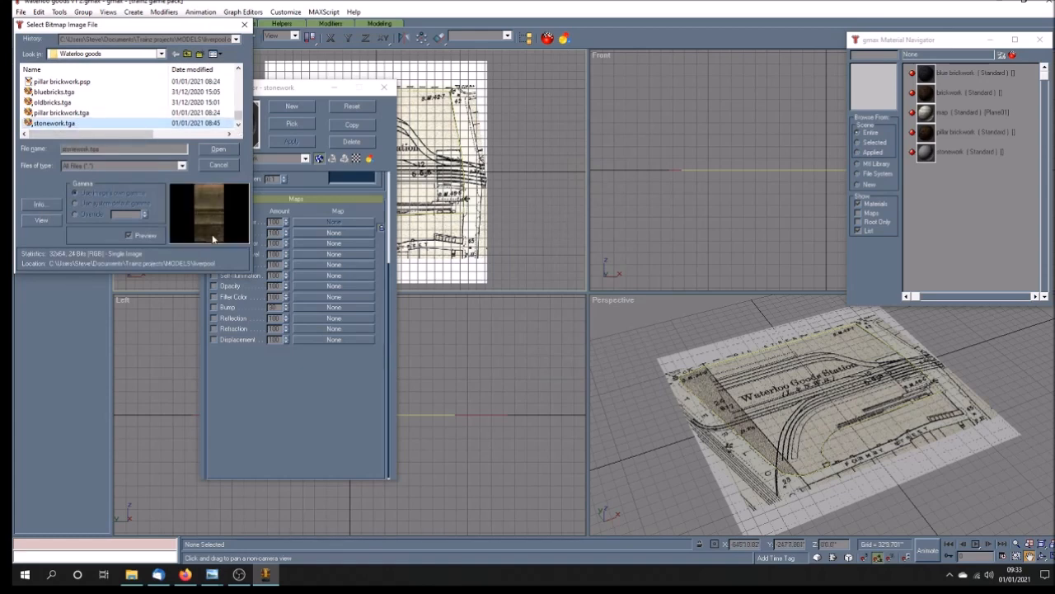
click(221, 151)
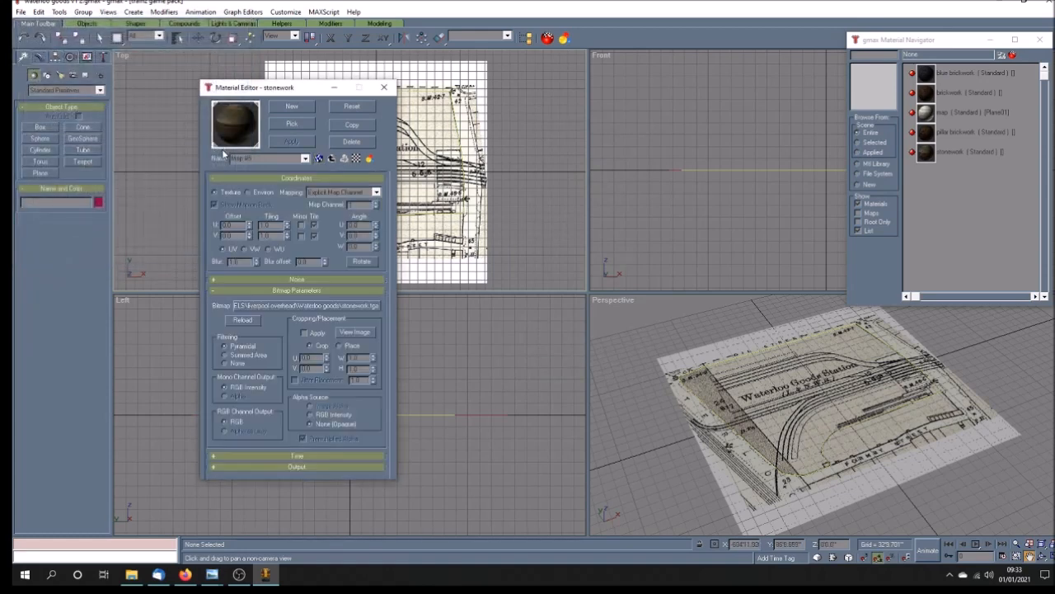
click(384, 86)
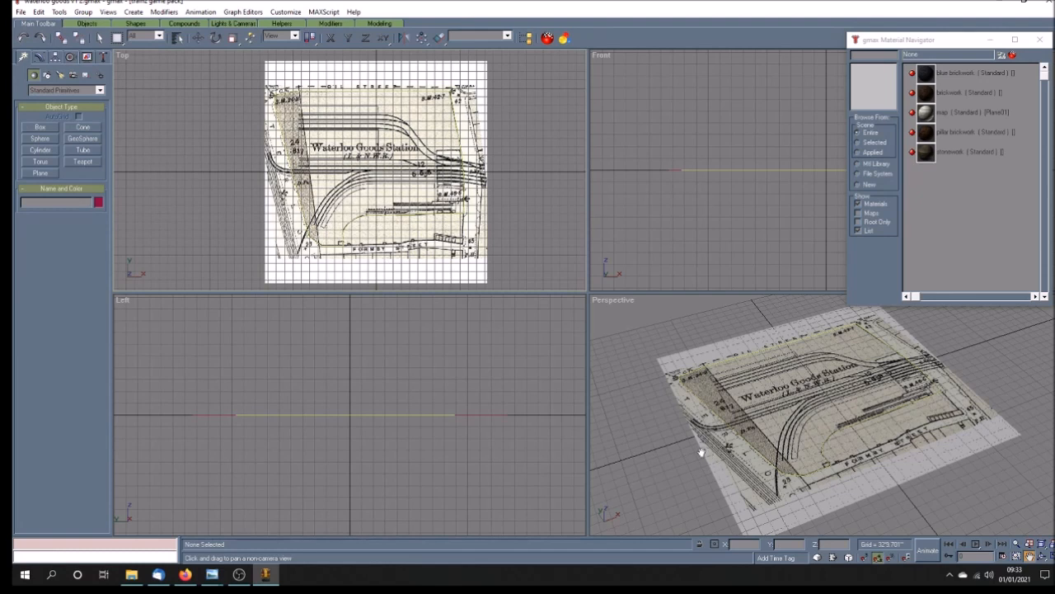
Check the scene's measurement units in the Units Setup.
drag(380, 367, 402, 386)
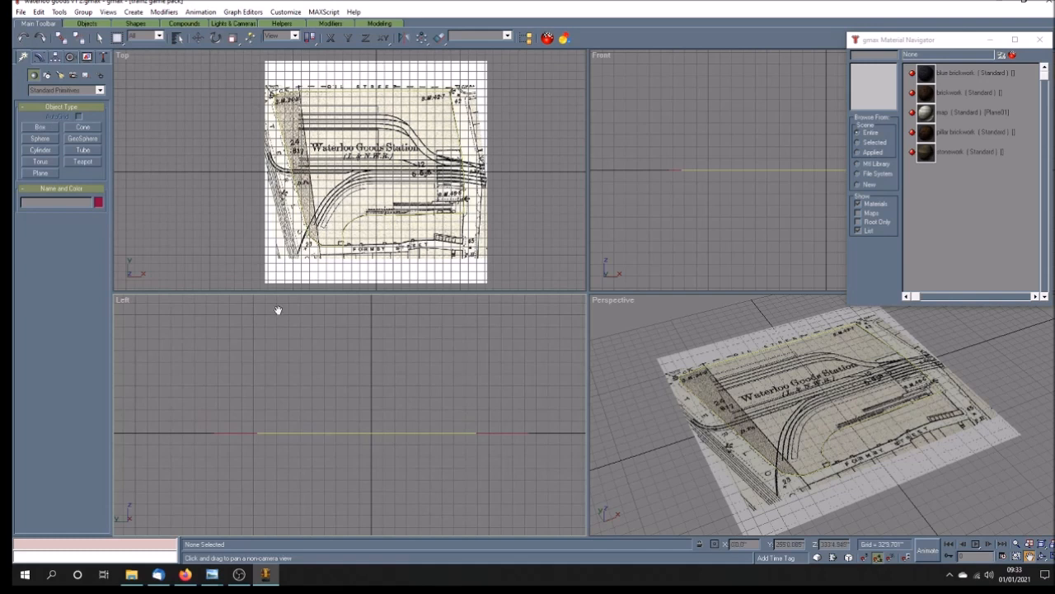
drag(389, 418, 389, 405)
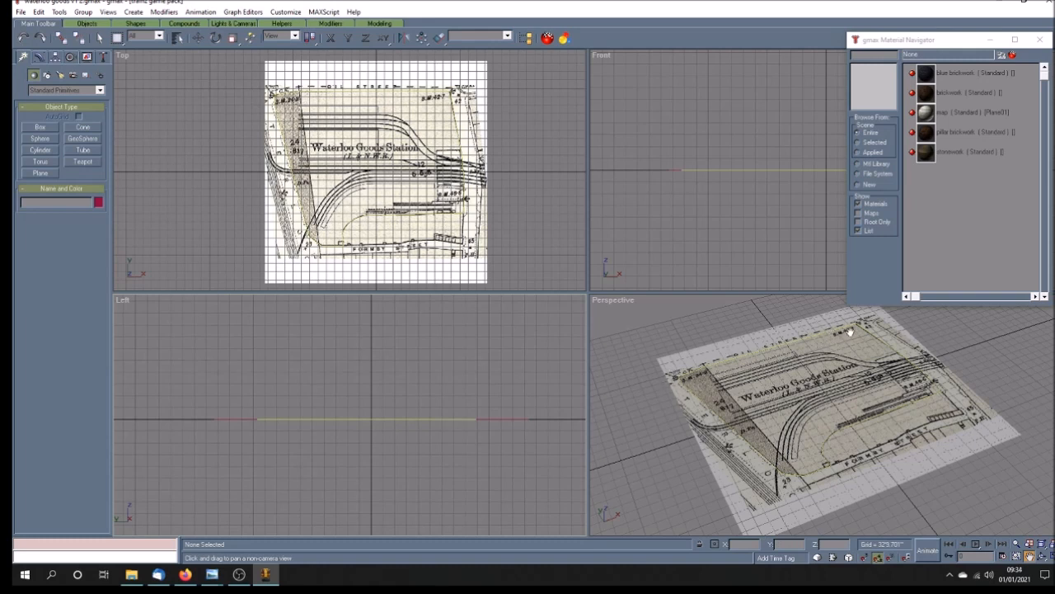
drag(374, 384, 411, 356)
scroll(384, 422, up, 3)
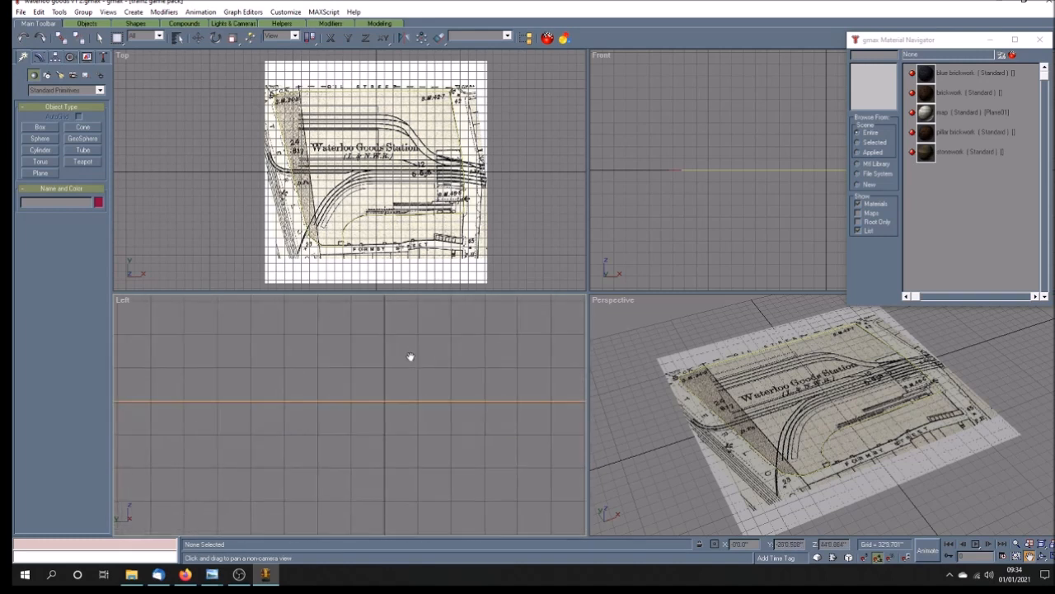
click(285, 12)
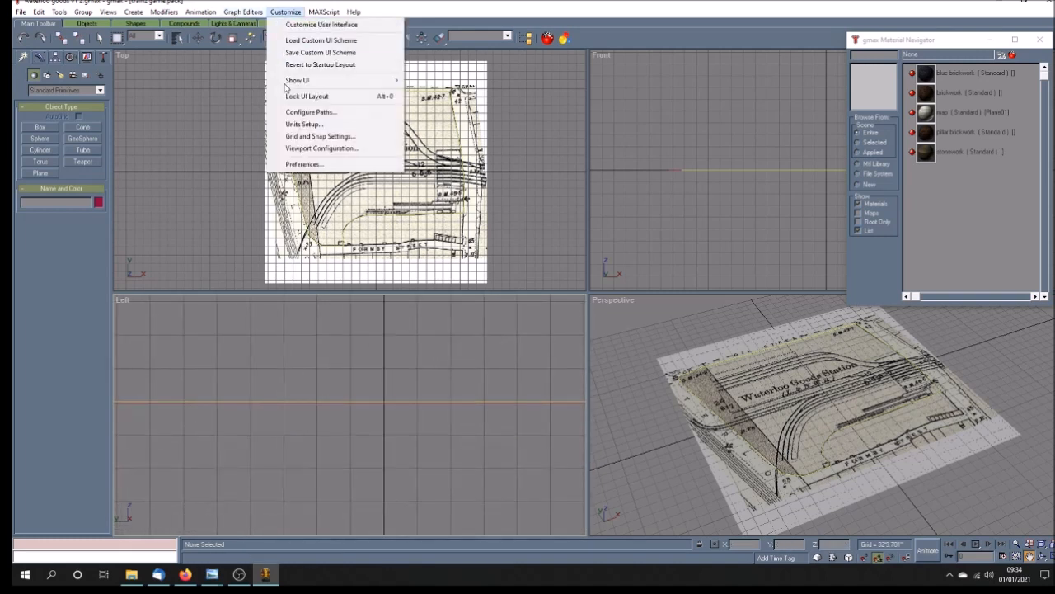
click(297, 124)
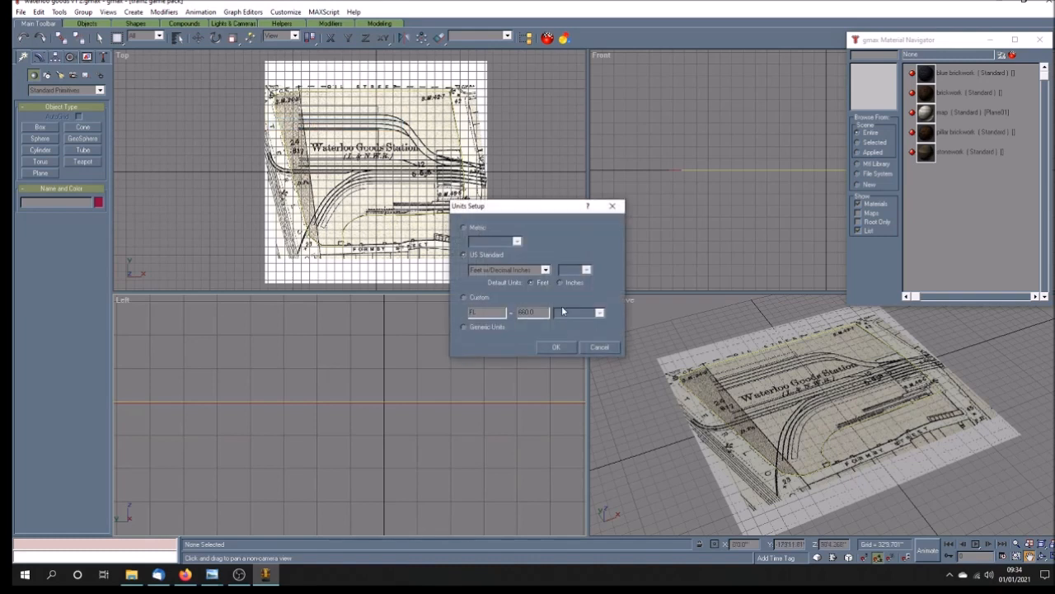
click(556, 347)
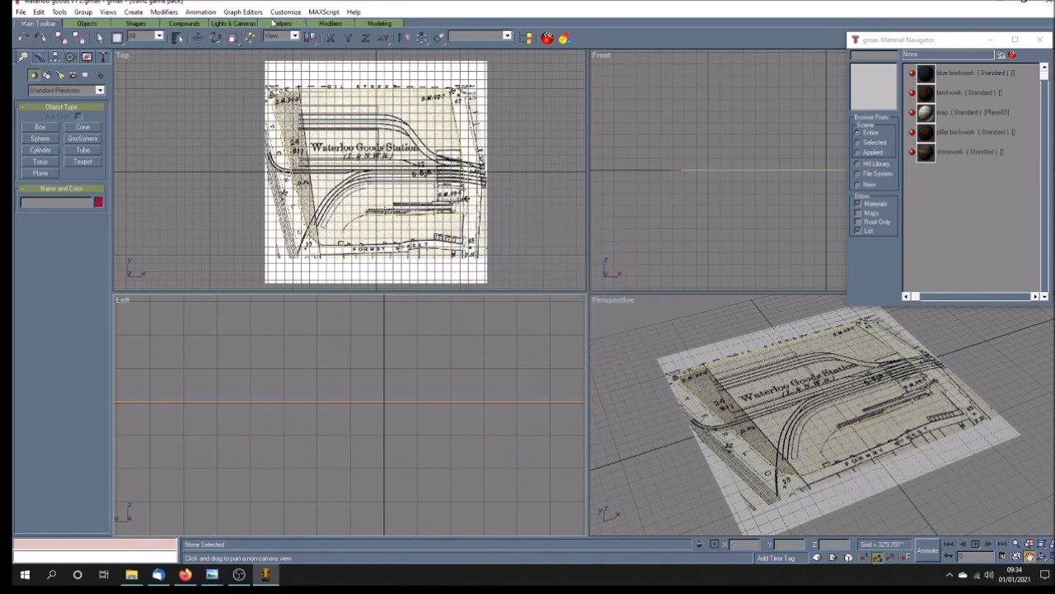
Set the home grid spacing to 1'0.0" in the Grid and Snap Settings.
click(285, 12)
click(326, 137)
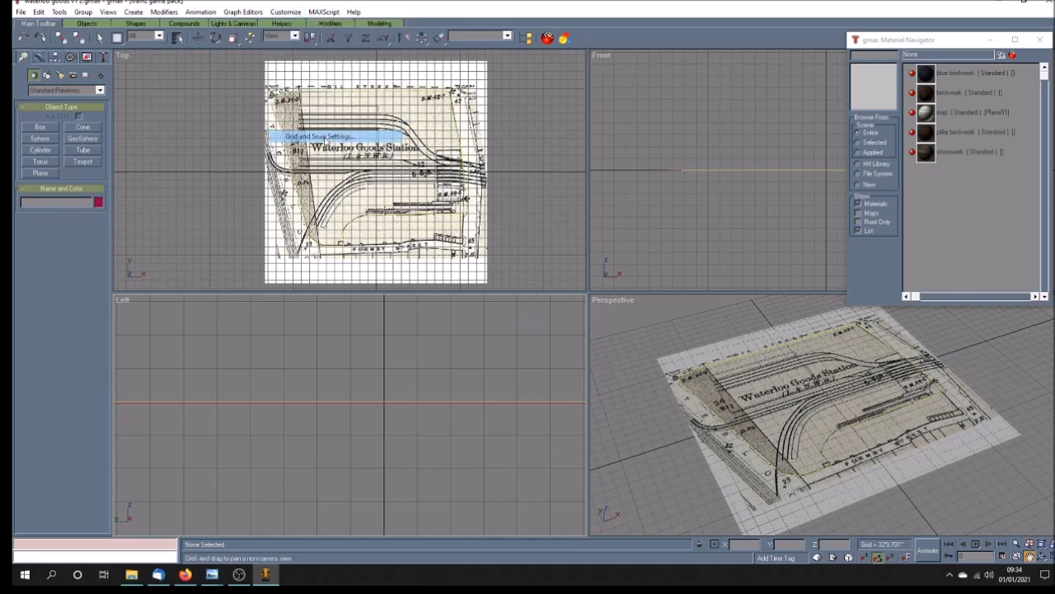
click(547, 231)
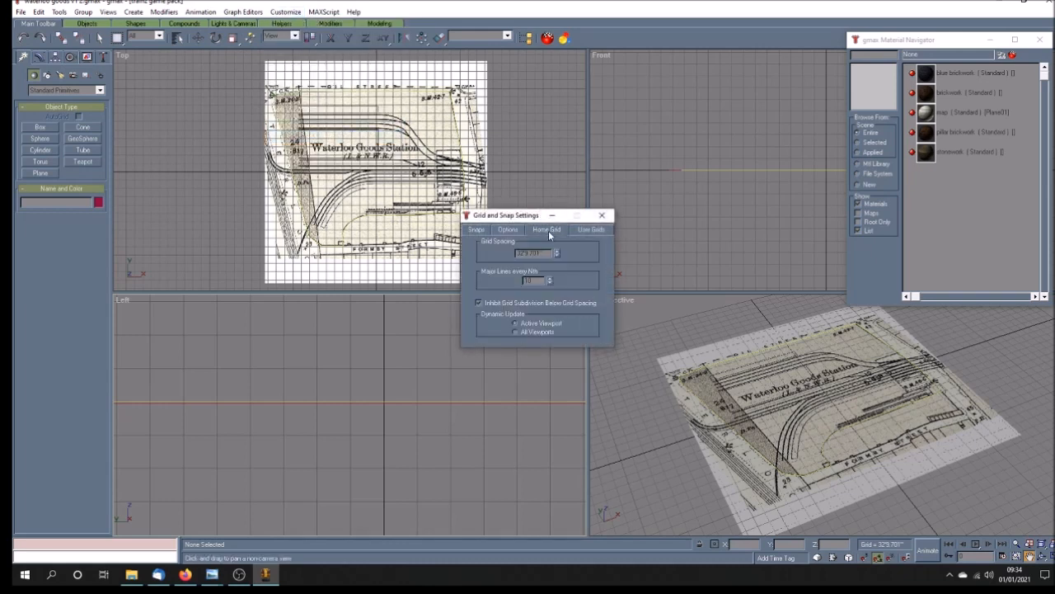
double_click(546, 251)
key(BackSpace)
text(1'0.0)
key(Return)
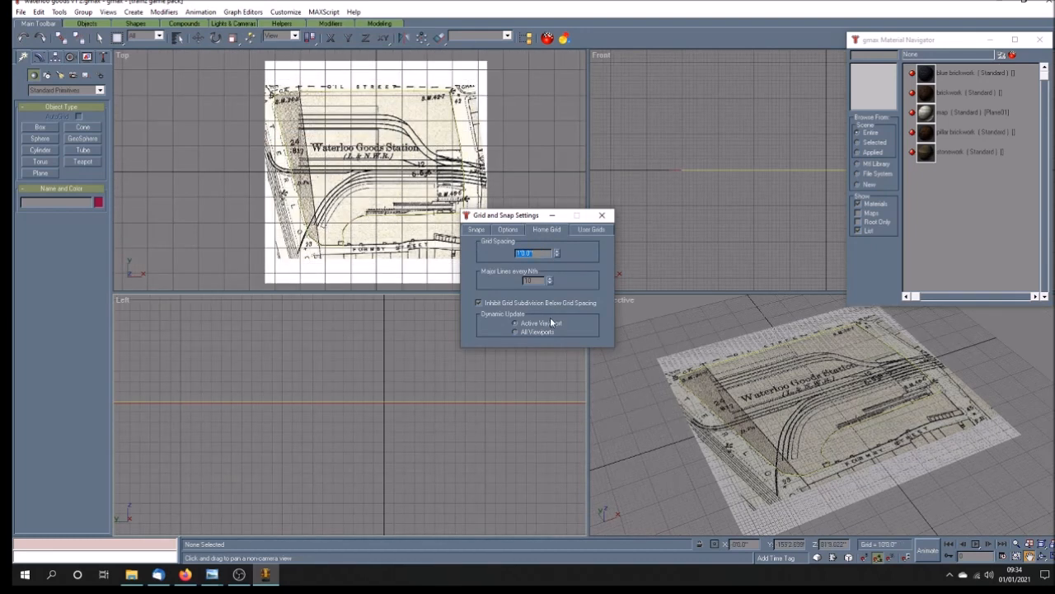
click(602, 216)
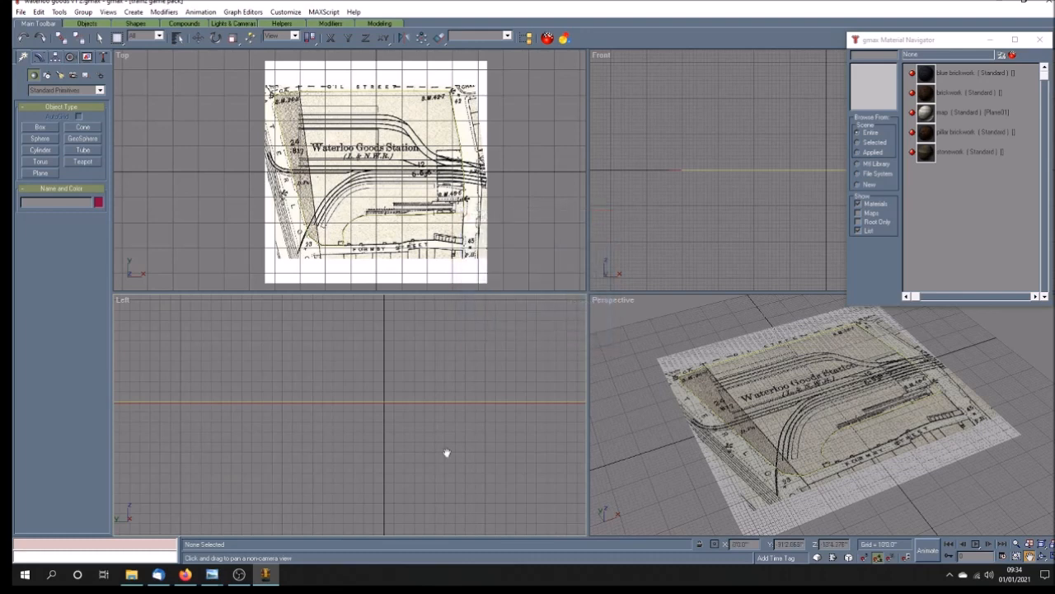
Check the map plane's height against the home grid in the Left view.
mouse_move(388, 412)
mouse_down()
mouse_move(342, 381)
mouse_move(412, 401)
mouse_move(381, 411)
mouse_up()
scroll(410, 384, up, 5)
scroll(382, 404, down, 8)
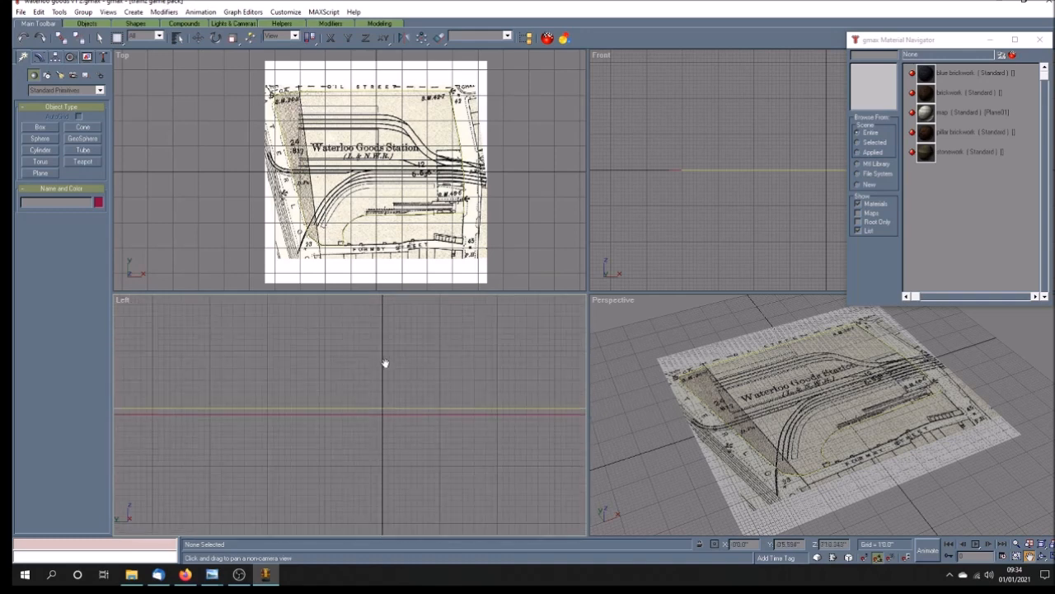
drag(376, 372, 370, 408)
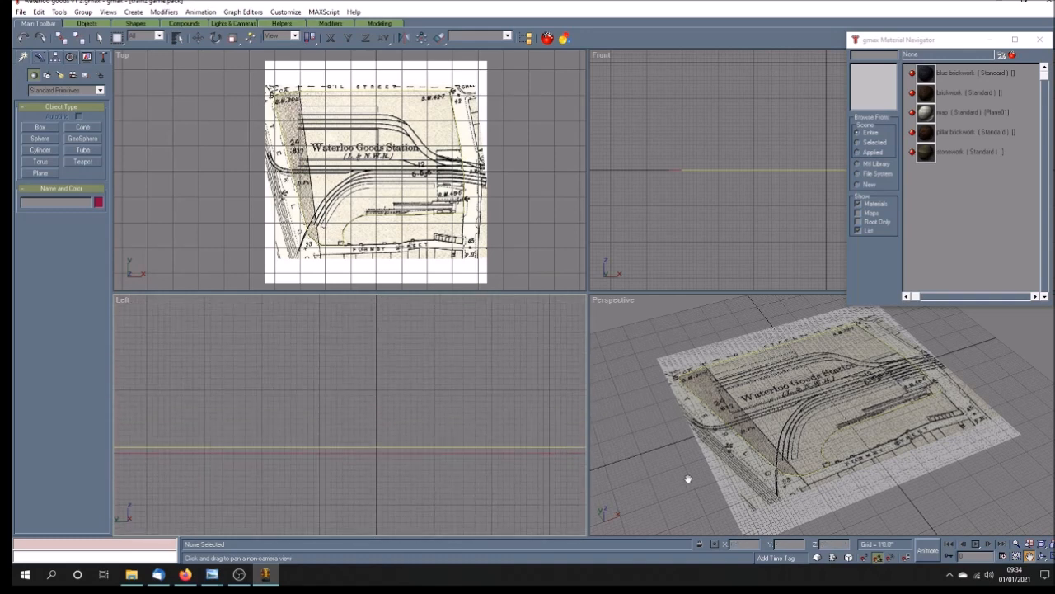
click(197, 38)
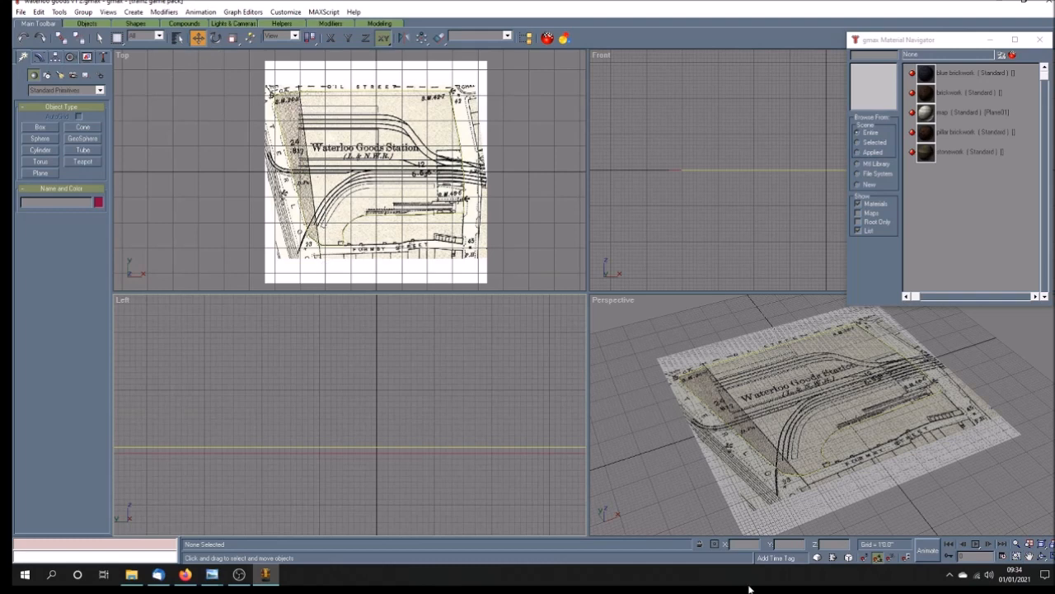
click(764, 525)
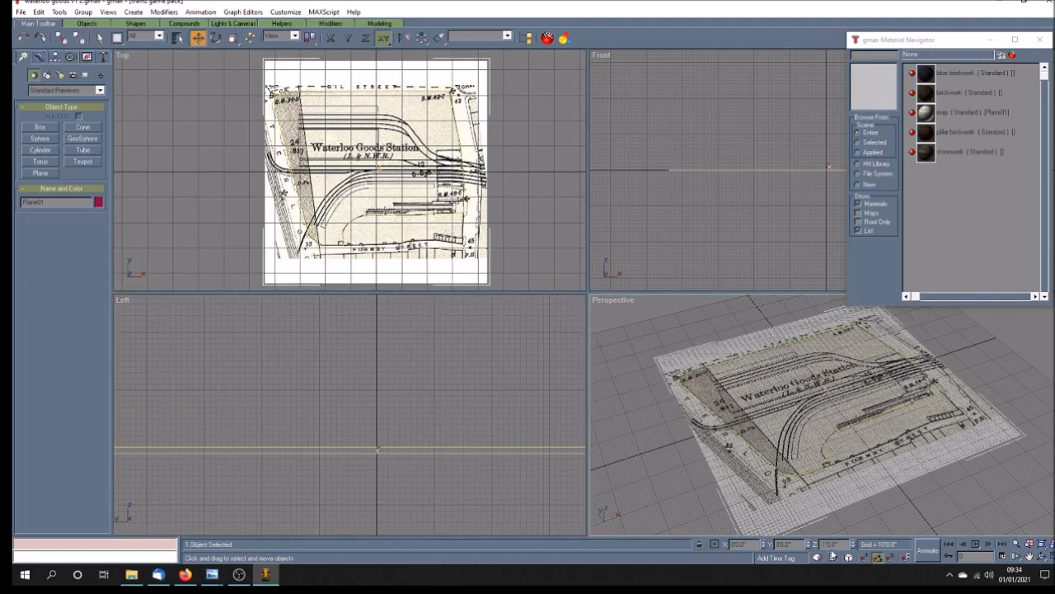
click(453, 476)
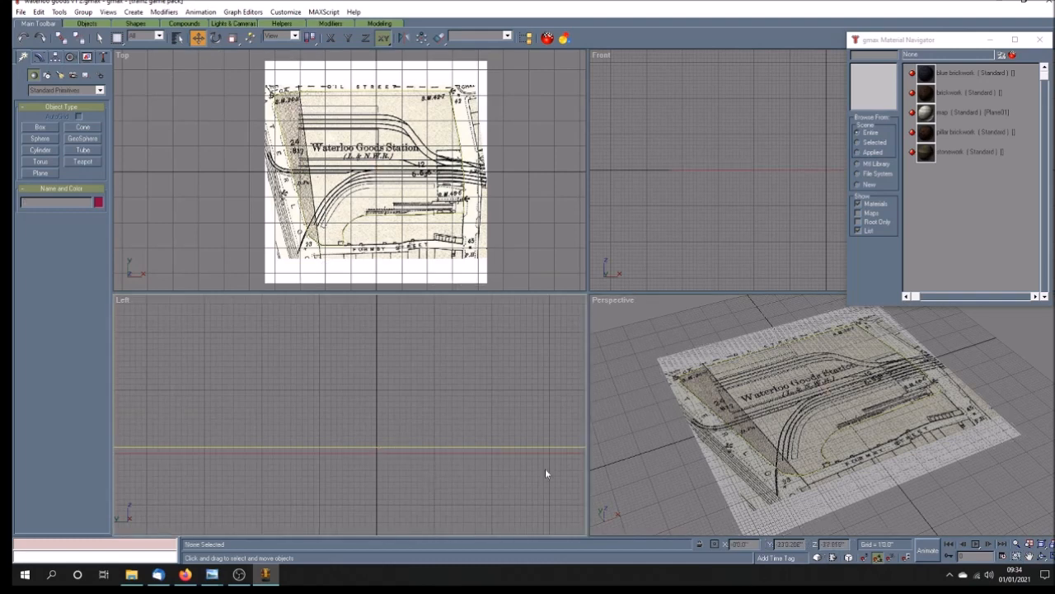
Lower the existing flat shape Rectangle01 to a Z position of -0'6.0" and deselect it.
click(508, 447)
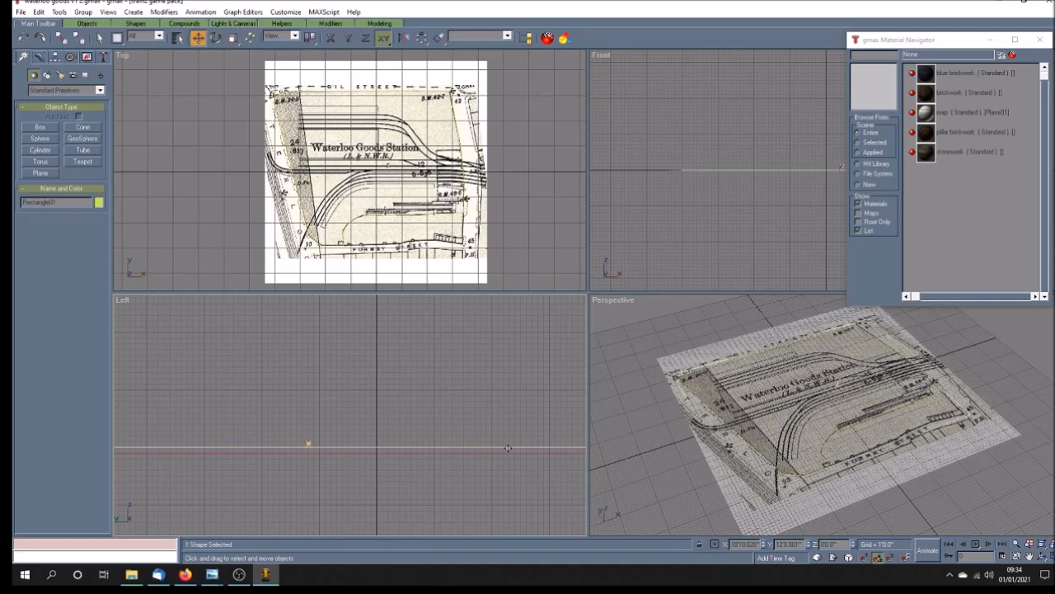
click(840, 542)
text(0)
key(Return)
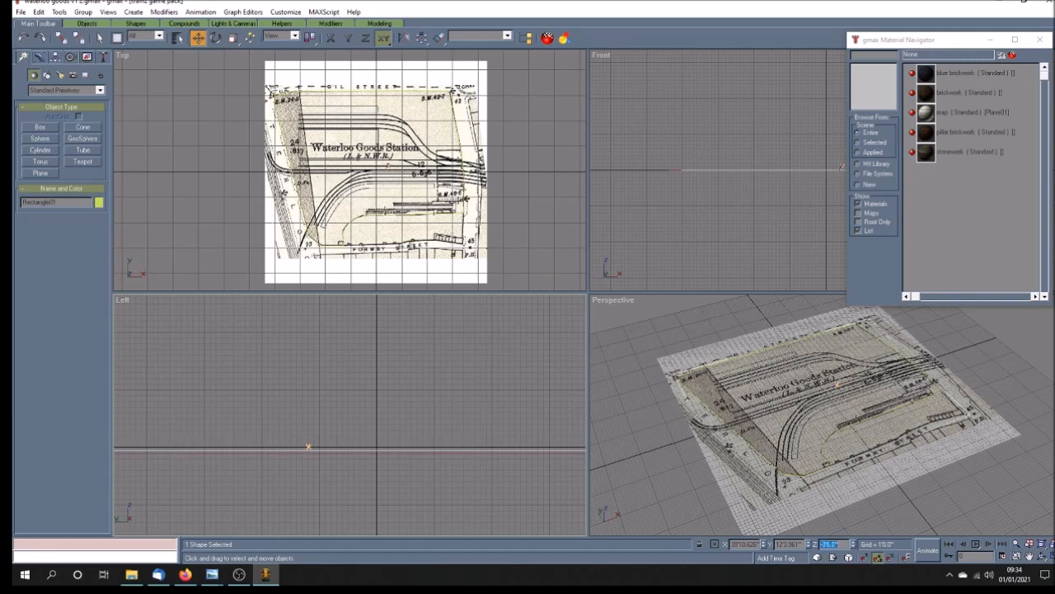
click(355, 472)
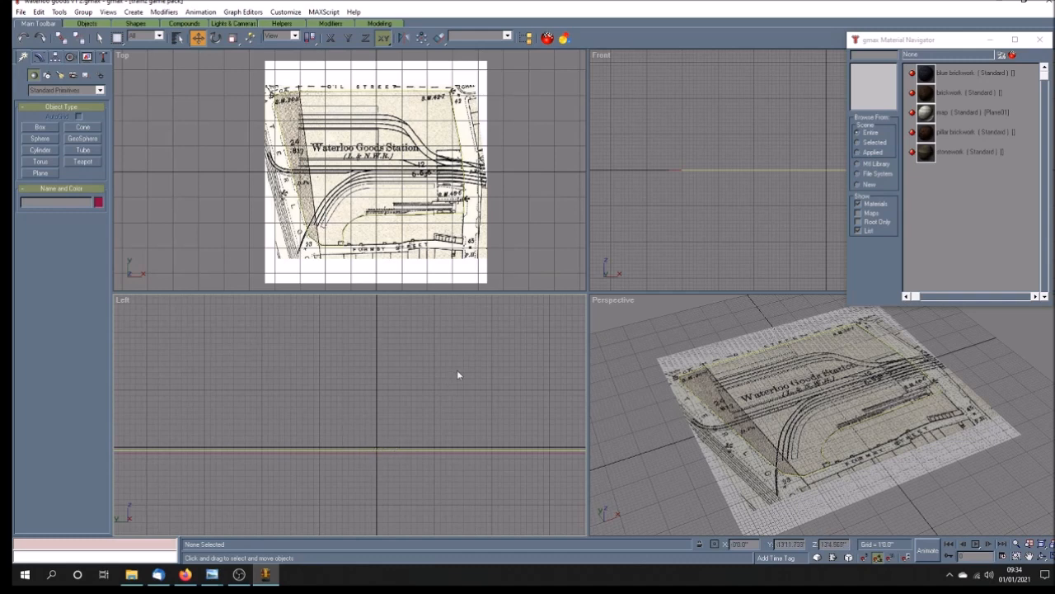
Consult the photo wall example.jpg and sketch a rectangle about 4'11" by 4'8" near the origin in the Left view.
mouse_move(212, 574)
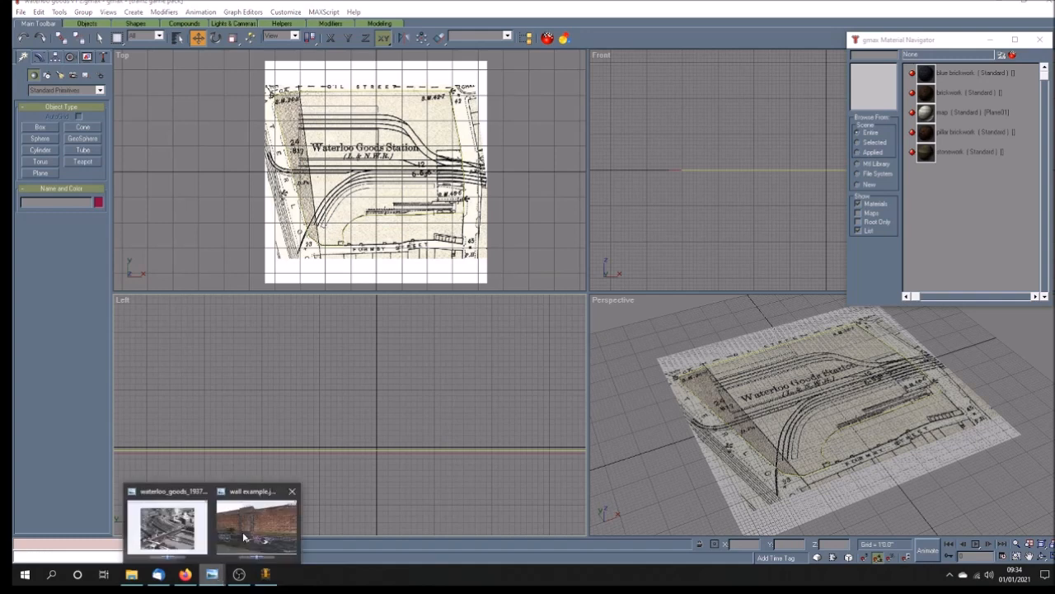
click(246, 535)
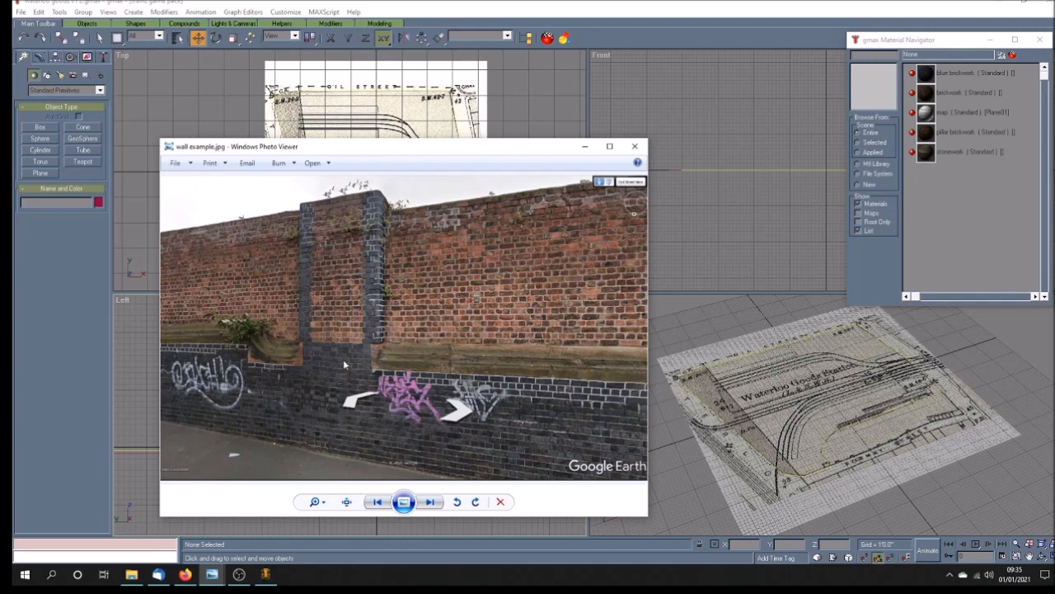
click(417, 17)
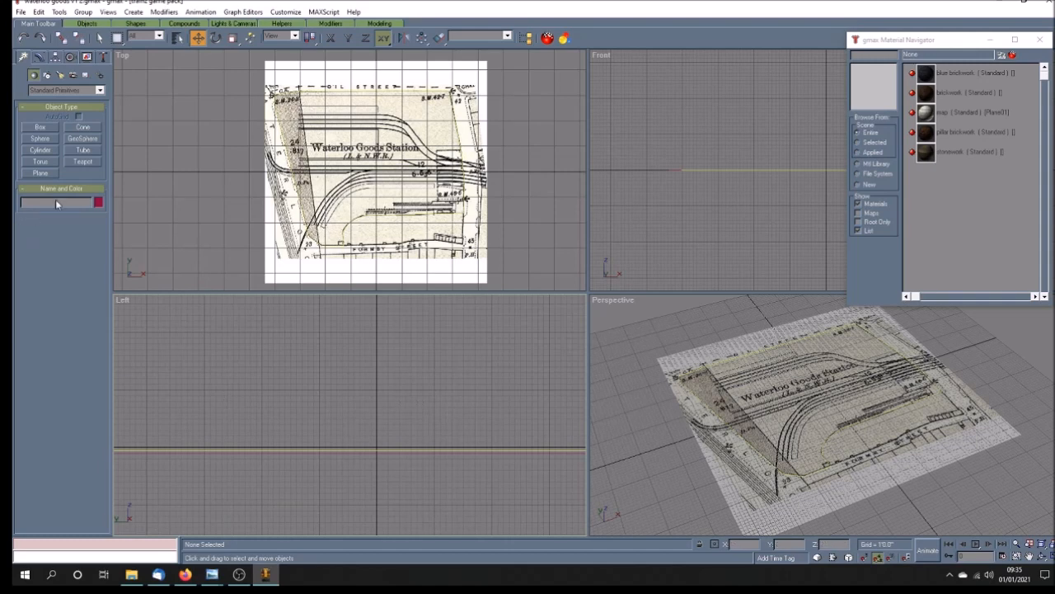
click(47, 75)
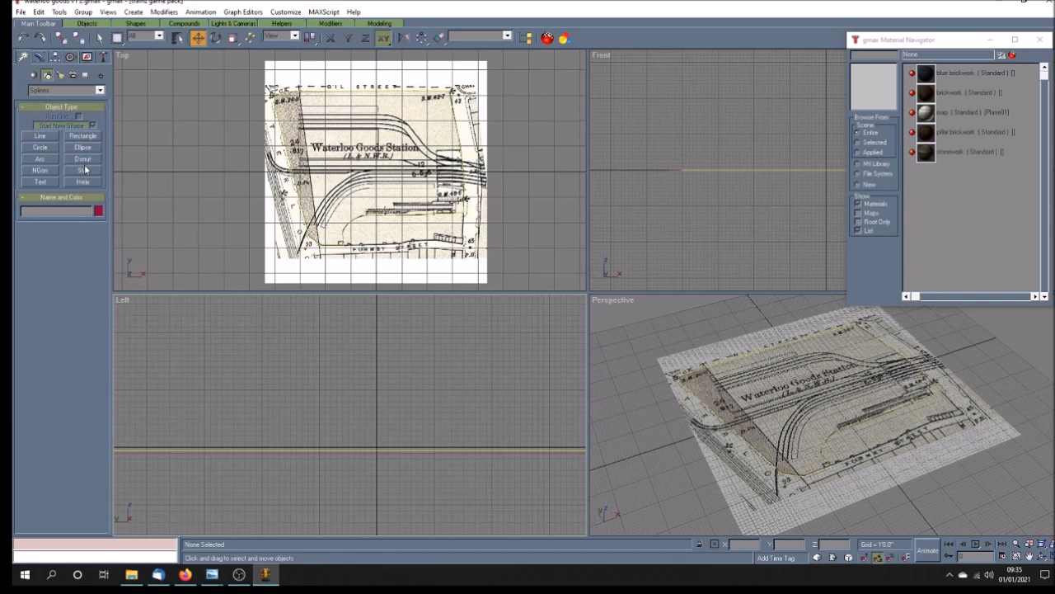
click(82, 136)
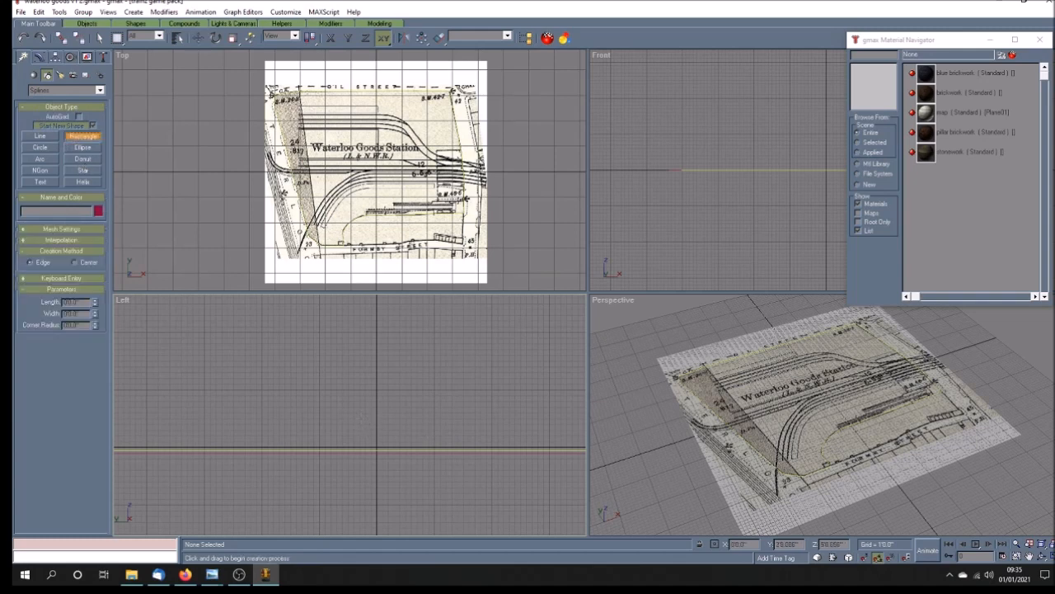
drag(360, 419, 386, 448)
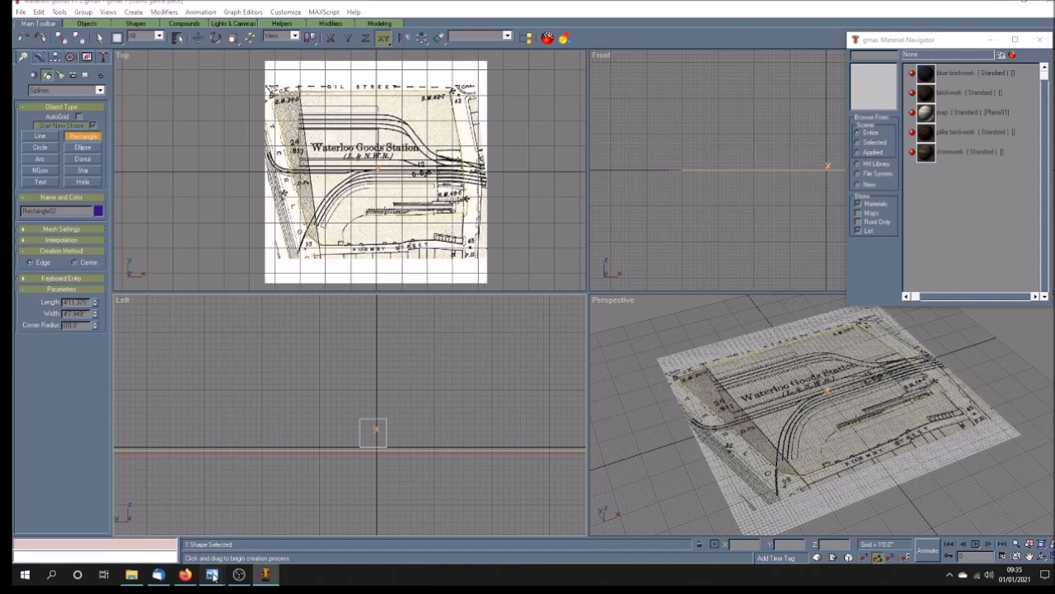
Recheck the pillar in wall example.jpg and set the new rectangle's length to 5'9.0" and width to 5'3.0".
mouse_move(212, 574)
click(258, 521)
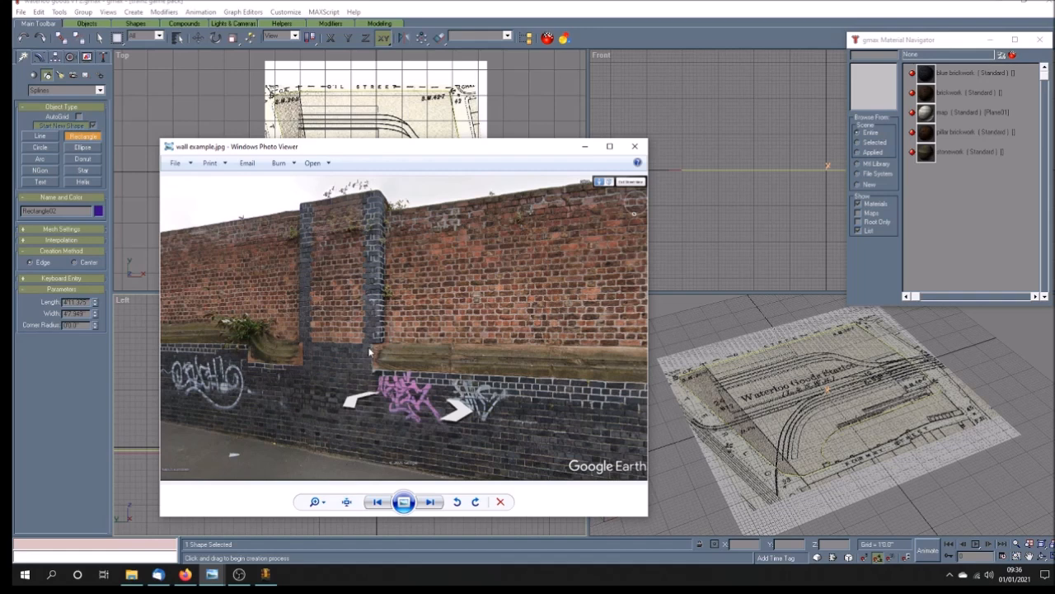
click(463, 18)
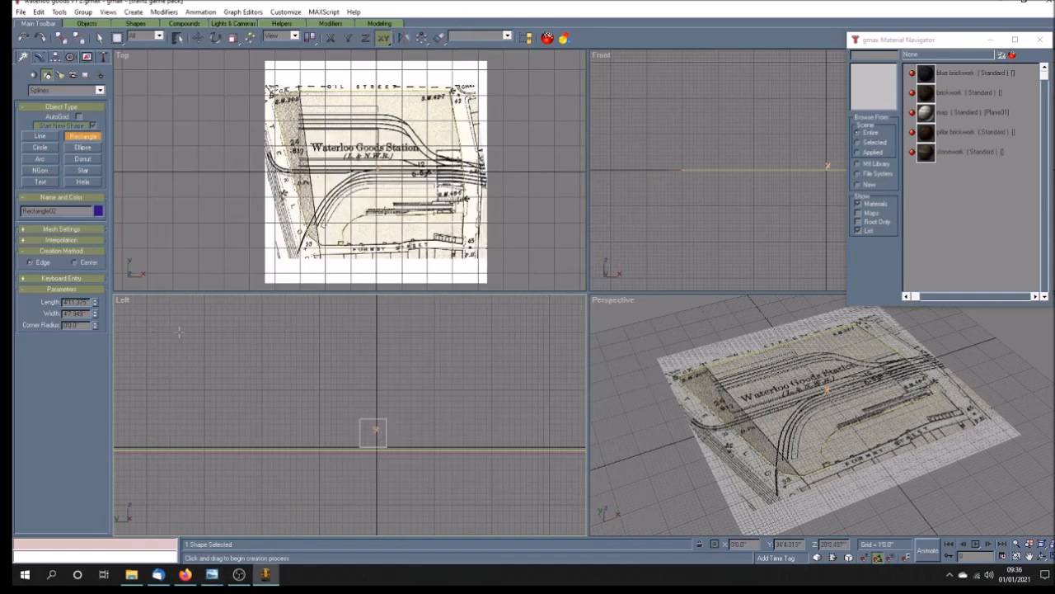
double_click(72, 302)
text(159'0)
double_click(74, 313)
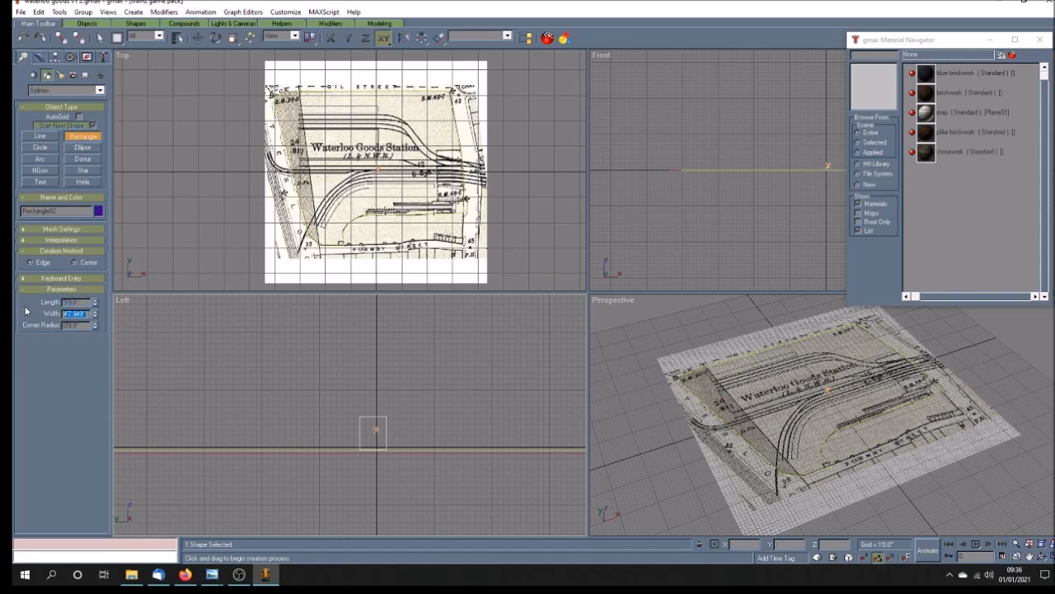
text(5)
key(Return)
click(197, 38)
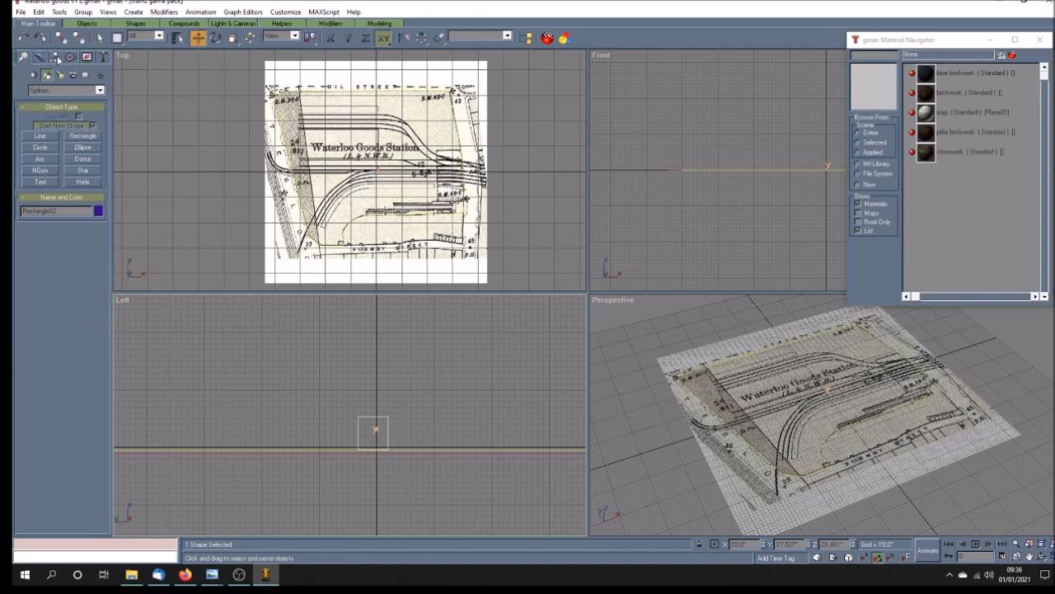
Center the rectangle's pivot on the object and align the pivot to the world.
click(55, 57)
click(73, 128)
click(75, 183)
click(76, 212)
click(83, 125)
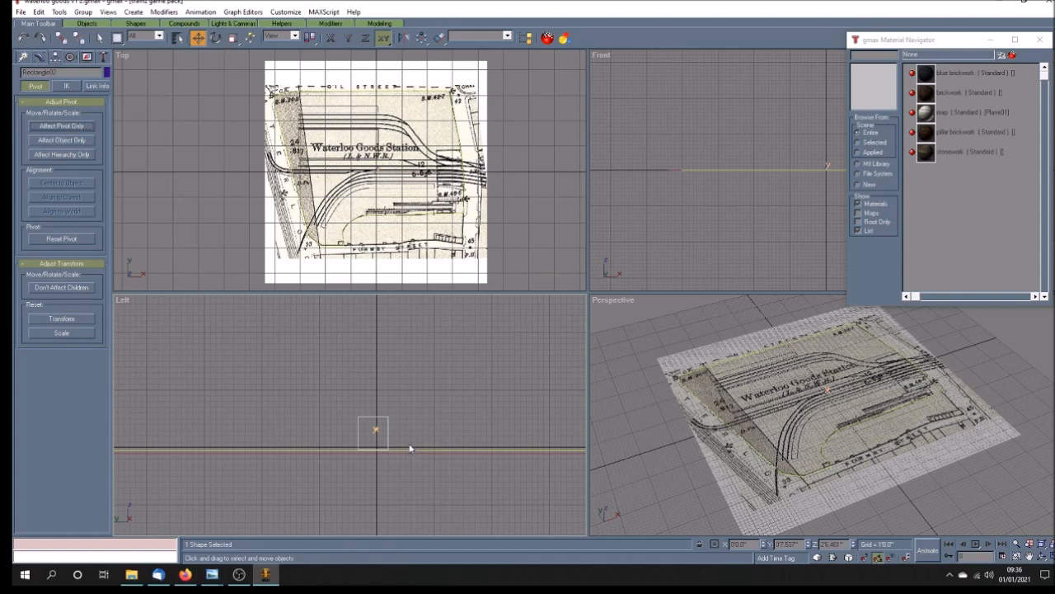
Position the rectangle at Z 2'10.5" and Y 0'0.0" so it stands centered on the ground line.
double_click(823, 545)
text(2')
key(Return)
double_click(794, 545)
text(0)
key(Return)
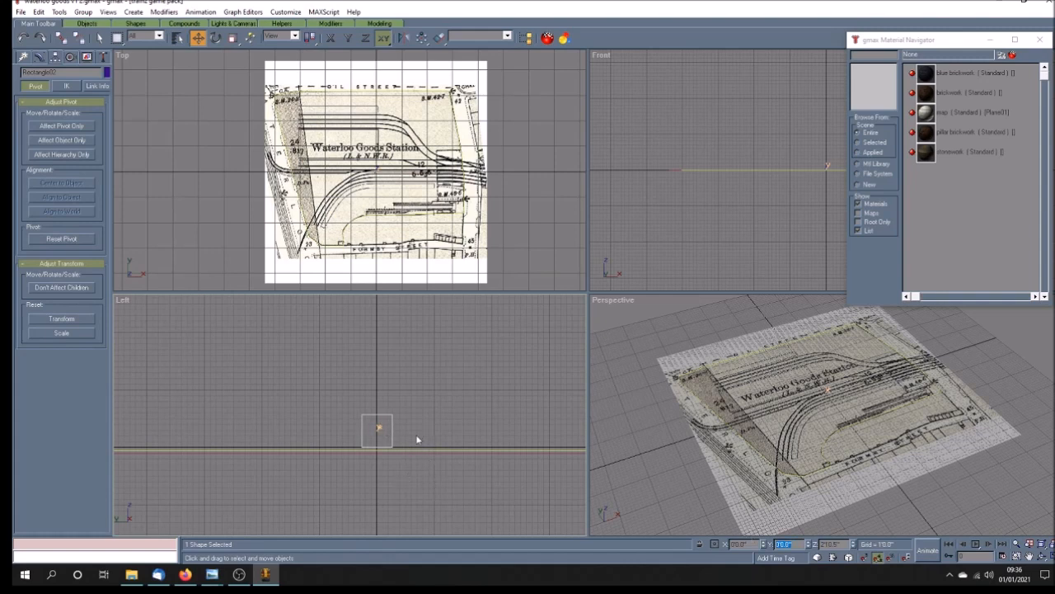
Hide the map plane and the flat shape lying with it, leaving only the new rectangle displayed.
click(738, 509)
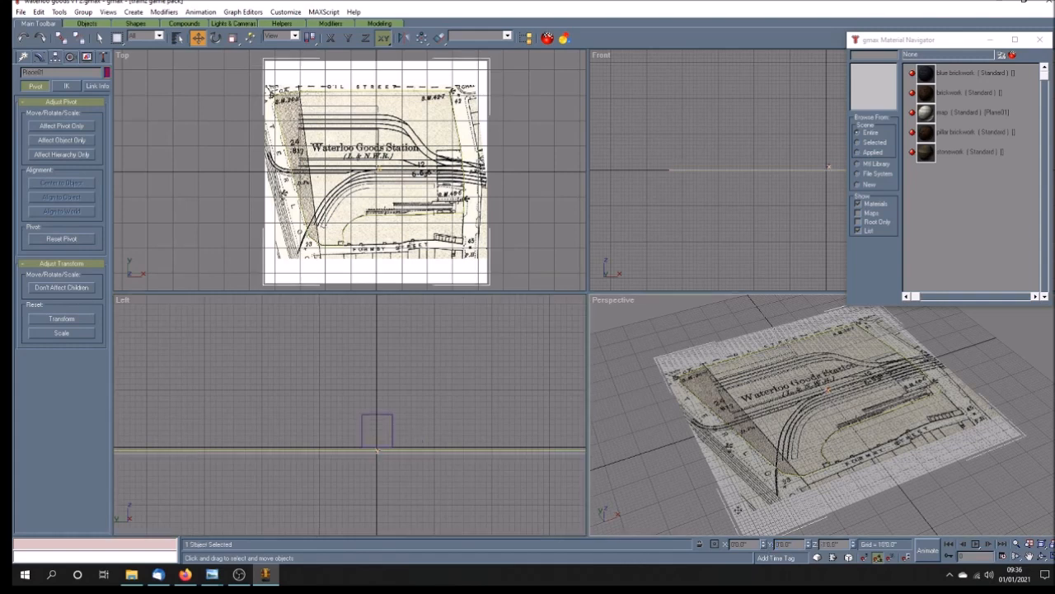
drag(437, 485, 474, 432)
click(89, 57)
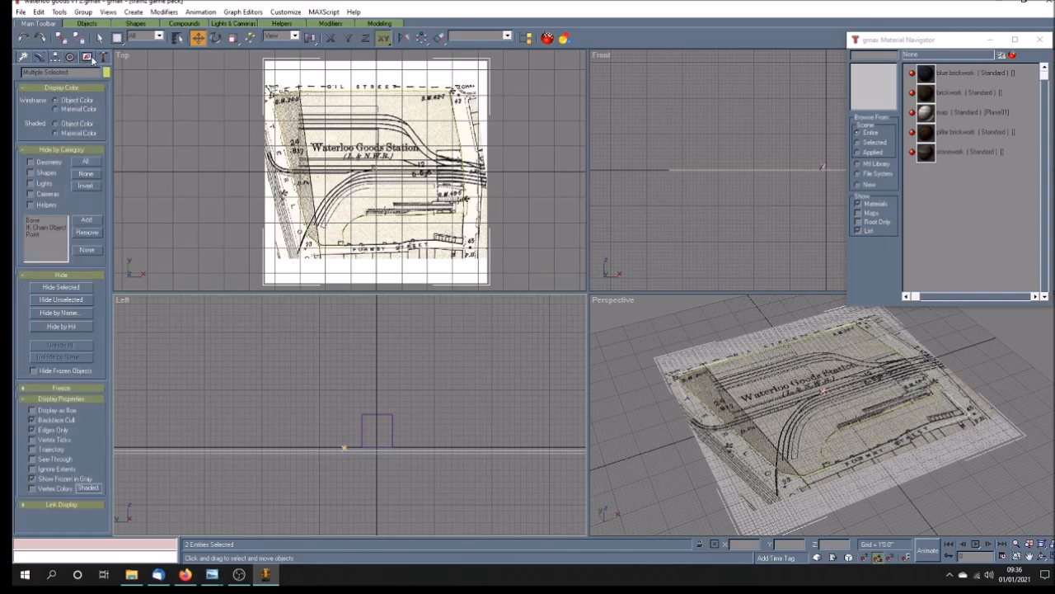
click(71, 290)
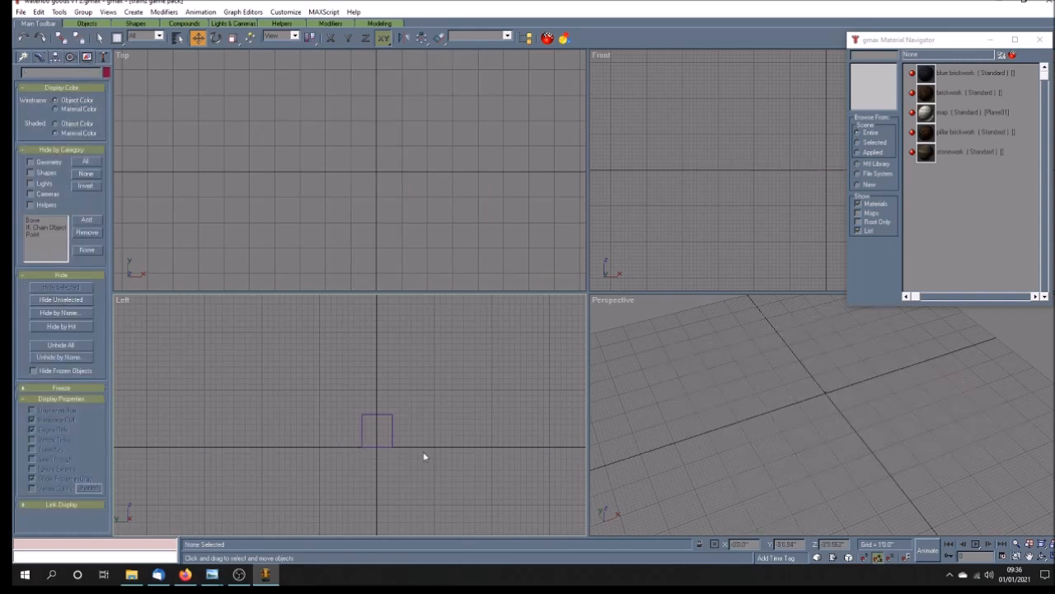
Convert the new rectangle to an Editable Spline.
scroll(395, 454, up, 2)
scroll(393, 401, down, 2)
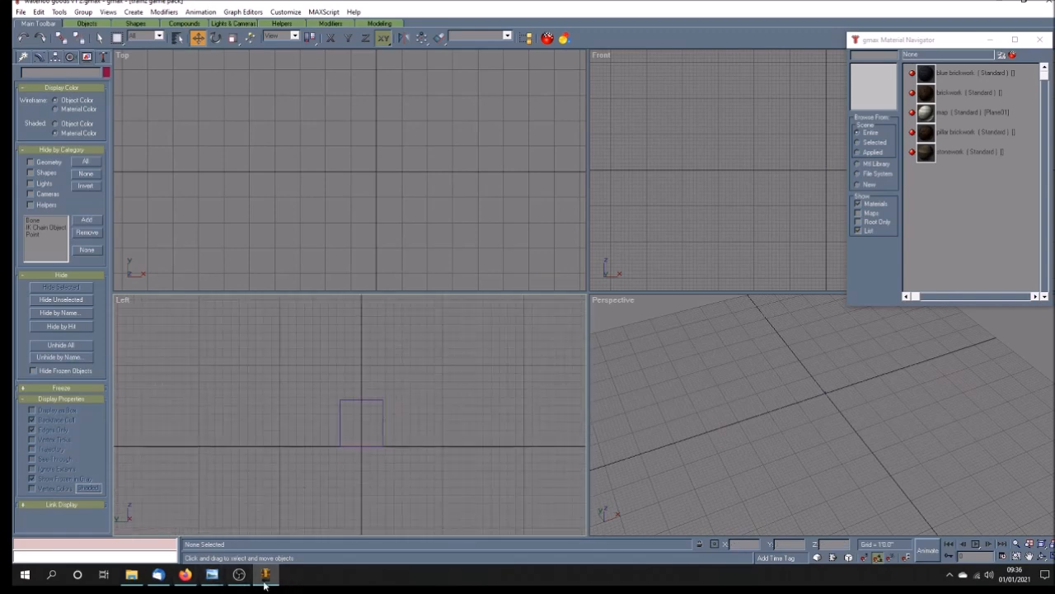
click(383, 434)
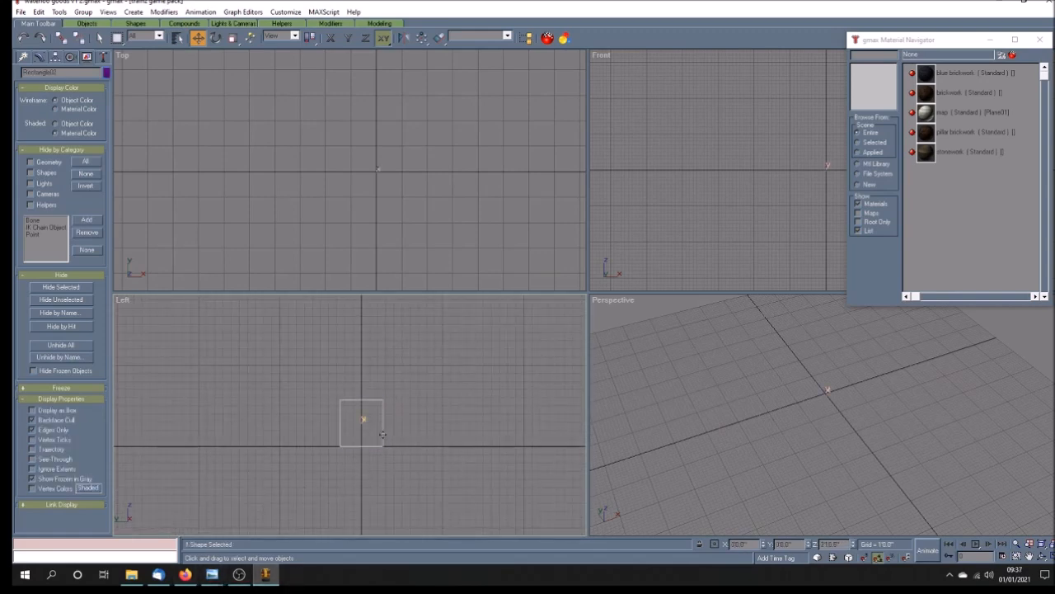
click(40, 58)
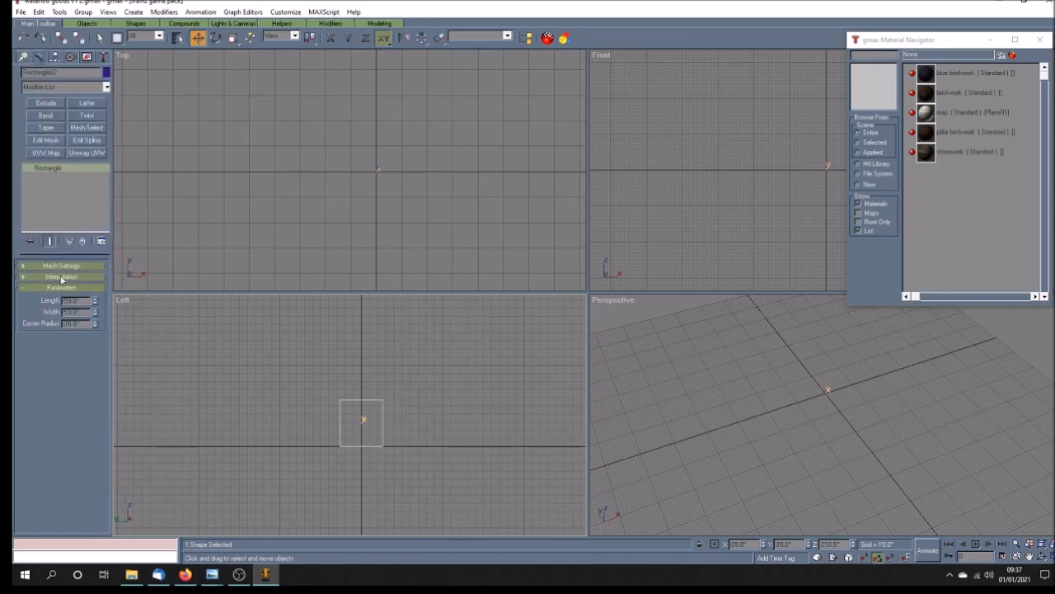
right_click(67, 168)
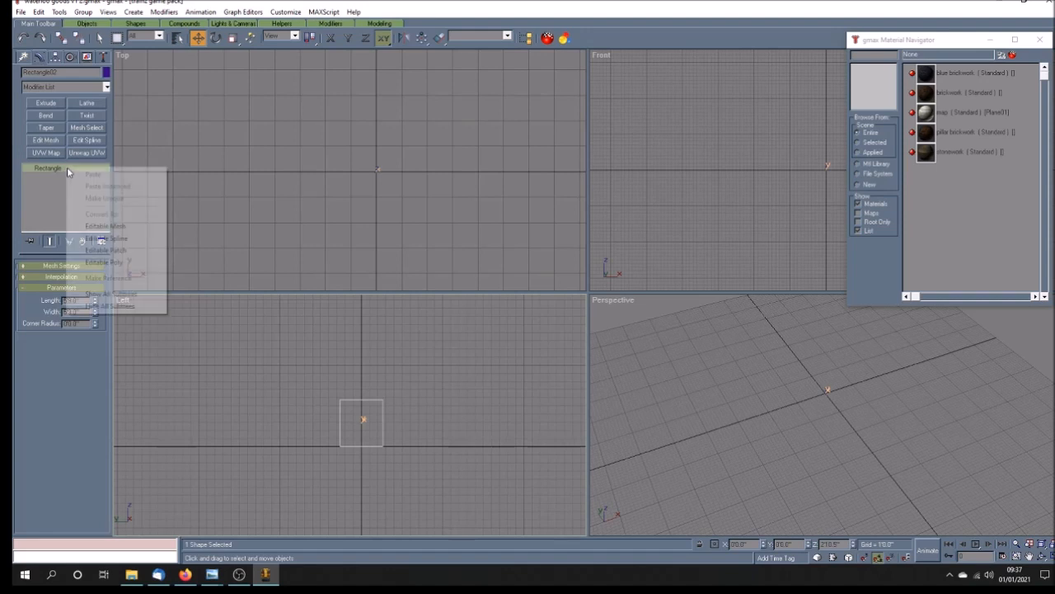
click(111, 240)
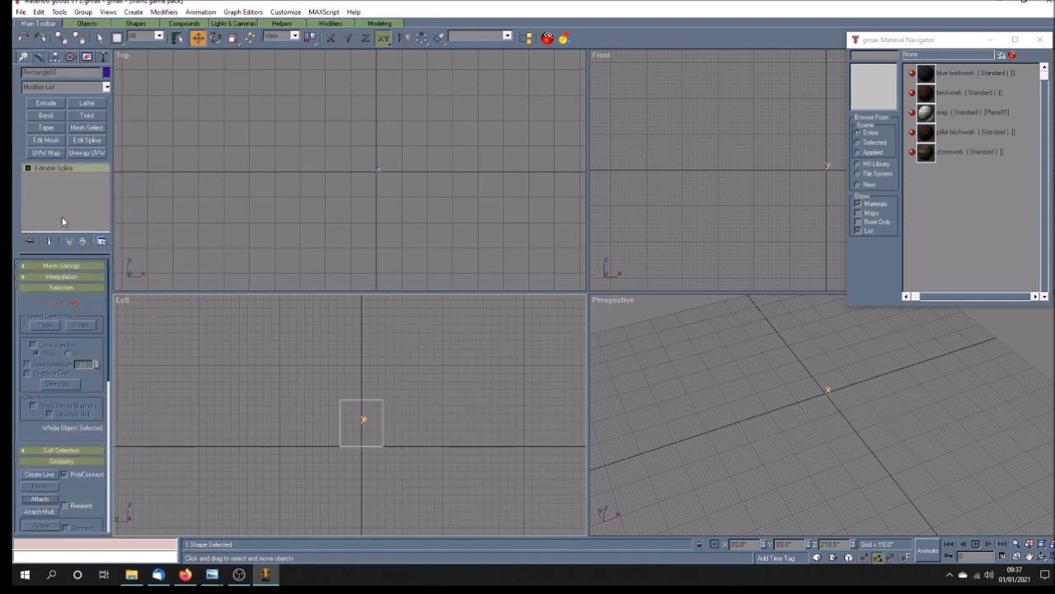
Extrude the rectangle into a solid pillar base, judging its depth from wall example.jpg.
click(51, 105)
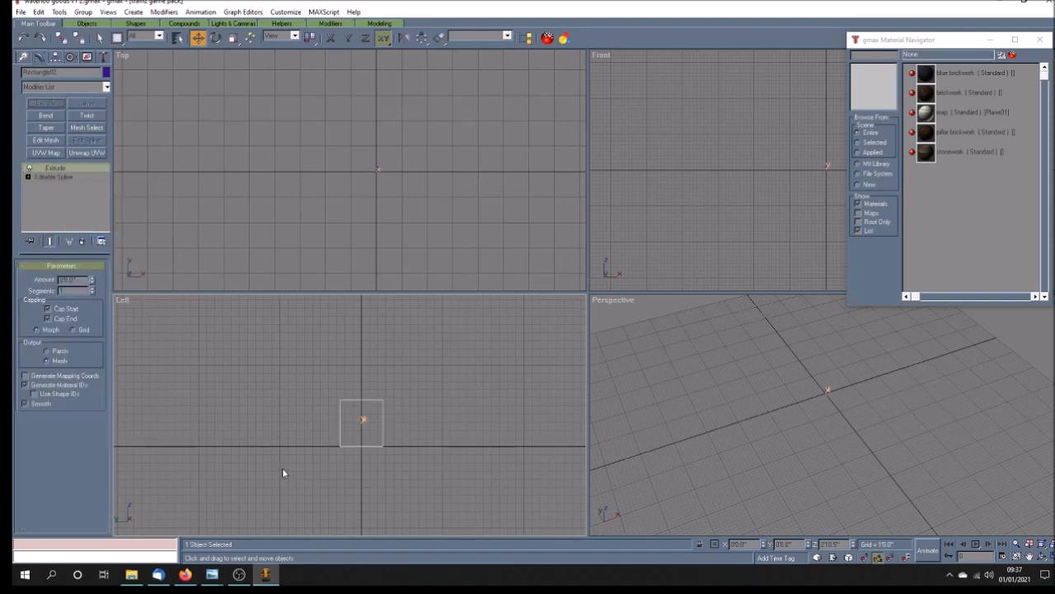
mouse_move(212, 573)
click(267, 491)
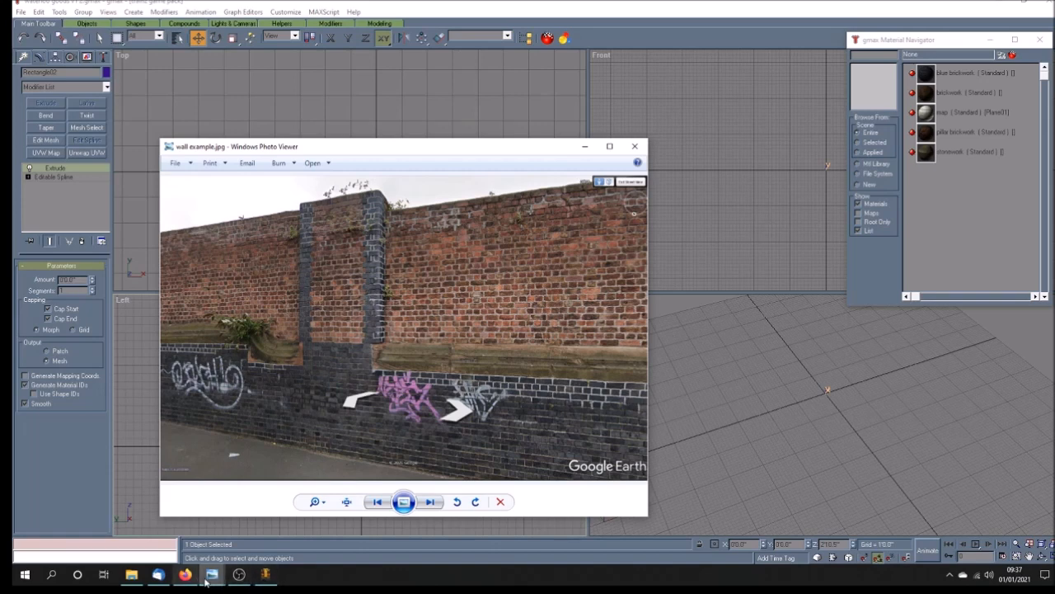
click(265, 575)
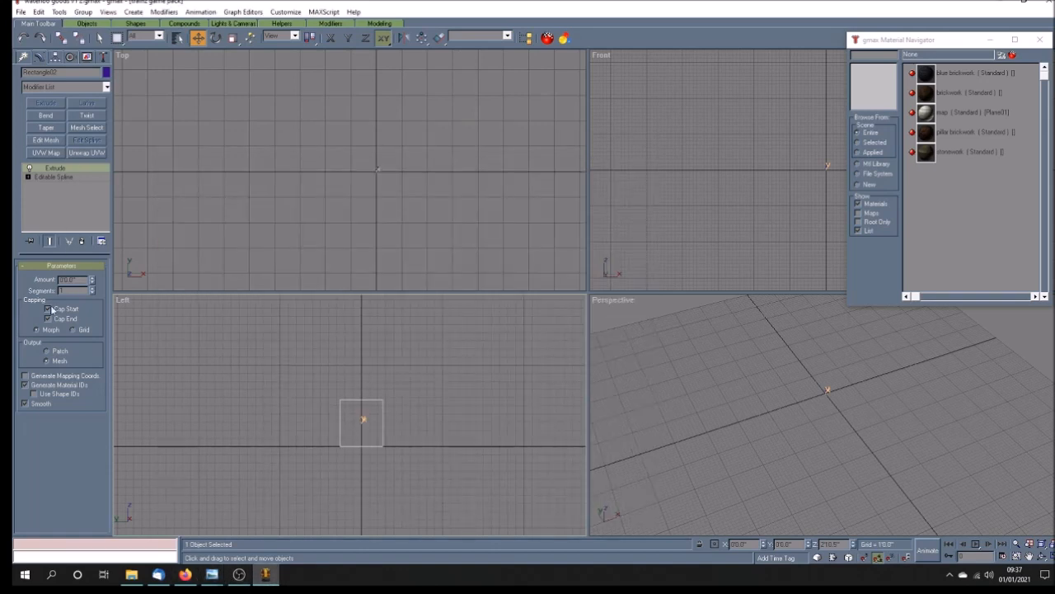
double_click(70, 280)
click(395, 421)
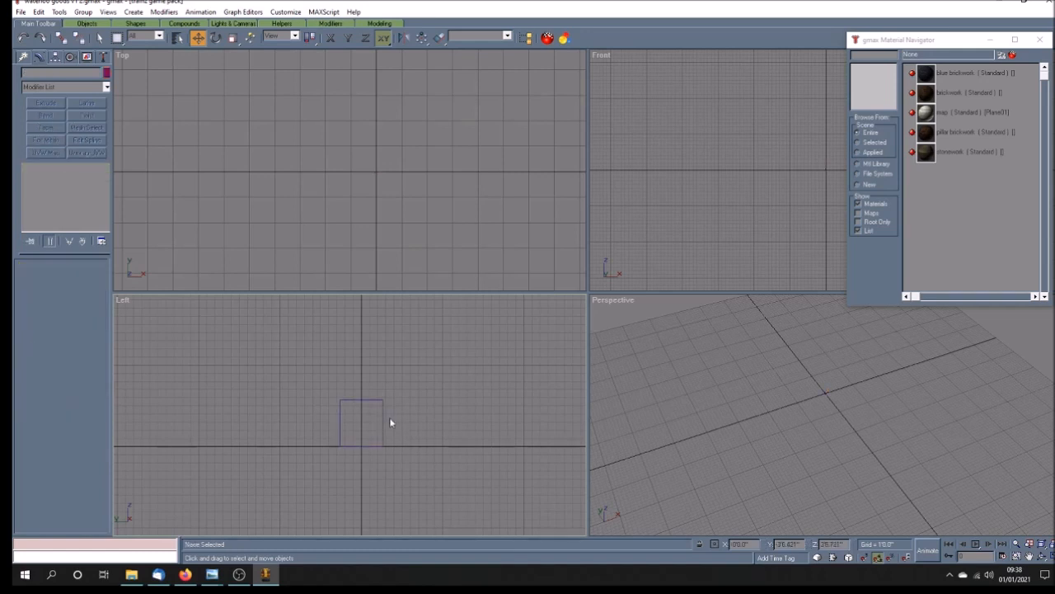
Switch the Top view's display to Wireframe around the extruded block.
click(379, 175)
scroll(380, 173, up, 3)
scroll(366, 163, down, 5)
scroll(314, 194, up, 3)
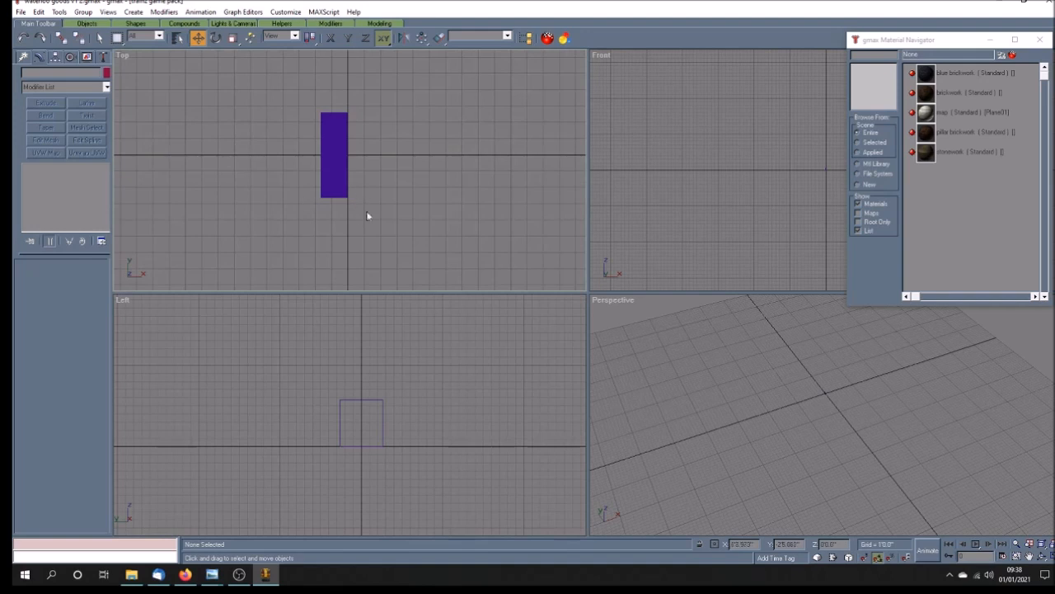
right_click(122, 55)
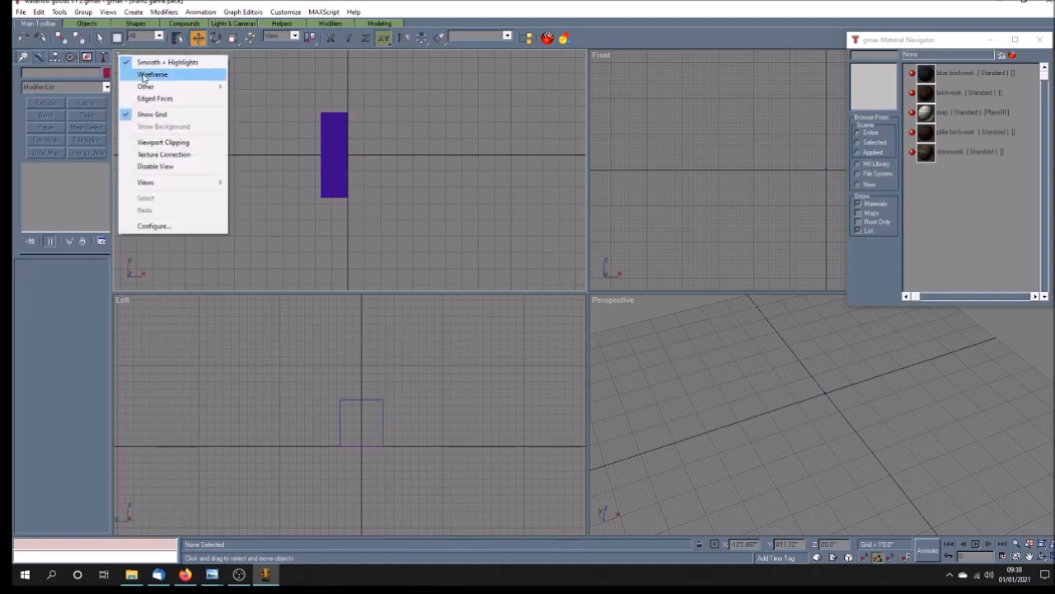
click(146, 73)
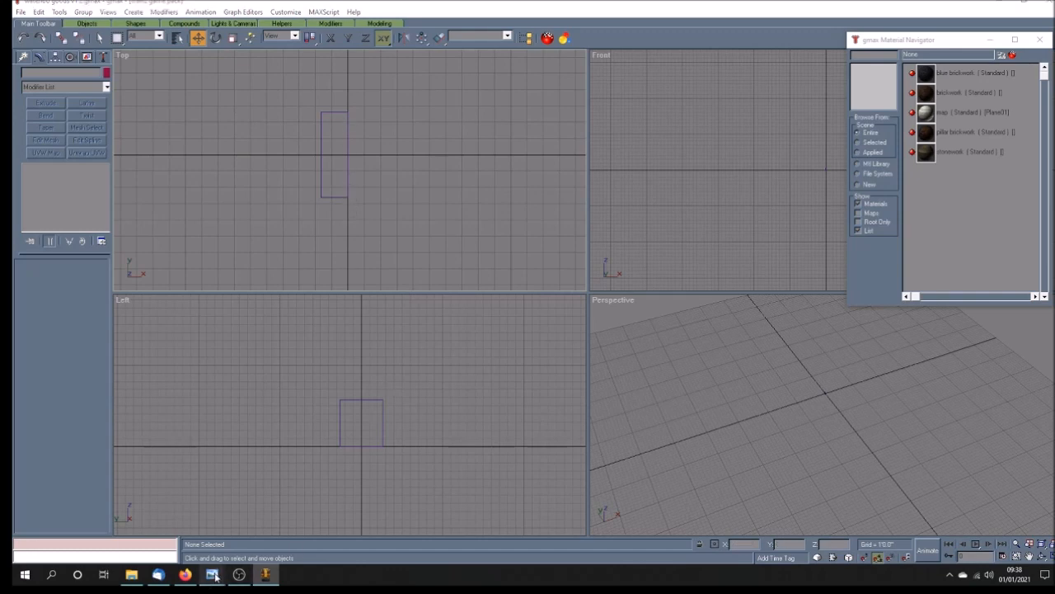
After checking wall example.jpg, draw a rectangle beside the pillar block in the Top view, sized to the block's length and width.
mouse_move(213, 574)
click(255, 495)
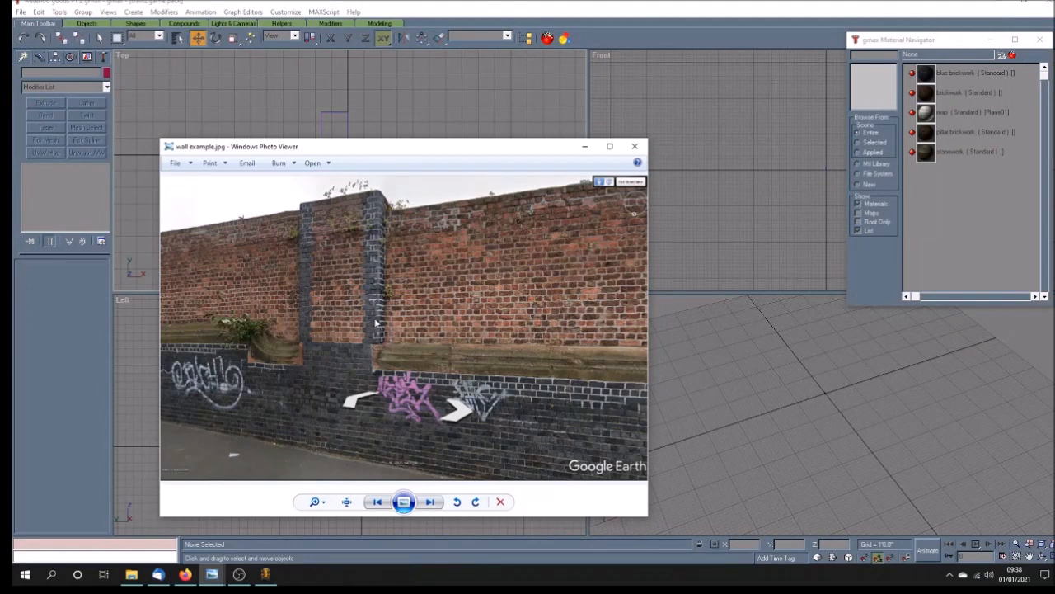
click(425, 14)
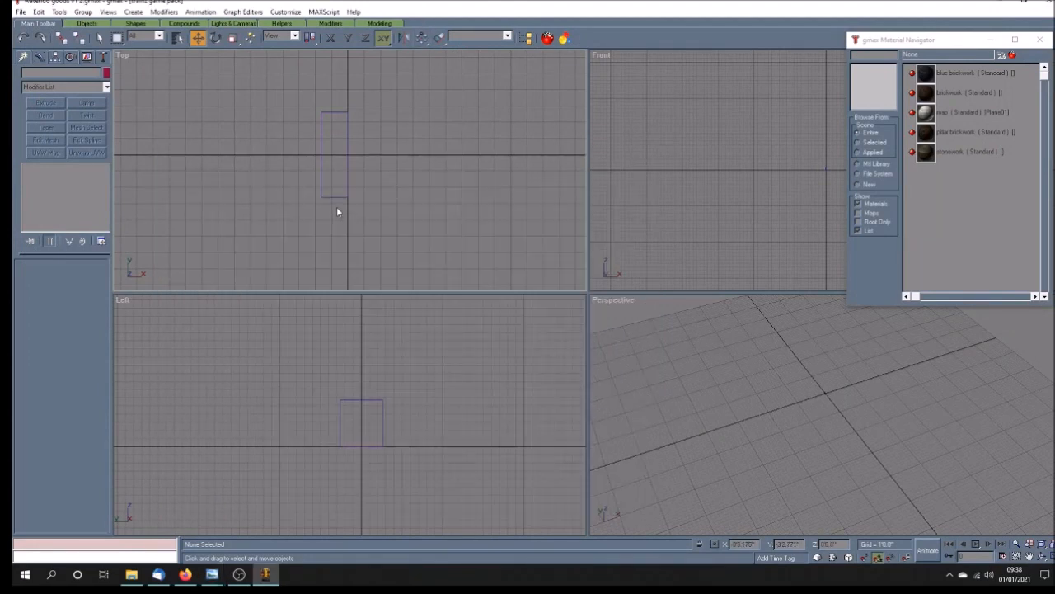
click(23, 56)
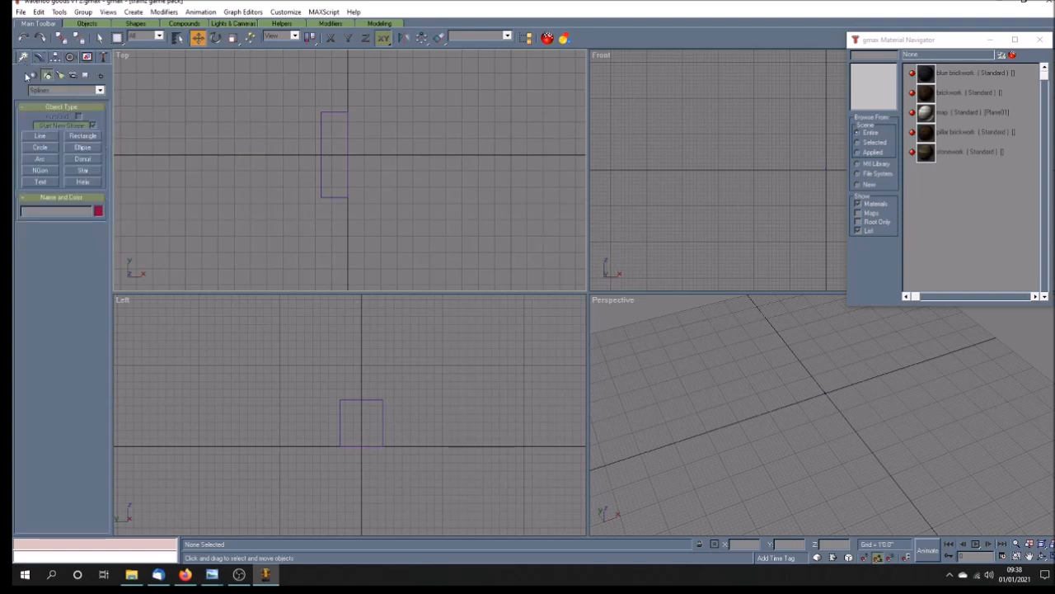
click(83, 136)
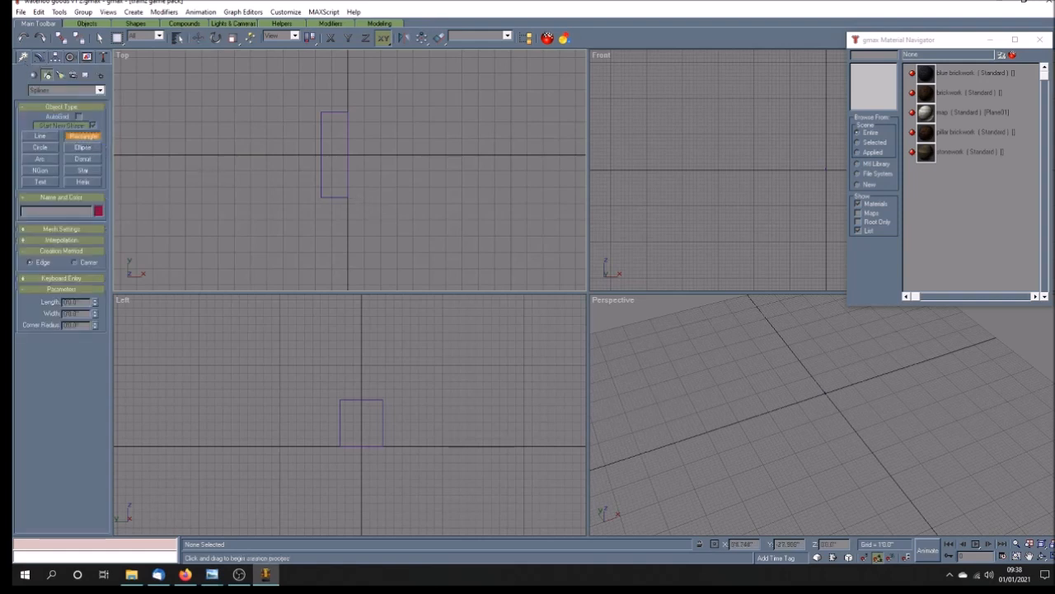
drag(384, 196, 363, 111)
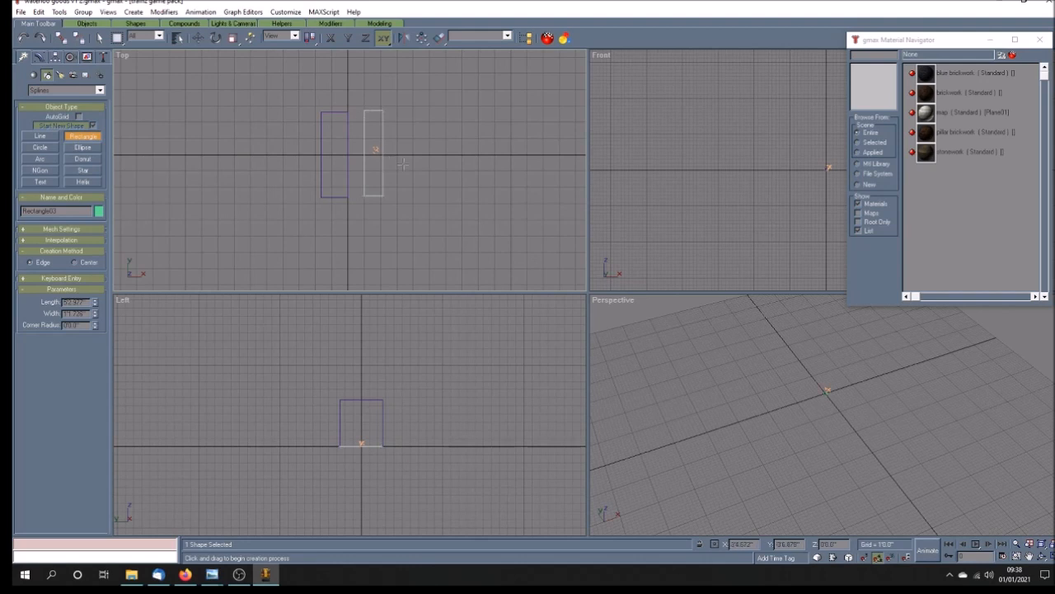
drag(81, 303, 64, 303)
text(3)
key(Return)
drag(68, 314, 94, 313)
text(9)
key(Return)
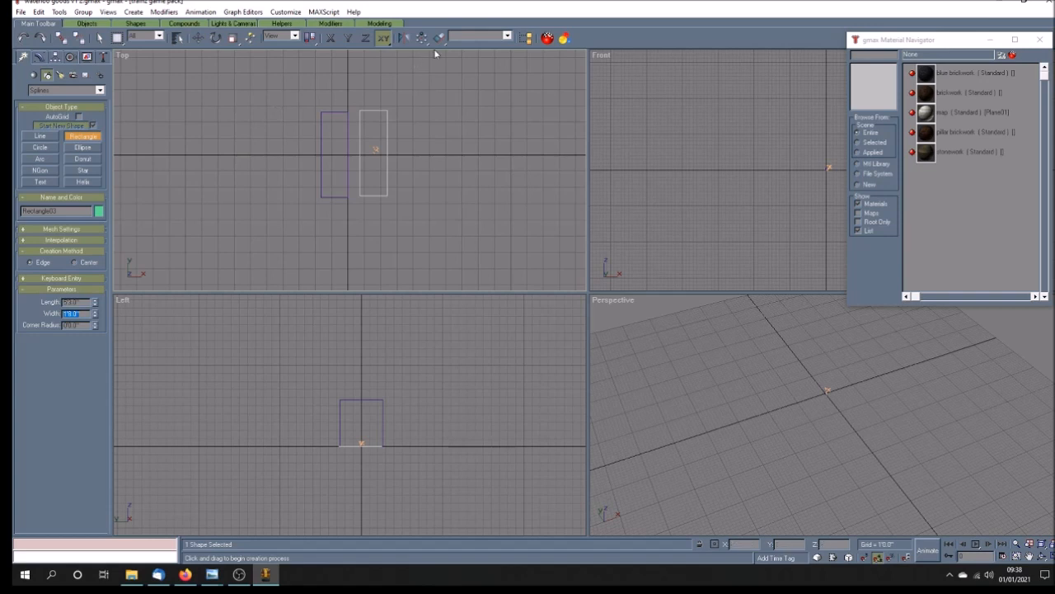
Move the new rectangle to the world origin in plan by setting its X and Y positions to 0.
click(201, 42)
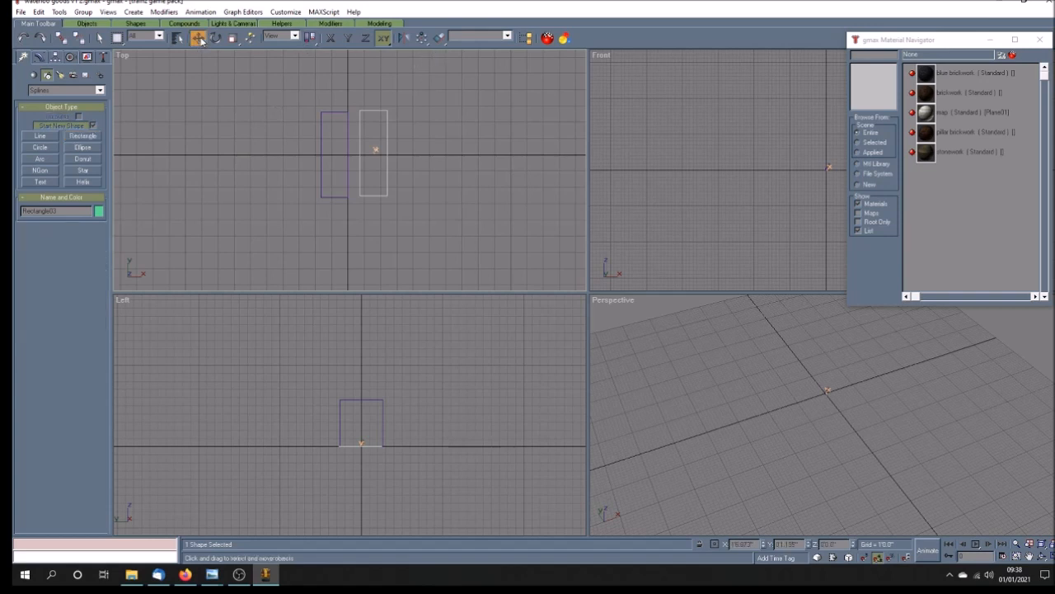
click(56, 59)
click(64, 126)
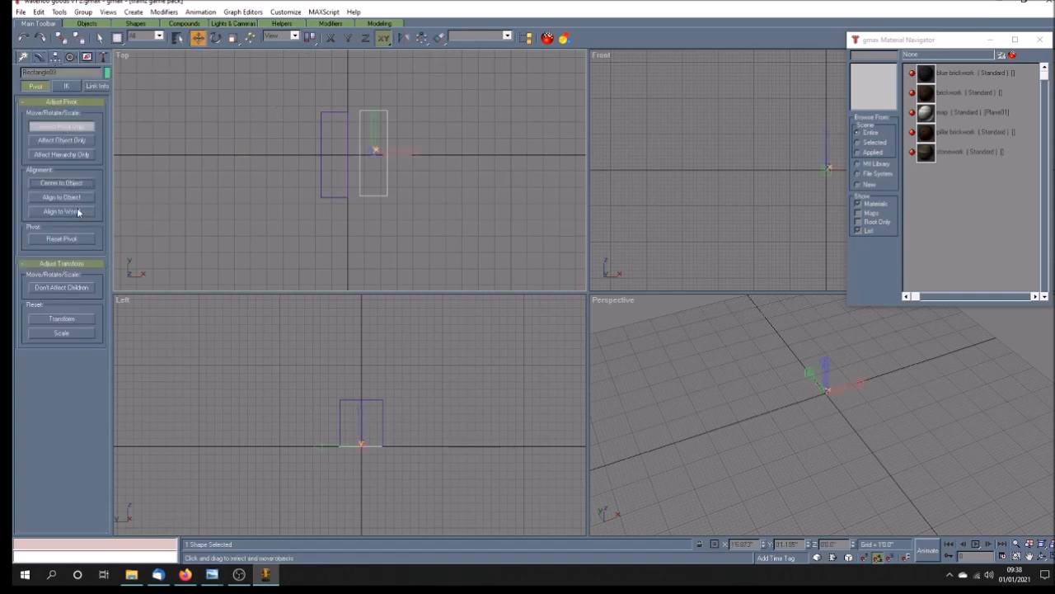
click(78, 129)
drag(805, 544, 762, 542)
text(0)
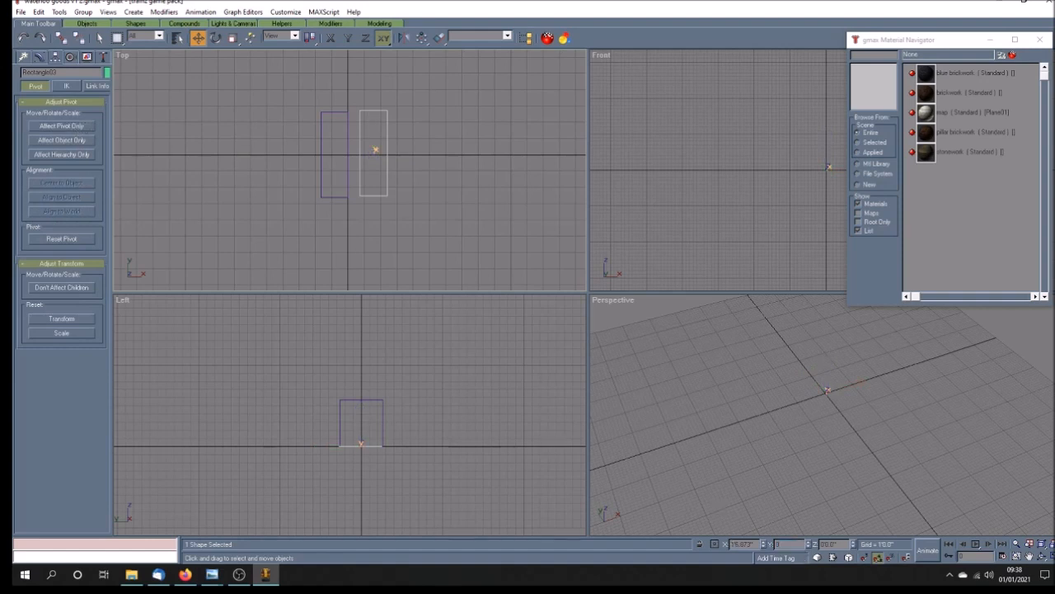
drag(757, 544, 732, 545)
text(20)
key(Return)
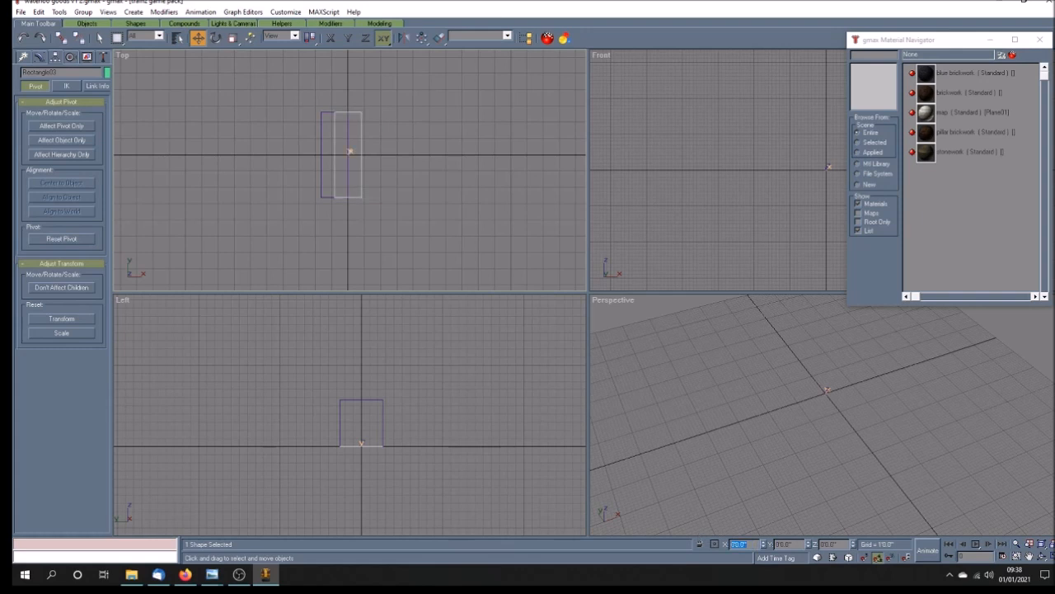
click(437, 37)
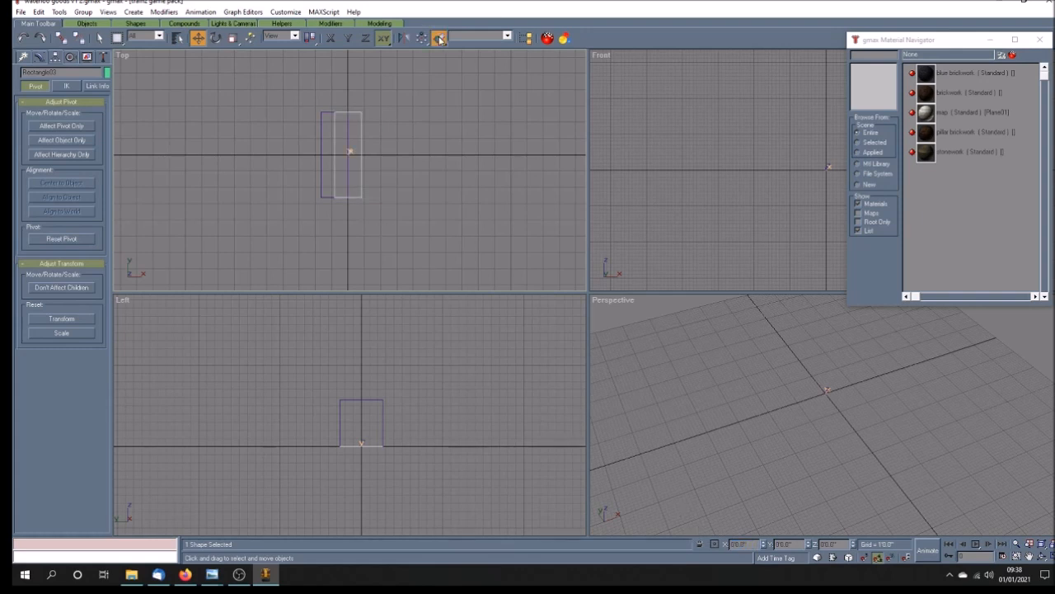
click(322, 169)
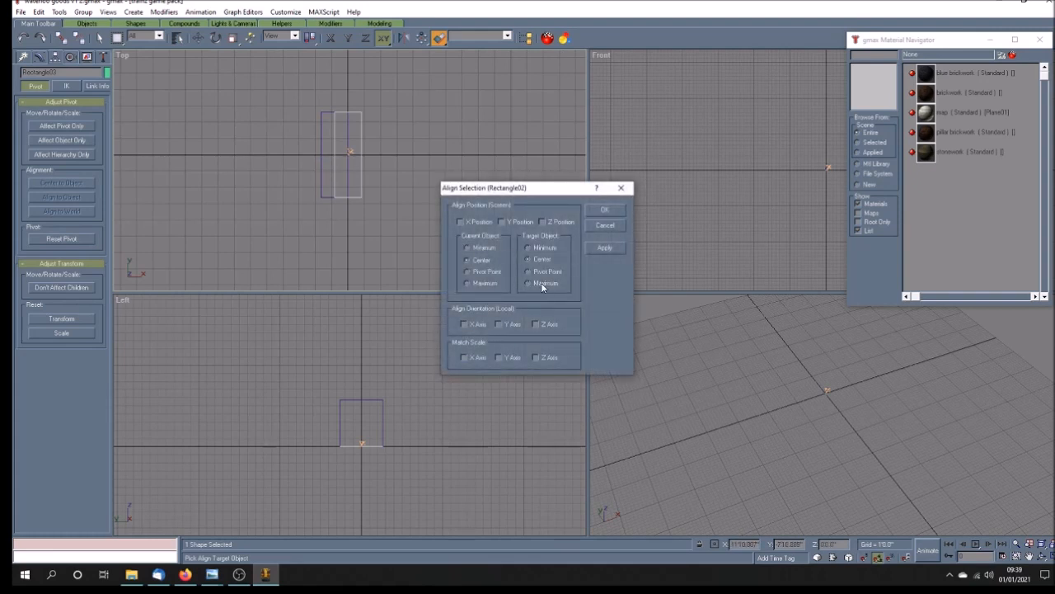
click(614, 225)
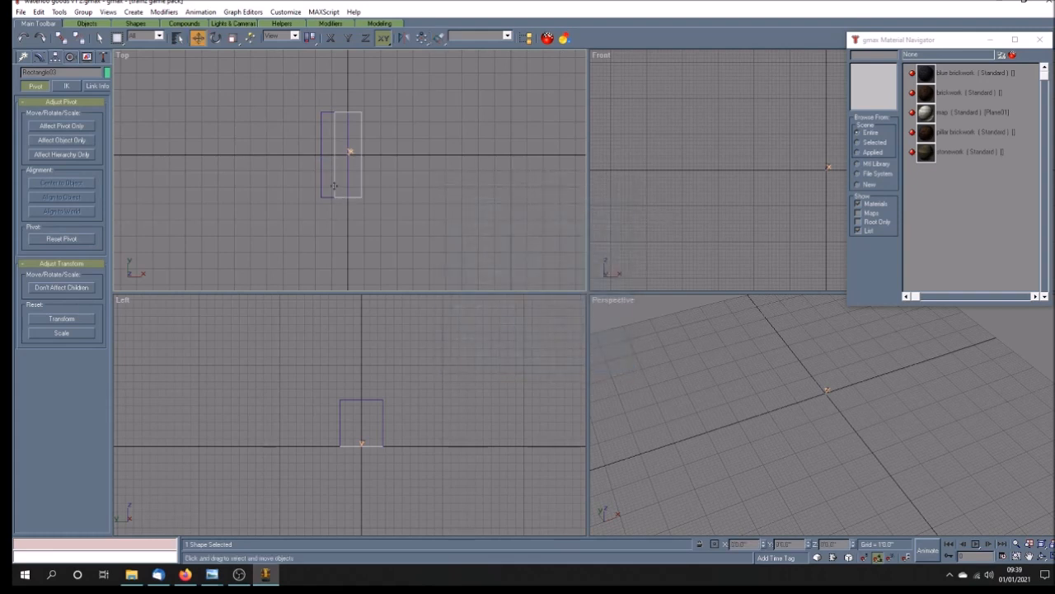
Center the pillar block's pivot on the block and set its X position to 0.
click(321, 173)
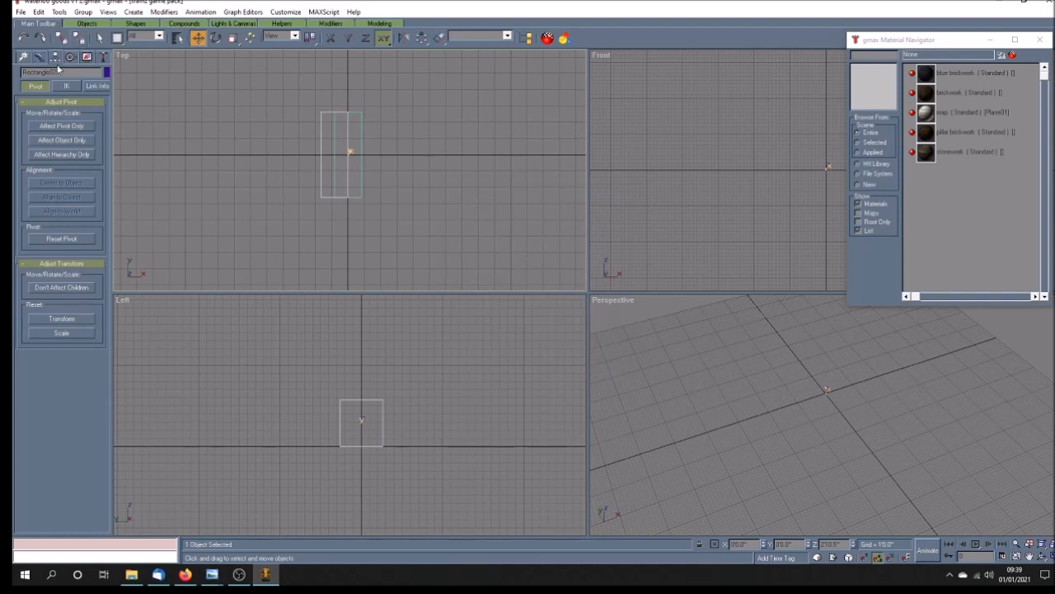
click(64, 126)
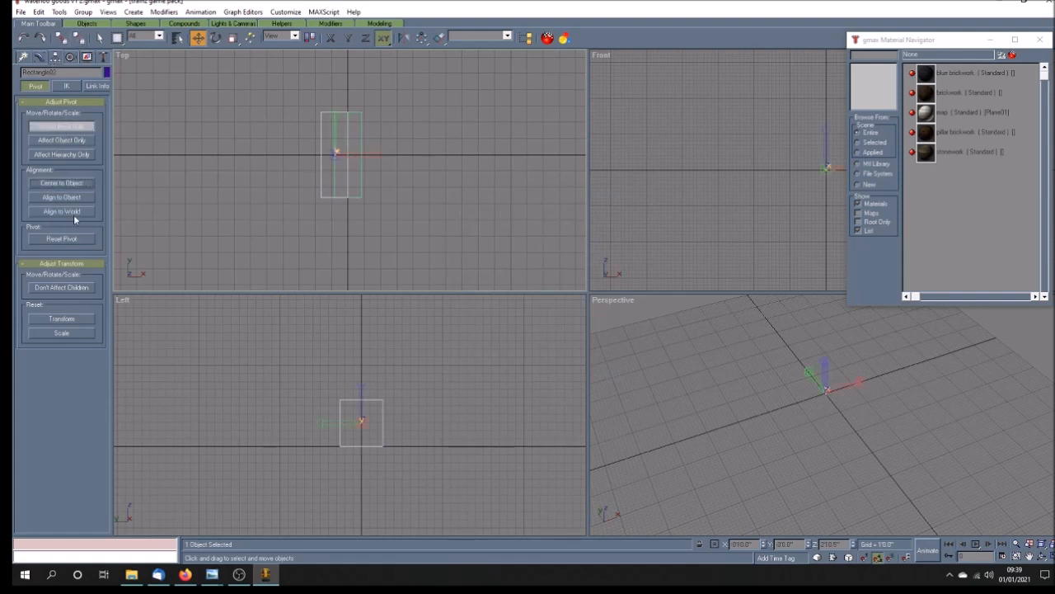
click(80, 128)
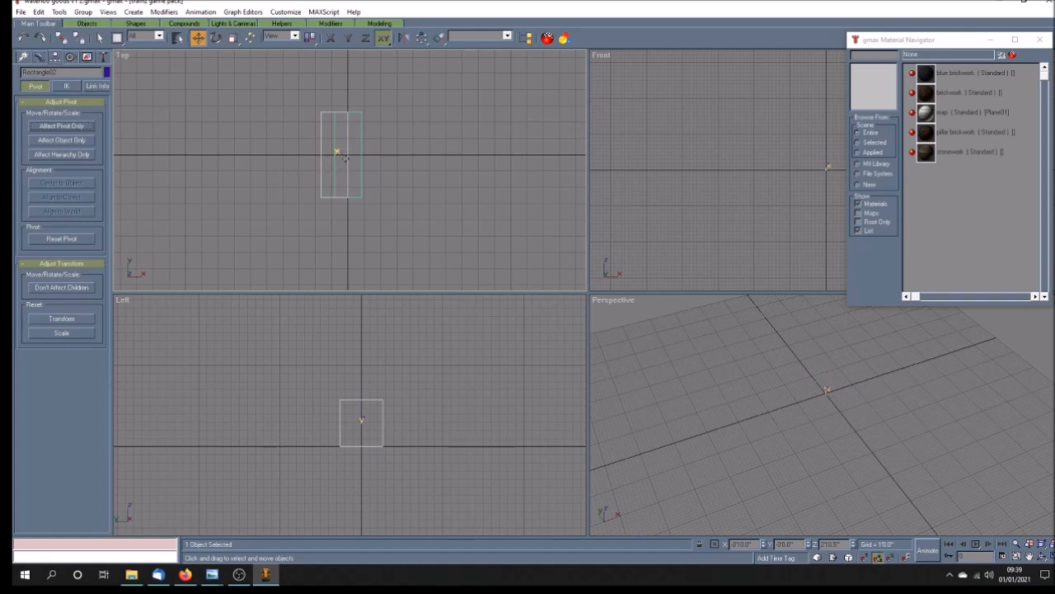
drag(755, 544, 639, 538)
text(0)
key(Return)
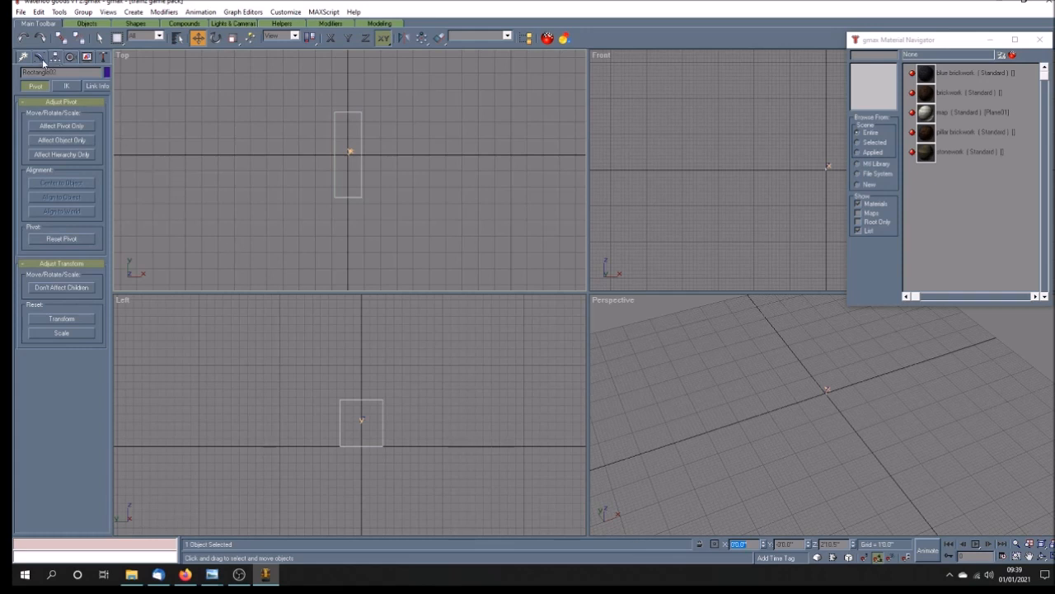
Raise the flat rectangle in Z to the top face of the pillar block.
click(417, 412)
click(342, 198)
click(342, 198)
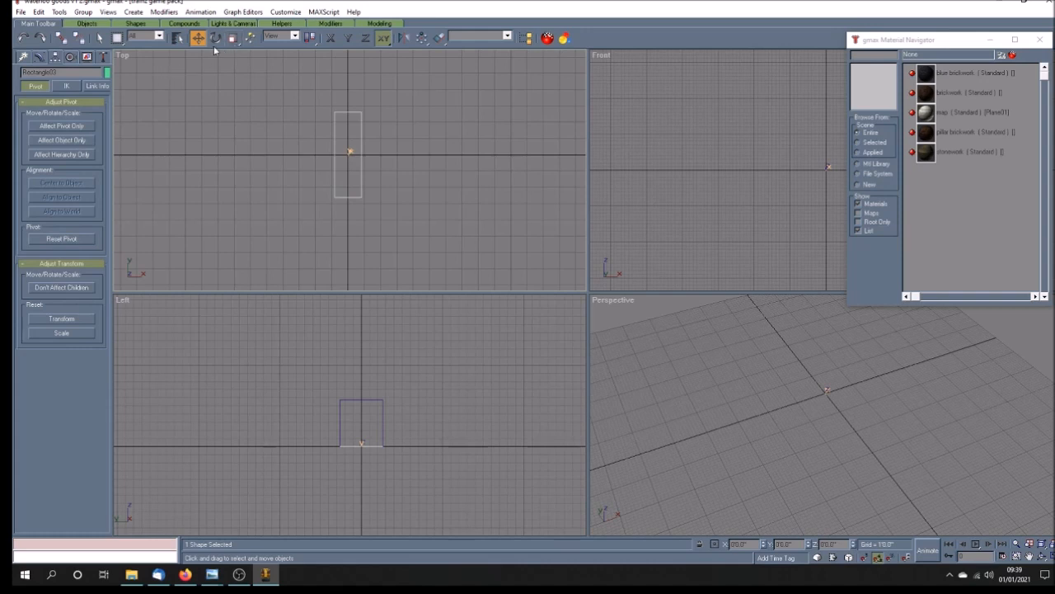
drag(845, 544, 793, 542)
text(5'5)
key(Return)
Copy the rectangle into open space beside the original and give the copy a 5-inch corner radius, checking wall example.jpg.
shift+drag(349, 155, 418, 152)
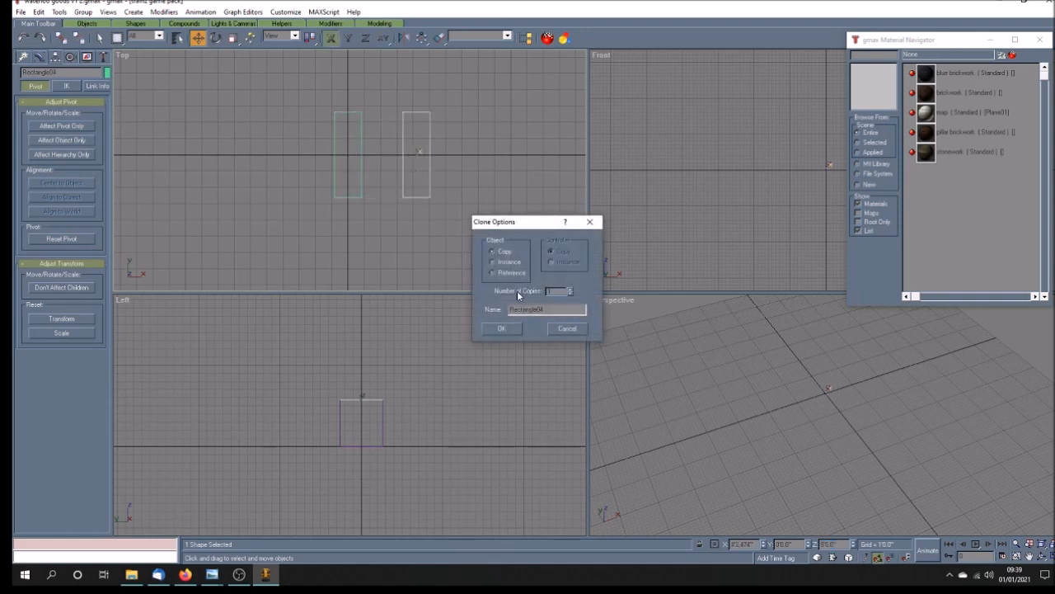
click(501, 328)
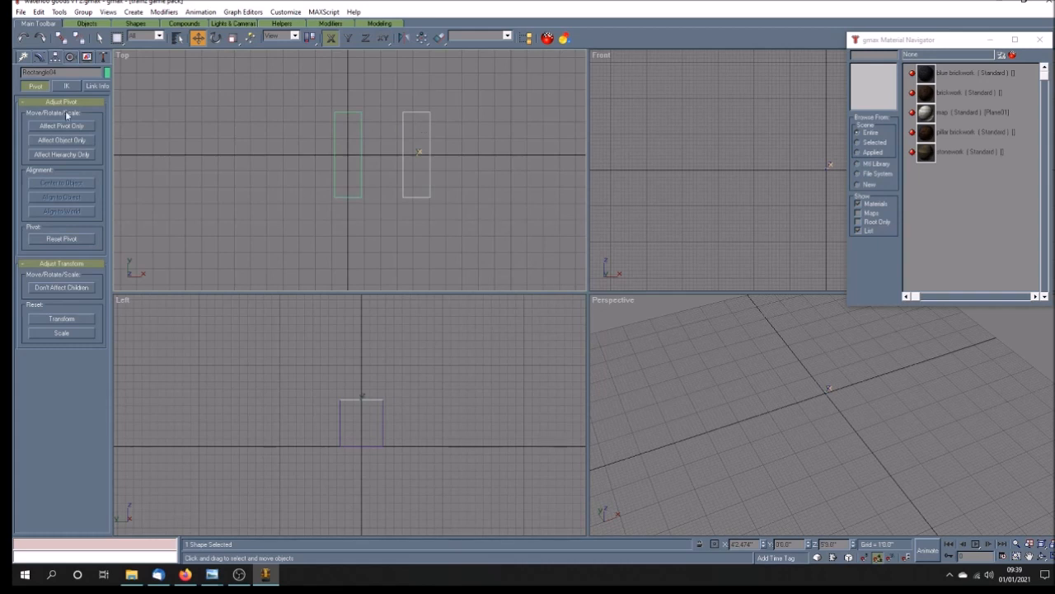
click(39, 57)
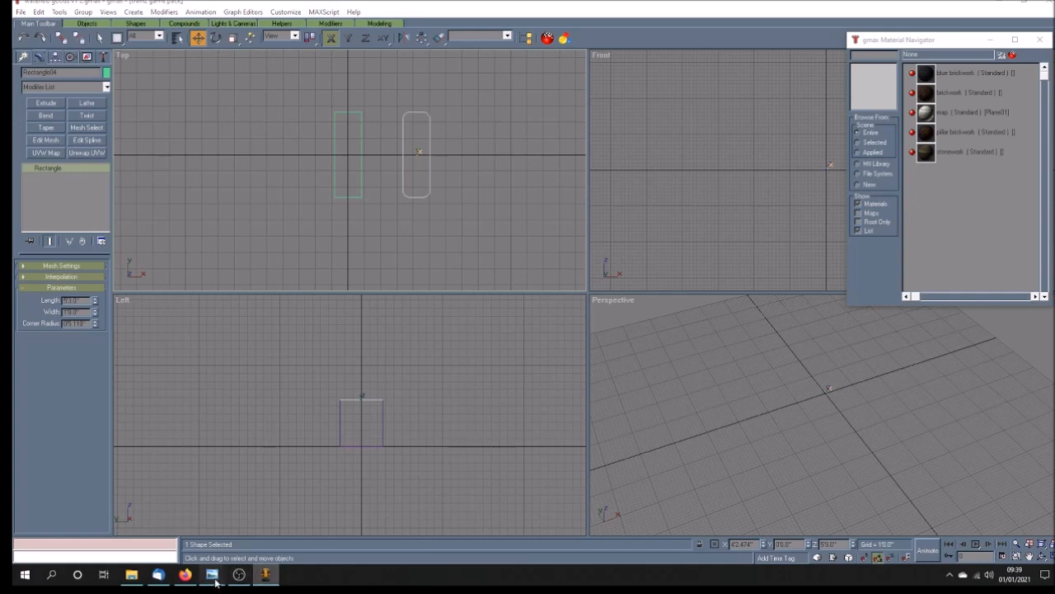
mouse_move(212, 574)
click(273, 530)
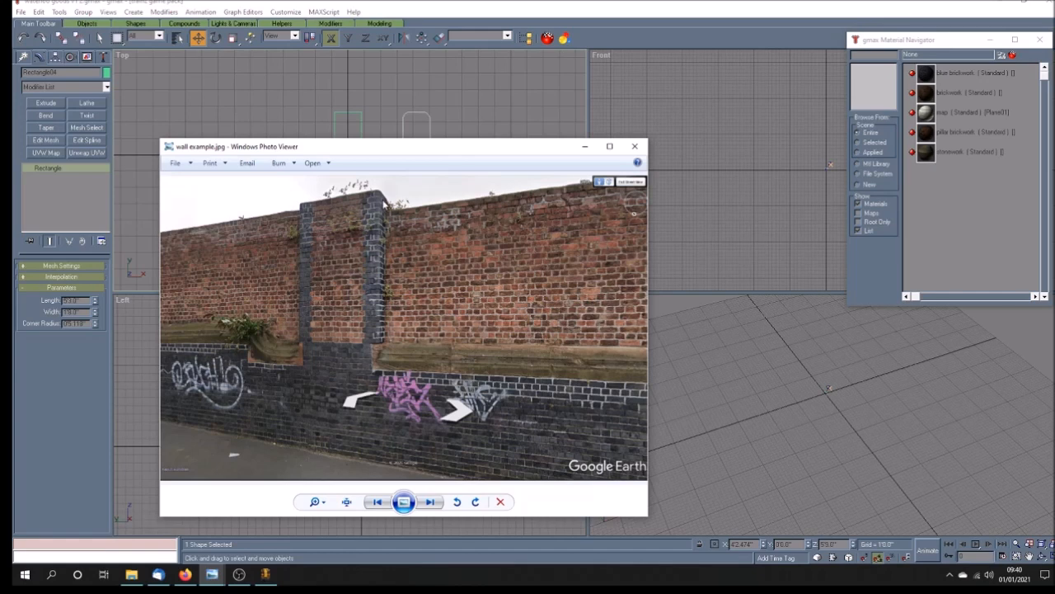
click(442, 13)
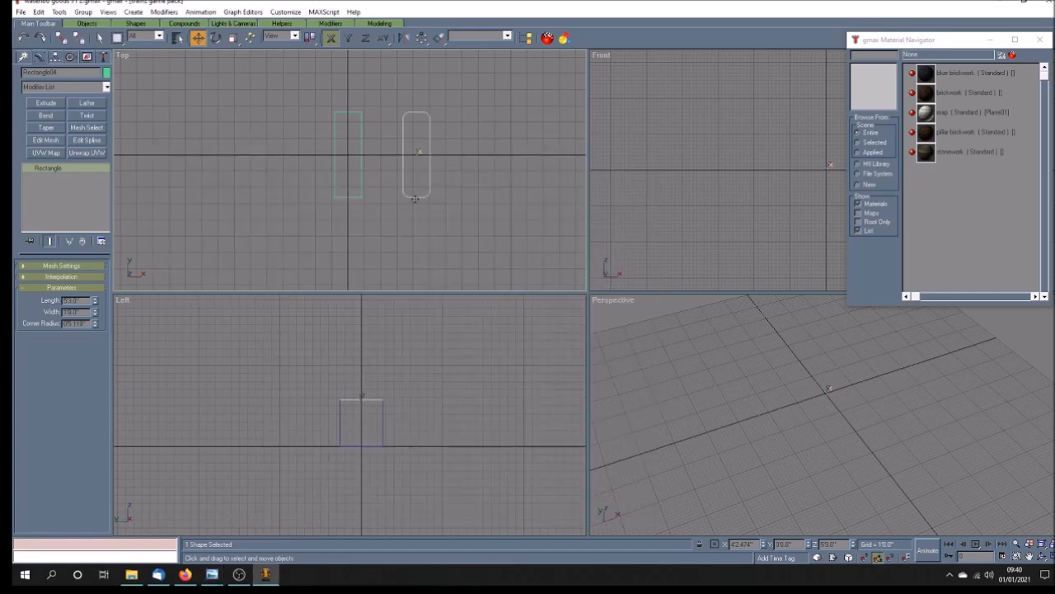
double_click(76, 323)
text(75)
key(Return)
Convert the rounded copy to an Editable Spline and delete its straight right side and both right corner arcs.
right_click(80, 169)
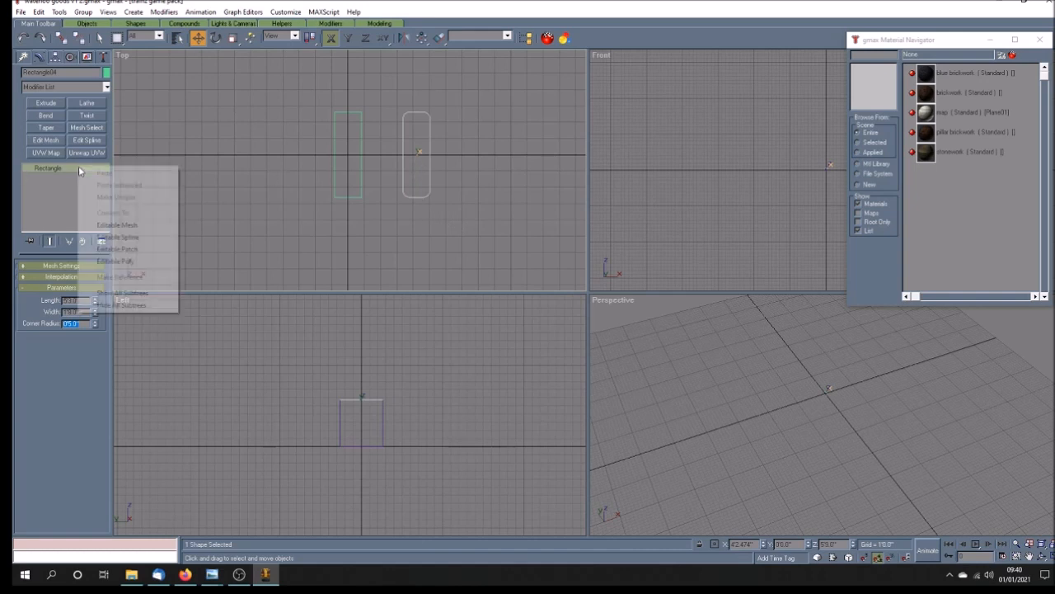
click(117, 237)
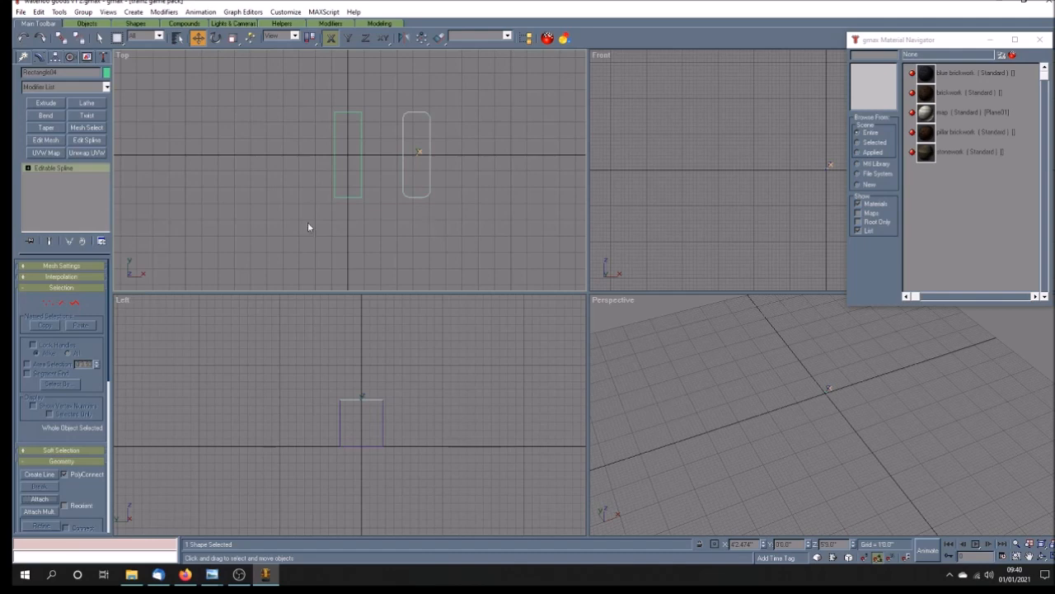
click(28, 167)
click(60, 185)
click(428, 115)
key(Delete)
click(430, 154)
key(Delete)
click(428, 195)
click(452, 234)
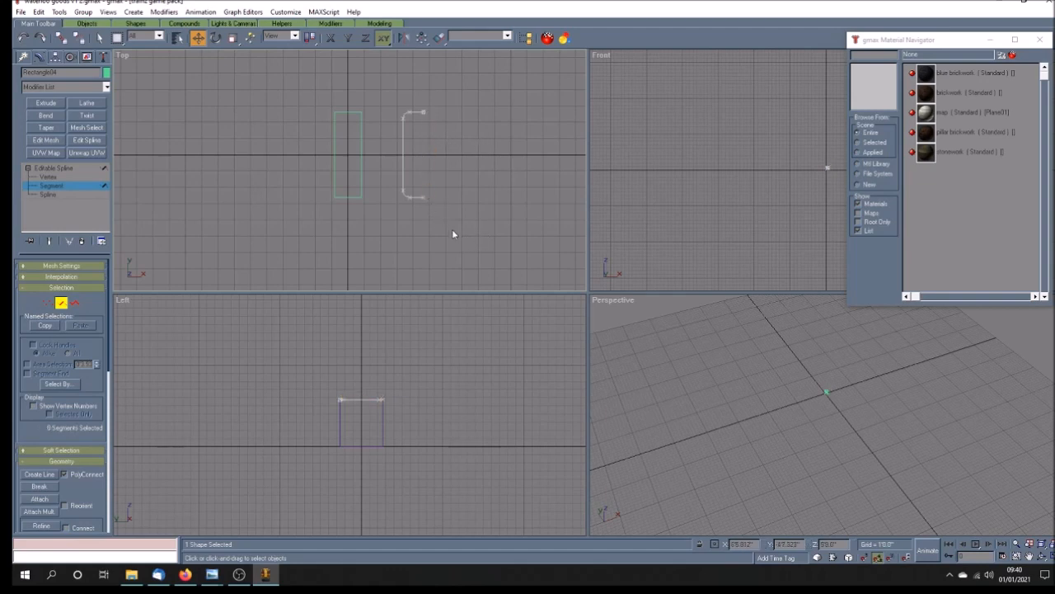
click(74, 168)
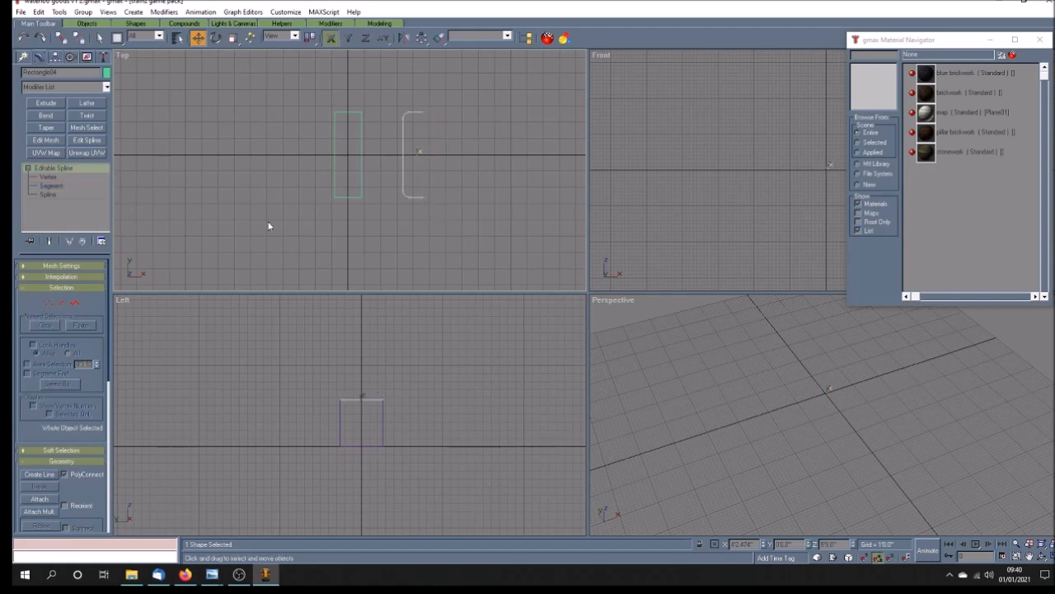
click(272, 225)
click(361, 192)
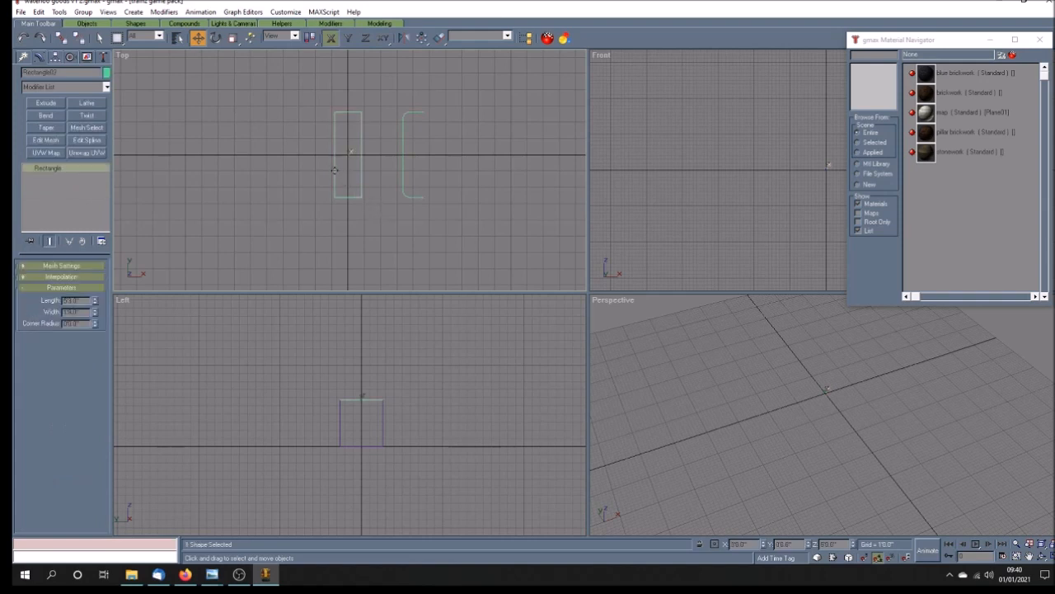
shift+drag(333, 170, 450, 179)
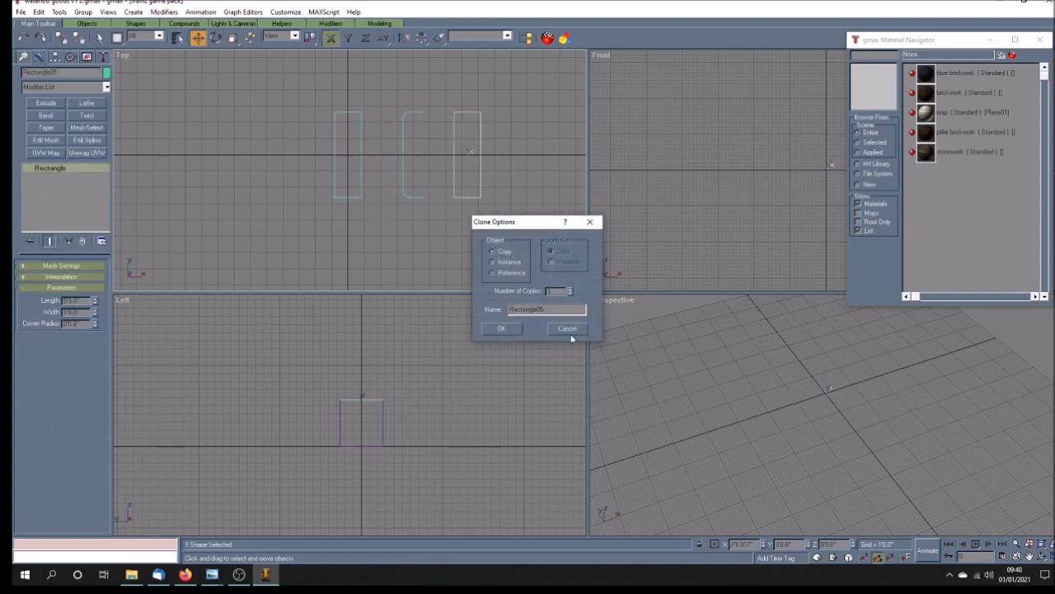
key(Return)
click(438, 38)
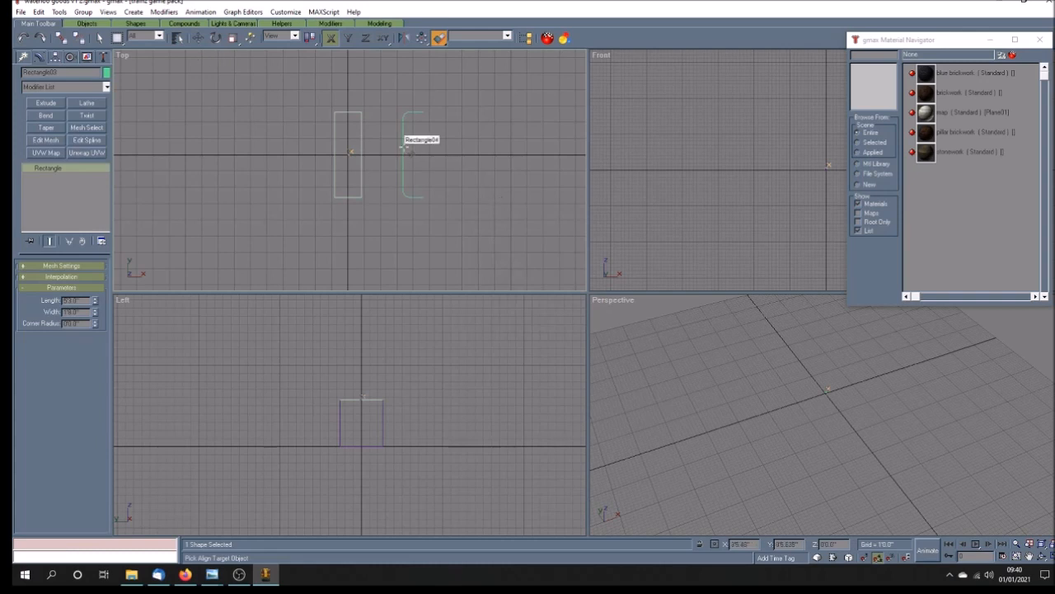
click(198, 38)
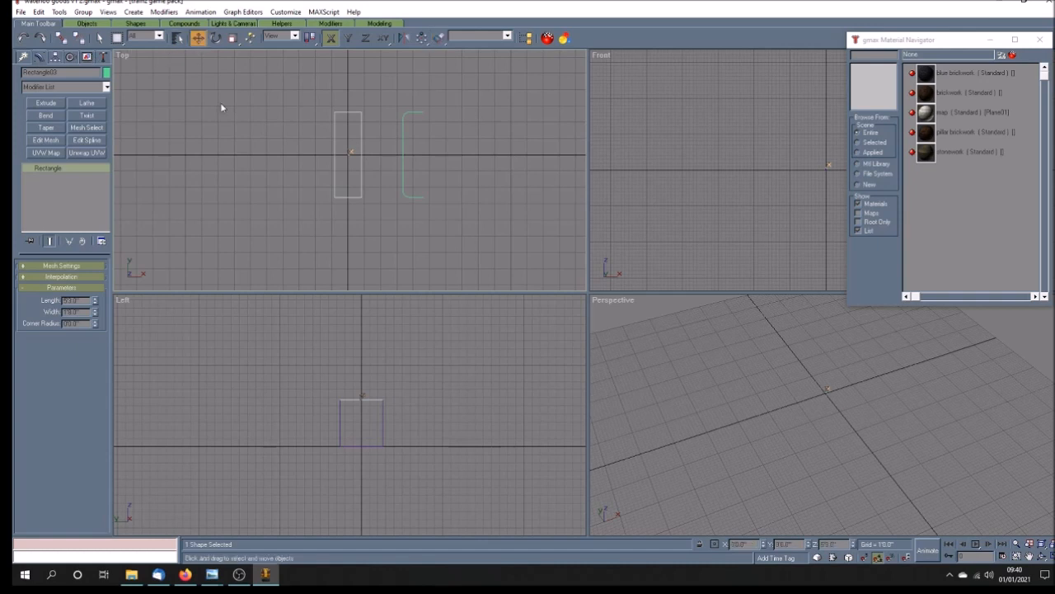
click(325, 203)
click(334, 183)
drag(334, 183, 356, 183)
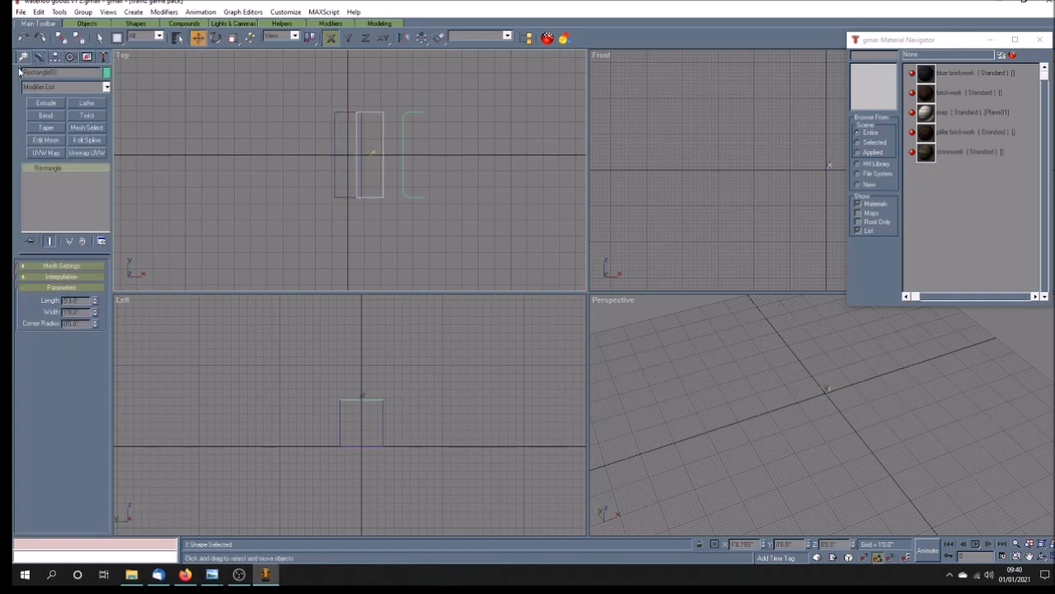
click(23, 38)
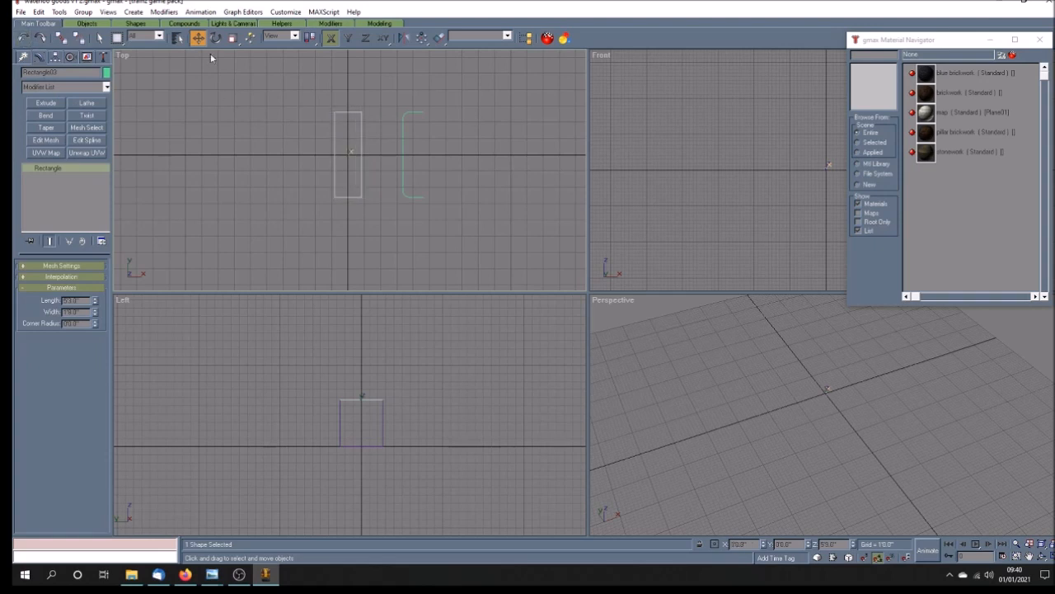
Clone the original square-cornered rectangle as a copy and move it along X past the open rounded shape.
click(41, 11)
click(58, 80)
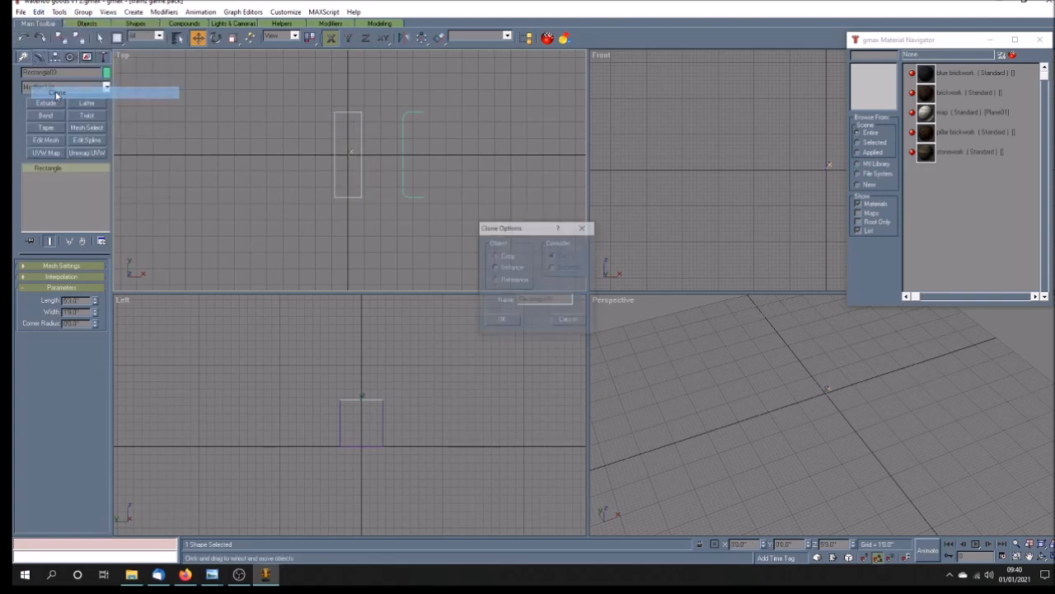
click(501, 320)
drag(363, 184, 485, 186)
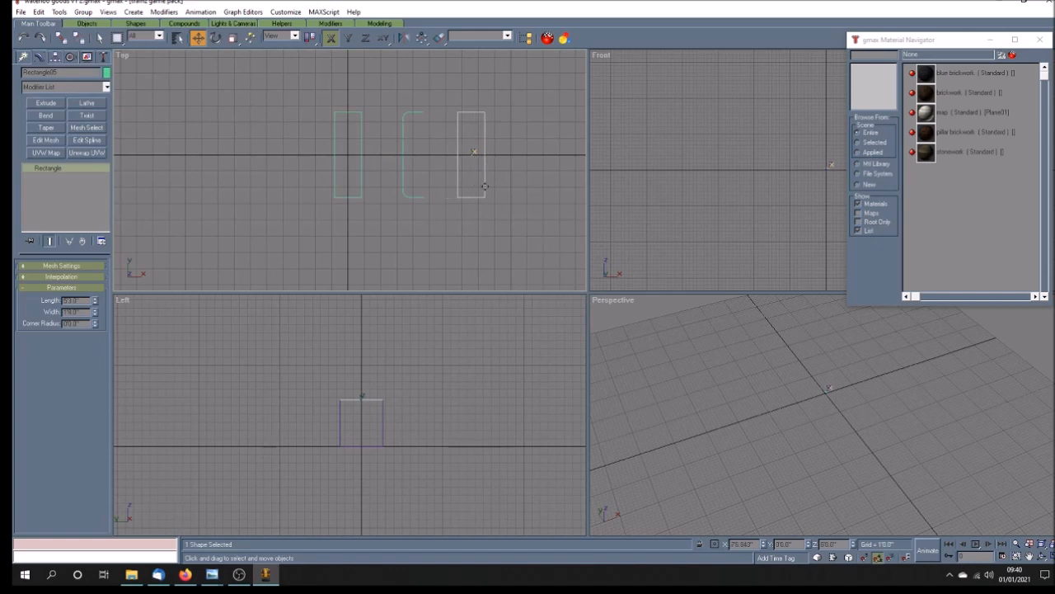
Align the copied square-cornered rectangle with the open rounded shape on X position, centre to centre.
click(439, 38)
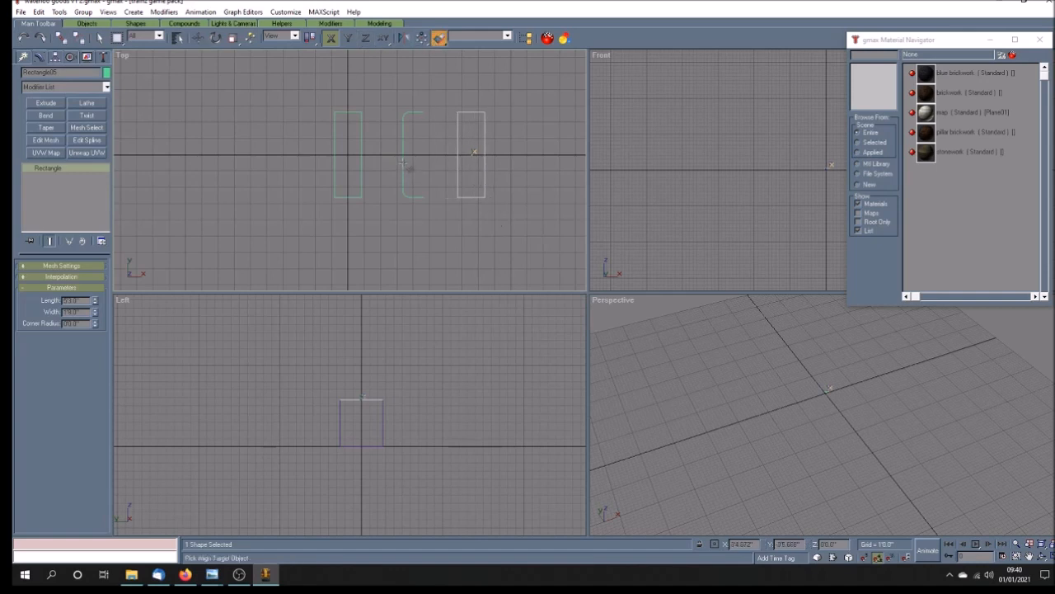
click(404, 163)
click(460, 221)
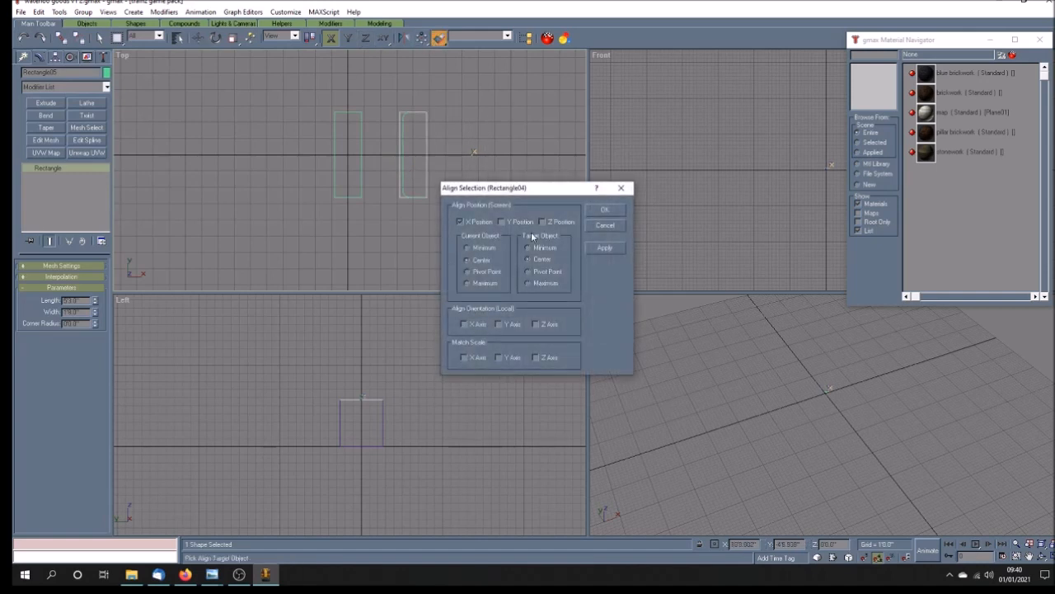
click(604, 209)
Convert the aligned rectangle to an Editable Spline and delete its top, left and bottom segments, leaving only the right side.
right_click(51, 169)
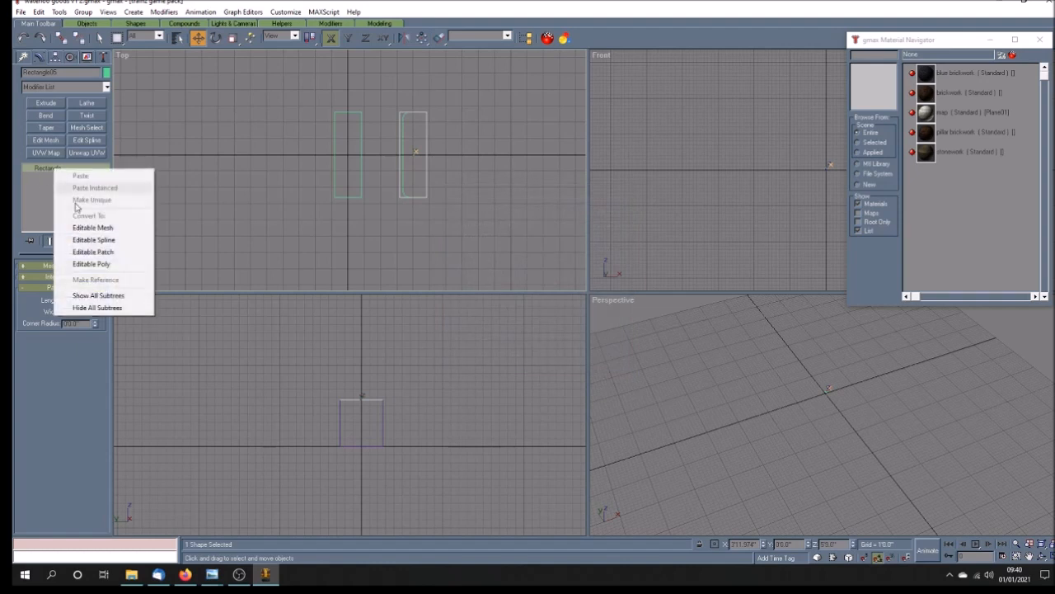
click(94, 239)
click(27, 168)
click(61, 186)
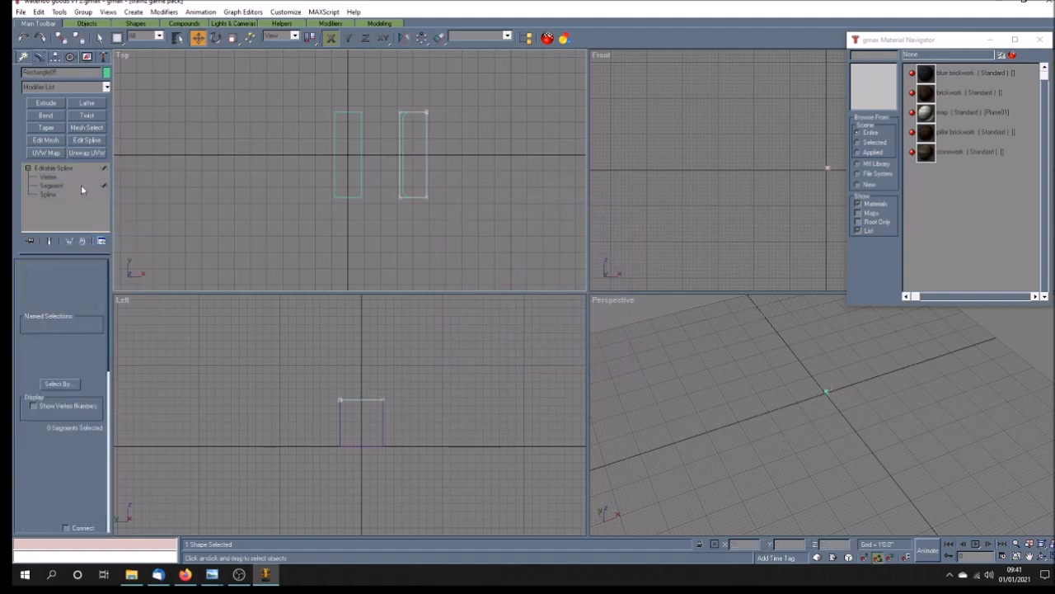
click(412, 112)
key(Delete)
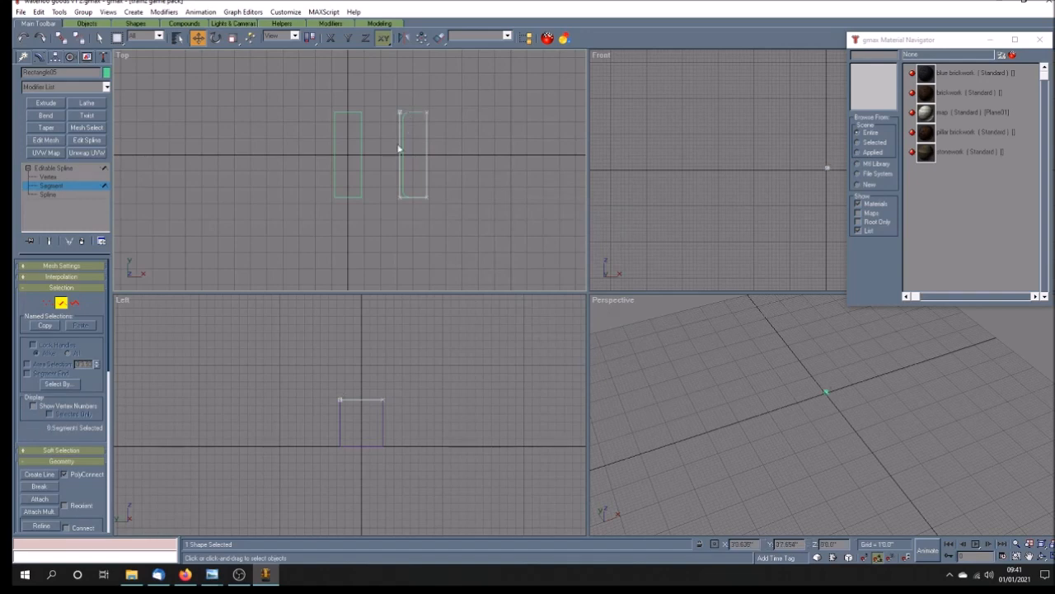
click(400, 149)
key(Delete)
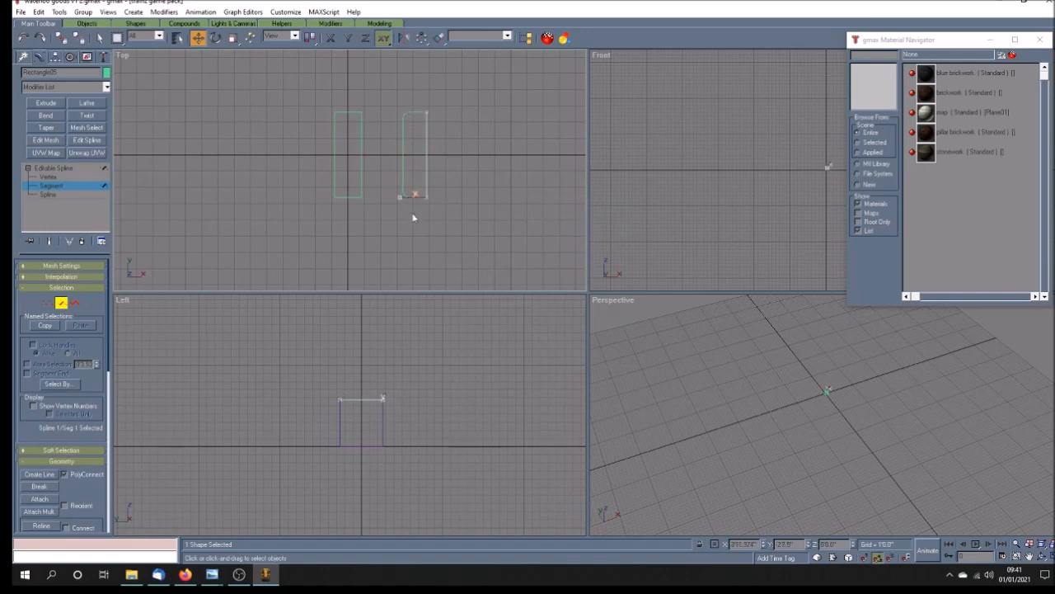
click(71, 168)
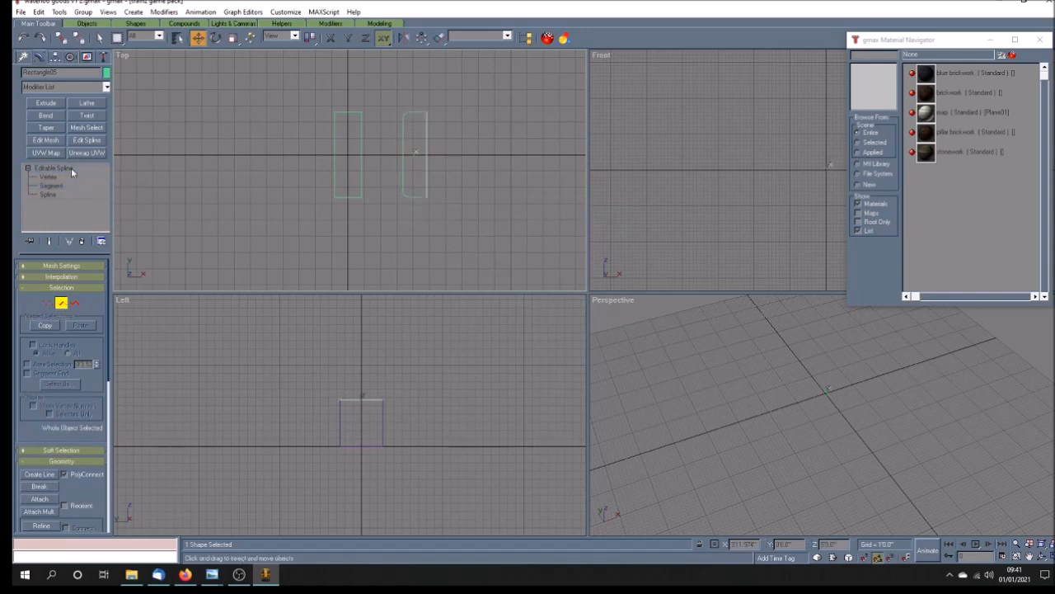
Move the remaining straight side along X until it meets the open ends of the rounded shape.
click(405, 207)
scroll(425, 197, up, 5)
scroll(425, 197, up, 2)
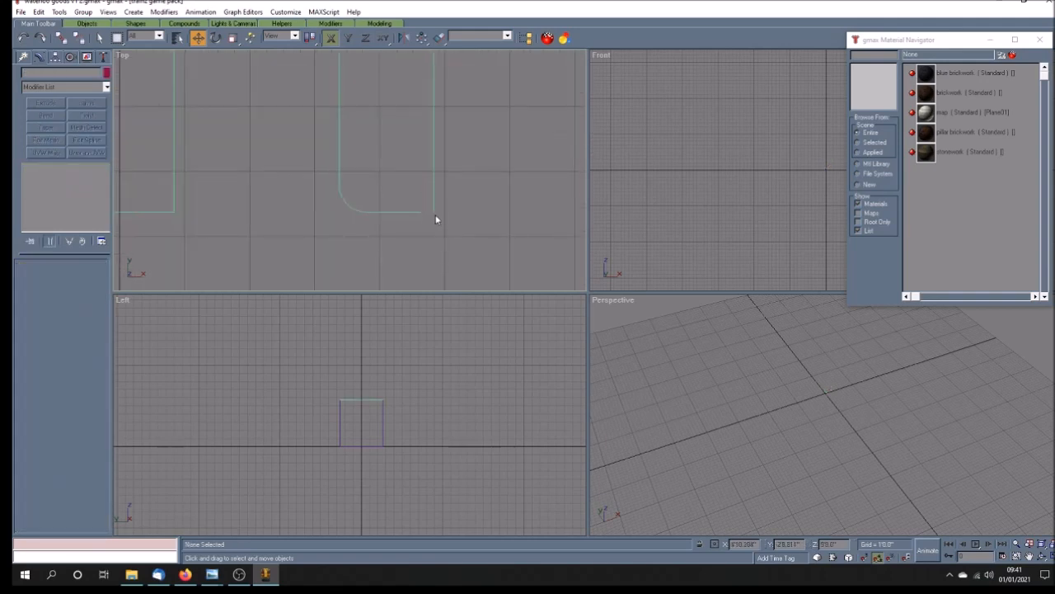
click(435, 203)
drag(435, 202, 422, 204)
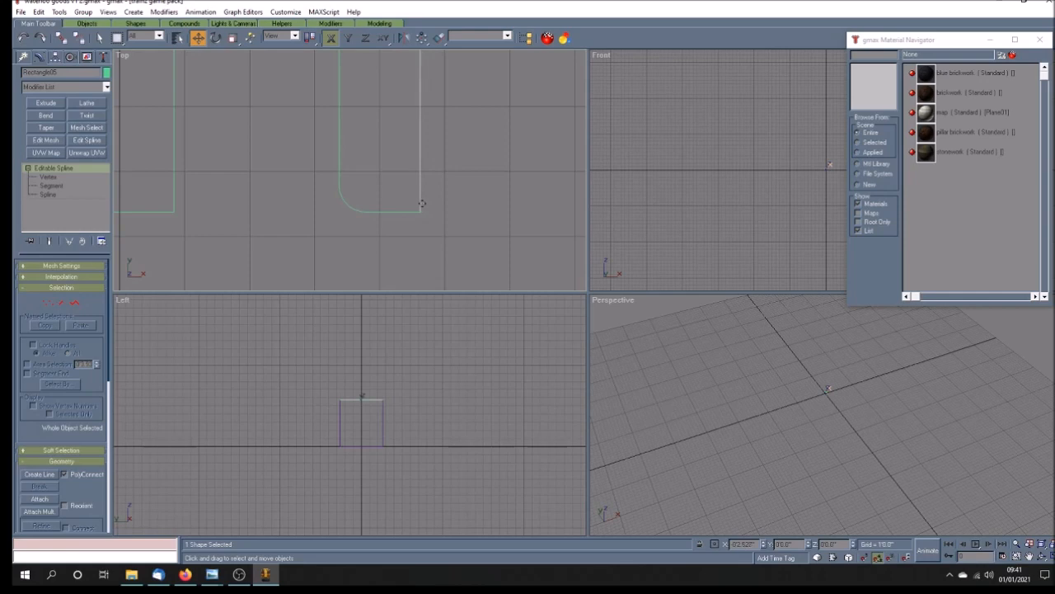
scroll(418, 206, up, 5)
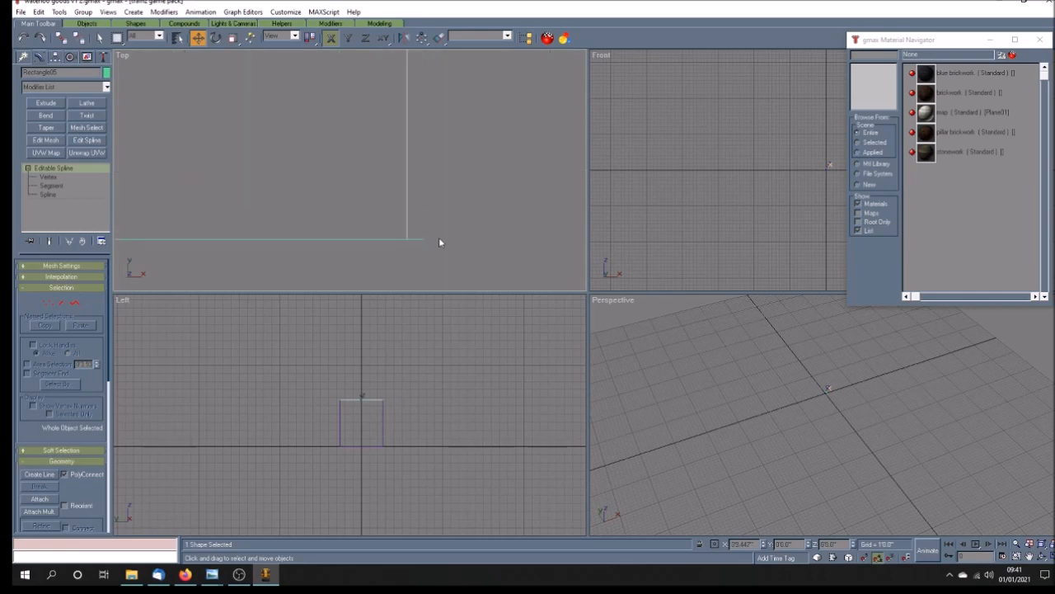
drag(414, 213, 417, 213)
scroll(482, 212, down, 15)
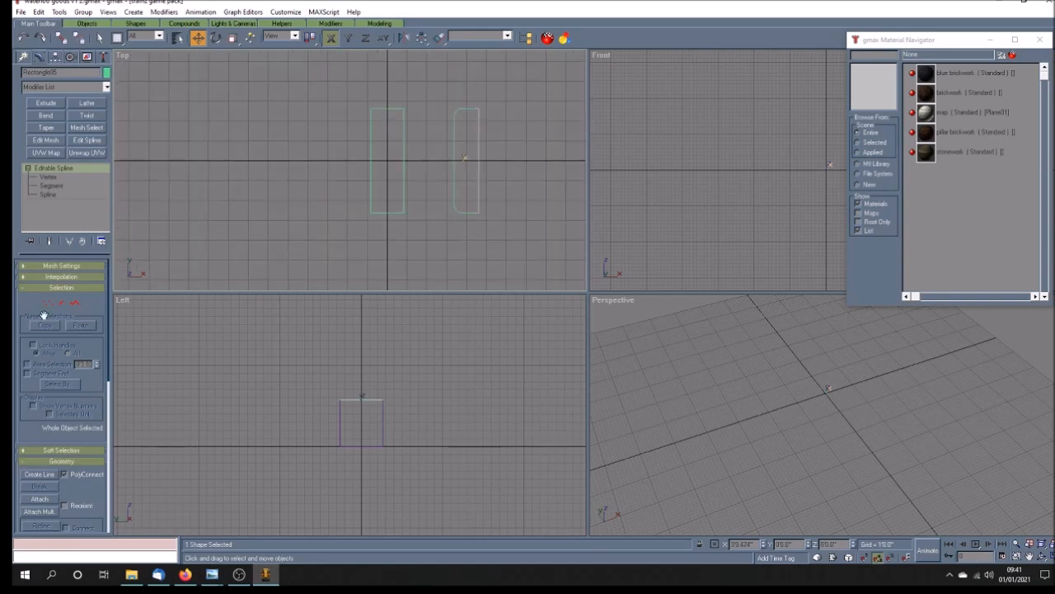
Attach the rounded shape to the straight side and weld the overlapping vertices at both right corners.
click(37, 499)
right_click(454, 209)
click(55, 177)
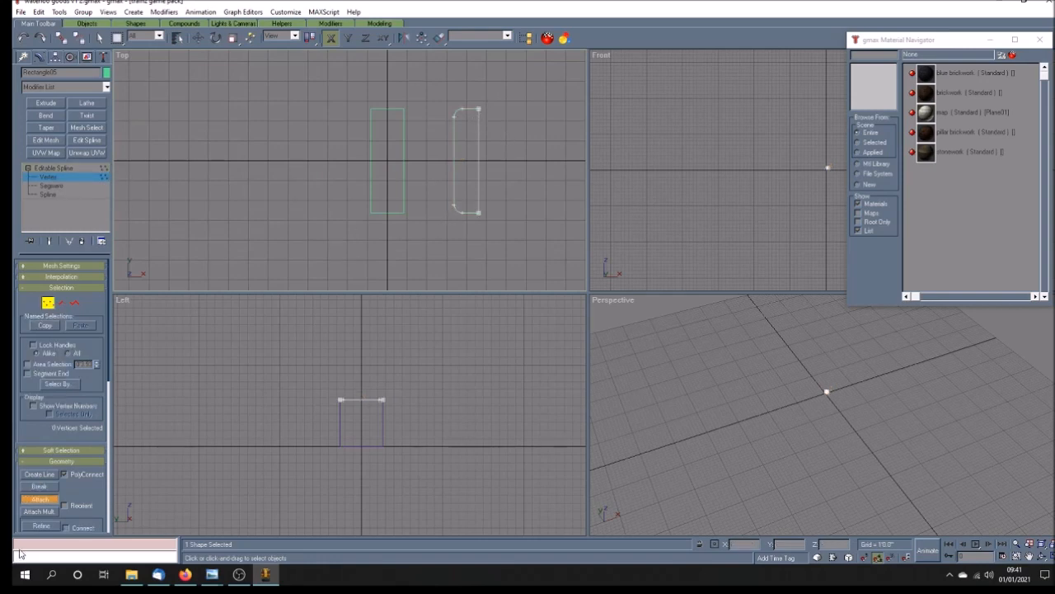
key(w)
drag(495, 92, 469, 132)
scroll(65, 493, down, 3)
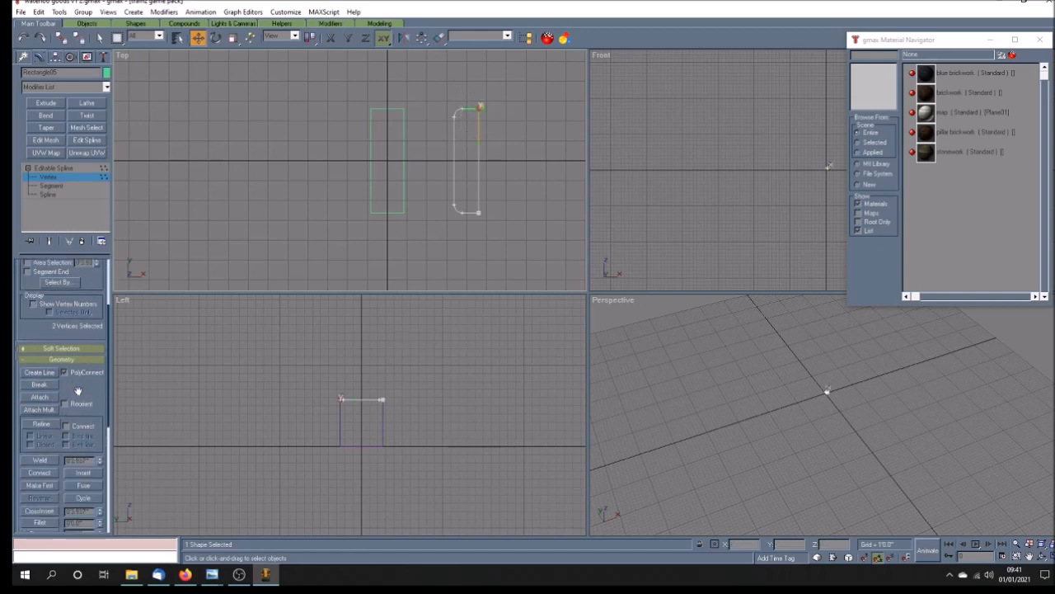
click(56, 452)
drag(487, 198, 451, 258)
click(40, 451)
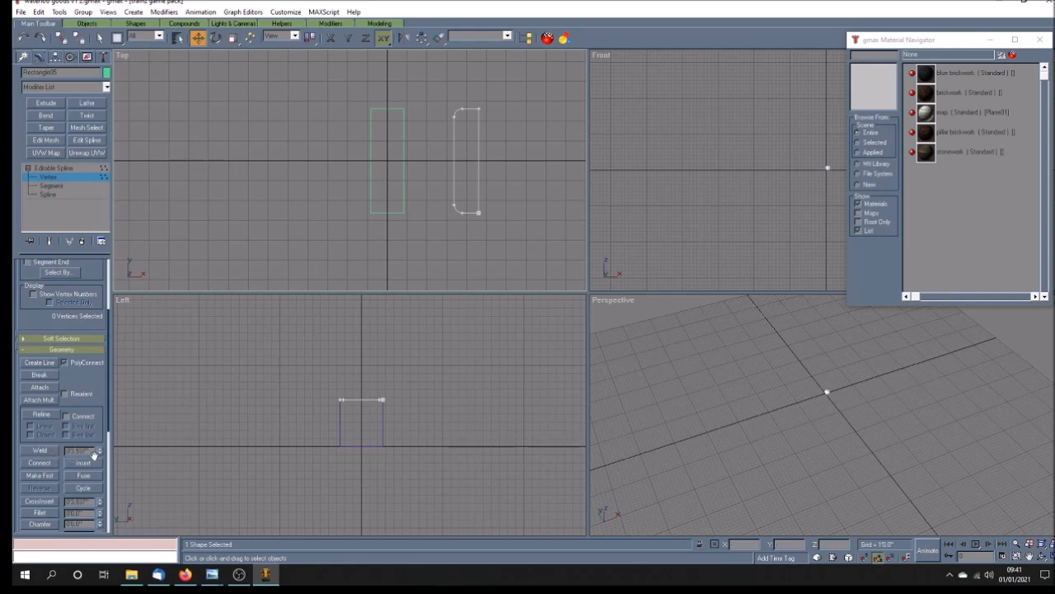
click(77, 169)
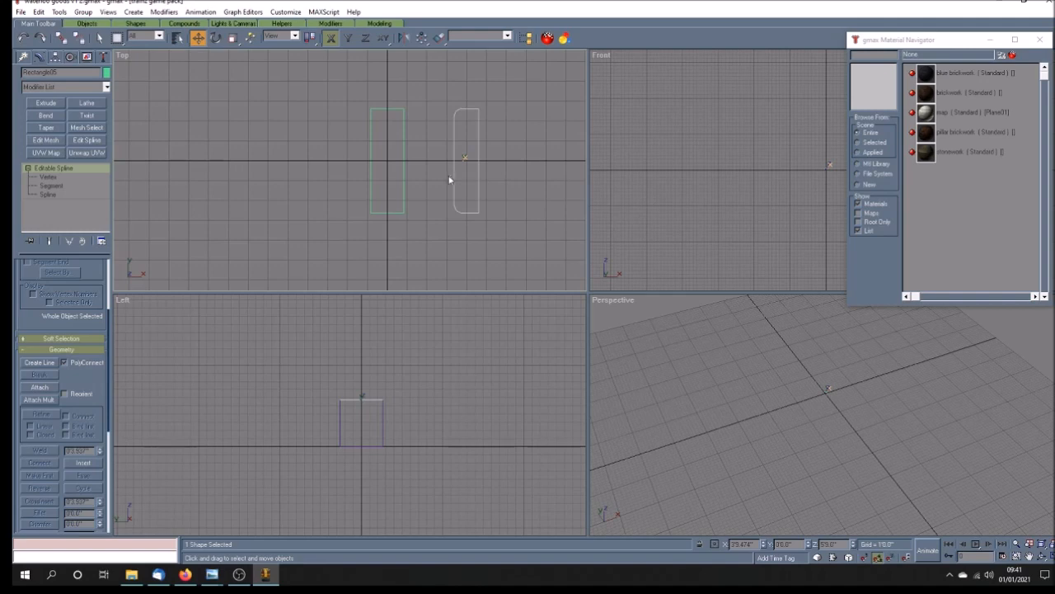
Align the closed rounded shape with the original square-cornered rectangle on X position, centre to centre.
click(438, 38)
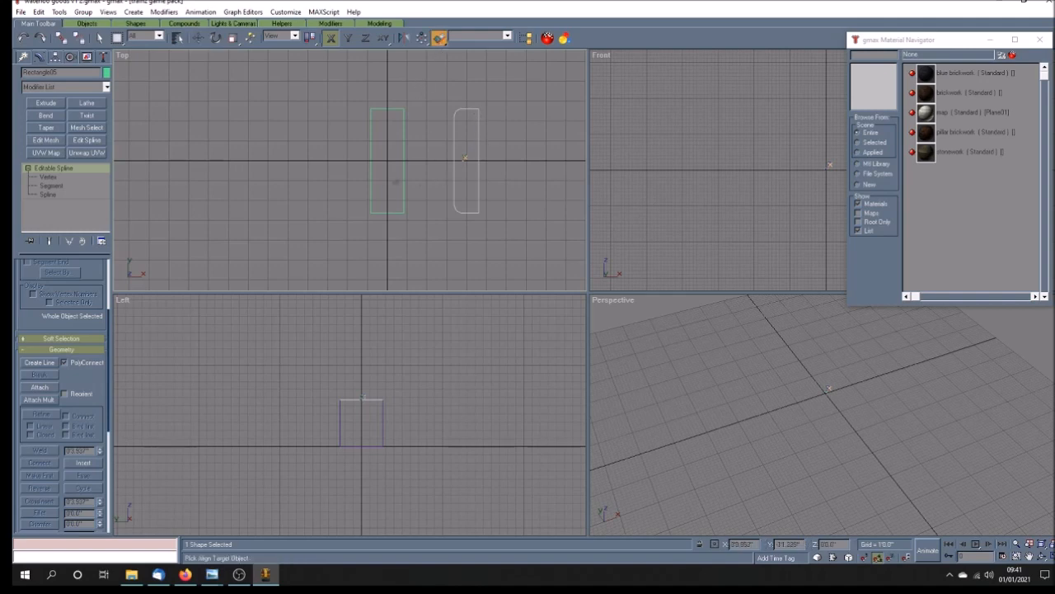
click(371, 179)
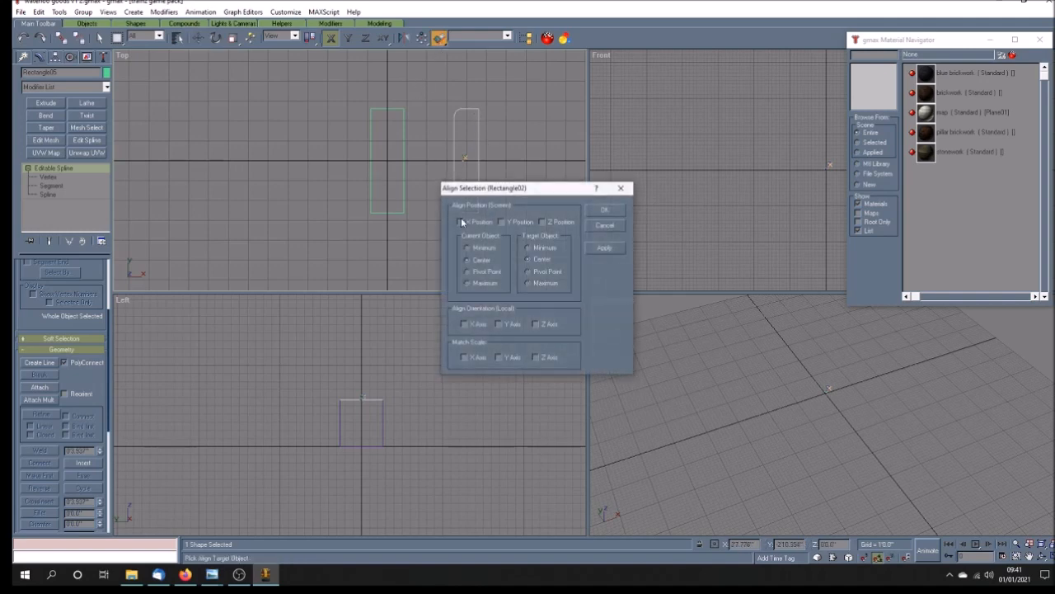
click(513, 222)
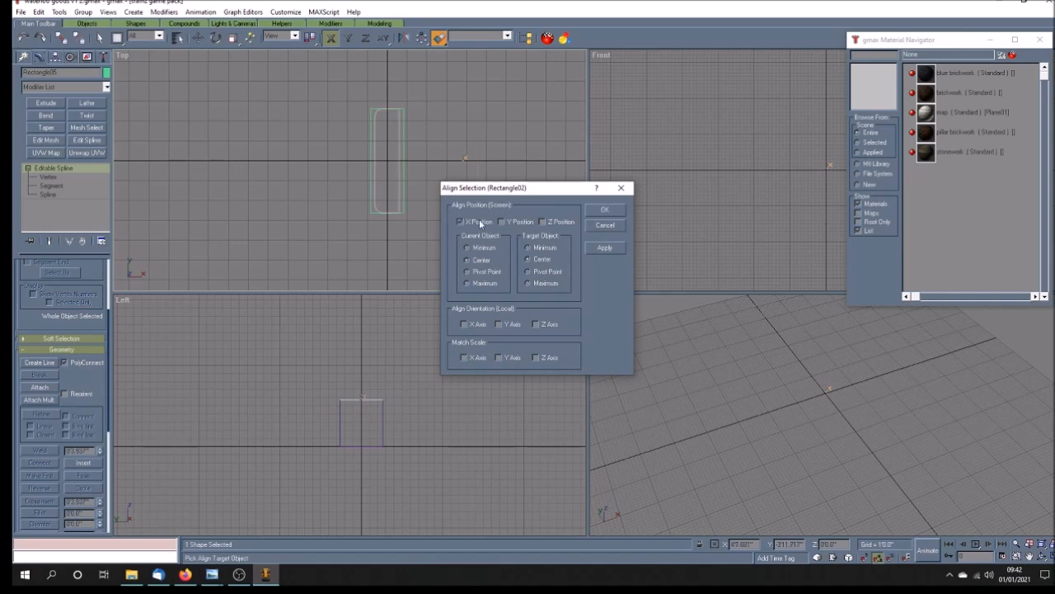
click(605, 210)
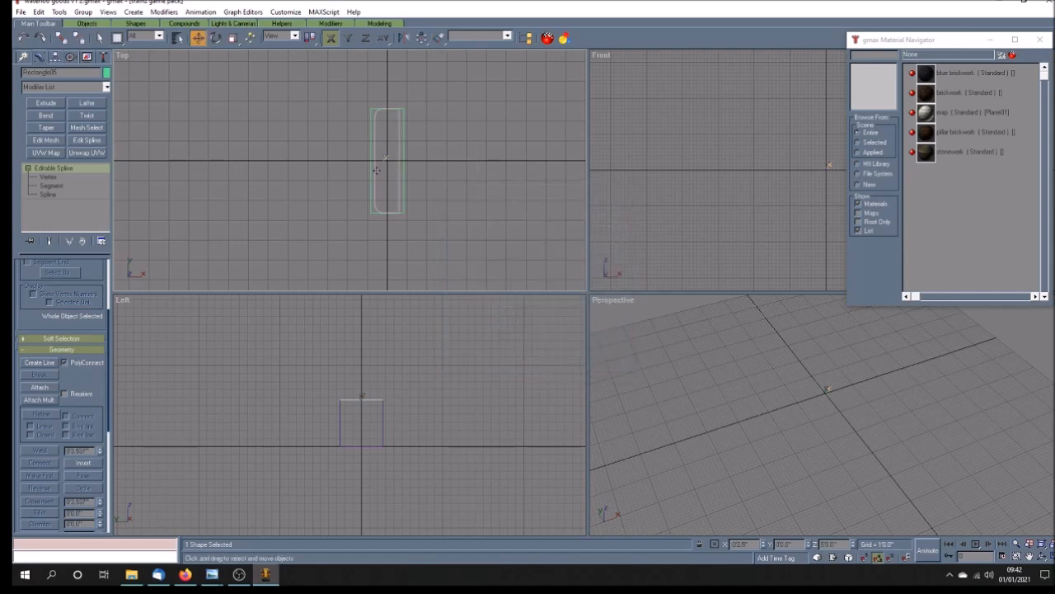
Move the rounded shape along X so its left side approaches the left edge of the original rectangle.
scroll(374, 171, up, 5)
scroll(346, 184, up, 4)
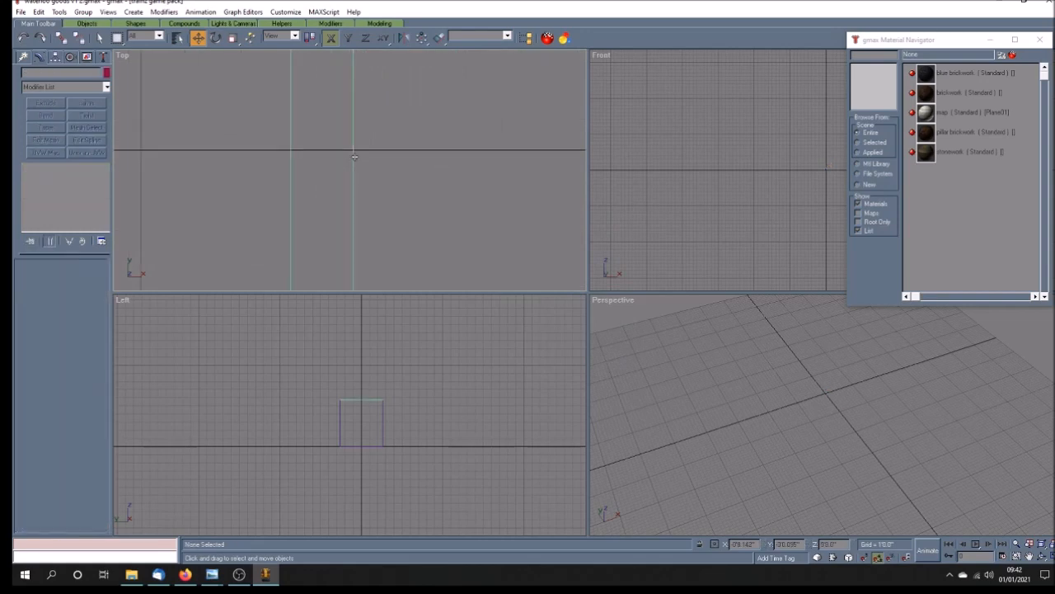
drag(354, 161, 293, 160)
scroll(284, 145, up, 3)
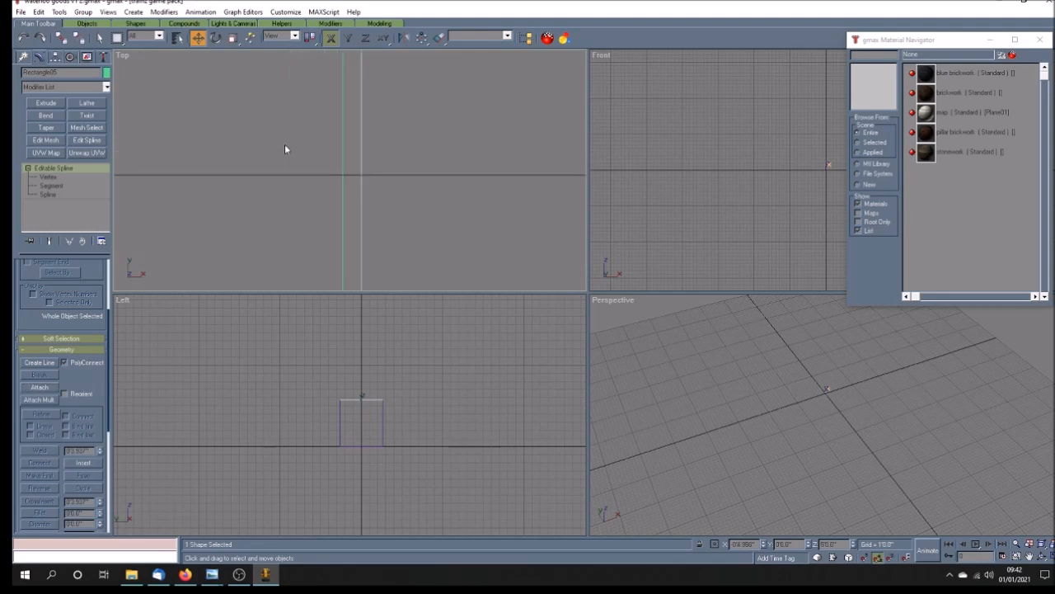
Hide the original square-cornered rectangle and move the rounded shape along X onto the pillar block's left edge.
key(ctrl+z)
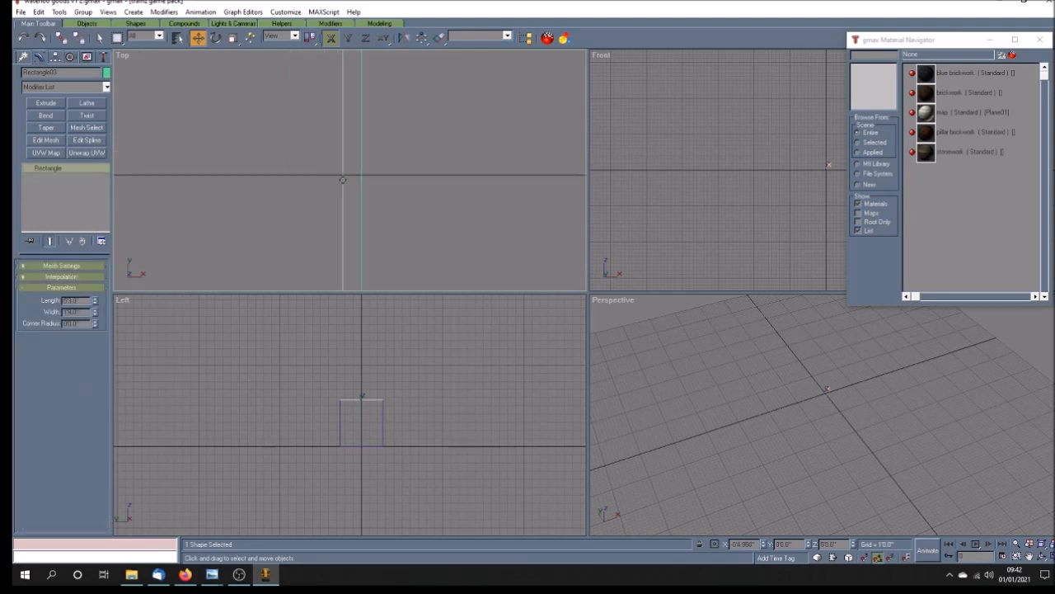
click(86, 56)
click(361, 217)
click(361, 186)
mouse_move(361, 186)
mouse_down()
mouse_move(349, 193)
mouse_move(344, 180)
mouse_up()
scroll(304, 183, down, 5)
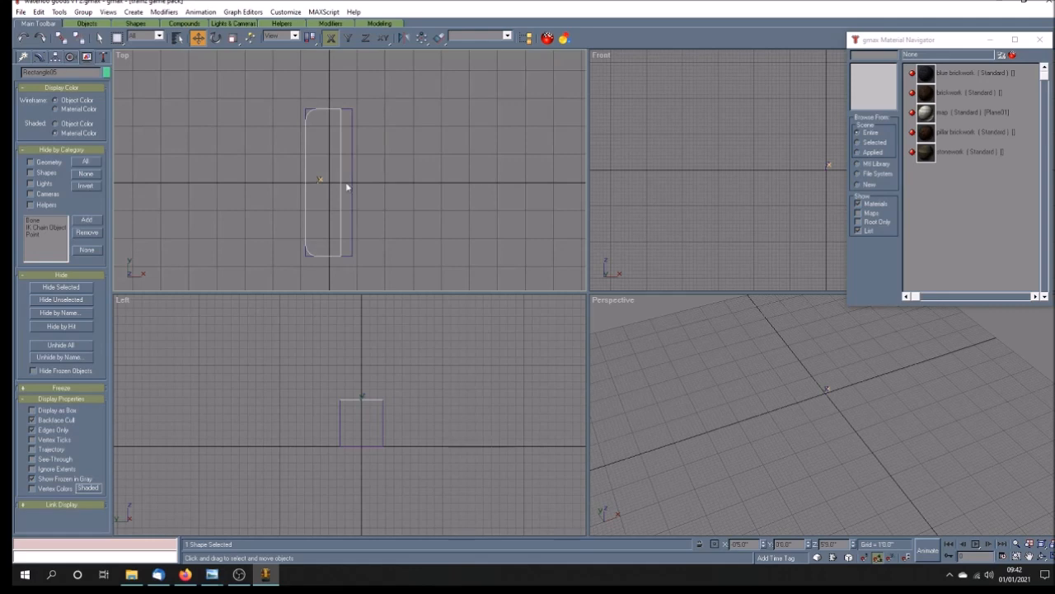
Move the rounded shape's two right-hand corner vertices along X to the right edge of the pillar block.
click(39, 56)
click(74, 178)
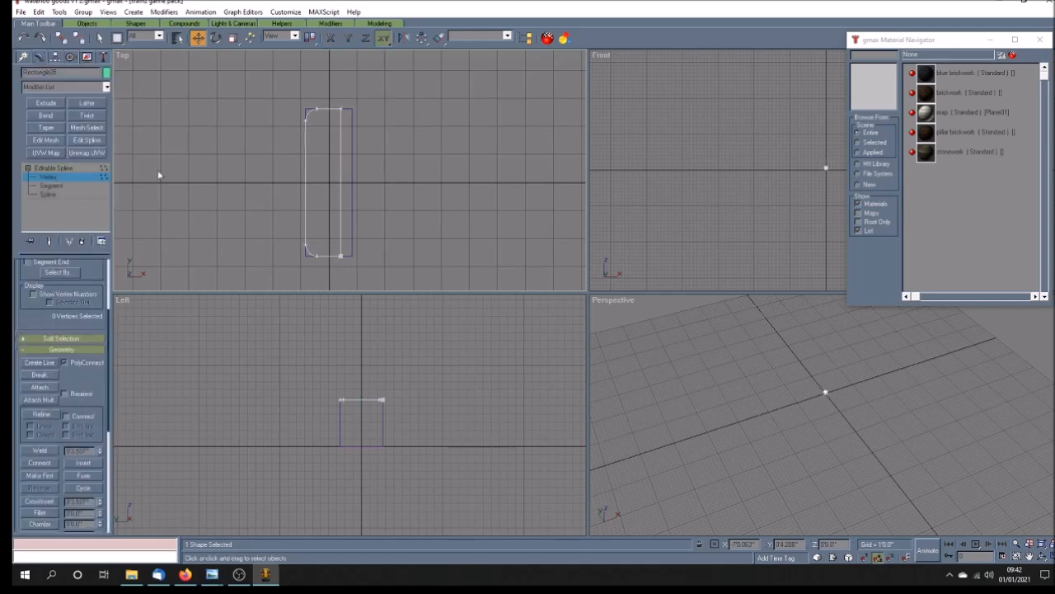
drag(368, 92, 333, 279)
scroll(353, 259, up, 2)
scroll(355, 260, up, 2)
drag(317, 249, 349, 250)
scroll(350, 257, up, 4)
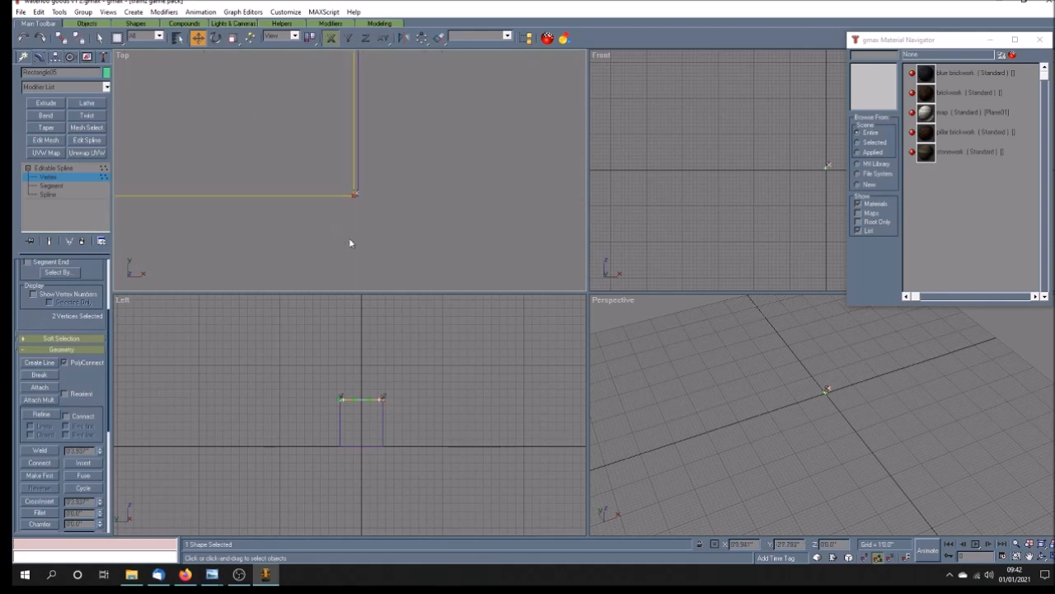
scroll(358, 190, up, 4)
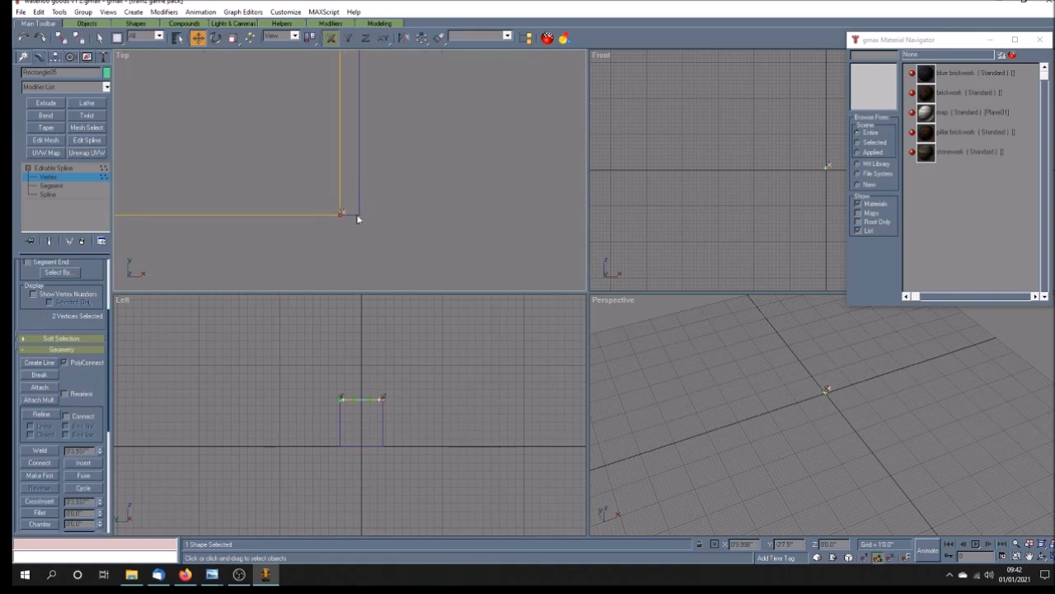
drag(340, 215, 359, 220)
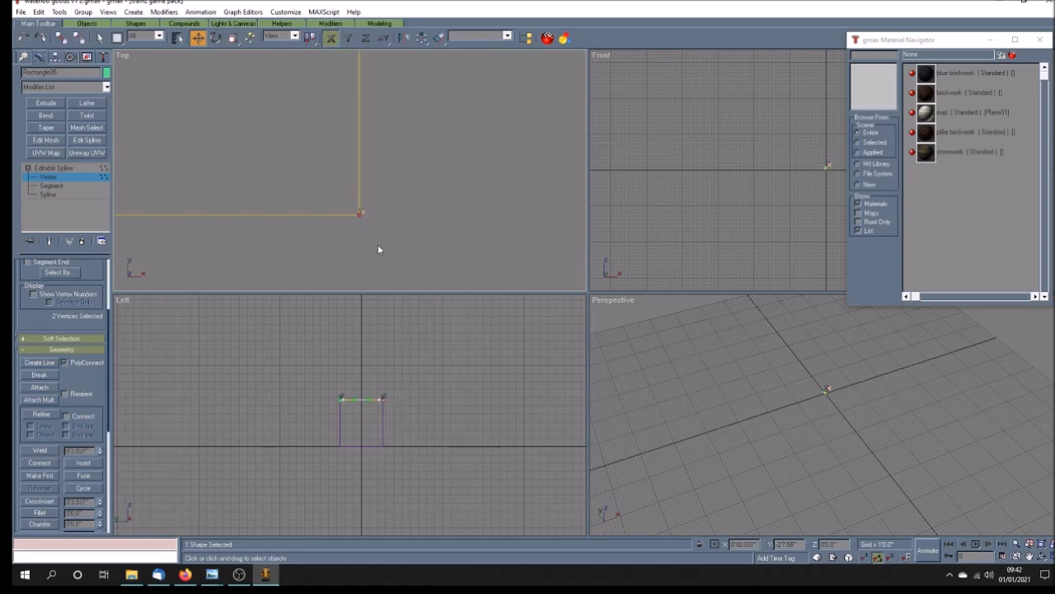
click(81, 168)
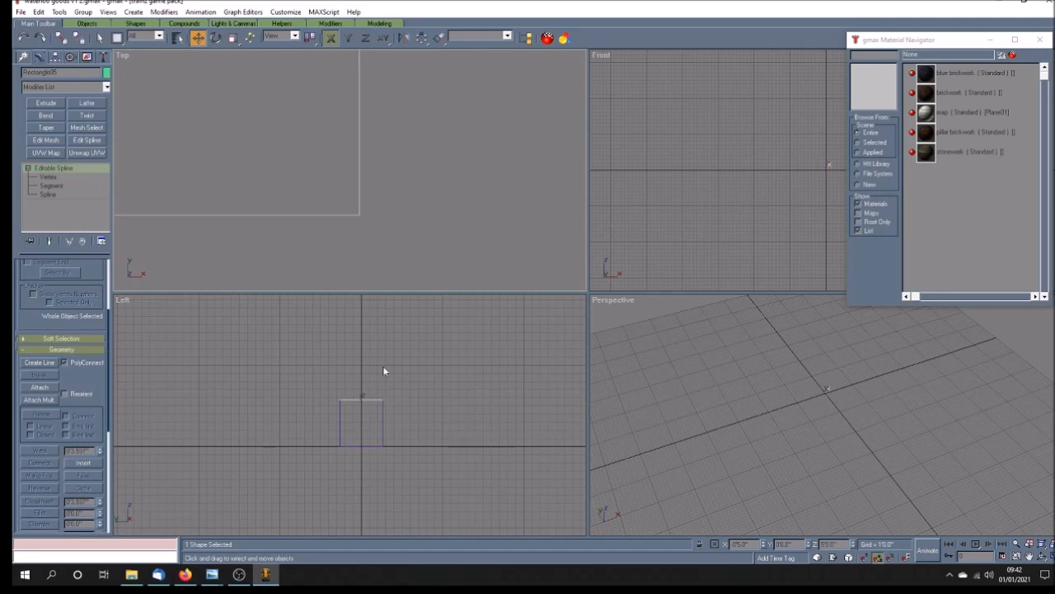
Extrude the rounded profile upward by 14 feet from the top of the pillar block, and deselect it.
click(1029, 557)
drag(393, 391, 420, 403)
scroll(412, 424, down, 3)
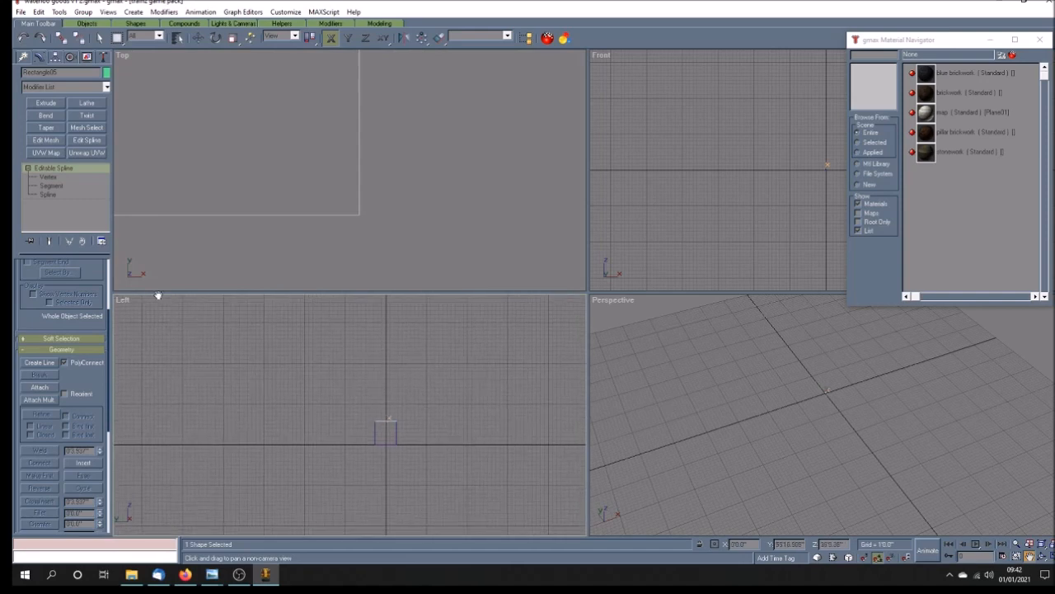
click(45, 103)
double_click(66, 279)
text(14)
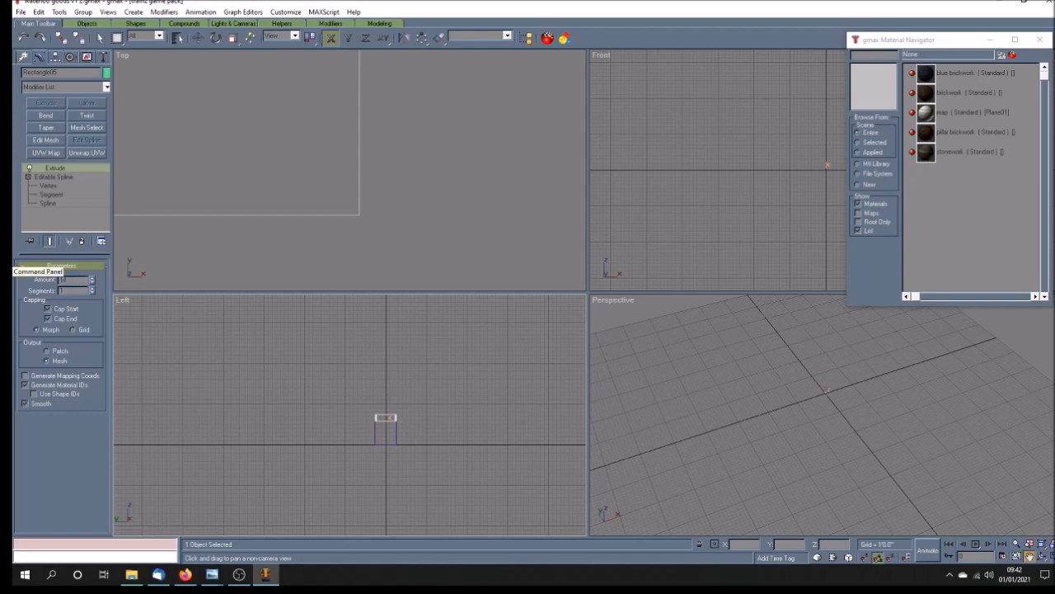
key(Return)
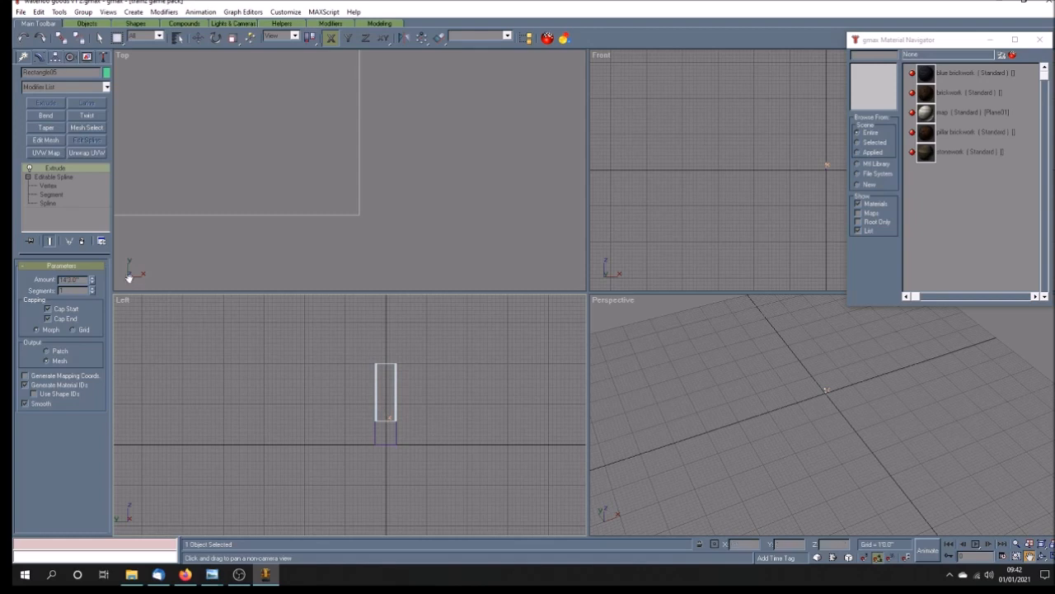
click(198, 38)
click(422, 427)
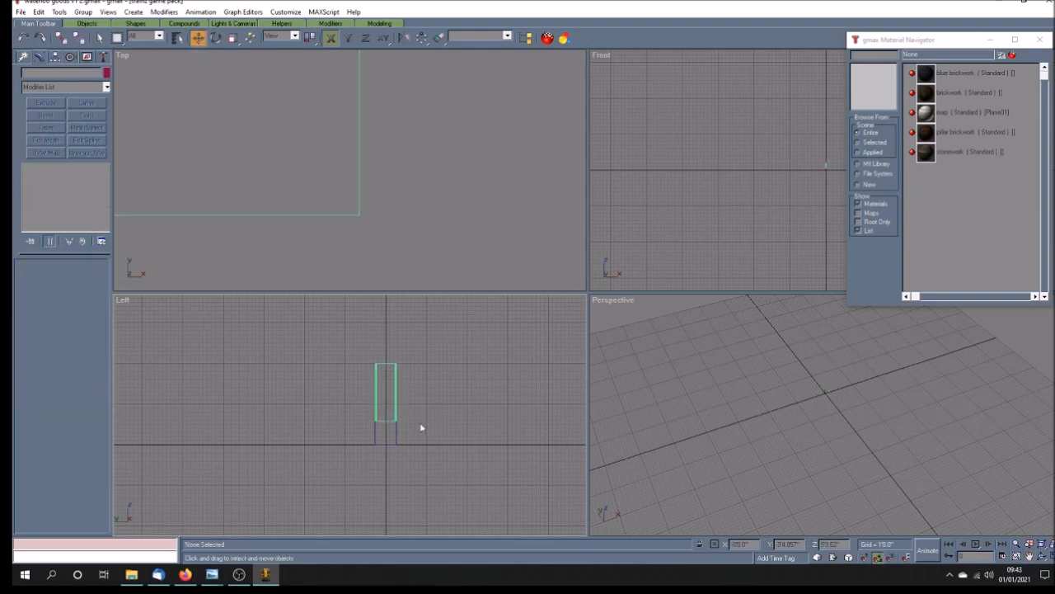
Examine the pillar's upper section and the brickwork where it meets the base in wall example.jpg.
scroll(391, 433, up, 6)
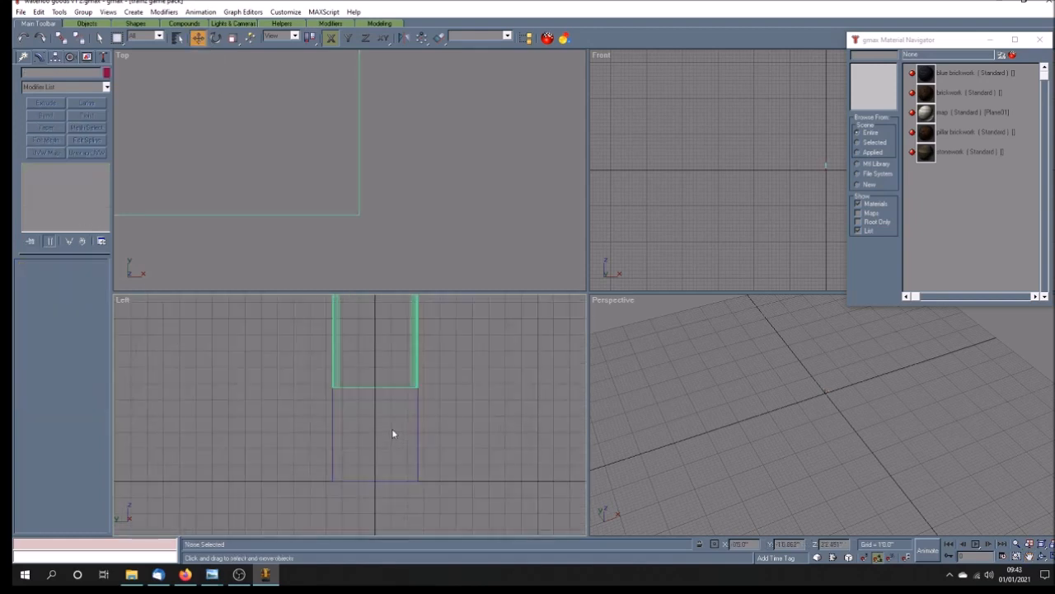
mouse_move(212, 574)
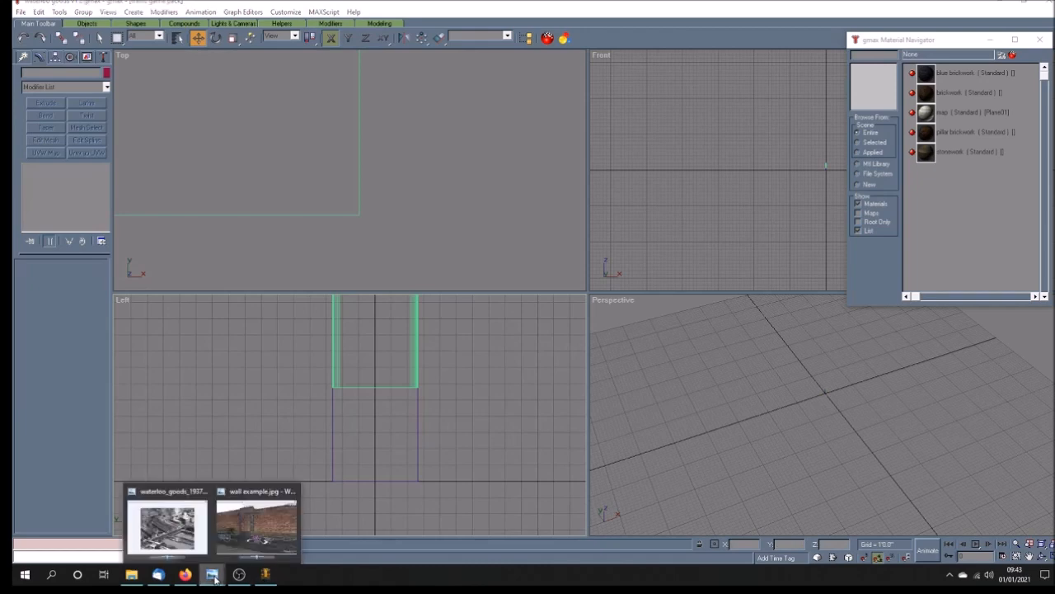
click(259, 497)
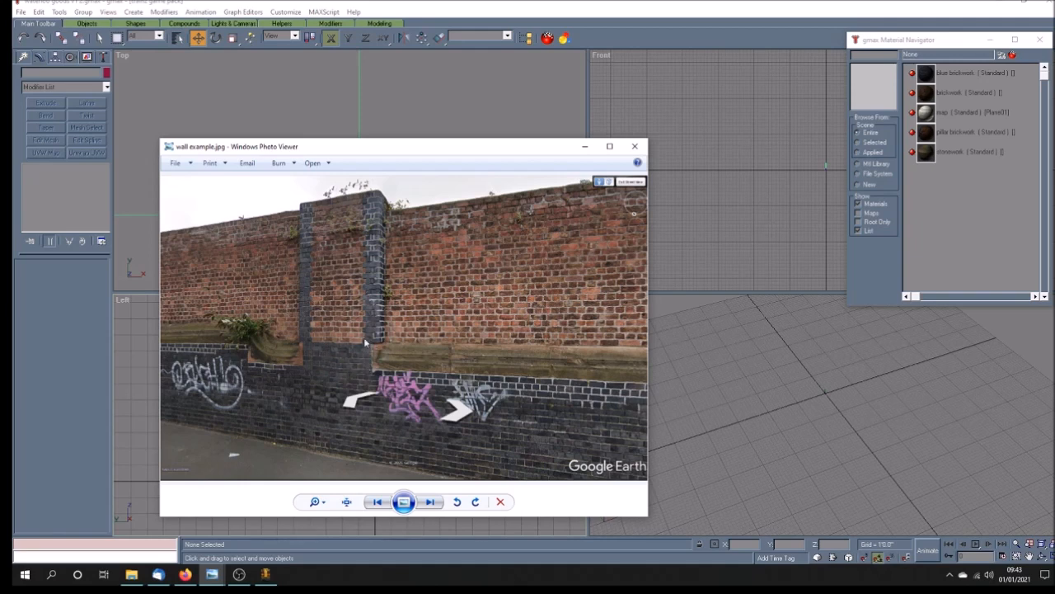
Select the pillar's rounded upper section and delete its Extrude modifier to return it to an editable spline.
click(444, 4)
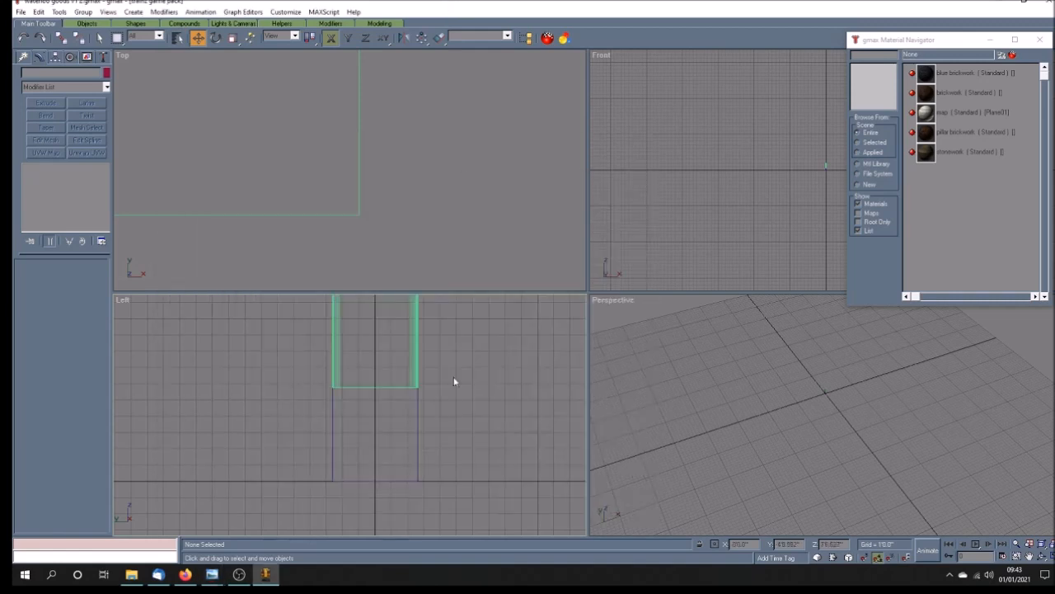
click(338, 360)
scroll(390, 417, down, 4)
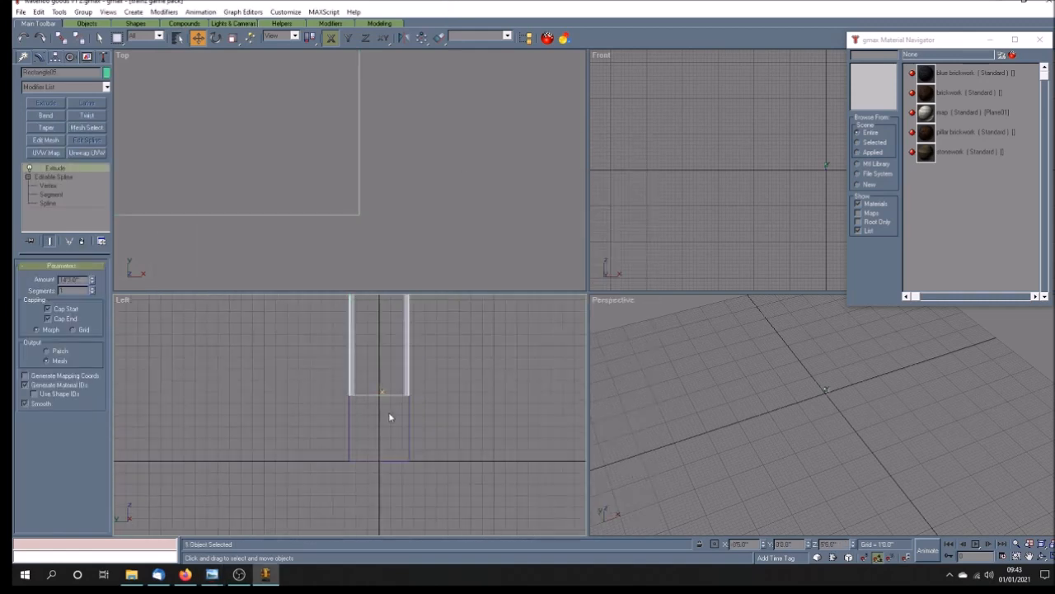
scroll(407, 407, up, 1)
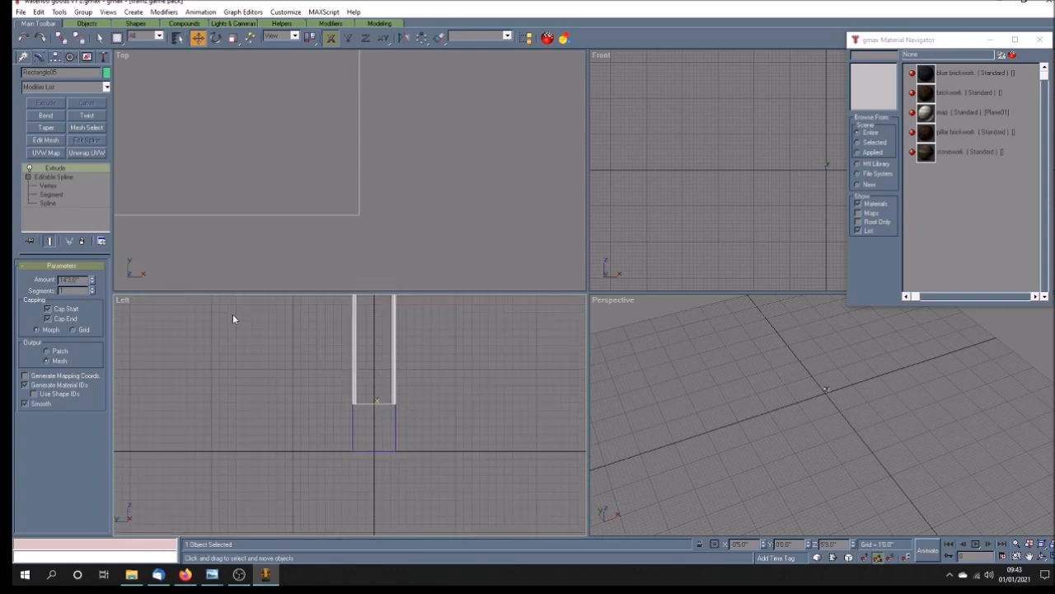
right_click(84, 168)
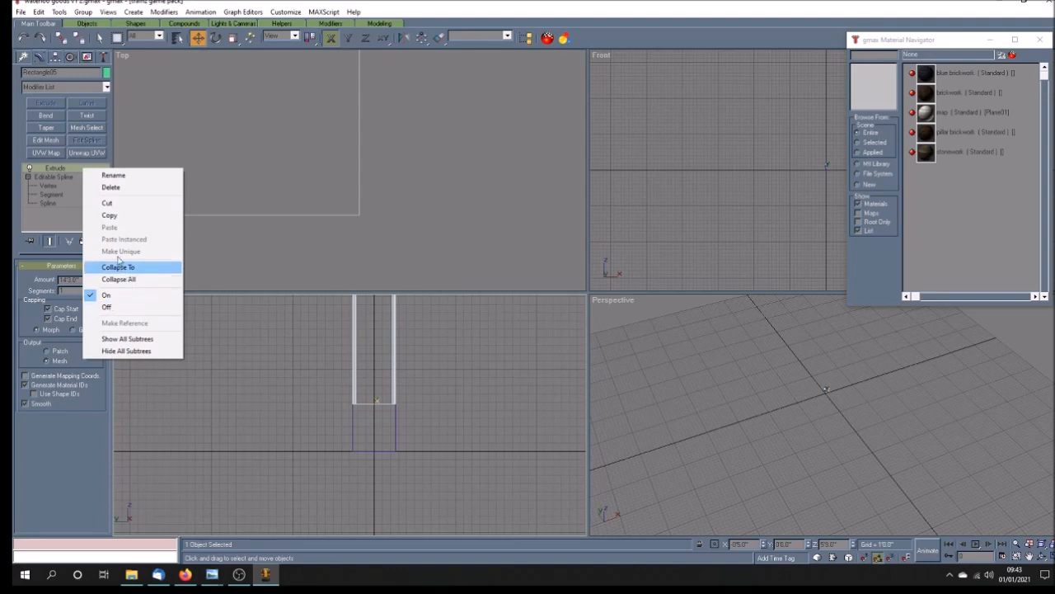
click(120, 187)
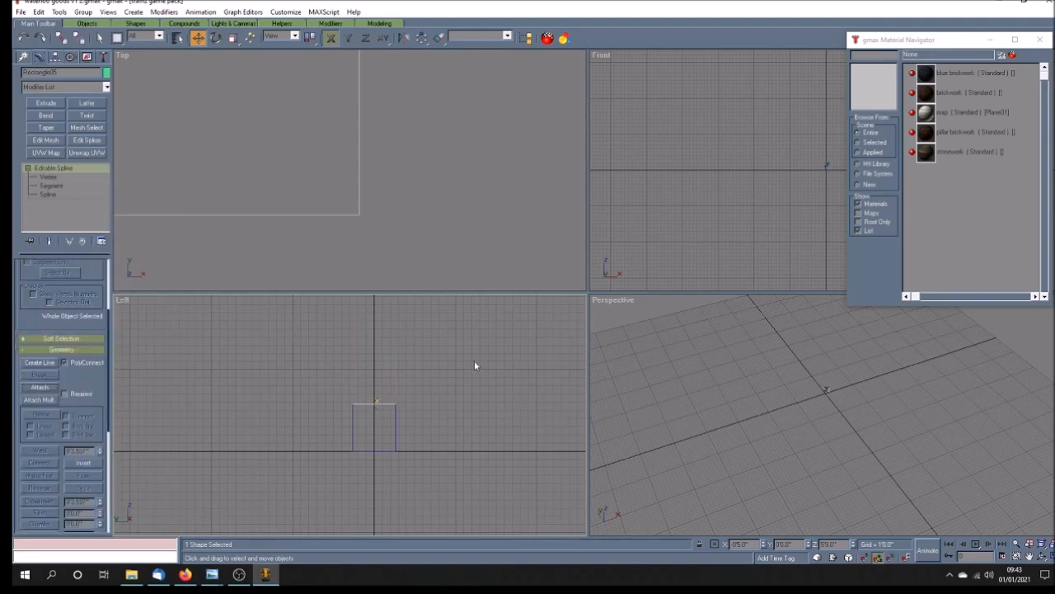
Move the rounded shape's three lower-end vertices outward along Y until the corner curve starts at the base block's edge.
click(1029, 555)
drag(300, 234, 363, 226)
scroll(362, 226, down, 8)
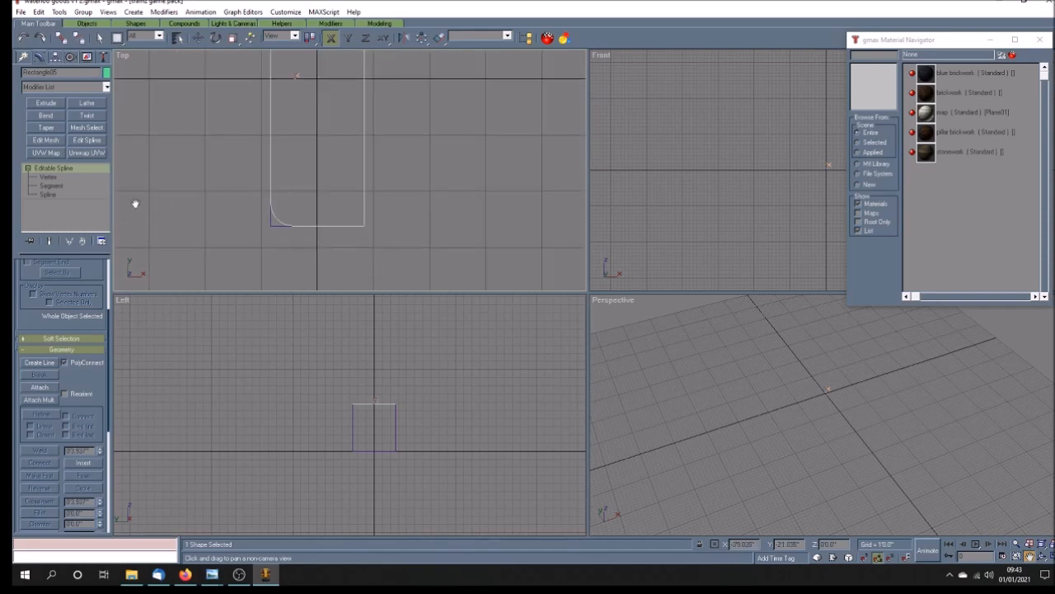
click(56, 176)
drag(275, 209, 408, 253)
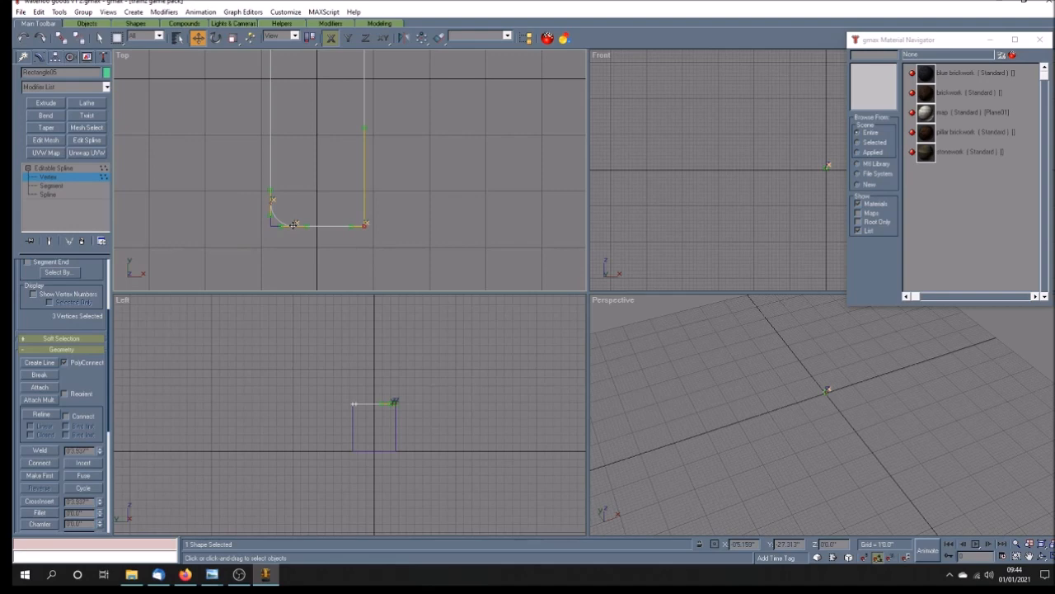
click(348, 38)
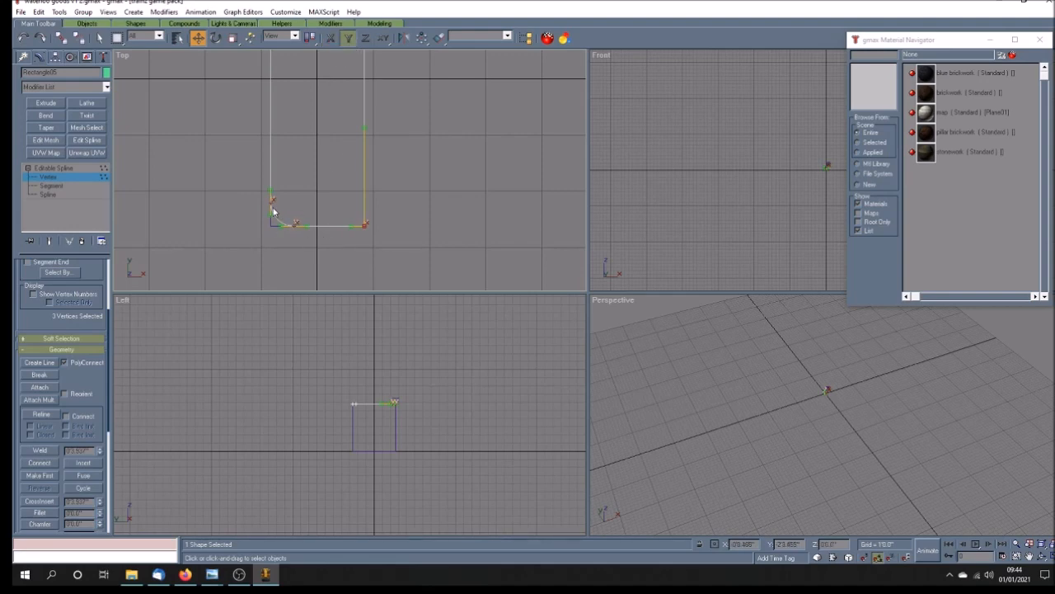
drag(272, 204, 272, 225)
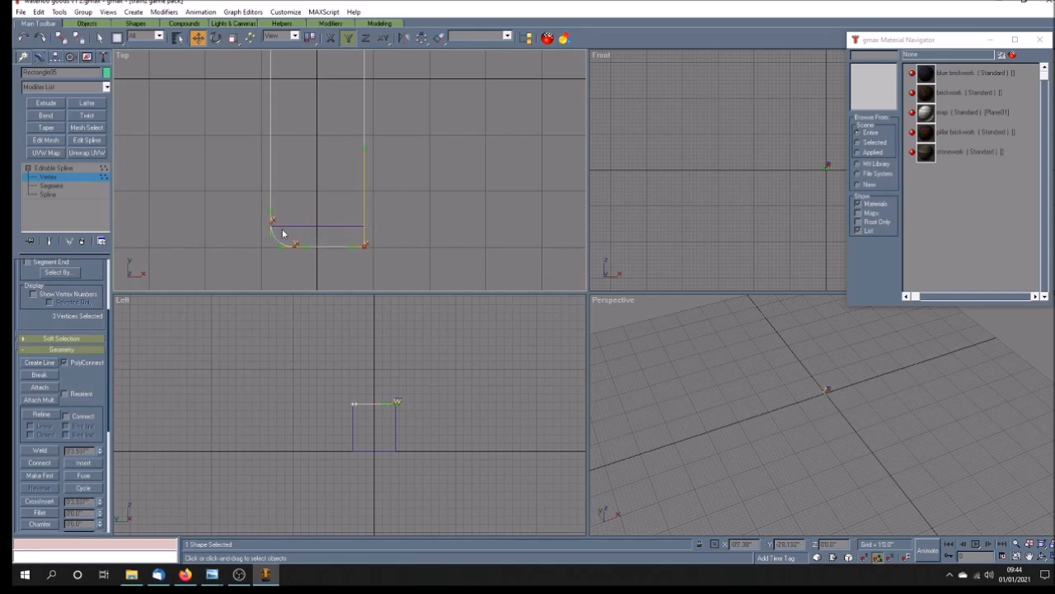
scroll(284, 243, up, 6)
scroll(290, 215, up, 5)
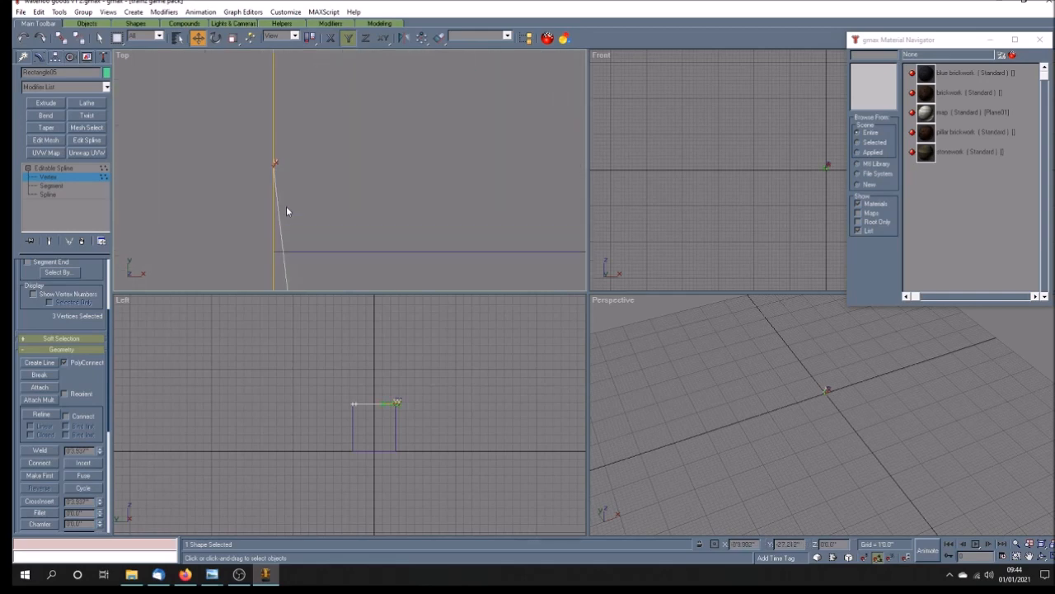
drag(275, 175, 262, 250)
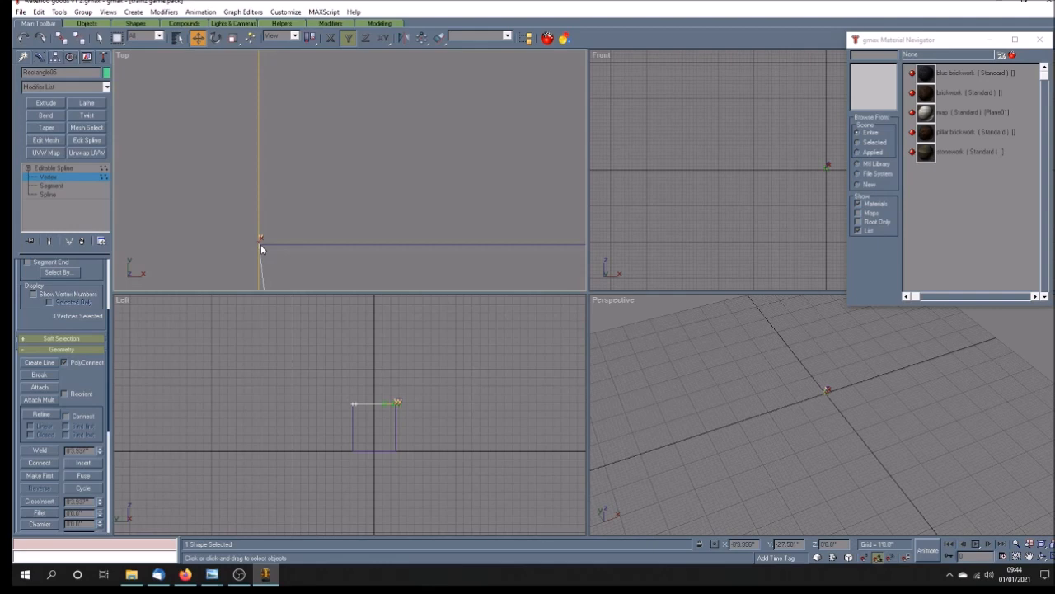
drag(258, 249, 319, 246)
drag(320, 248, 324, 252)
drag(261, 245, 365, 243)
Move the three upper-end vertices outward along Y so that corner curve also starts at the base block's edge.
scroll(408, 219, down, 6)
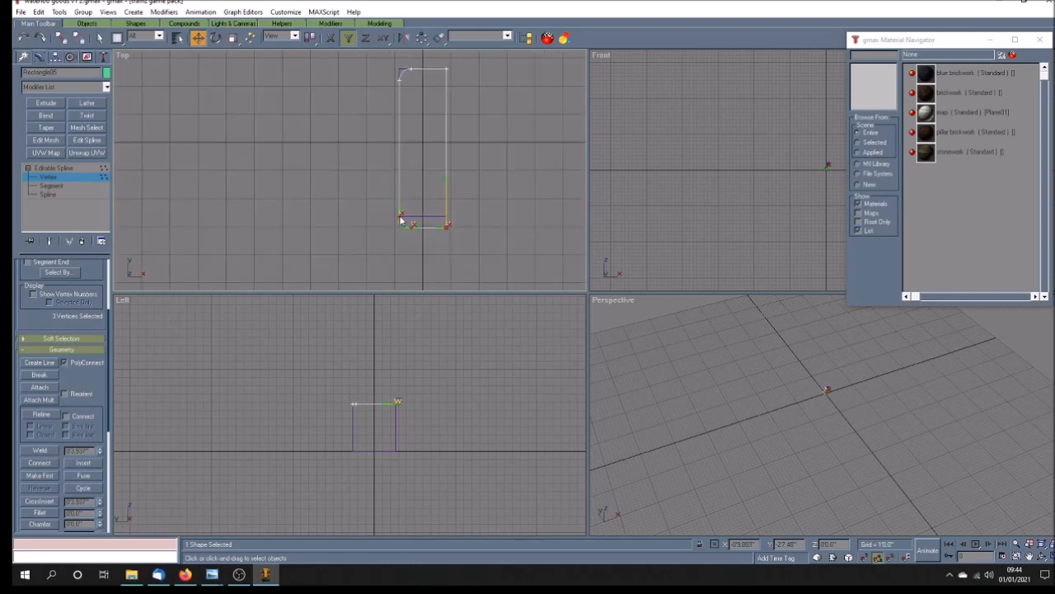
drag(388, 62, 462, 89)
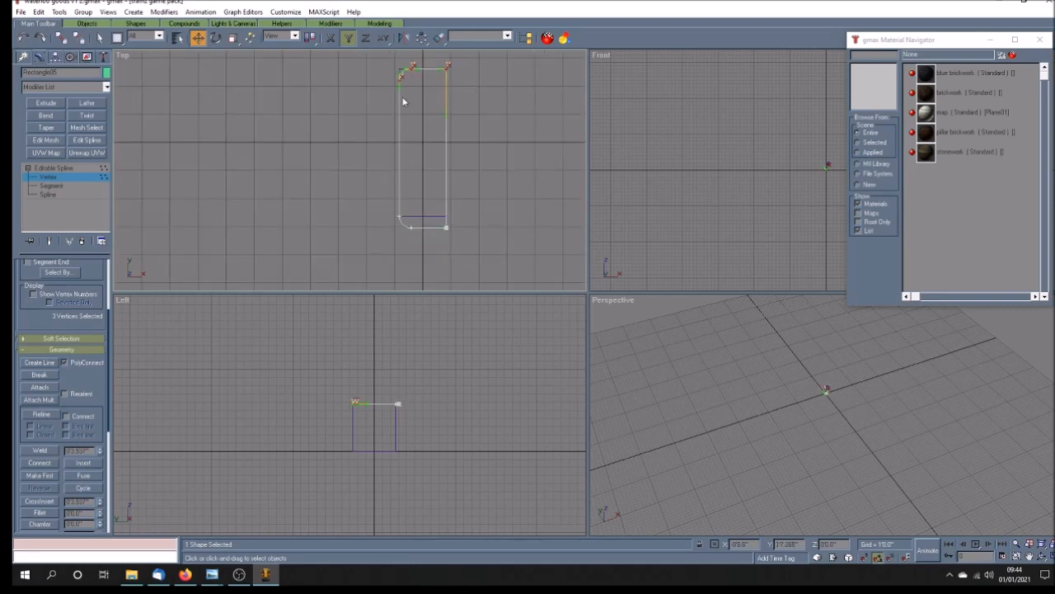
scroll(402, 66, up, 5)
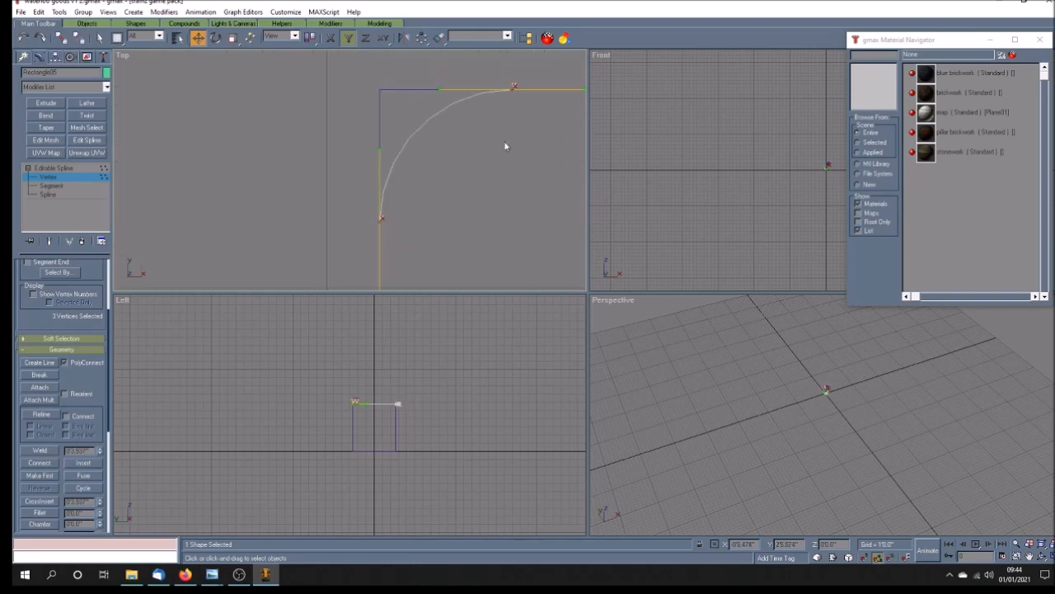
drag(379, 221, 412, 93)
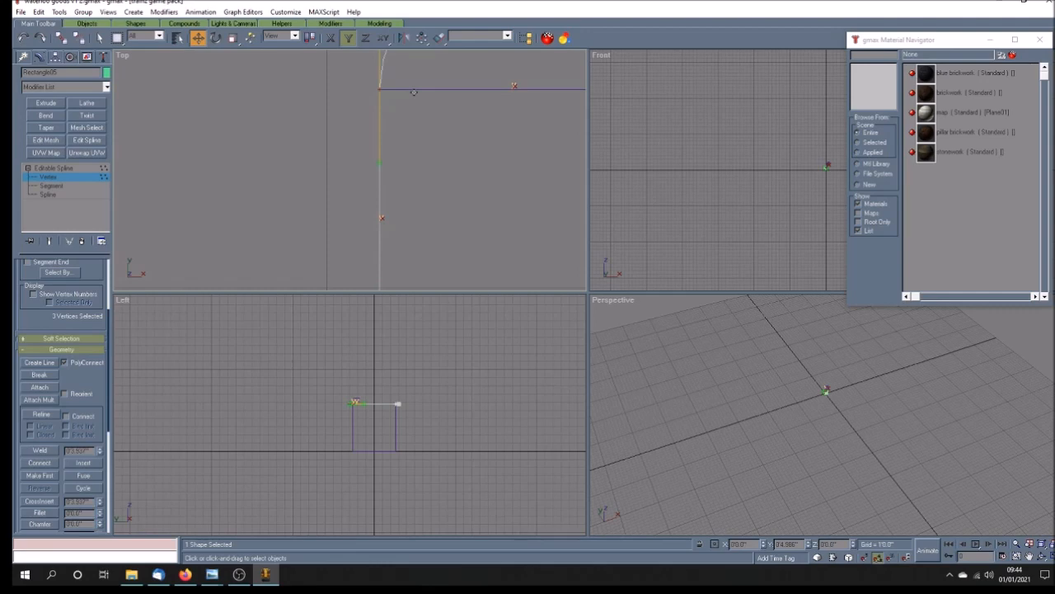
middle_drag(404, 93, 322, 138)
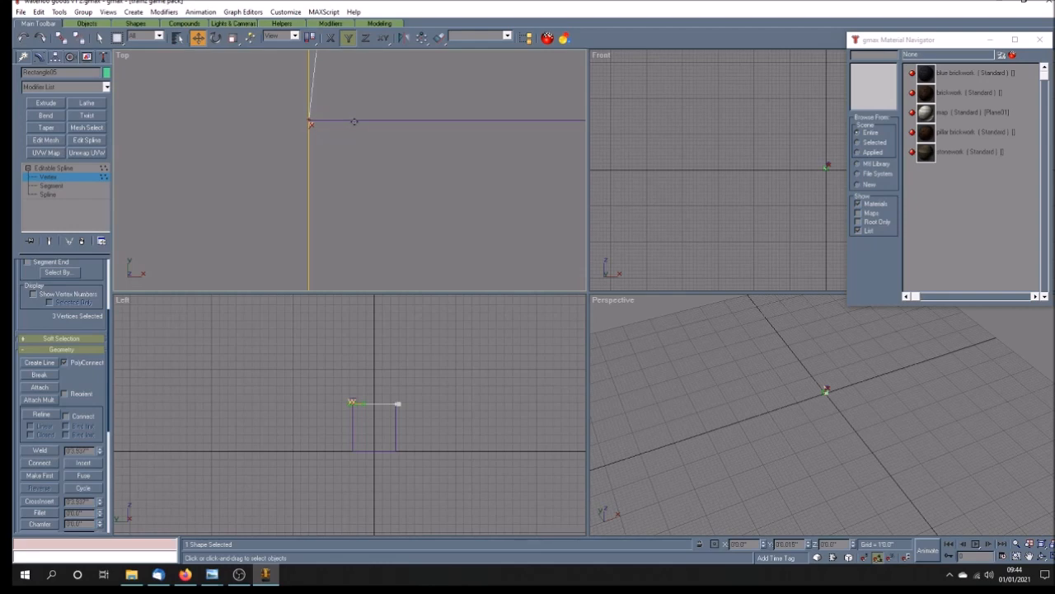
drag(355, 122, 354, 123)
click(83, 168)
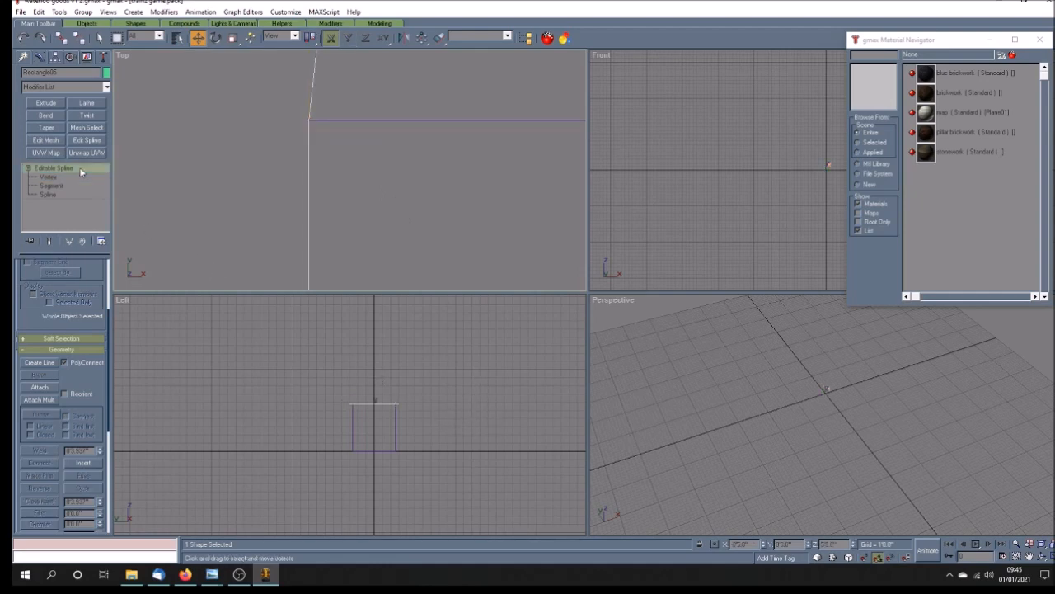
Extrude the widened profile upward again, inspect the pillar in a maximized perspective view and compare it with wall example.jpg.
click(45, 104)
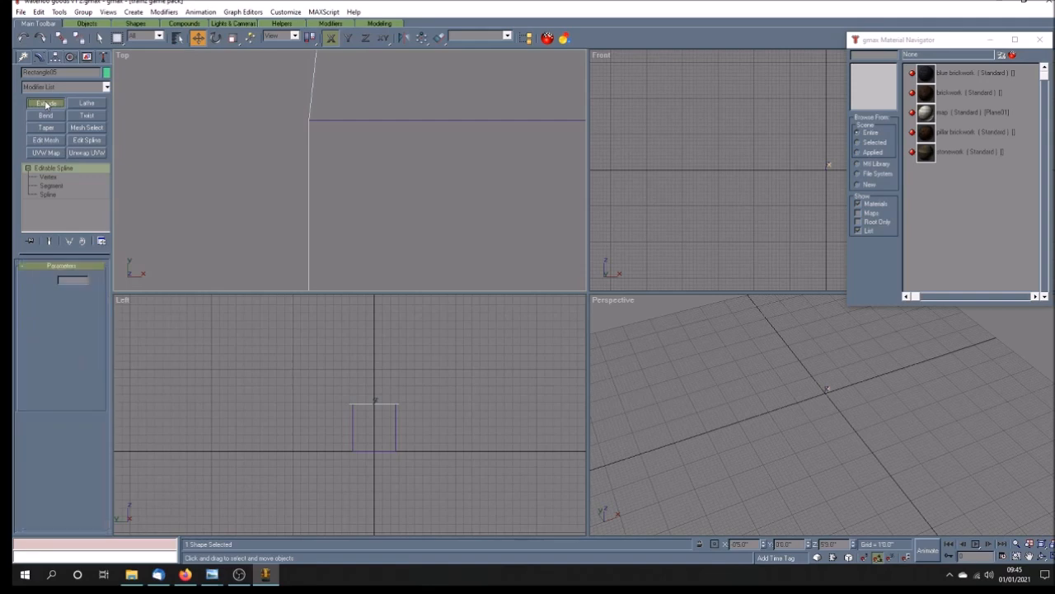
click(796, 440)
click(1029, 555)
mouse_move(837, 432)
mouse_down()
mouse_move(830, 423)
mouse_move(839, 469)
mouse_move(834, 429)
mouse_up()
click(1043, 557)
click(1042, 557)
drag(462, 286, 470, 320)
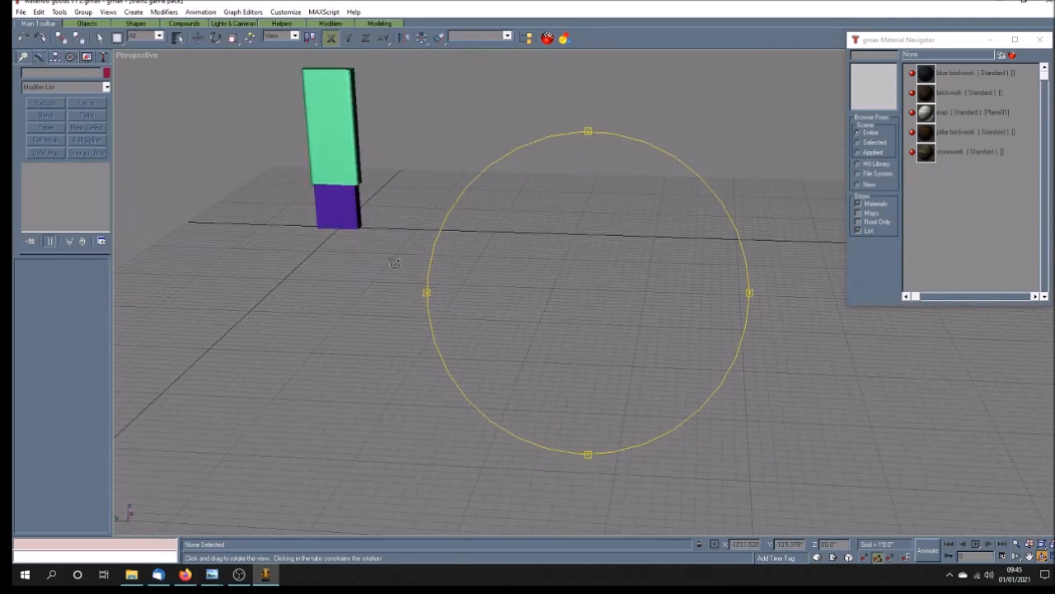
drag(483, 266, 508, 300)
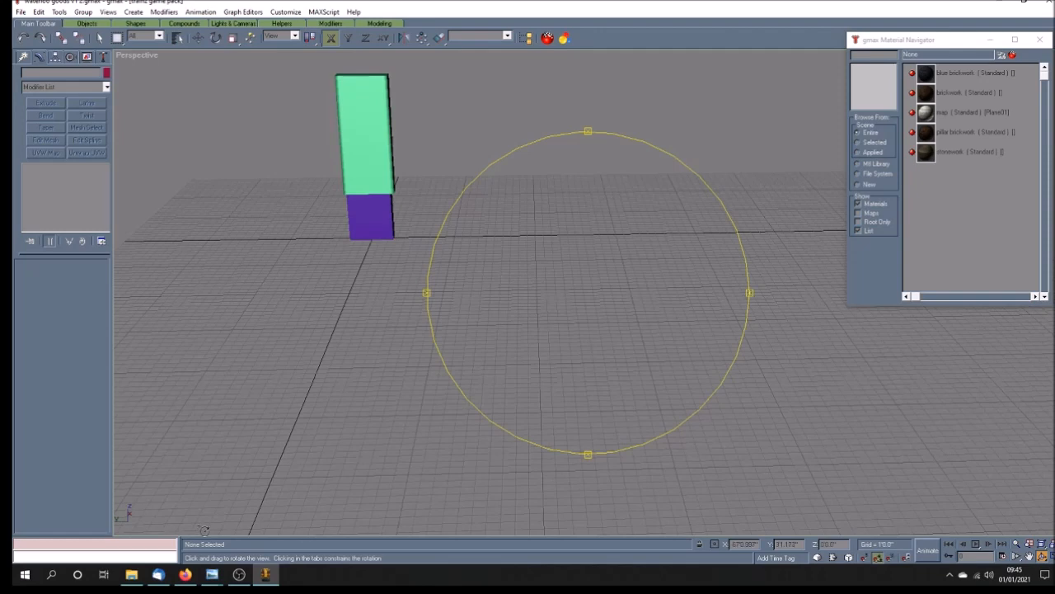
mouse_move(212, 574)
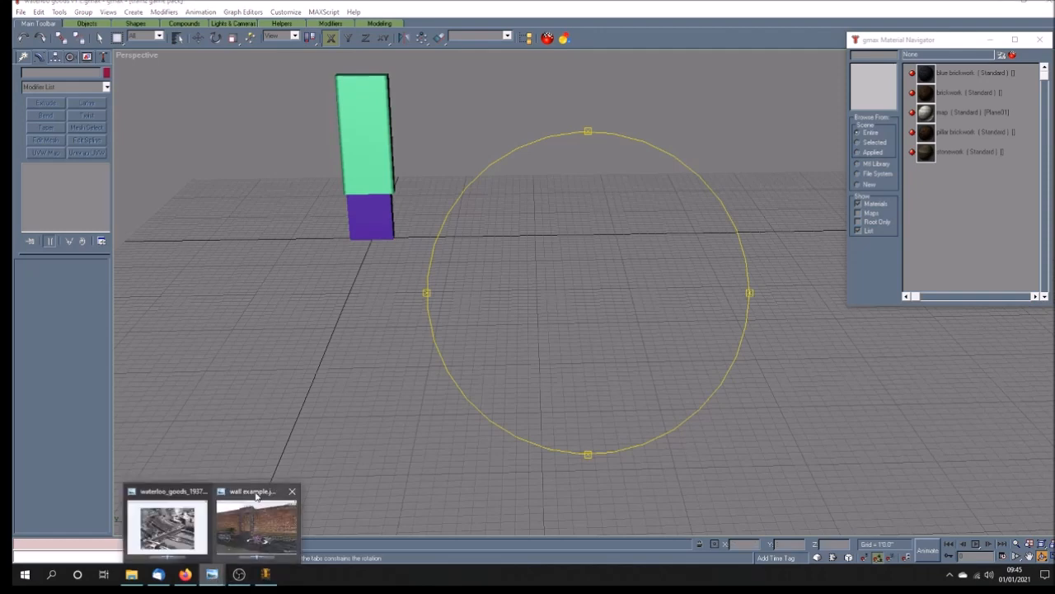
click(256, 520)
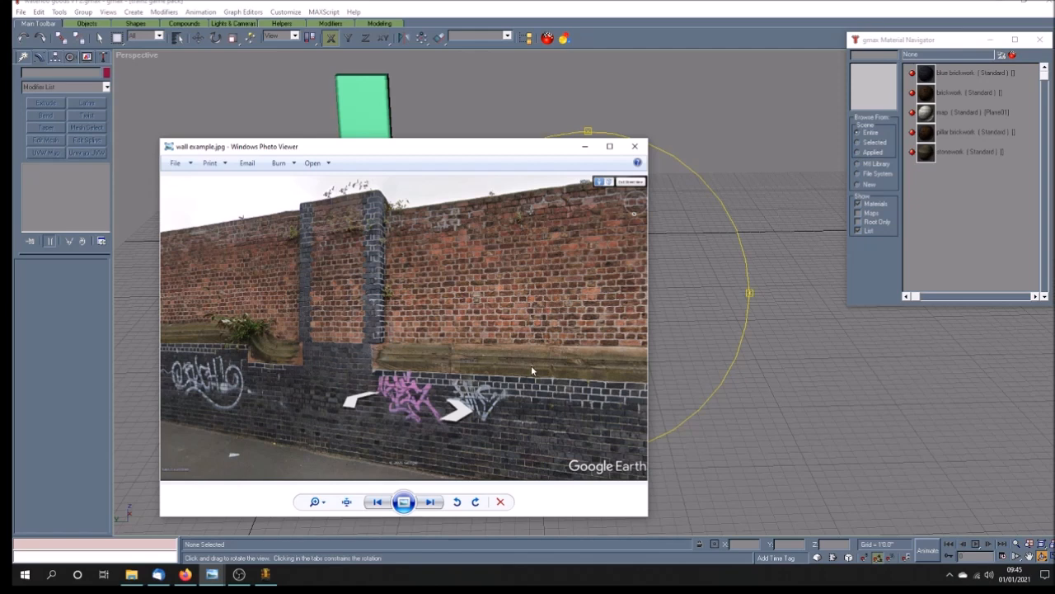
click(432, 9)
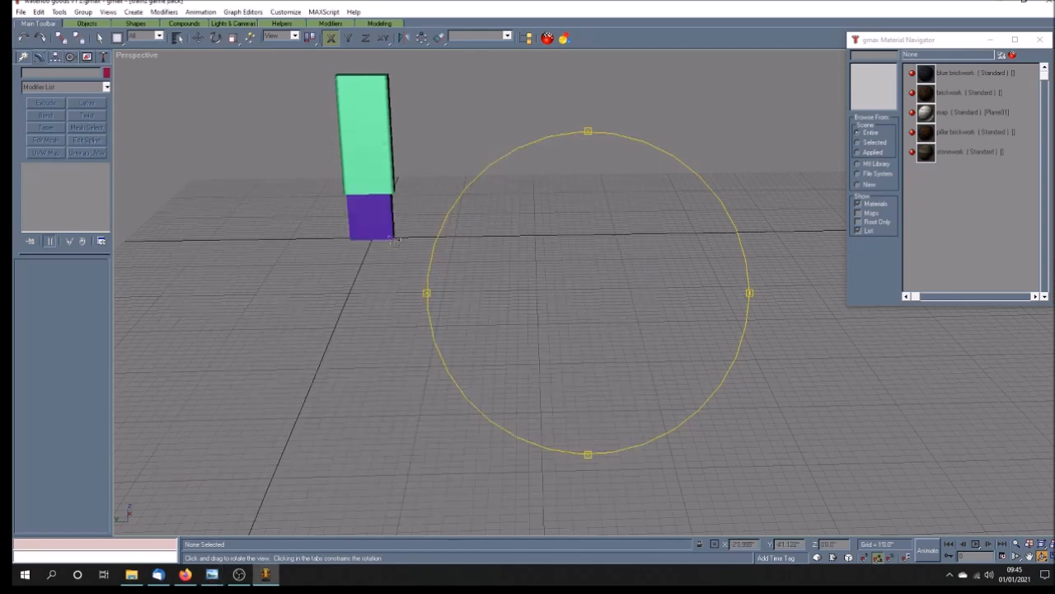
Add an Edit Mesh modifier to the pillar's base block and enter vertex editing.
click(99, 38)
click(367, 232)
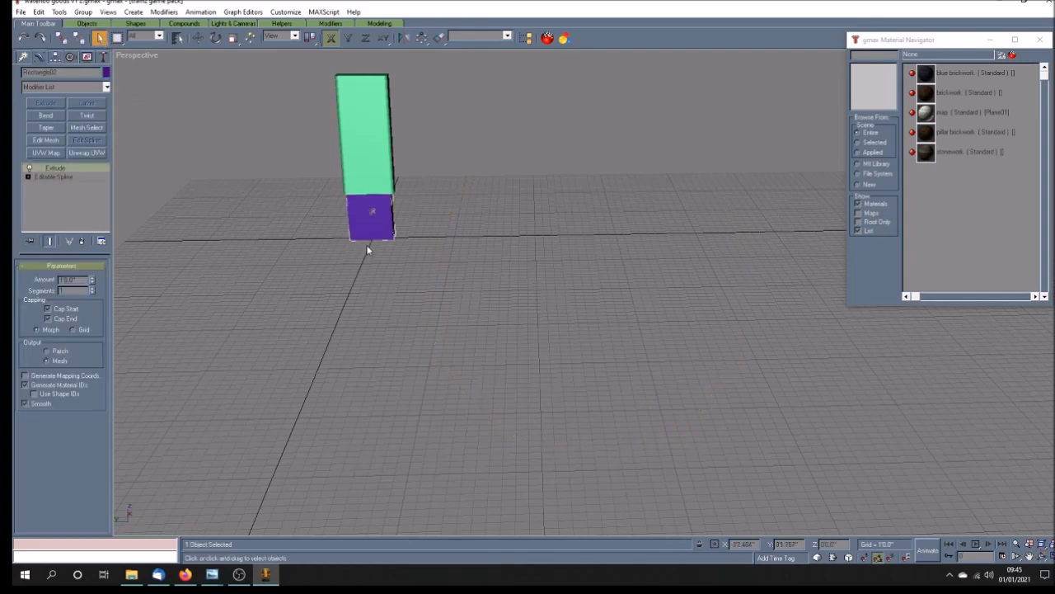
click(45, 140)
click(39, 168)
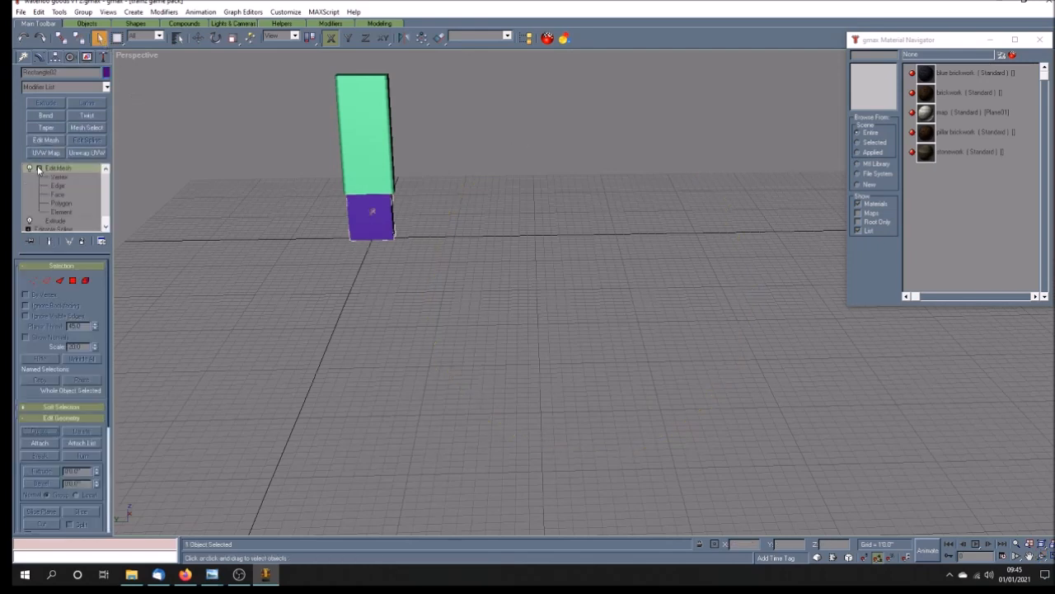
click(59, 177)
Raise the base block's four bottom vertices to a Z height of 4 feet, leave vertex editing and deselect the block.
drag(428, 228, 338, 268)
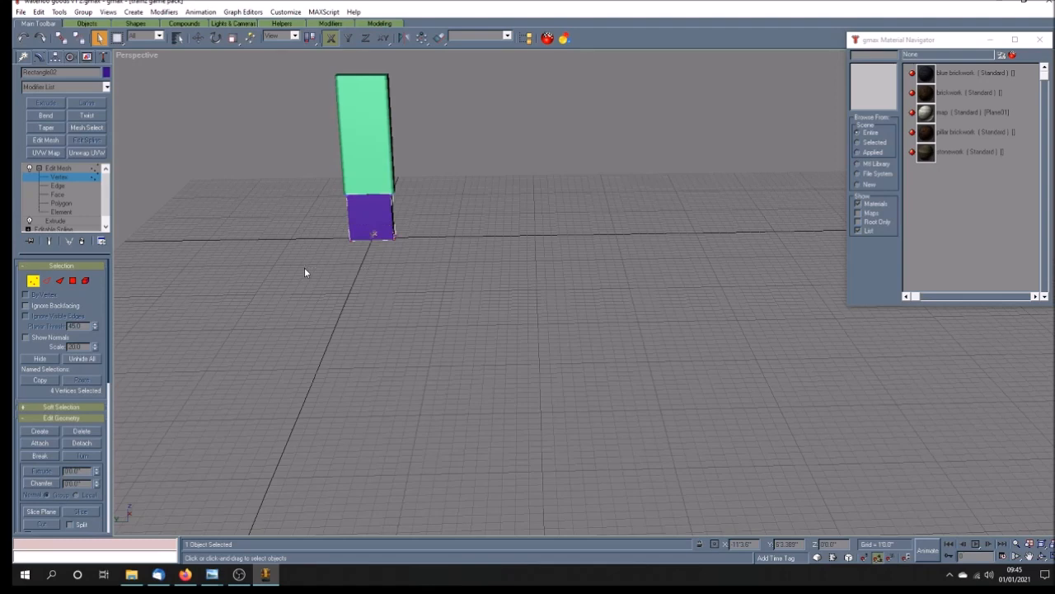
key(w)
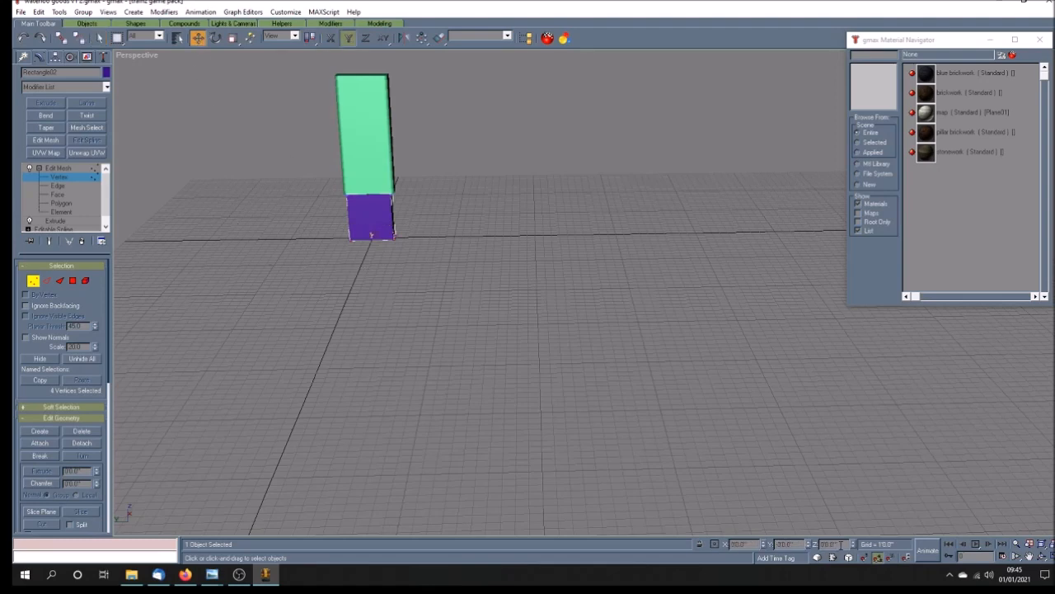
double_click(830, 544)
text(4)
key(Return)
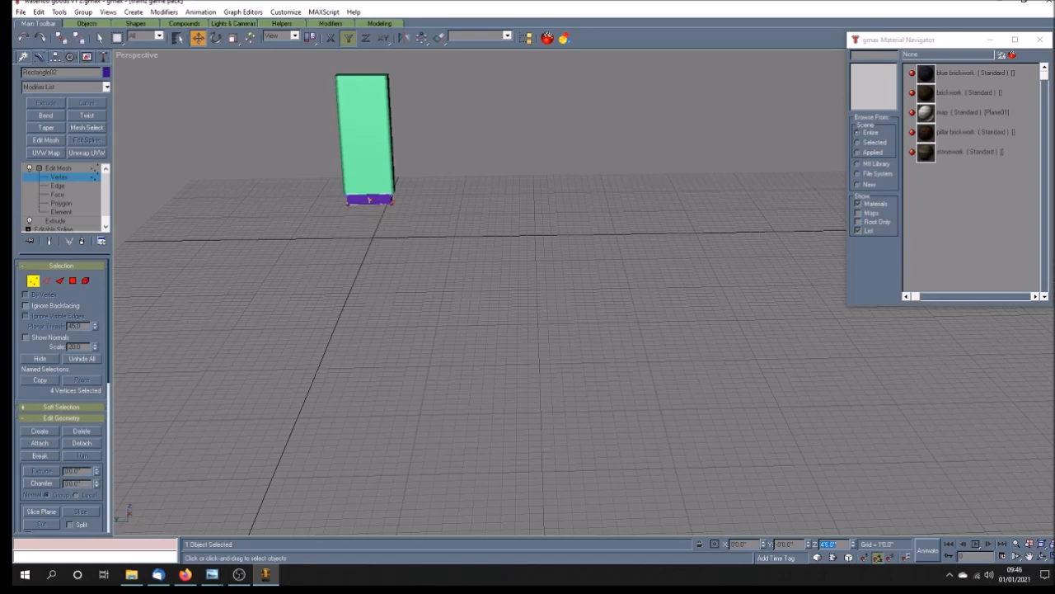
click(364, 228)
click(1029, 557)
drag(324, 212, 508, 318)
click(58, 168)
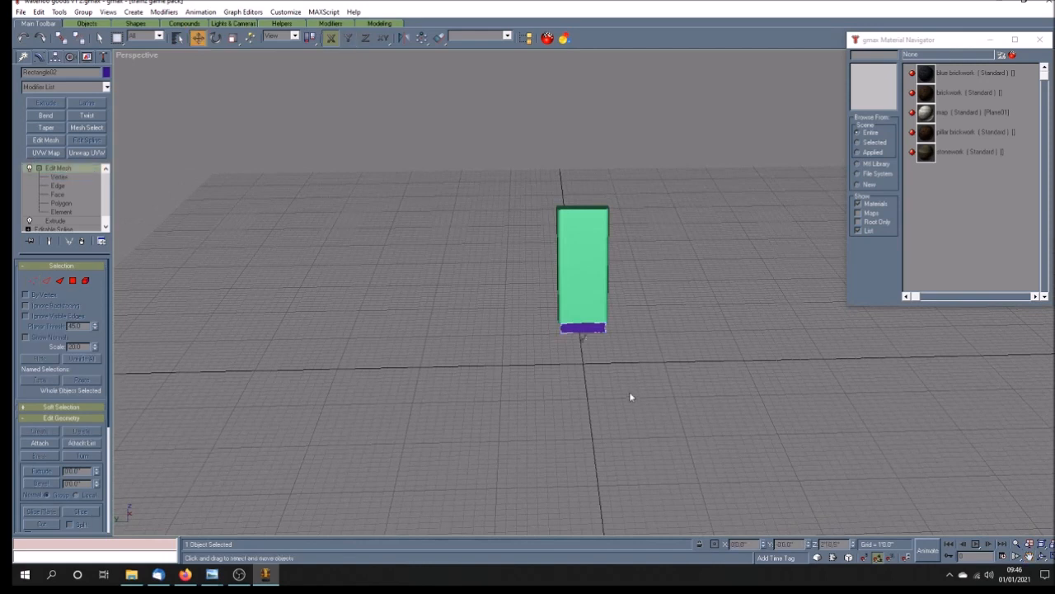
click(556, 362)
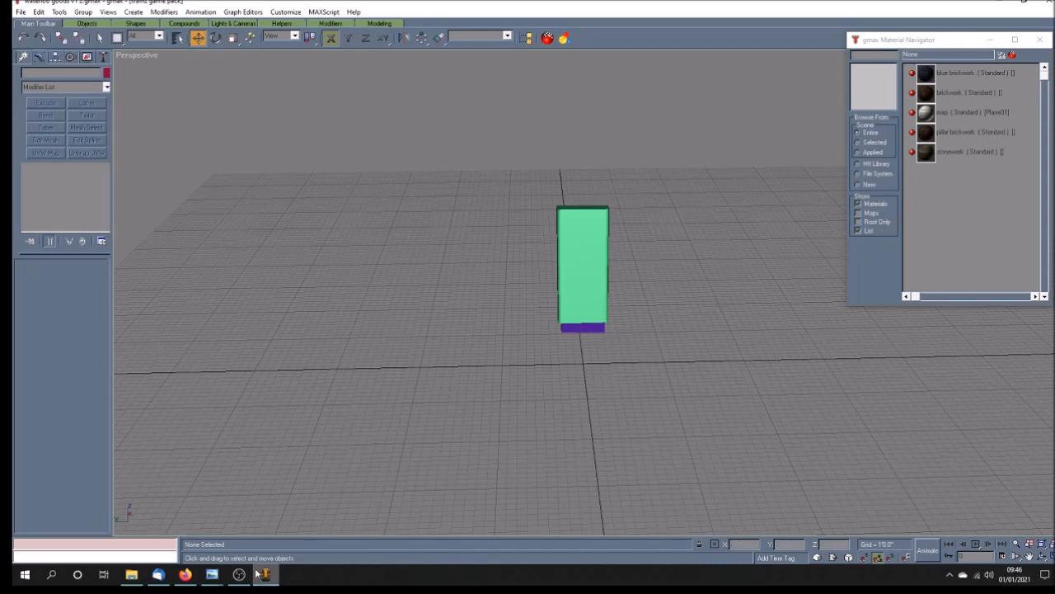
Check wall example.jpg for how the lower wall runs beneath and beside the pillar.
mouse_move(212, 574)
click(256, 524)
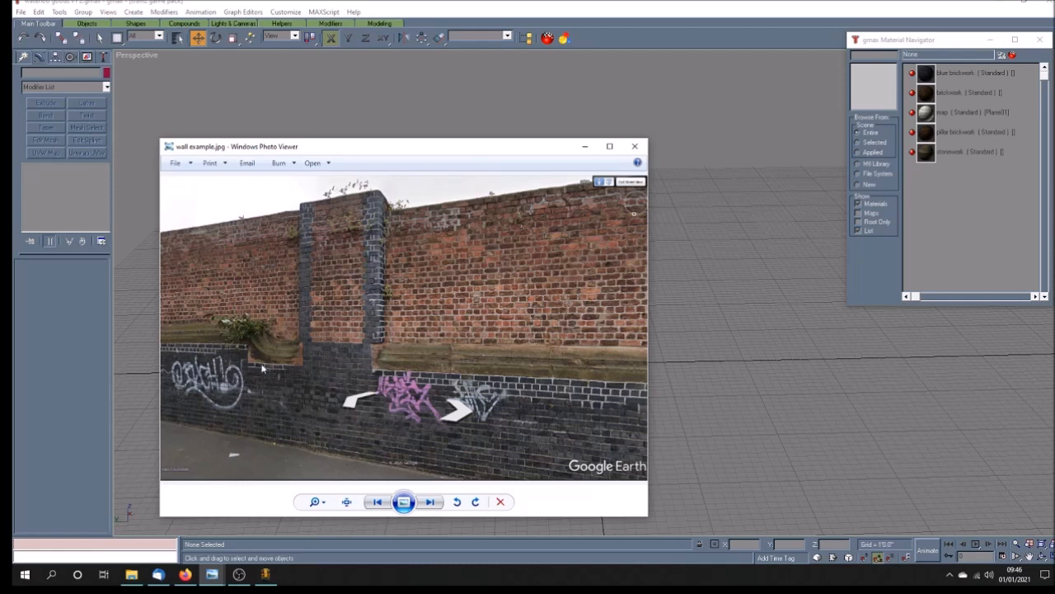
click(476, 15)
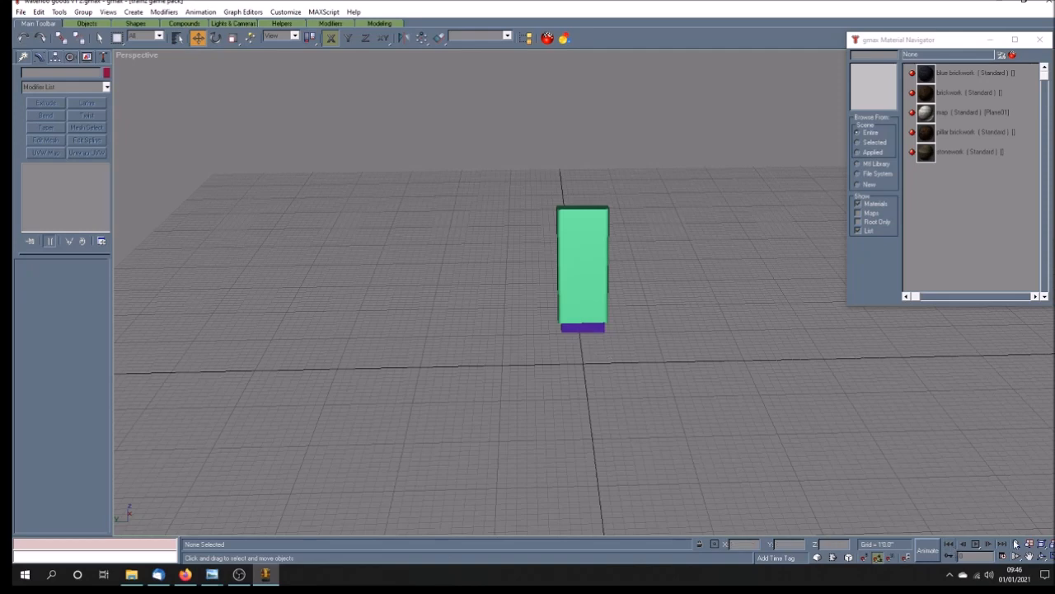
Create a long, thin wall box about 45 feet long along the Y axis beneath the pillar.
click(1043, 558)
mouse_move(611, 375)
mouse_down()
mouse_move(560, 381)
mouse_move(581, 377)
mouse_up()
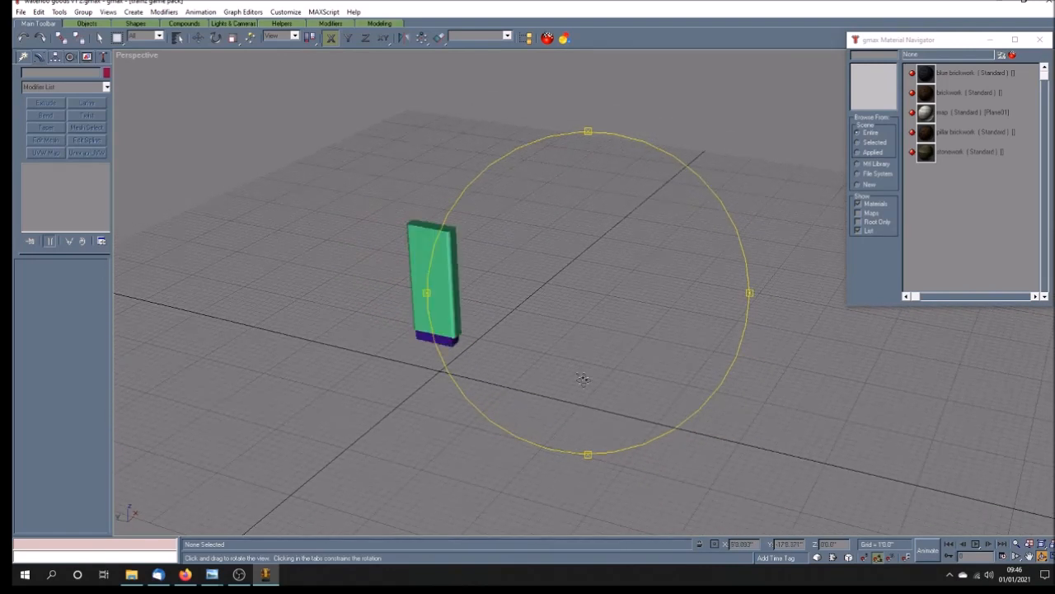
mouse_move(511, 370)
mouse_down()
mouse_move(544, 382)
mouse_move(529, 383)
mouse_up()
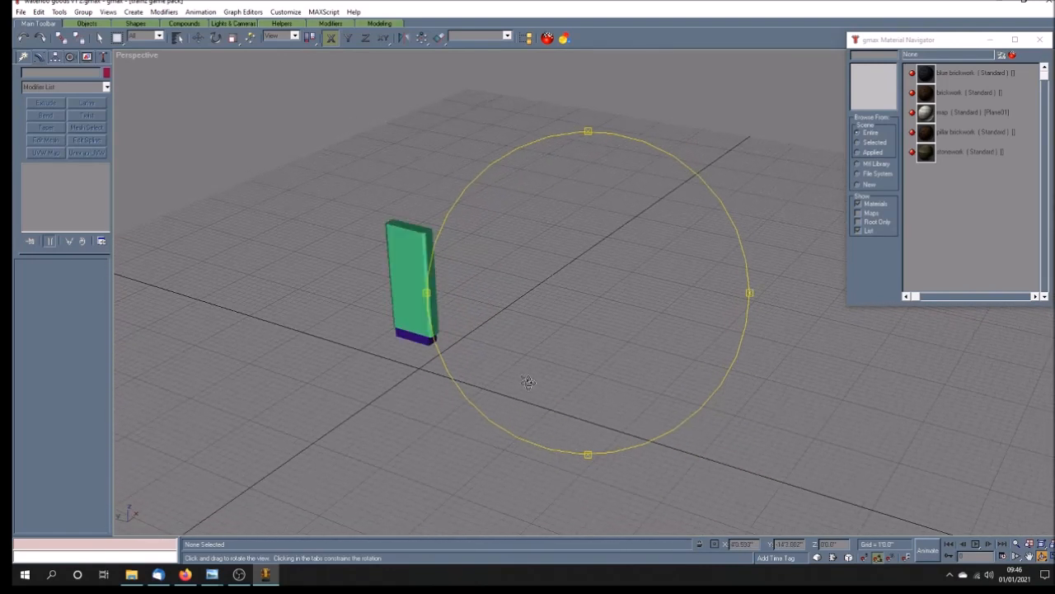
click(24, 58)
click(33, 74)
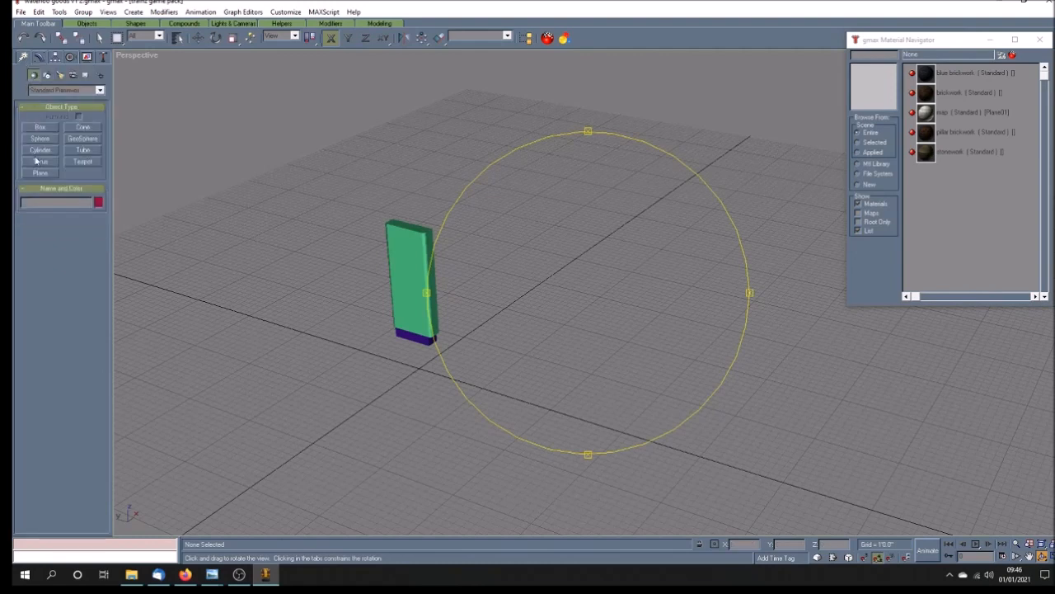
click(39, 127)
drag(284, 324, 569, 410)
click(563, 387)
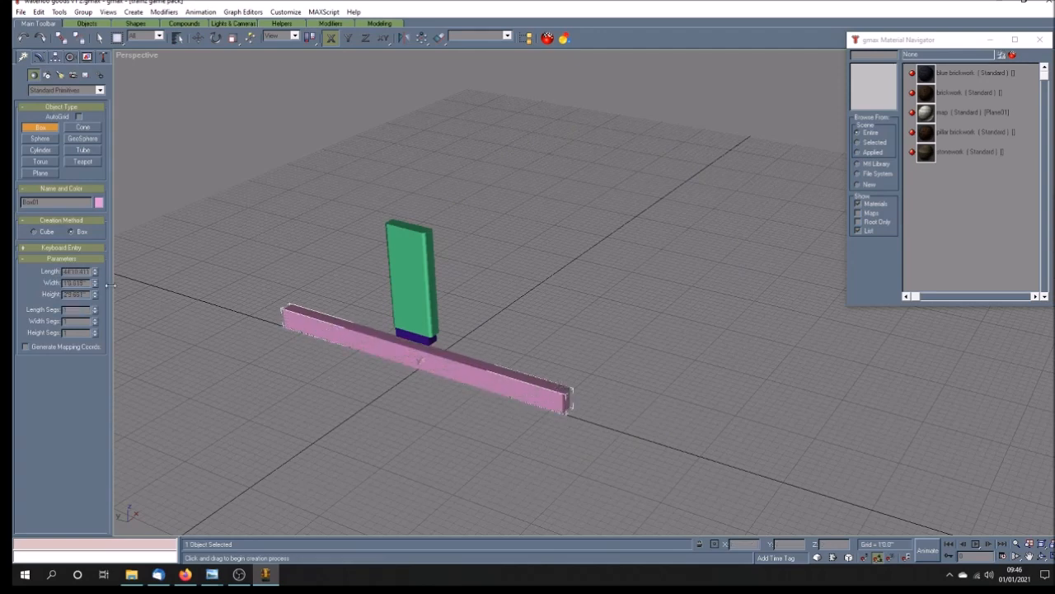
Set the wall box's length to 40 feet and its height to 4'6".
double_click(69, 271)
text(14)
key(Return)
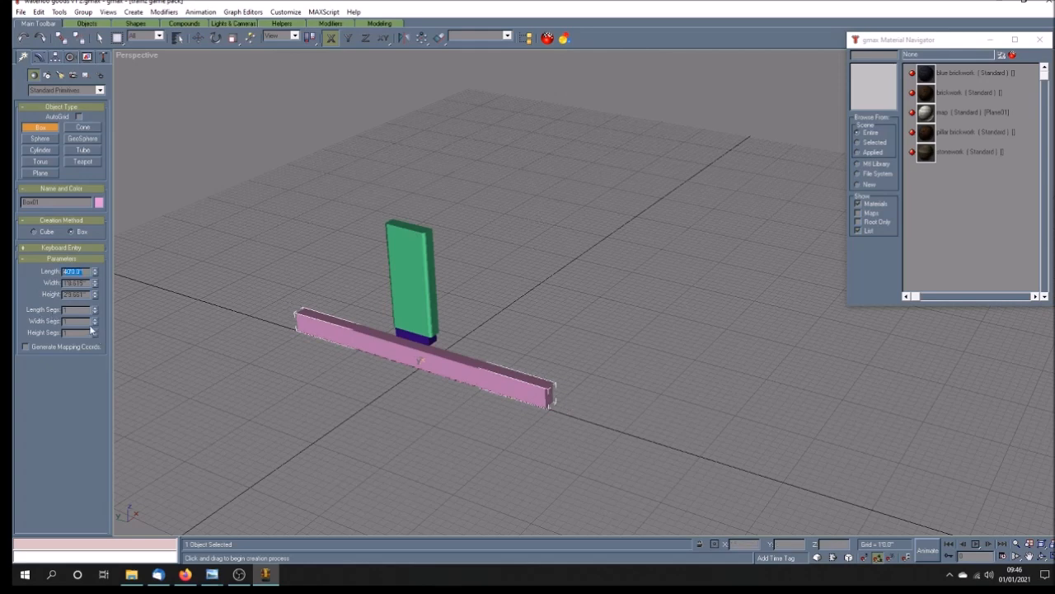
drag(87, 294, 47, 291)
text(4'6)
key(Return)
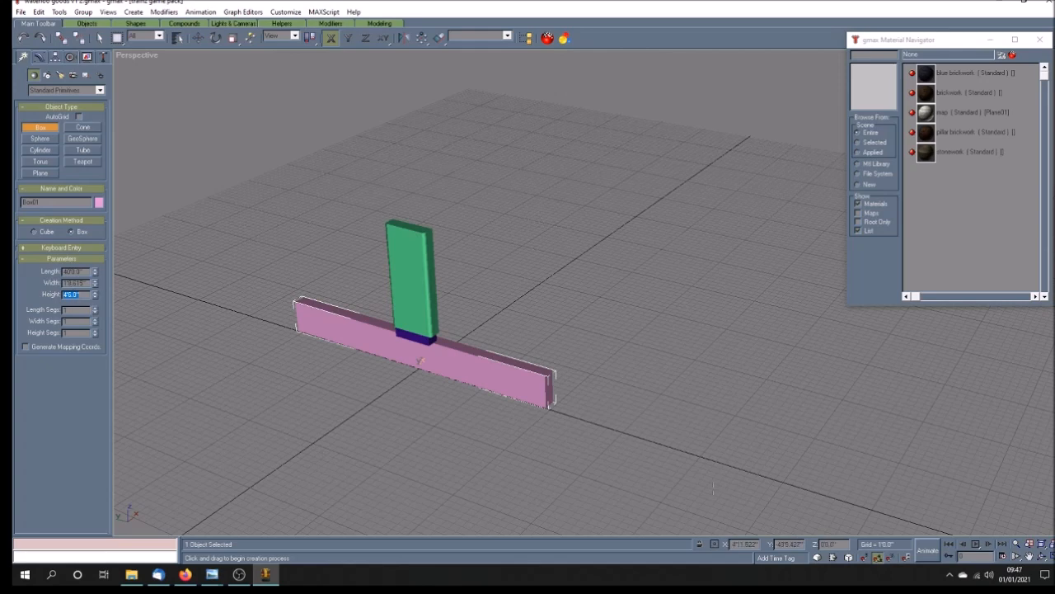
Move the wall box along X in the Top view until it lines up with the pillar's footprint.
click(1043, 555)
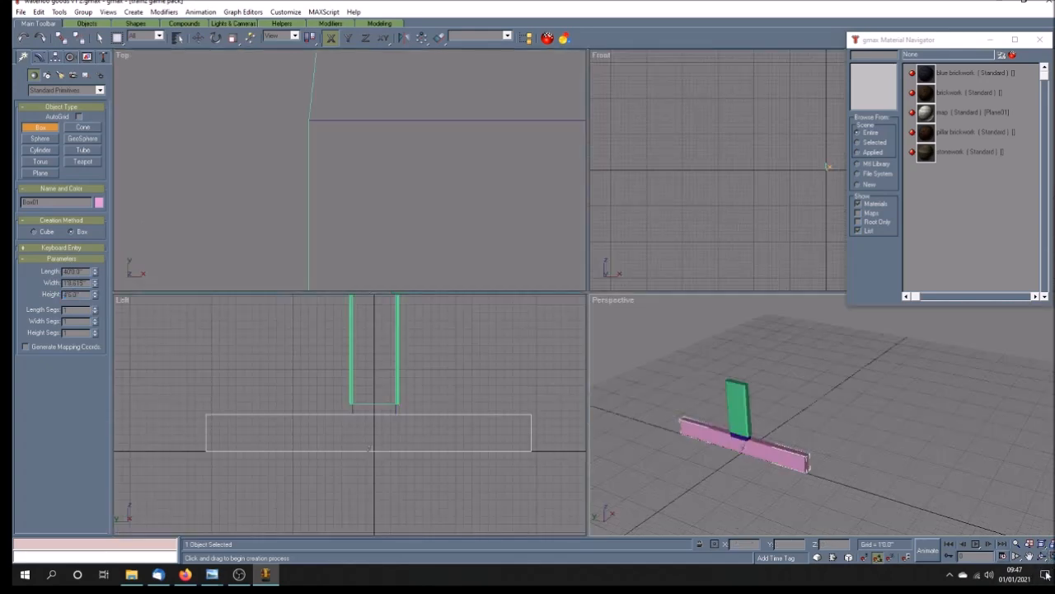
click(1029, 555)
drag(378, 210, 257, 129)
scroll(285, 130, down, 6)
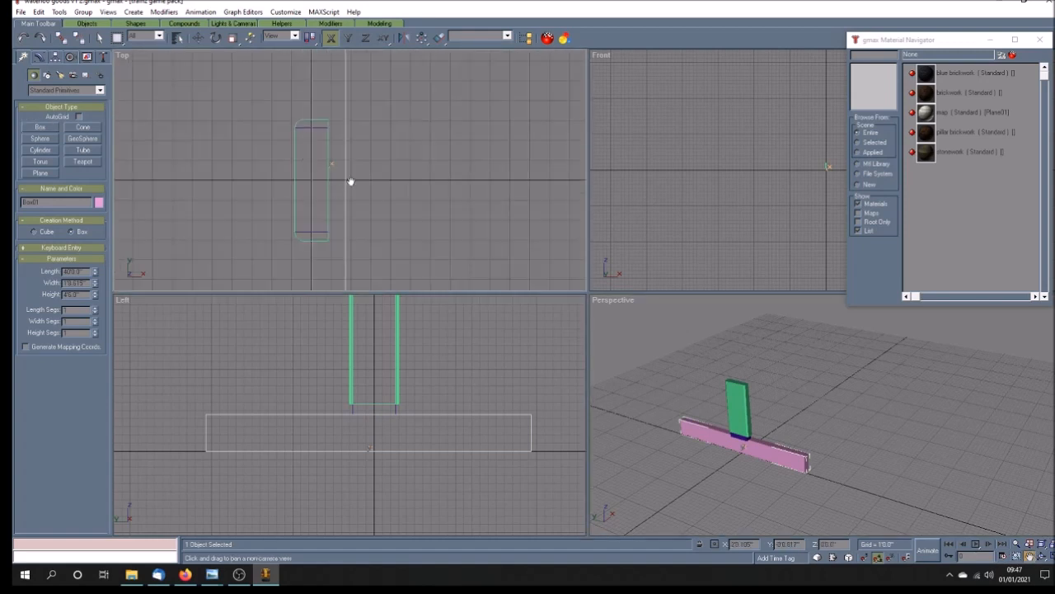
click(215, 37)
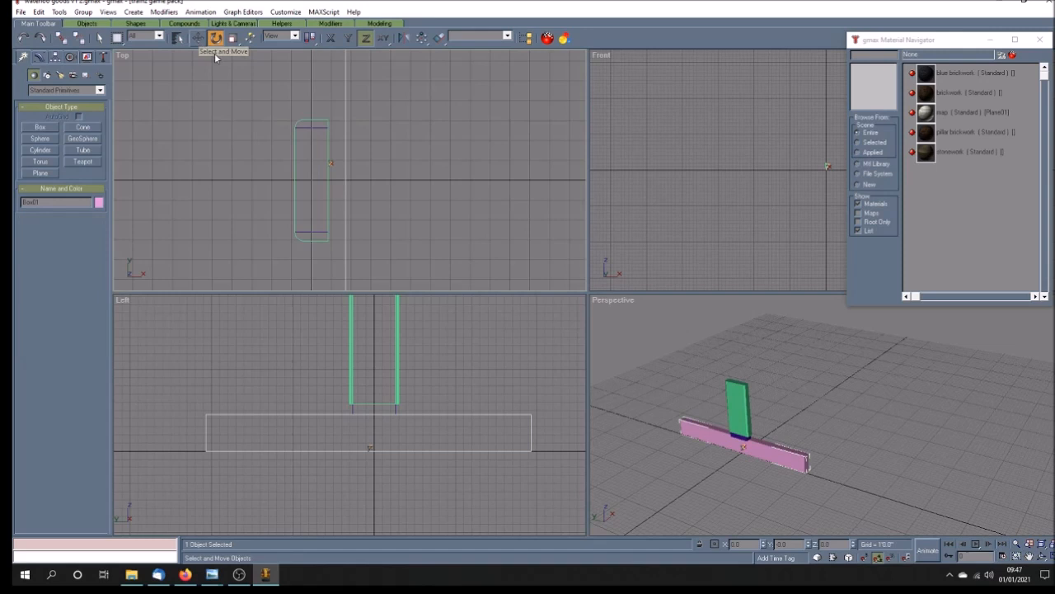
key(w)
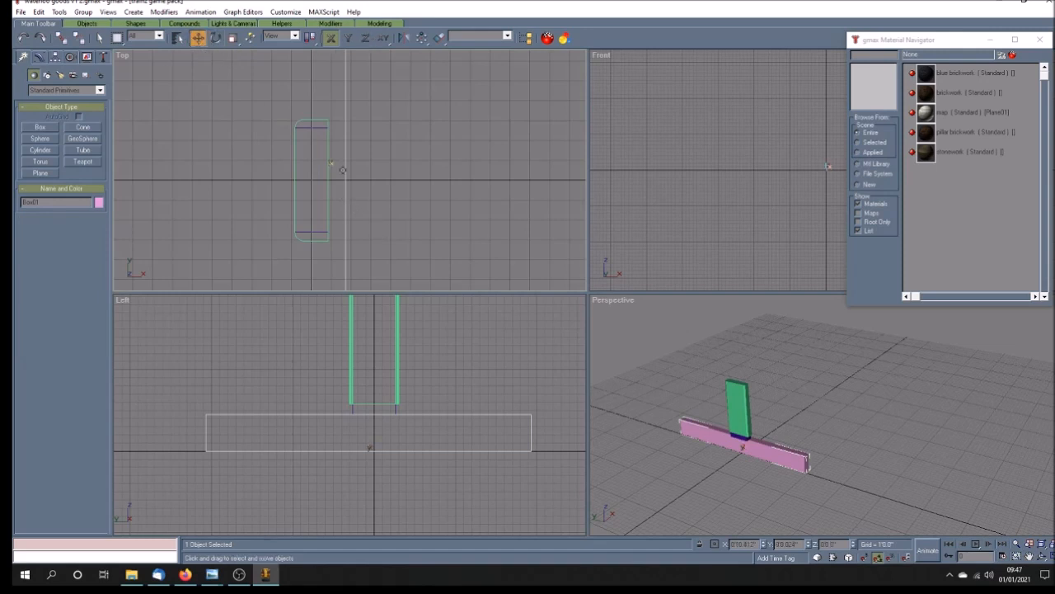
drag(348, 196, 329, 195)
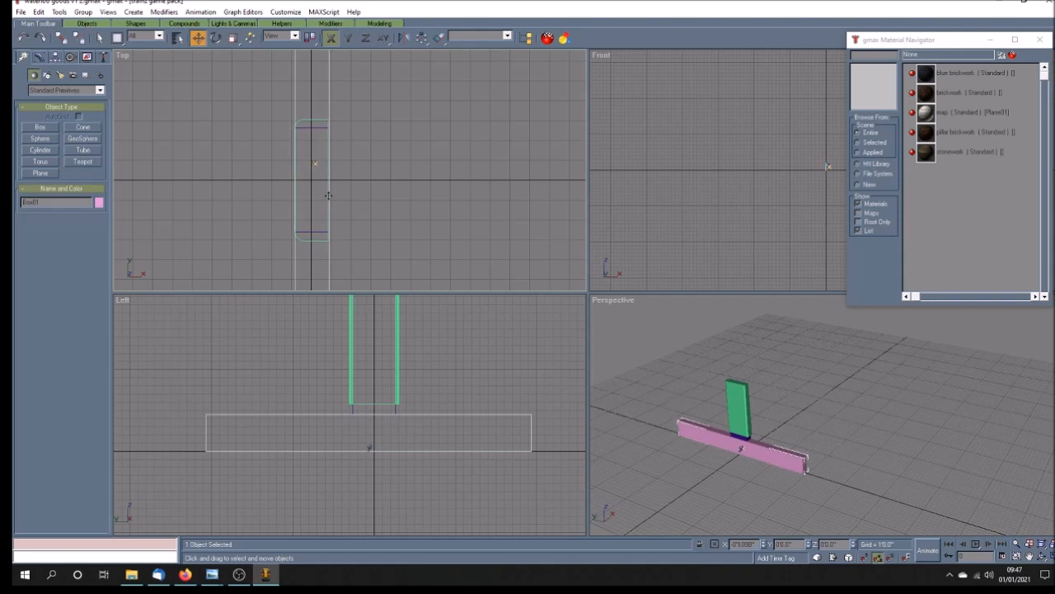
Set the wall box's width to 1'9".
click(37, 56)
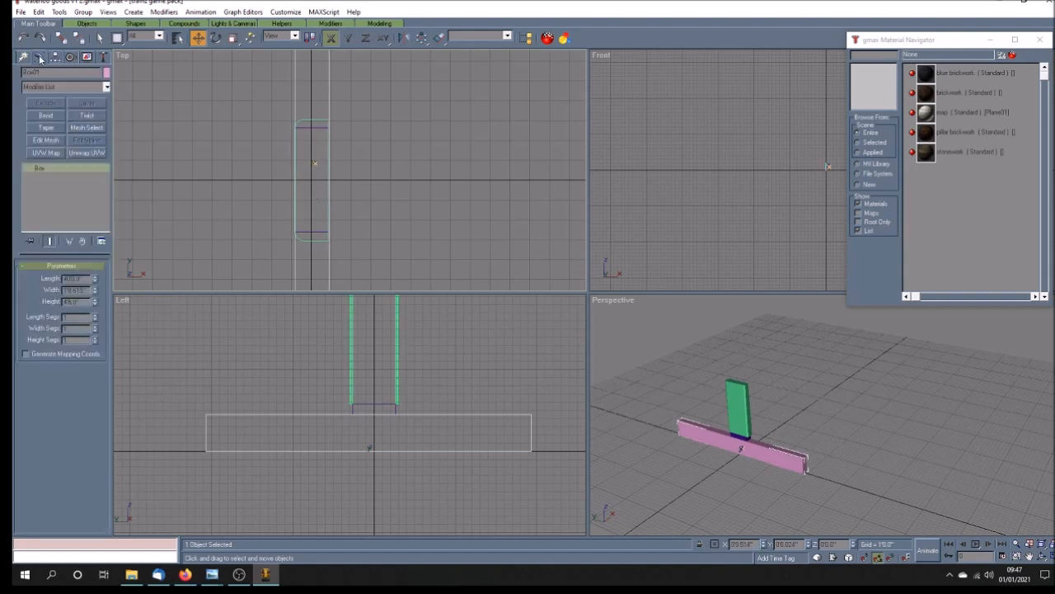
double_click(70, 290)
text(15)
key(Return)
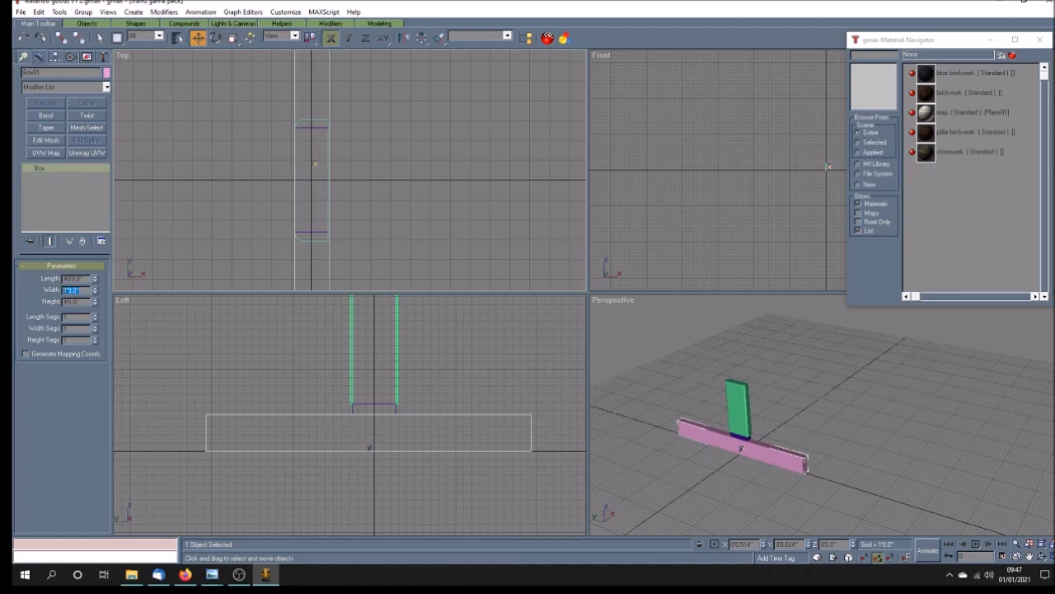
Align the wall box's long edge with the pillar base block's rounded-corner side in the Top view.
click(349, 247)
scroll(302, 241, up, 8)
scroll(265, 165, up, 3)
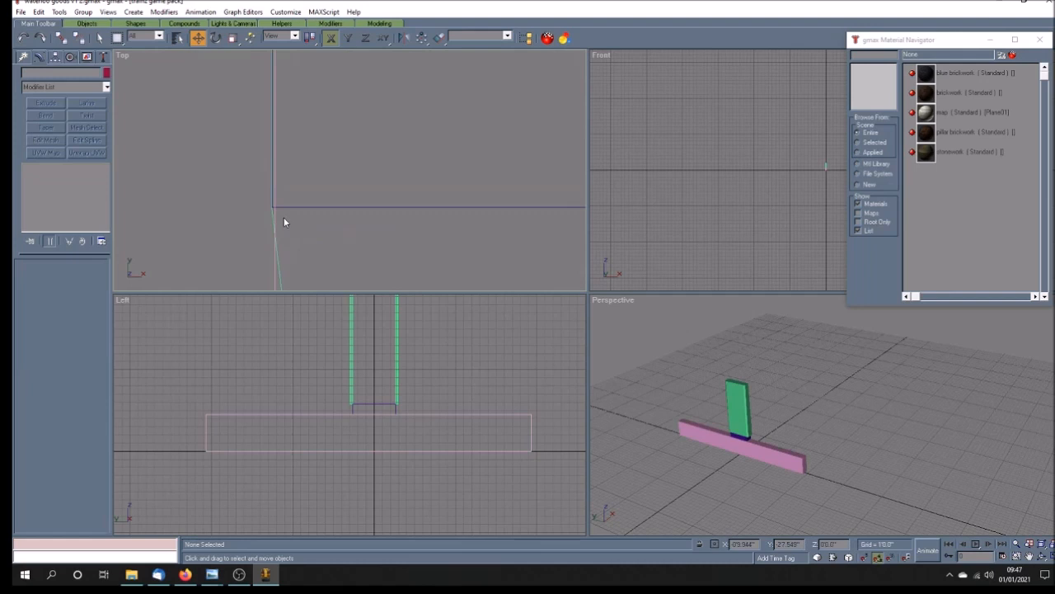
click(258, 157)
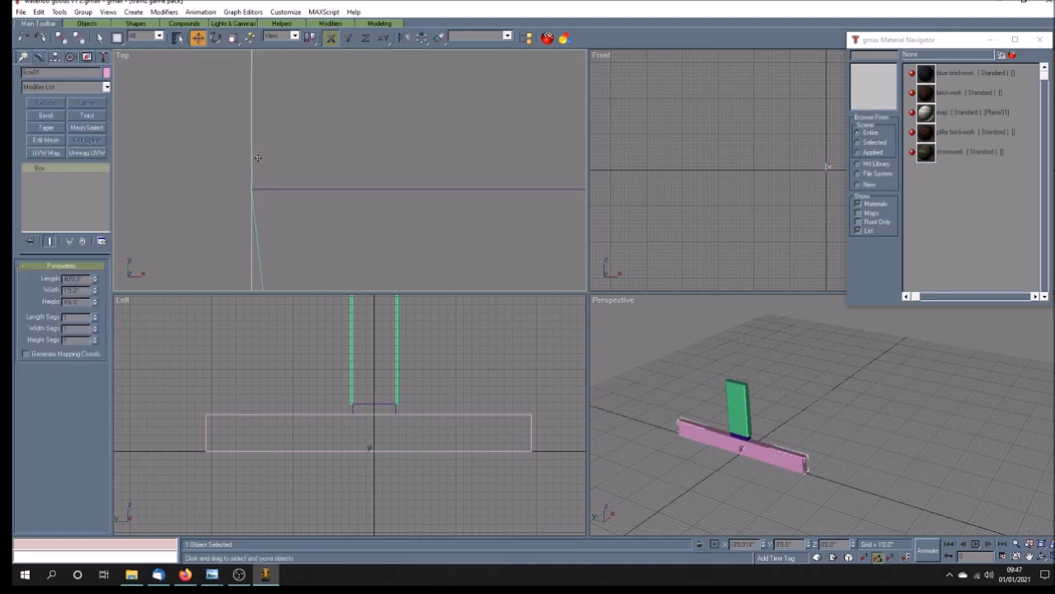
scroll(268, 161, down, 6)
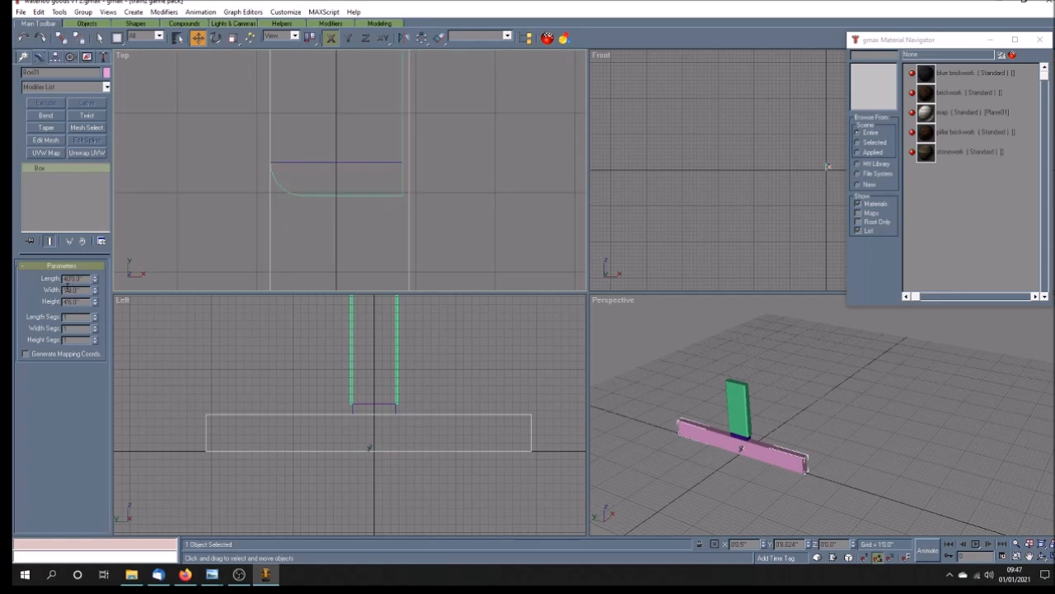
Reduce the wall box's width to 1'8" to match the pillar's thickness.
drag(69, 290, 110, 287)
text(8)
key(Return)
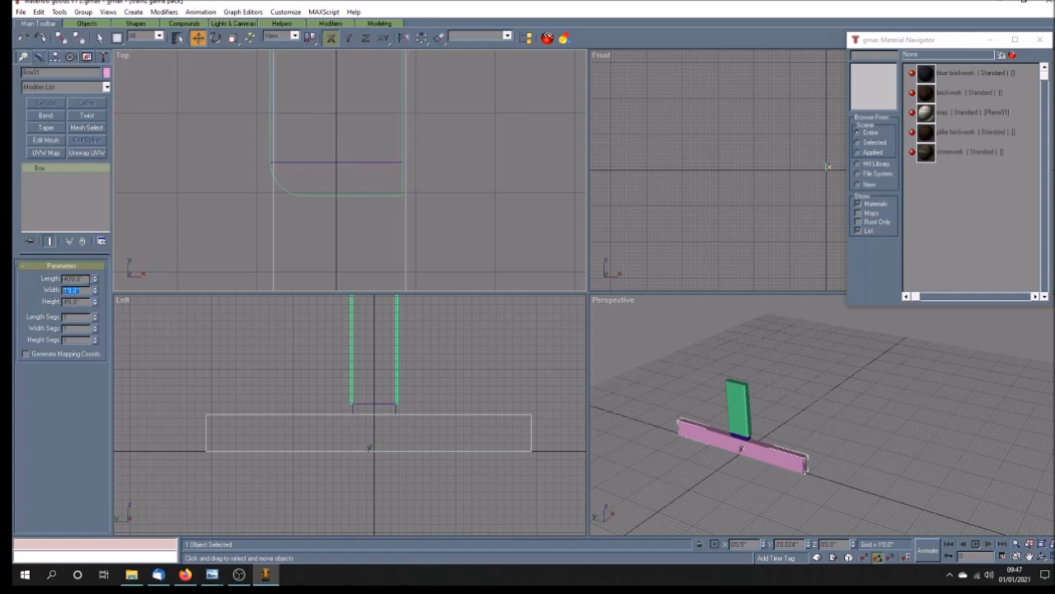
Shift the wall box along X so its long edge meets the pillar's square corner, and set its Y position to 0.
click(406, 203)
scroll(405, 194, up, 10)
click(421, 192)
drag(421, 192, 344, 198)
scroll(345, 198, up, 4)
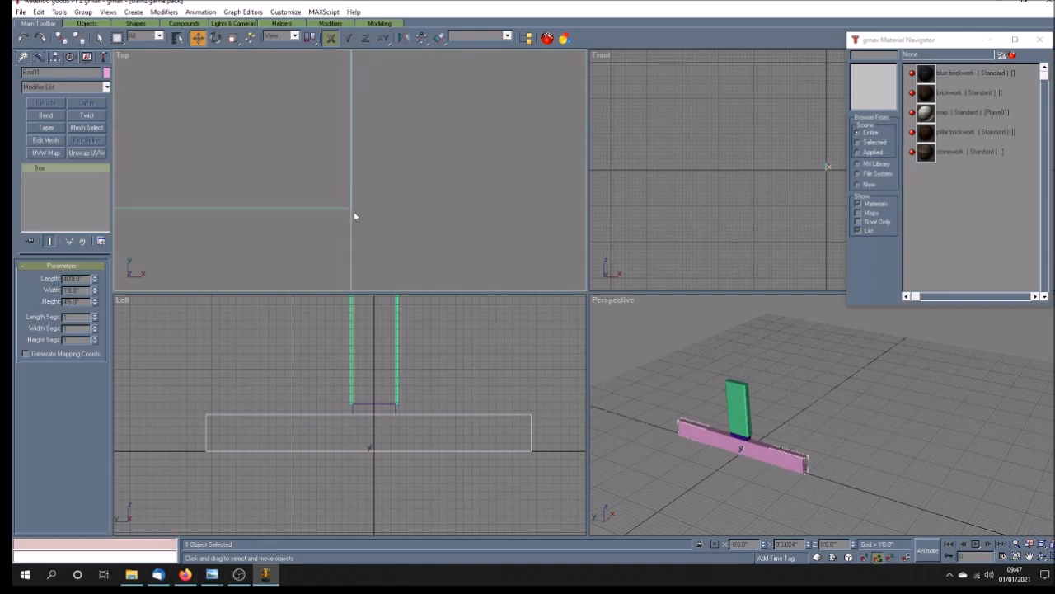
drag(349, 215, 344, 215)
double_click(787, 544)
key(Return)
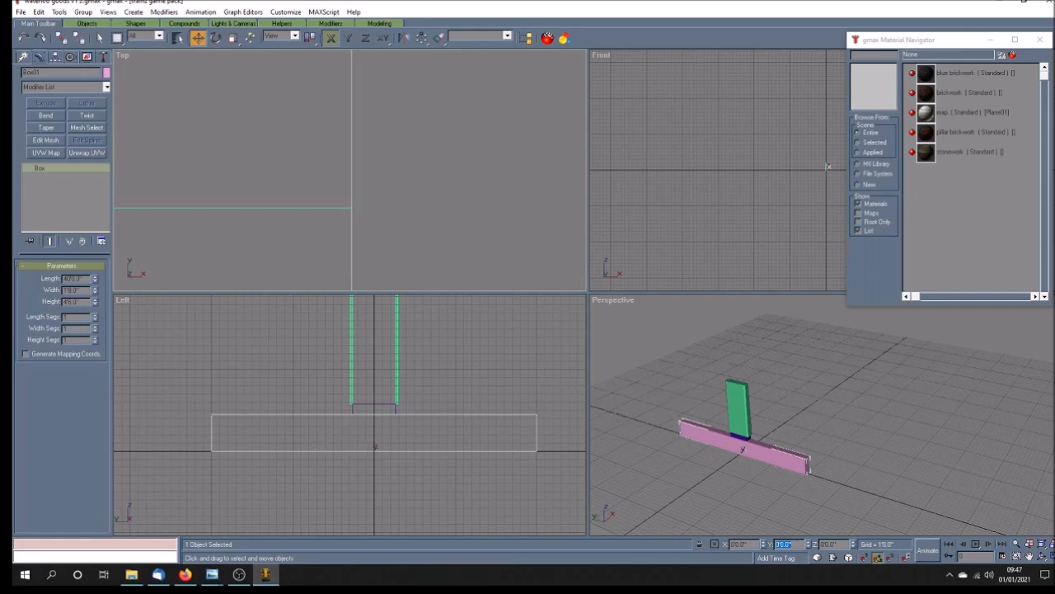
Select the wall box together with both pillar parts and open their pivot adjustment options.
click(329, 371)
scroll(463, 344, down, 5)
scroll(442, 352, up, 5)
scroll(444, 349, down, 2)
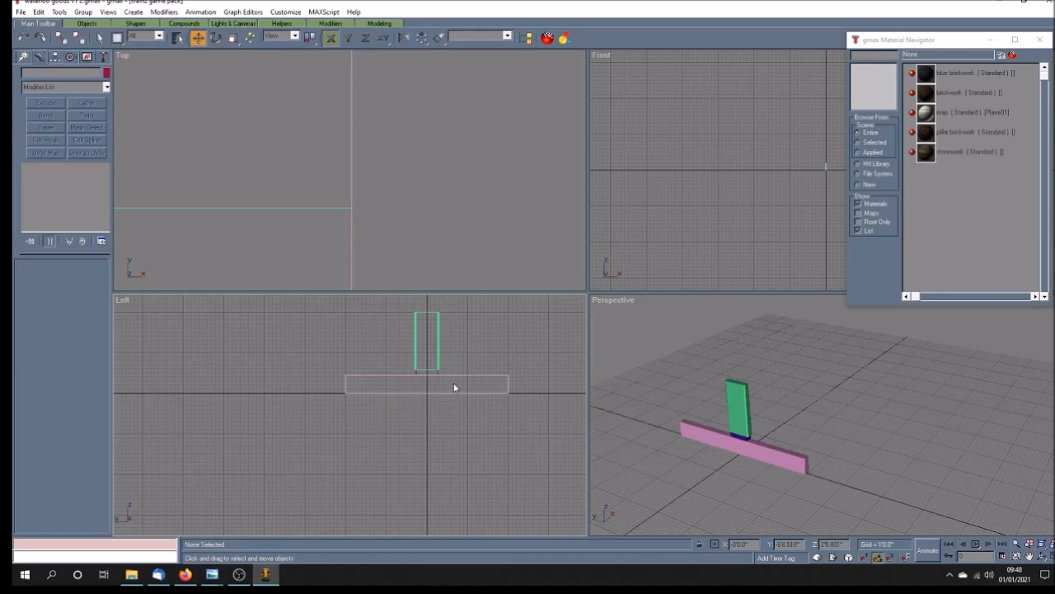
click(454, 375)
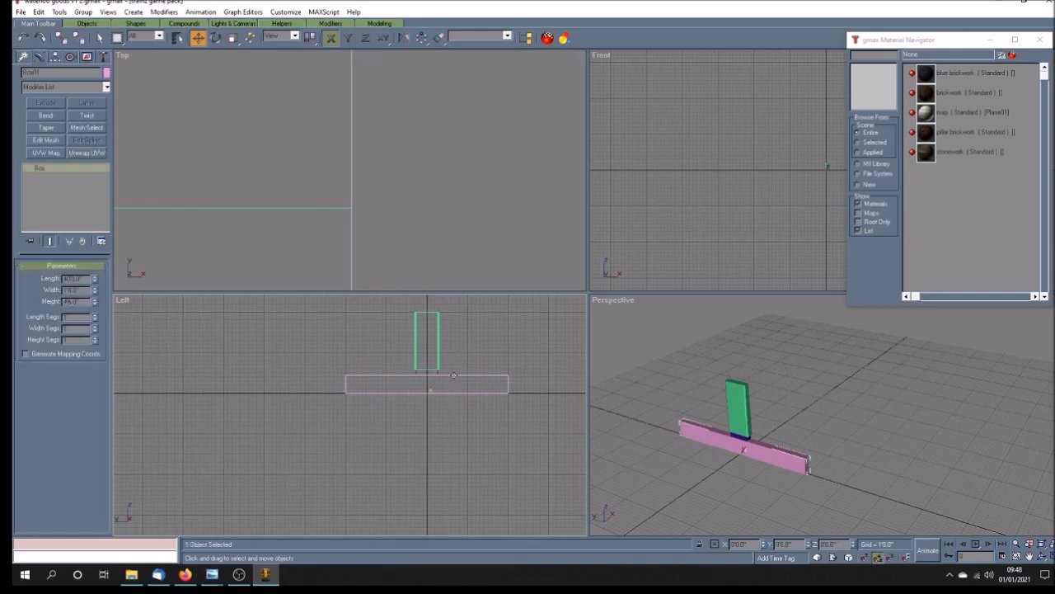
click(1029, 556)
drag(345, 207, 418, 180)
scroll(418, 180, down, 5)
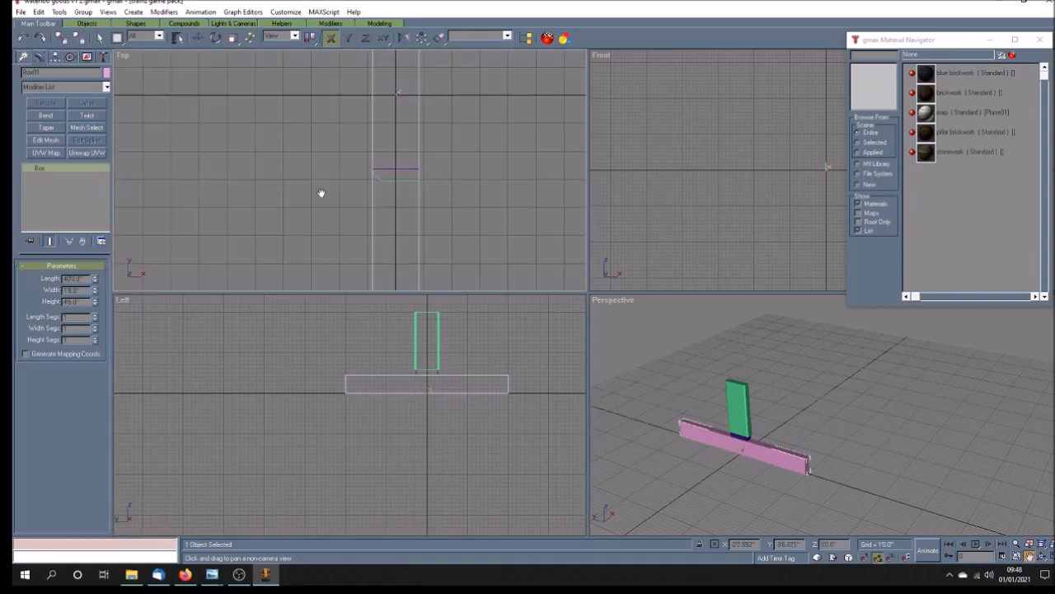
drag(383, 188, 370, 207)
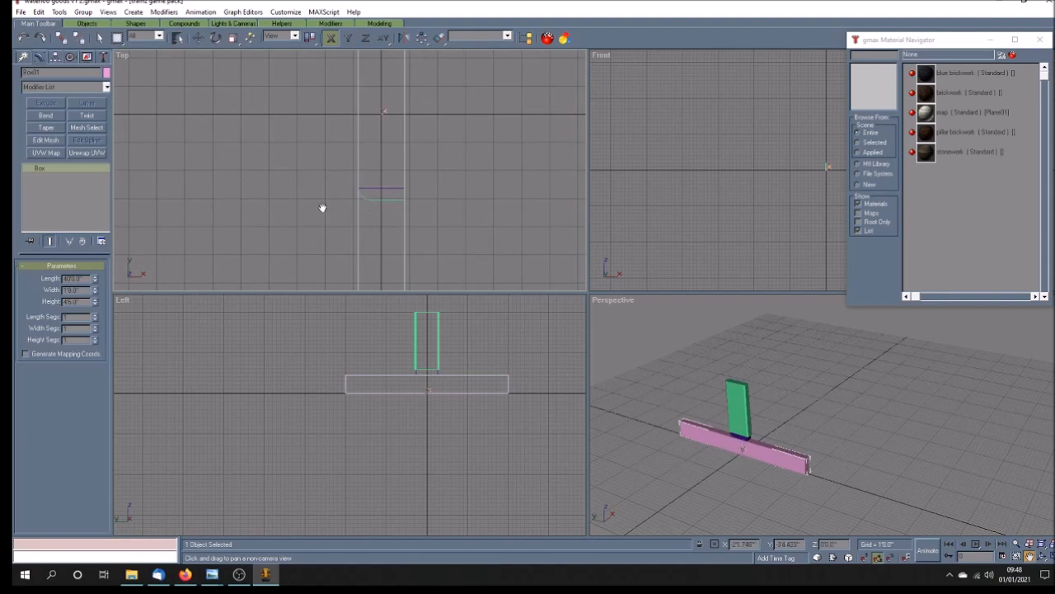
click(198, 39)
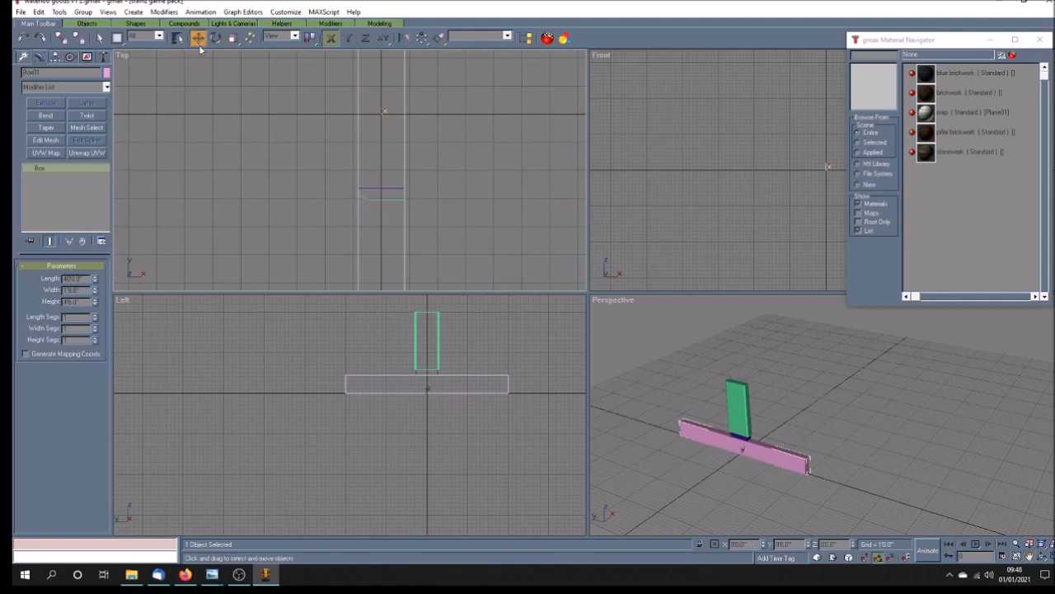
drag(408, 197, 428, 233)
click(54, 57)
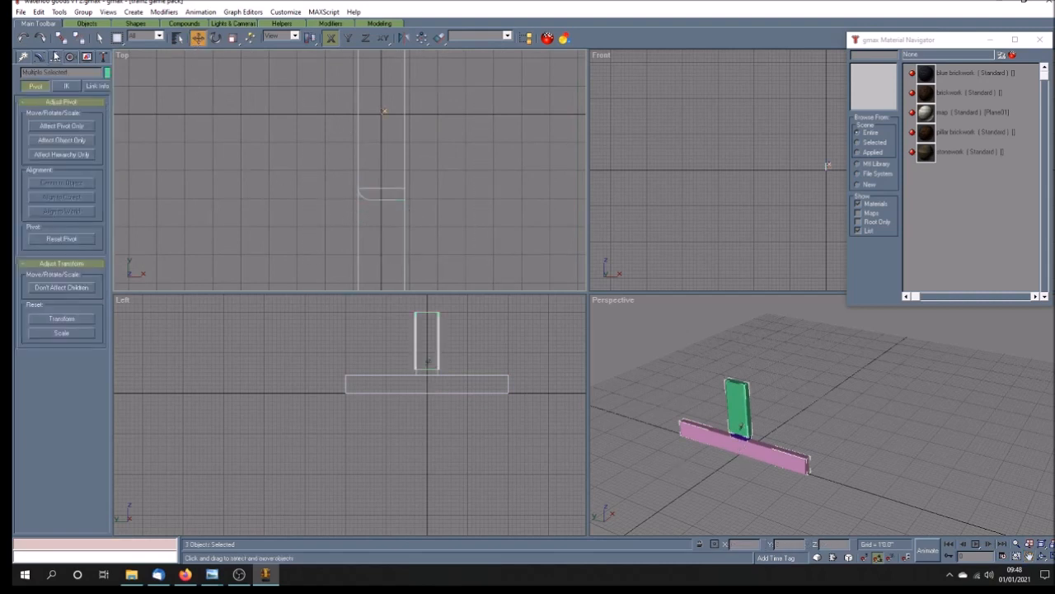
Center the pivot points of the three selected wall objects on their own geometry and finish pivot editing.
click(74, 127)
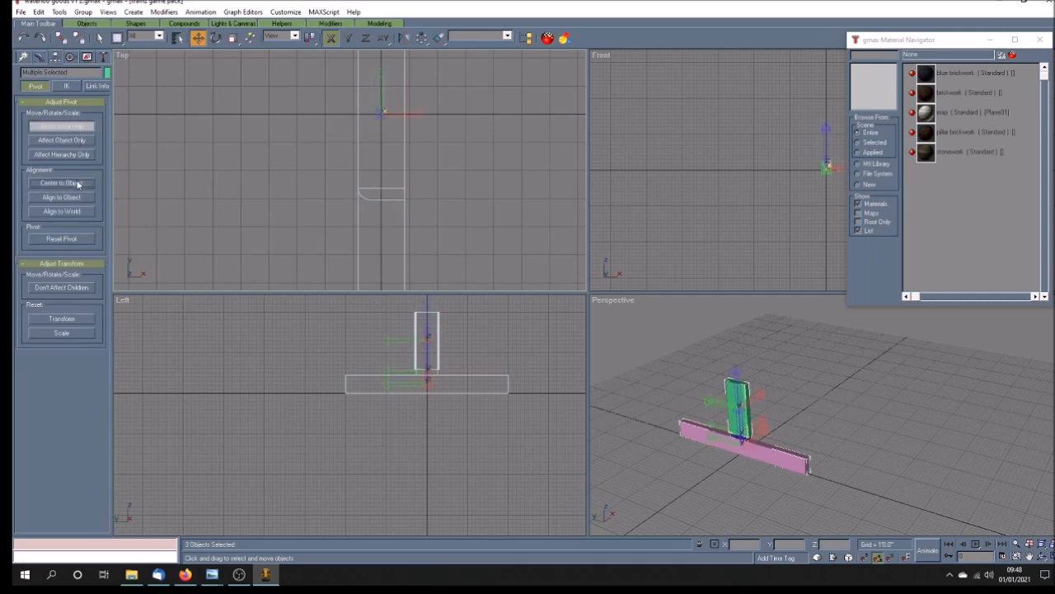
click(329, 214)
click(80, 125)
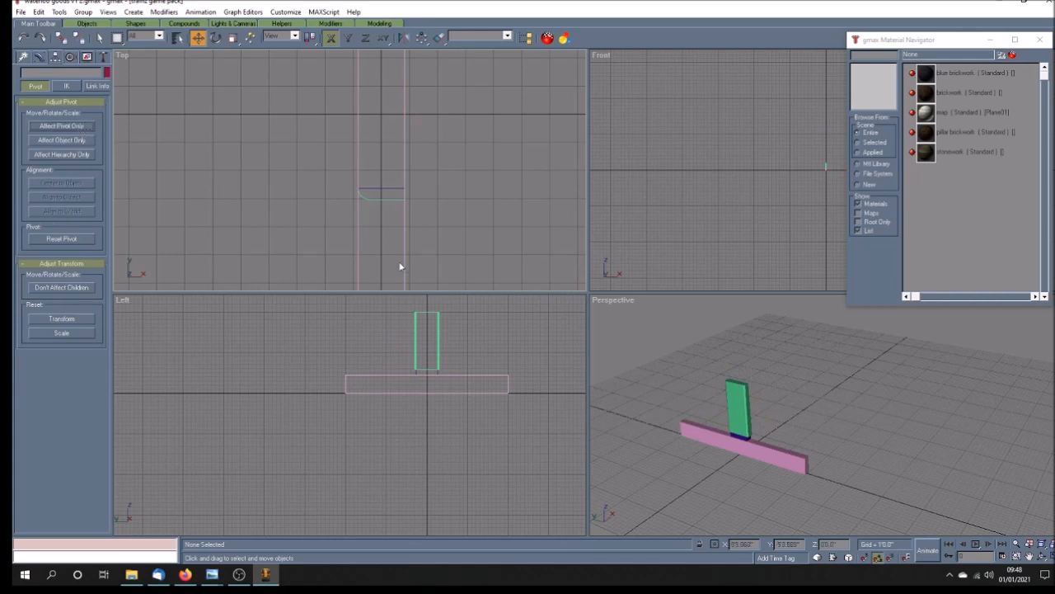
Align the lower wall box with Rectangle02 at the pillar's foot, matching centers in X and Y position.
click(357, 252)
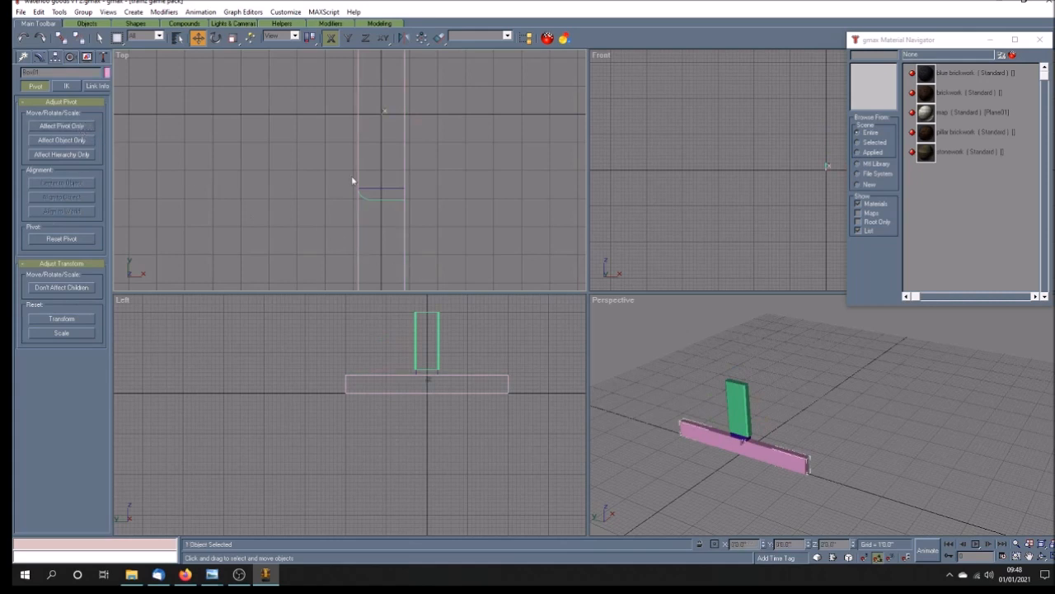
click(438, 37)
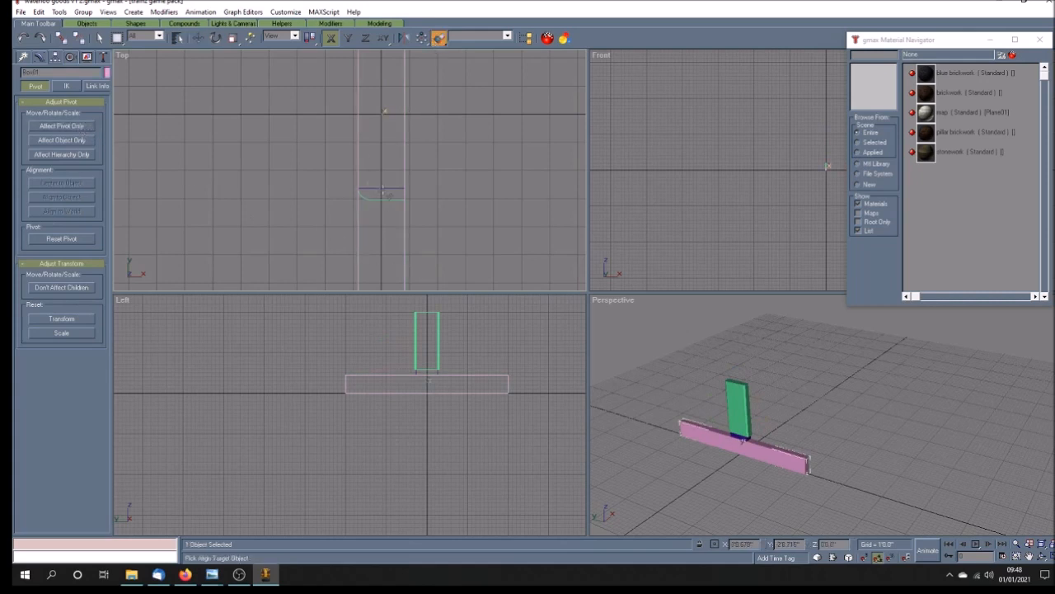
click(382, 190)
click(482, 224)
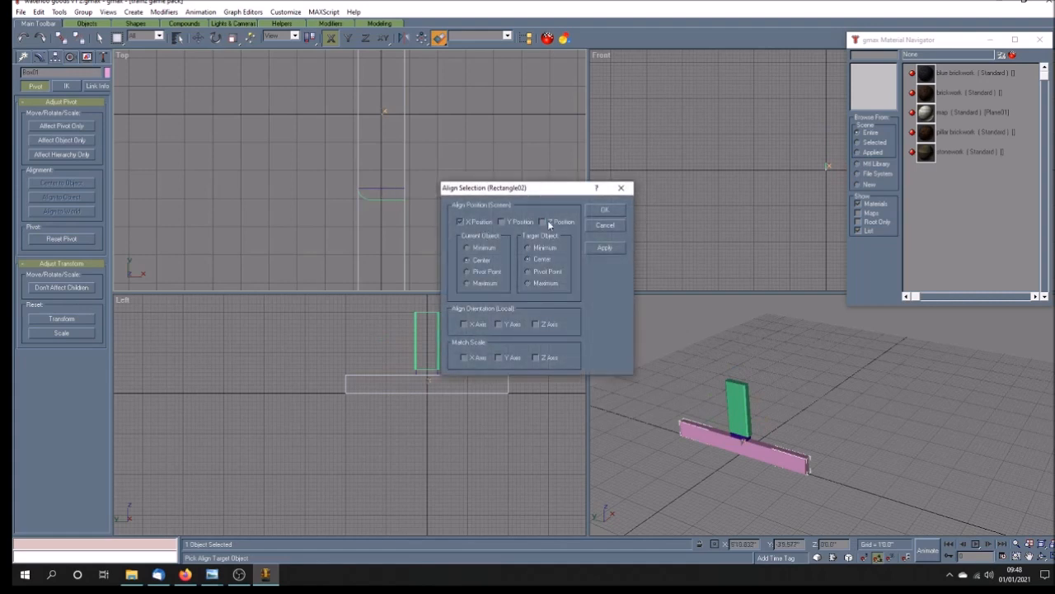
click(523, 221)
click(604, 209)
Open the lower wall box's parameters and examine the brick wall and pillar in the wall example.jpg reference photo.
click(444, 239)
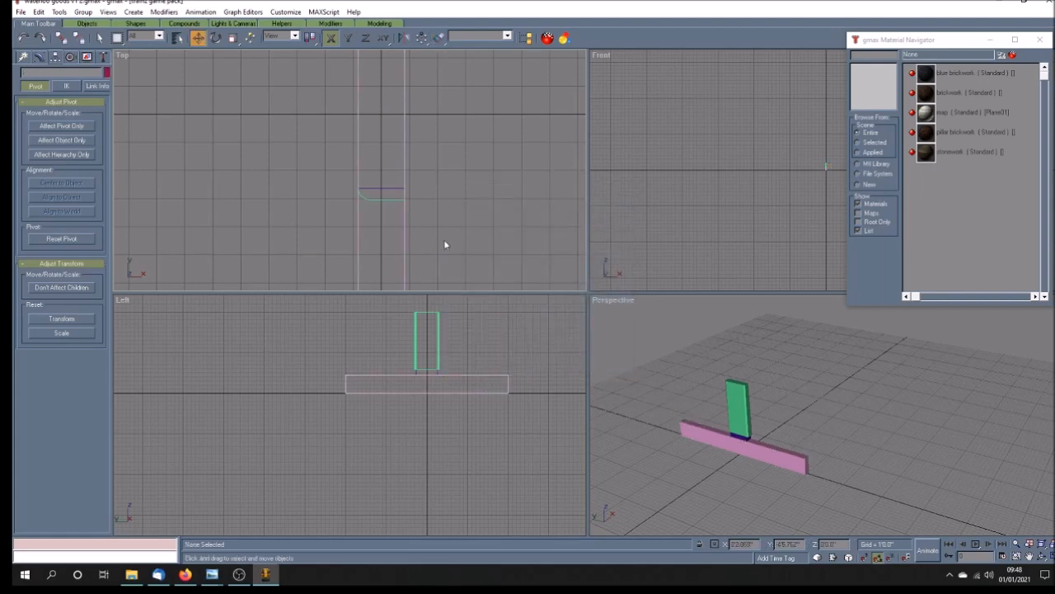
click(358, 239)
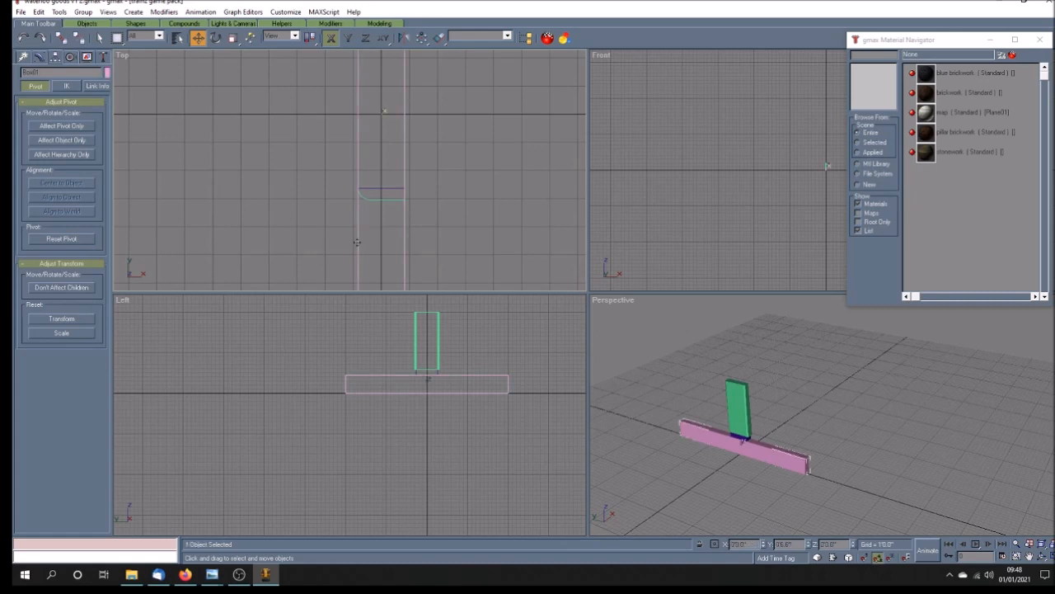
scroll(338, 211, down, 3)
scroll(338, 212, down, 1)
click(40, 58)
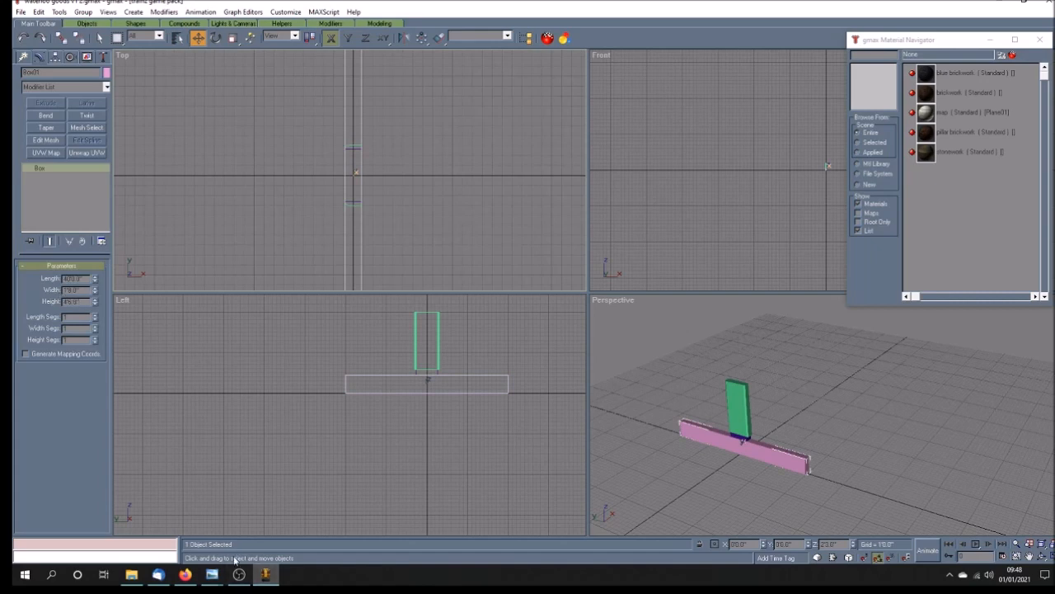
mouse_move(212, 573)
click(246, 519)
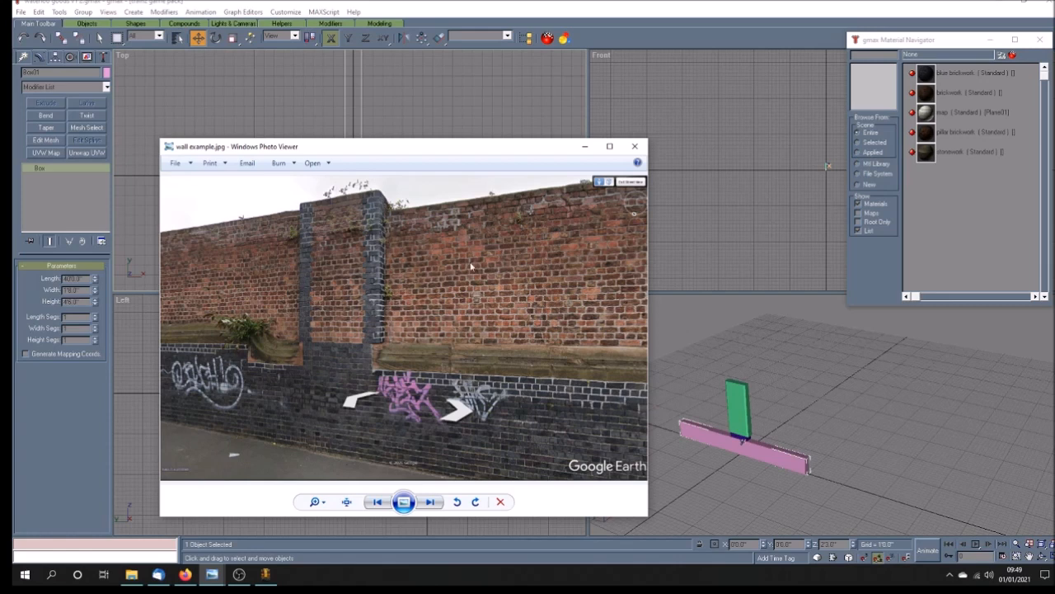
click(394, 11)
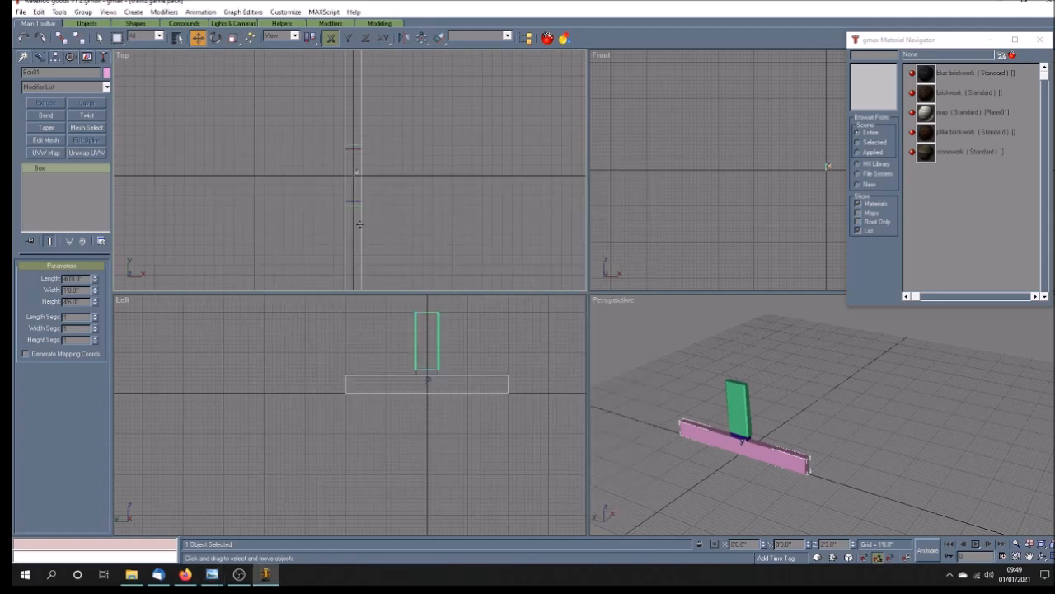
double_click(67, 290)
text(1'8)
key(Return)
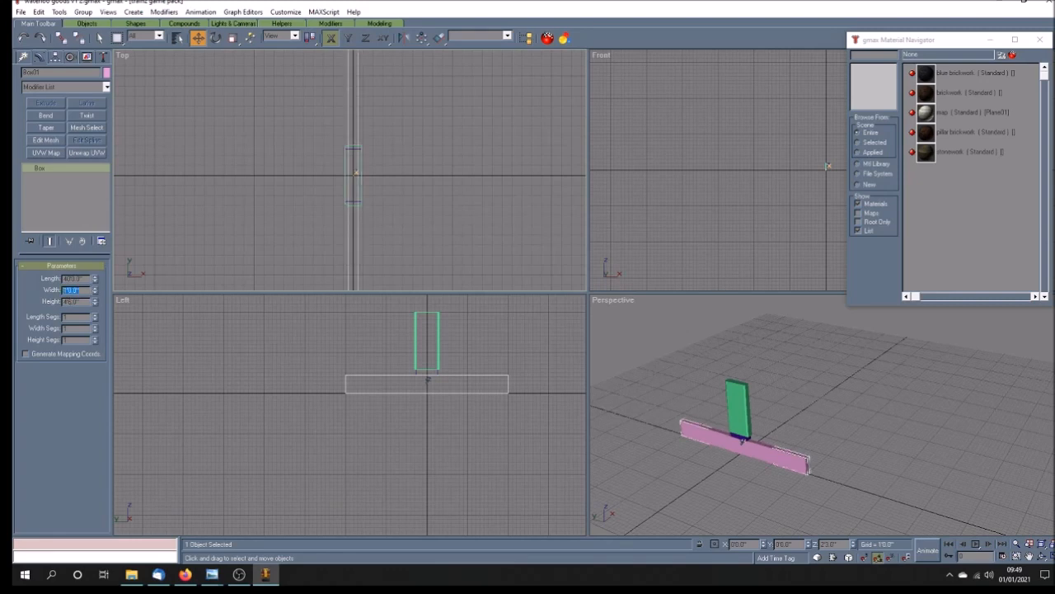
click(24, 38)
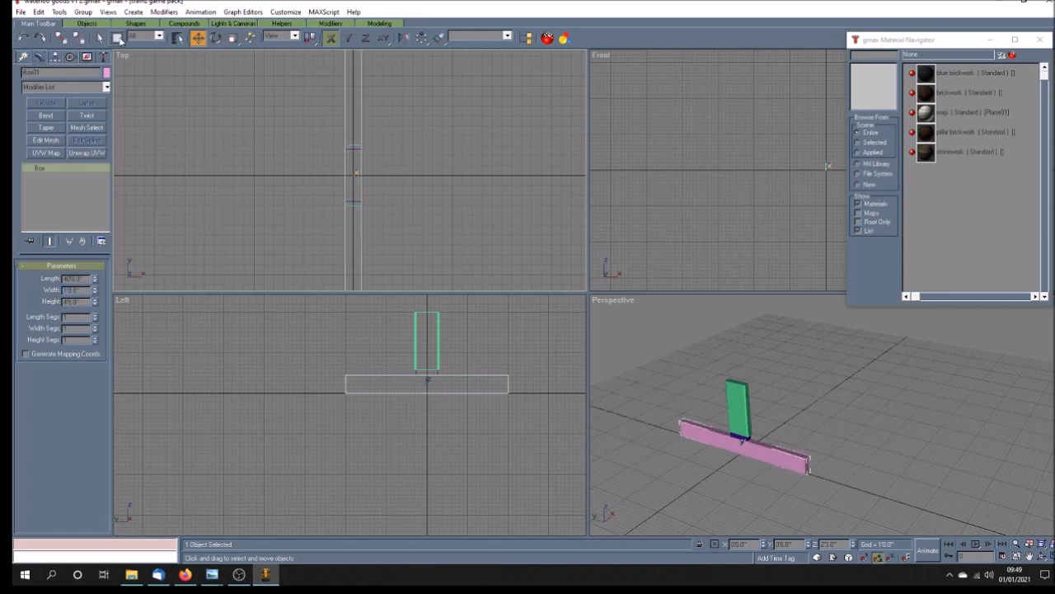
Clone the lower wall box as a copy and set the copy's width to 1'0".
click(38, 11)
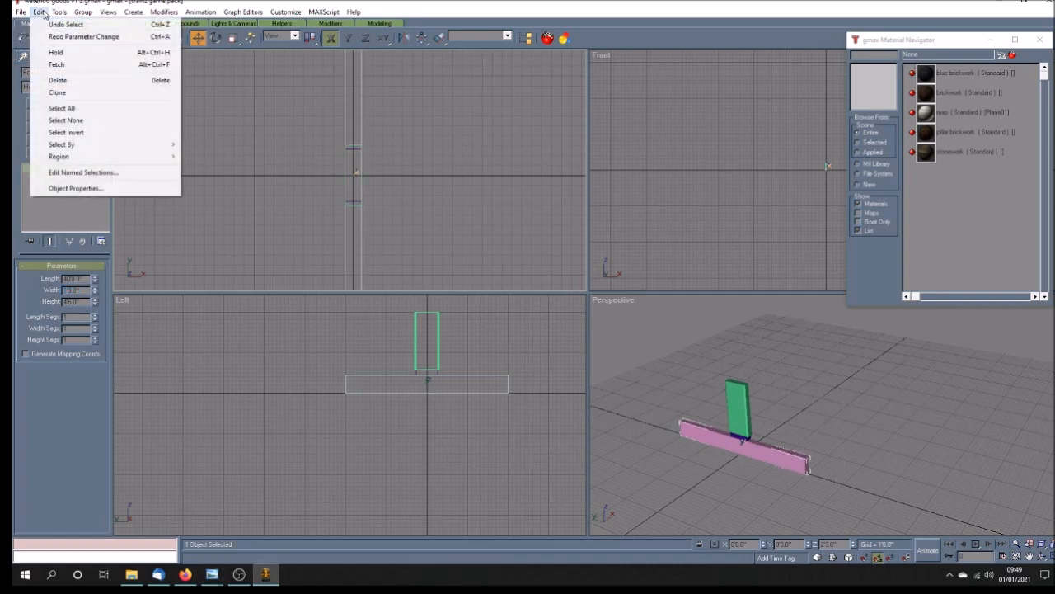
click(76, 93)
click(501, 320)
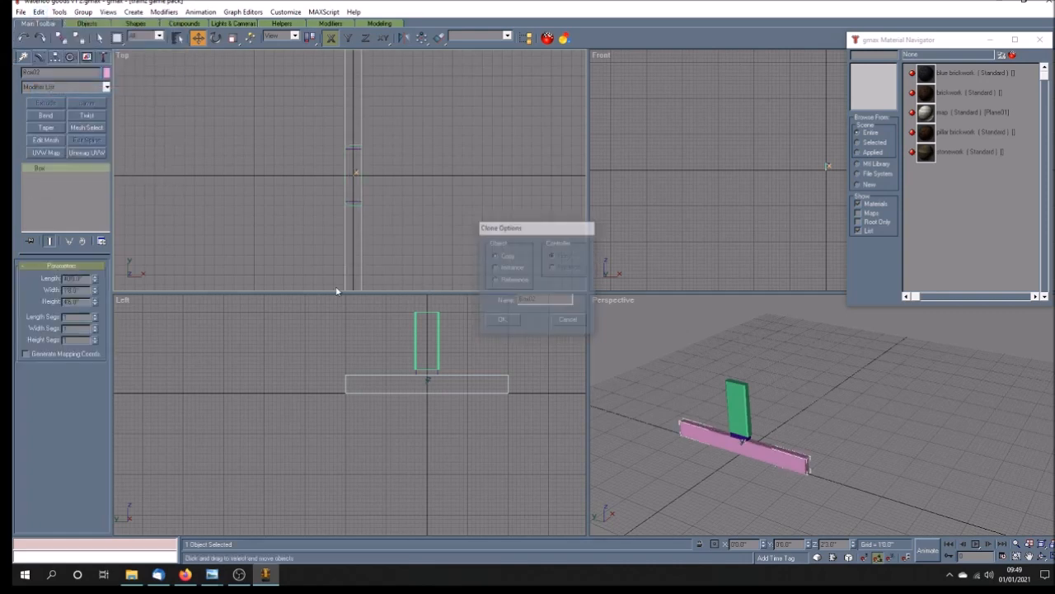
double_click(68, 290)
text(0)
key(Return)
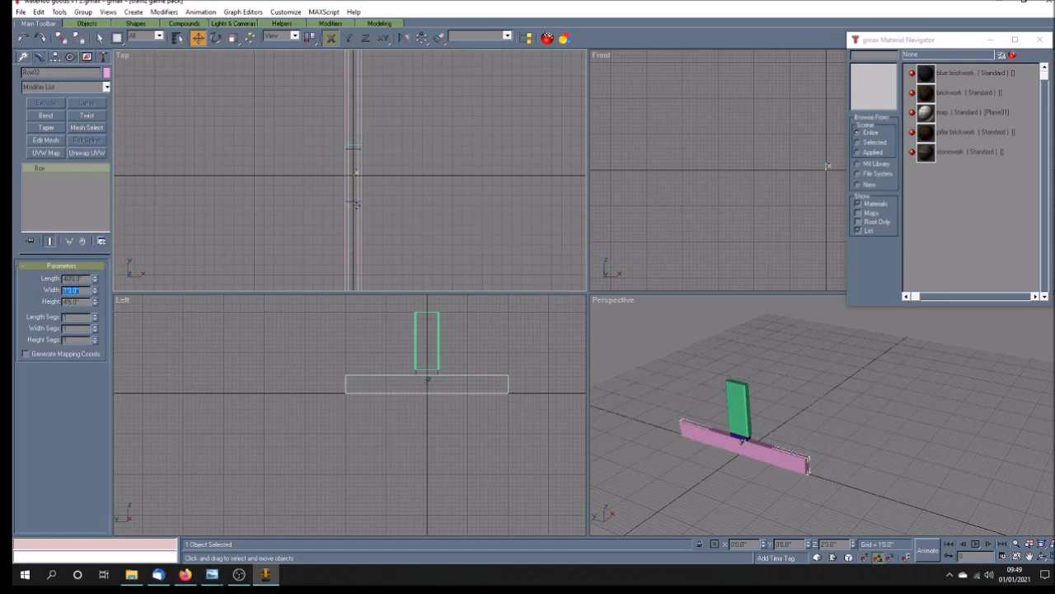
Offset the cloned box to X 0'4" and set its height to 15'6".
drag(358, 194, 360, 194)
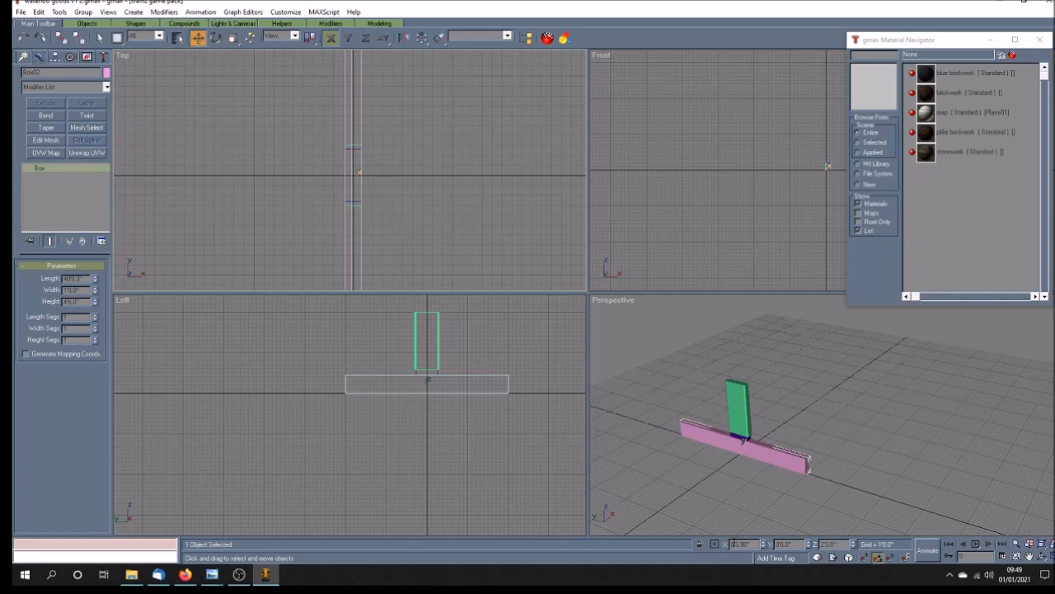
double_click(738, 545)
drag(840, 545, 820, 544)
drag(67, 302, 59, 304)
key(Return)
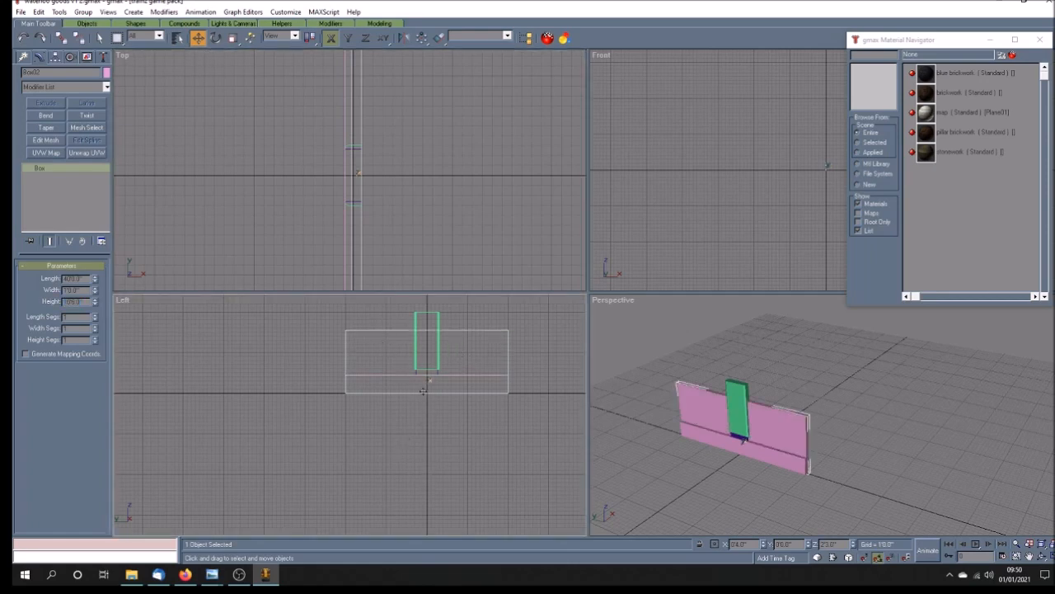
Raise the cloned box to rest on top of the lower wall, trimming its Z position to a whole inch.
drag(427, 381, 427, 363)
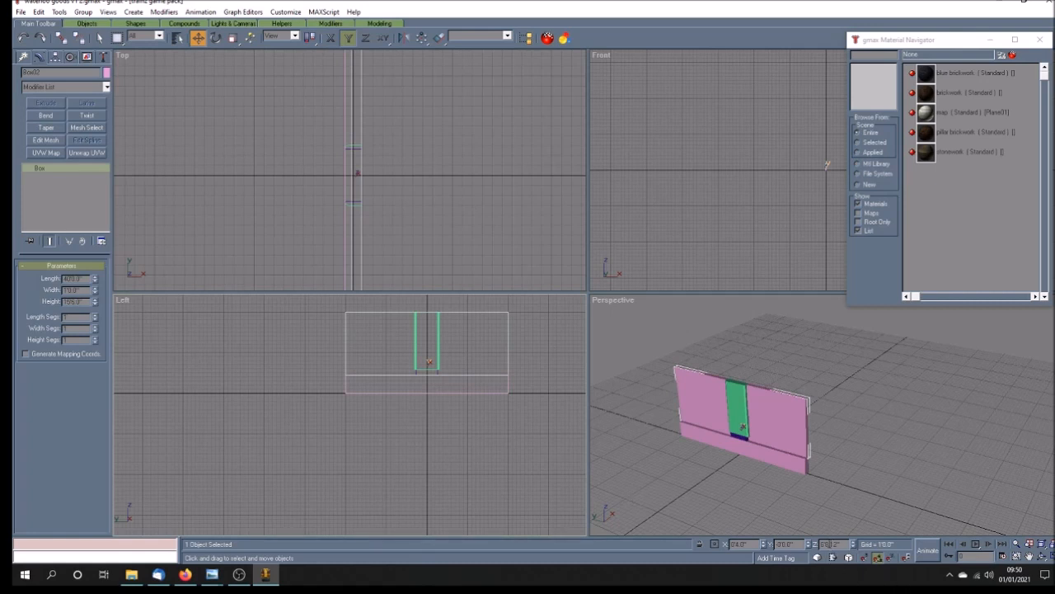
drag(828, 544, 860, 545)
key(BackSpace)
key(Return)
click(762, 485)
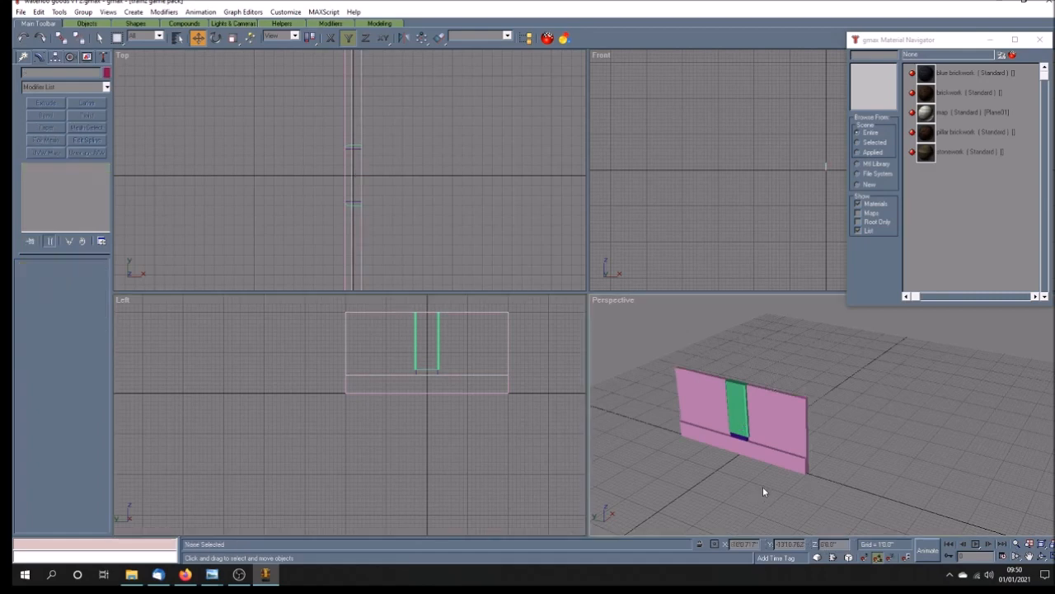
Compare the wall model in an enlarged perspective view with the wall example.jpg photo.
click(1029, 557)
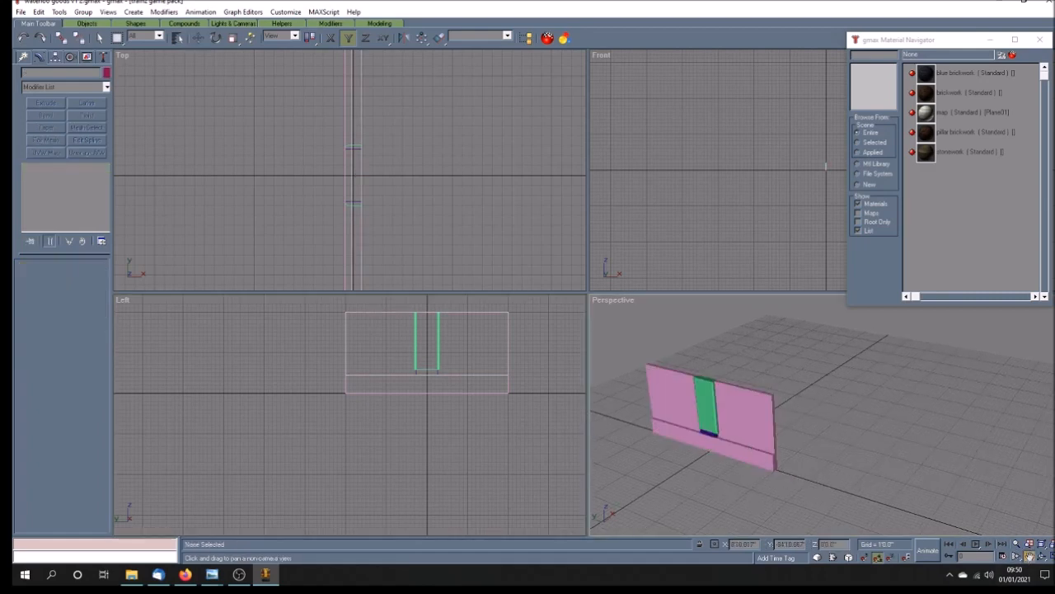
click(1049, 557)
click(1042, 557)
drag(459, 337, 486, 322)
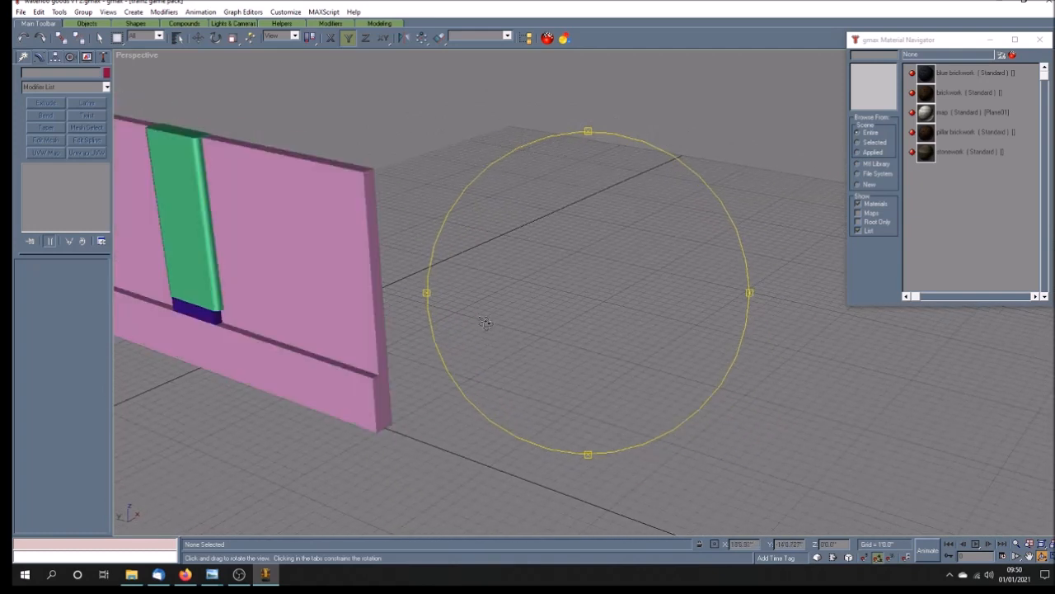
mouse_move(212, 574)
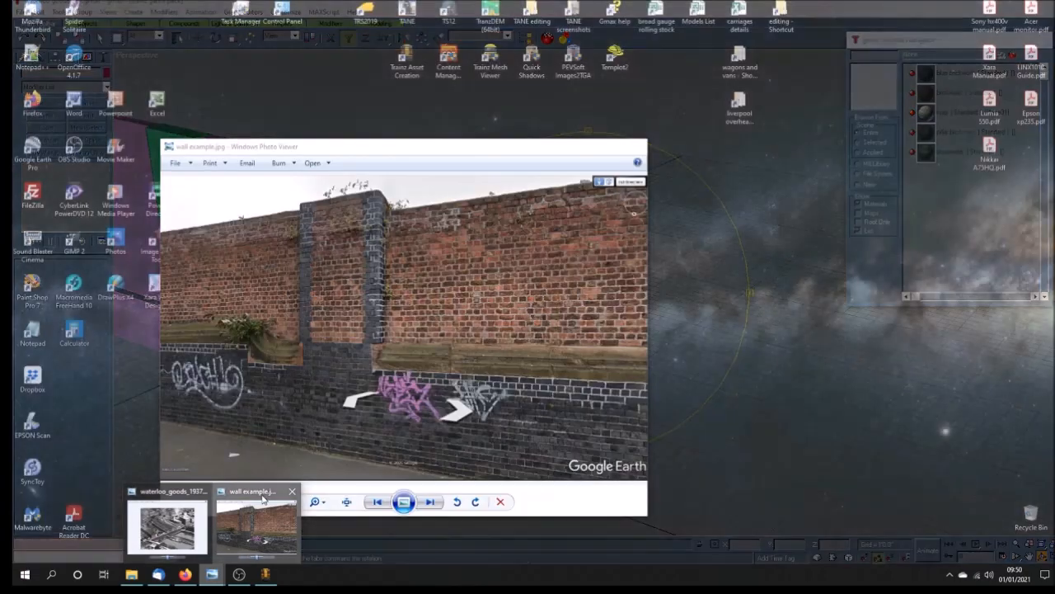
click(262, 505)
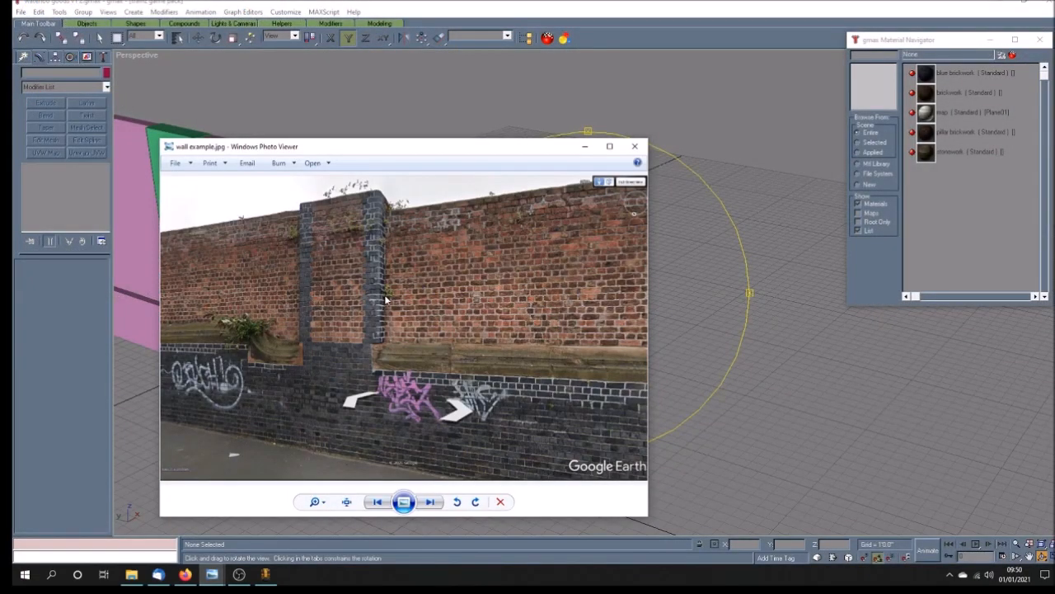
drag(349, 157, 560, 165)
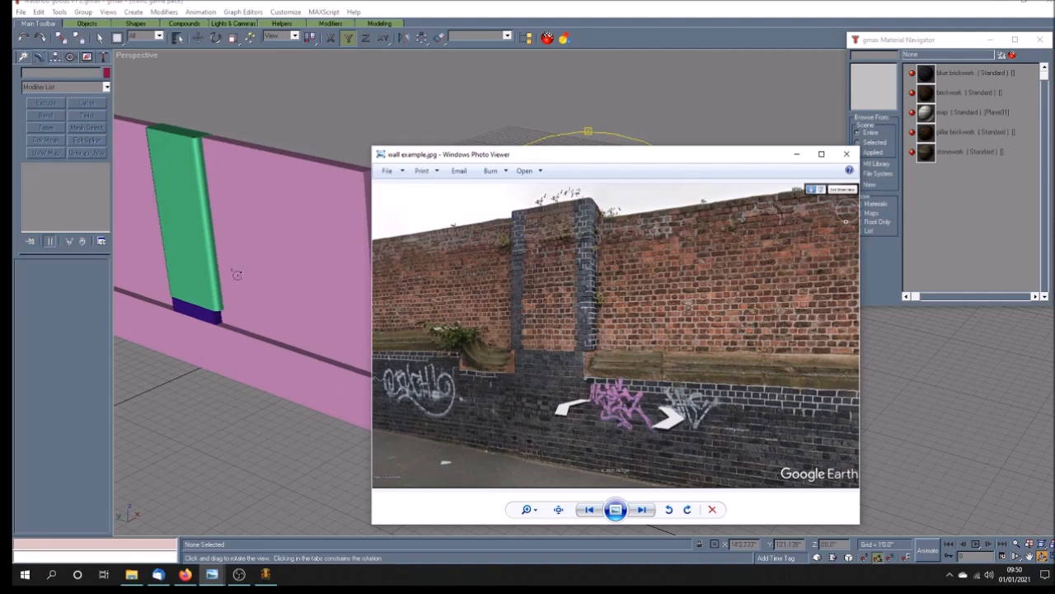
Set the upper wall box's width to 0'10".
click(100, 38)
click(247, 143)
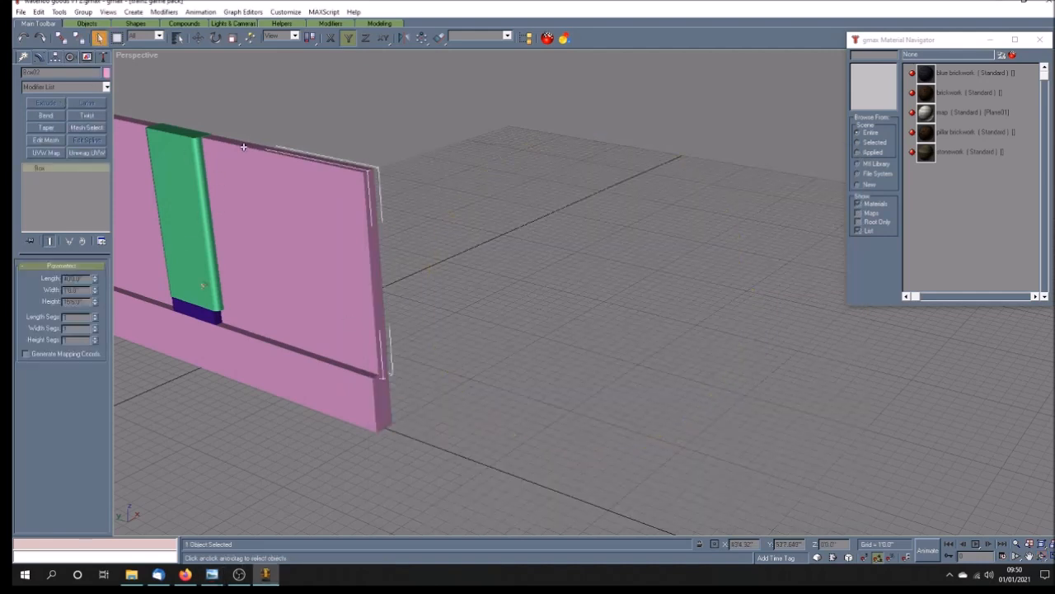
double_click(74, 291)
text(0)
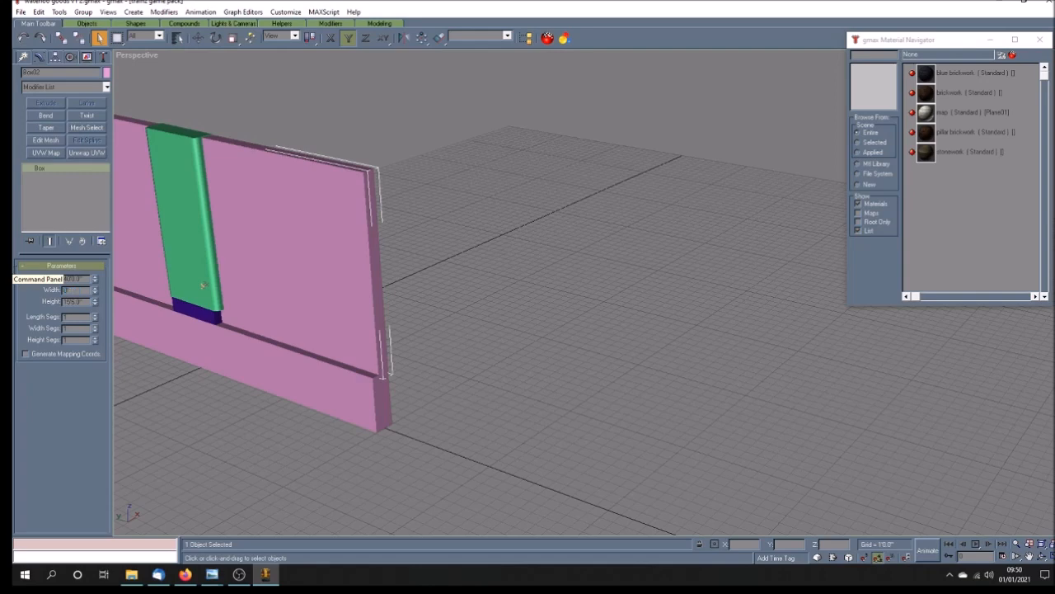
key(Return)
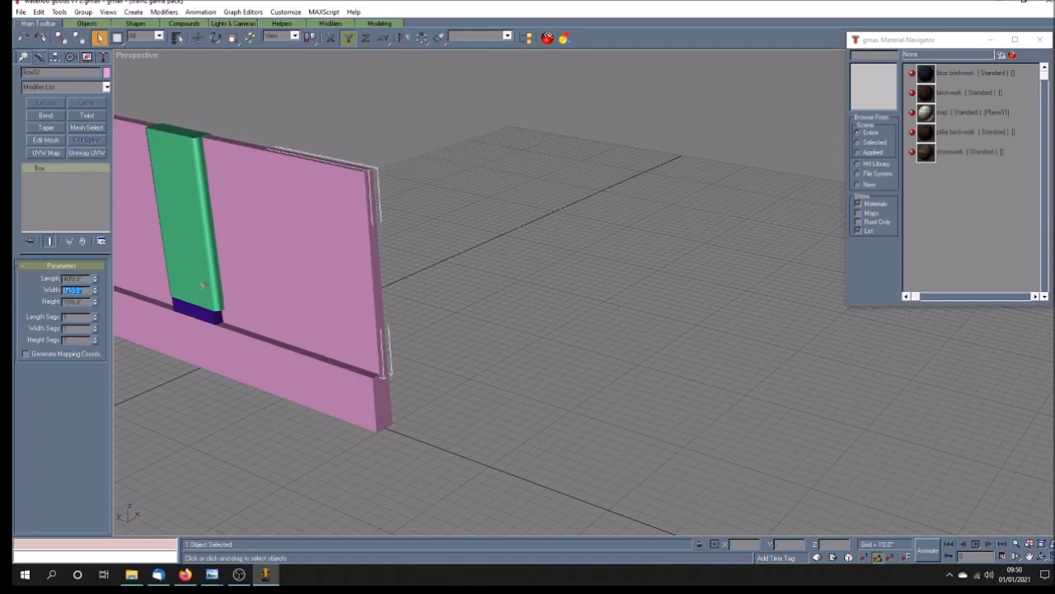
Change the upper wall box's object color to dark red.
key(w)
click(382, 167)
scroll(390, 177, up, 3)
scroll(391, 177, up, 3)
click(421, 192)
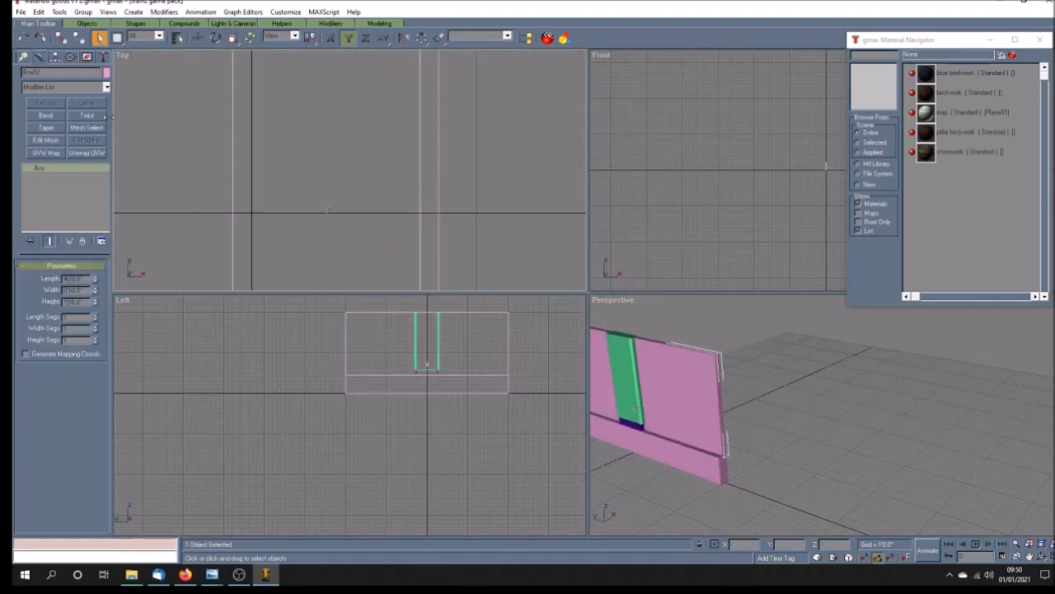
click(107, 75)
click(453, 278)
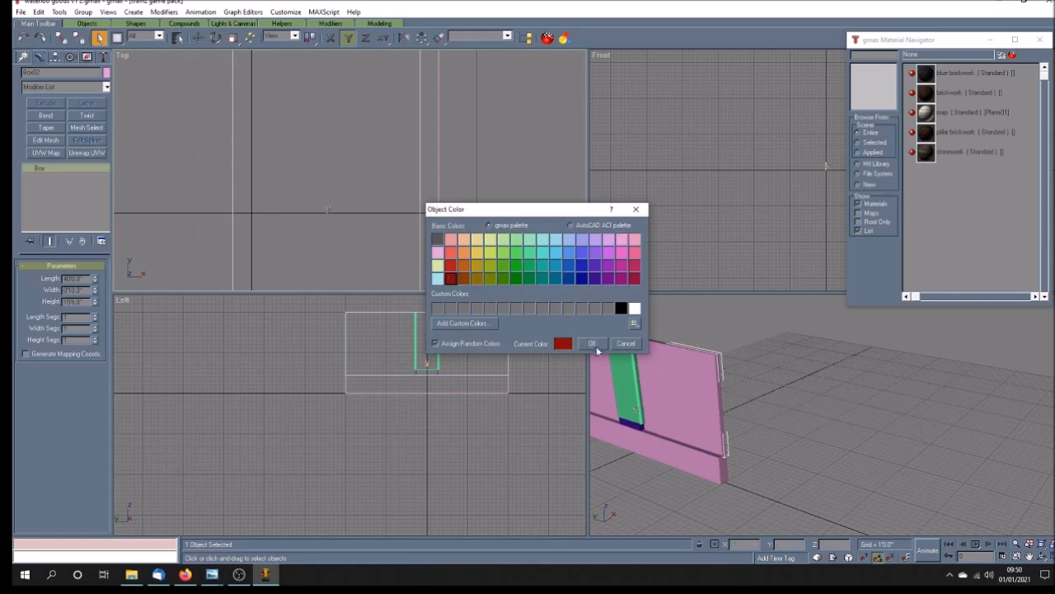
click(596, 344)
Move the upper wall box along X flush with the lower wall's face, setting its X position to 0'5".
click(198, 37)
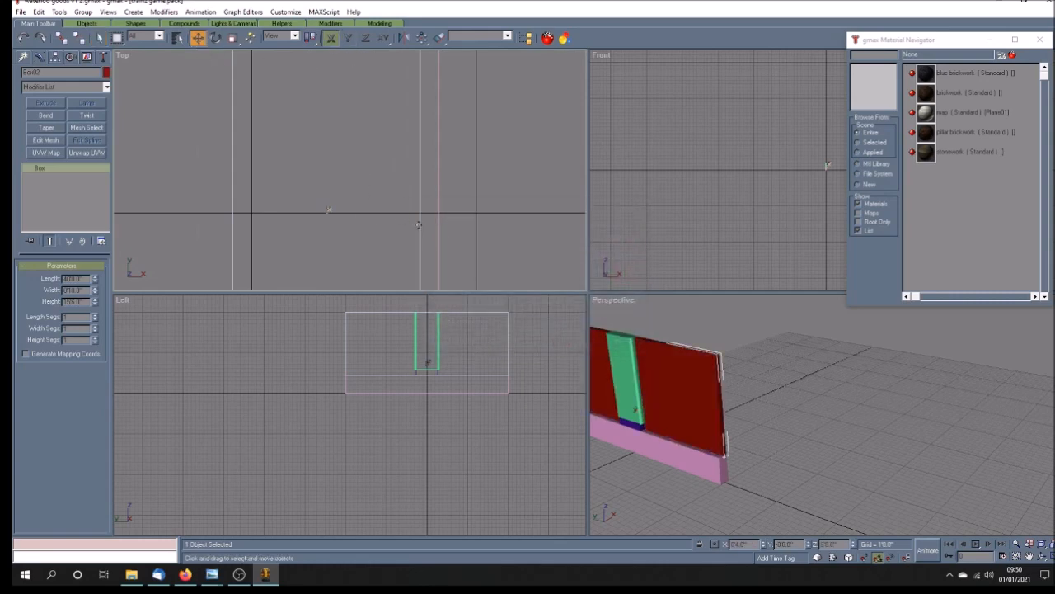
drag(419, 224, 436, 226)
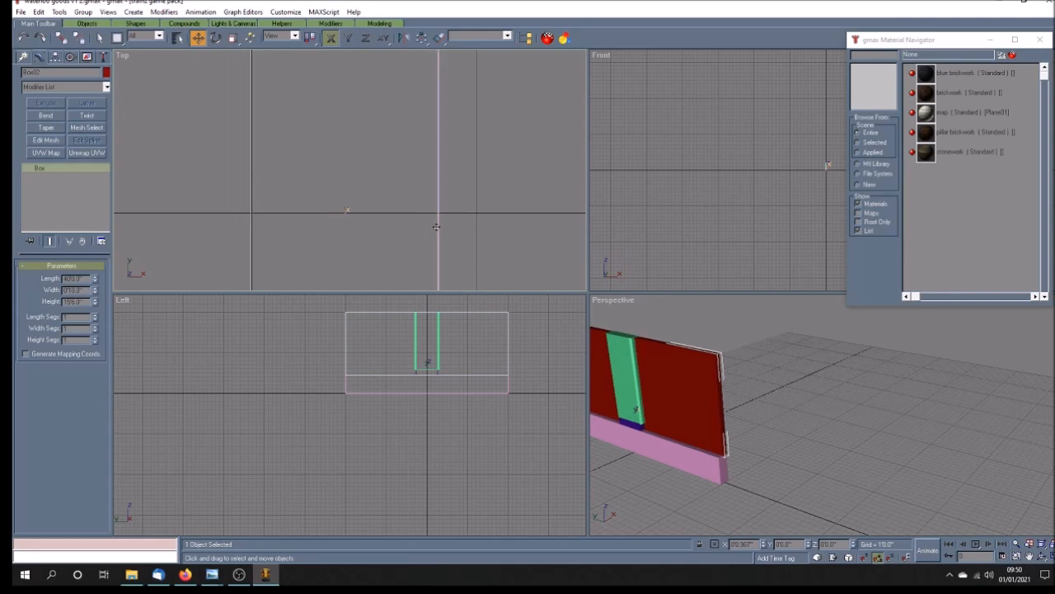
drag(436, 227, 436, 227)
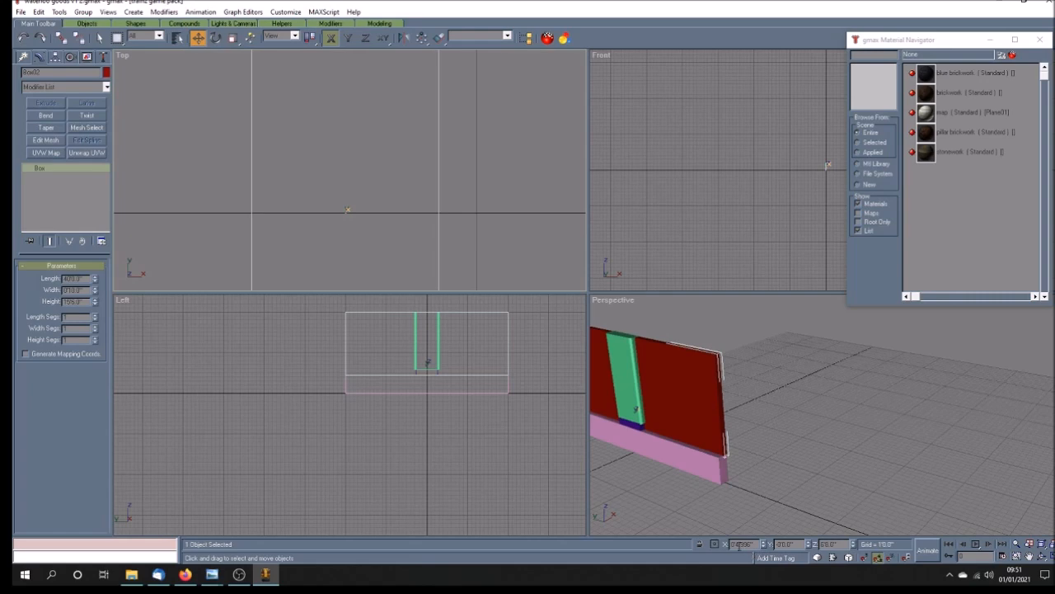
drag(738, 545, 769, 544)
text(5)
key(Return)
Deselect the upper wall and inspect the assembled wall from an angle in an enlarged perspective view.
click(650, 485)
click(1029, 556)
mouse_move(643, 429)
mouse_down()
mouse_move(753, 447)
mouse_move(767, 475)
mouse_up()
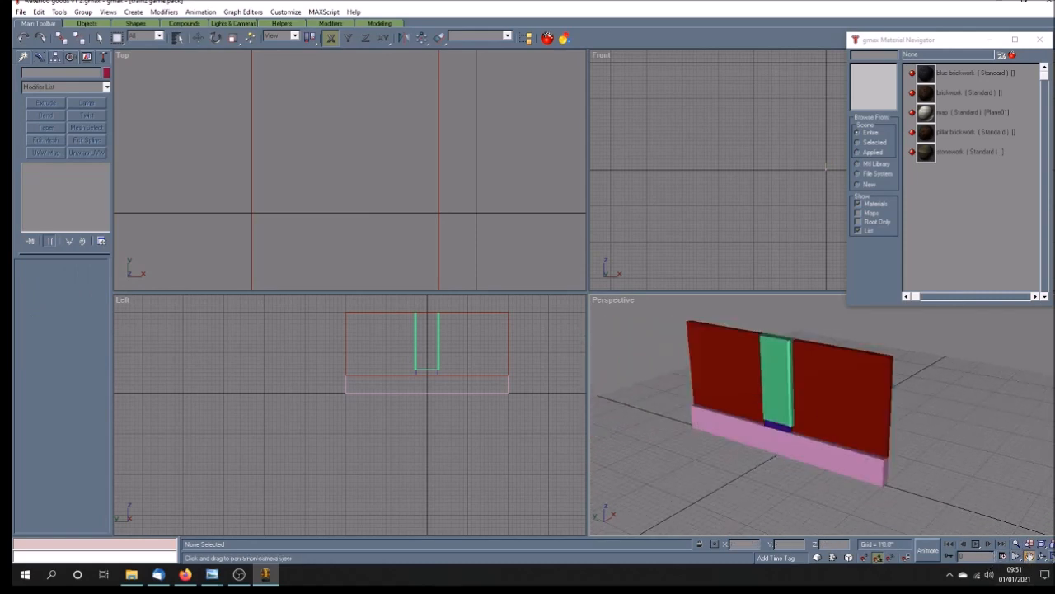
click(1043, 557)
mouse_move(626, 422)
mouse_down()
mouse_move(577, 403)
mouse_move(516, 403)
mouse_up()
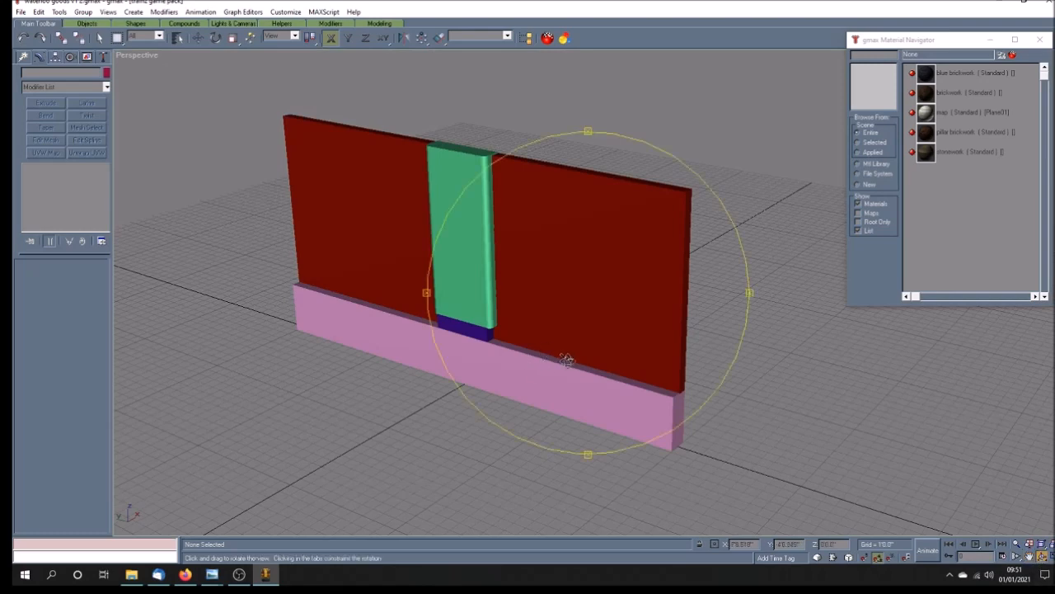
mouse_move(566, 360)
mouse_down()
mouse_move(506, 365)
mouse_move(497, 360)
mouse_move(506, 337)
mouse_move(558, 332)
mouse_move(511, 348)
mouse_move(536, 388)
mouse_move(527, 384)
mouse_up()
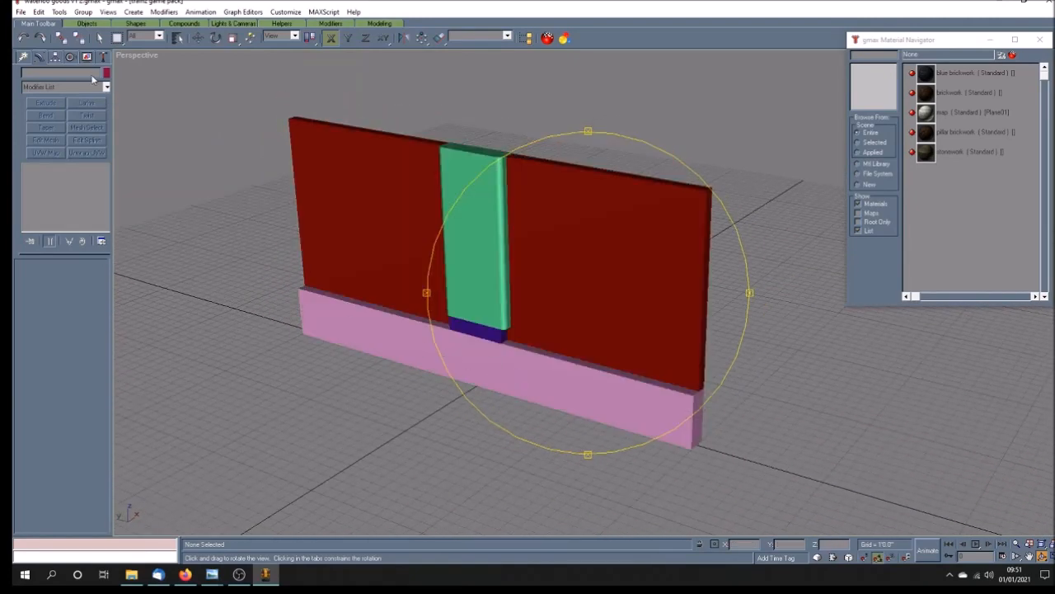
Select the upper wall box and apply the brickwork material to it.
drag(481, 382, 479, 386)
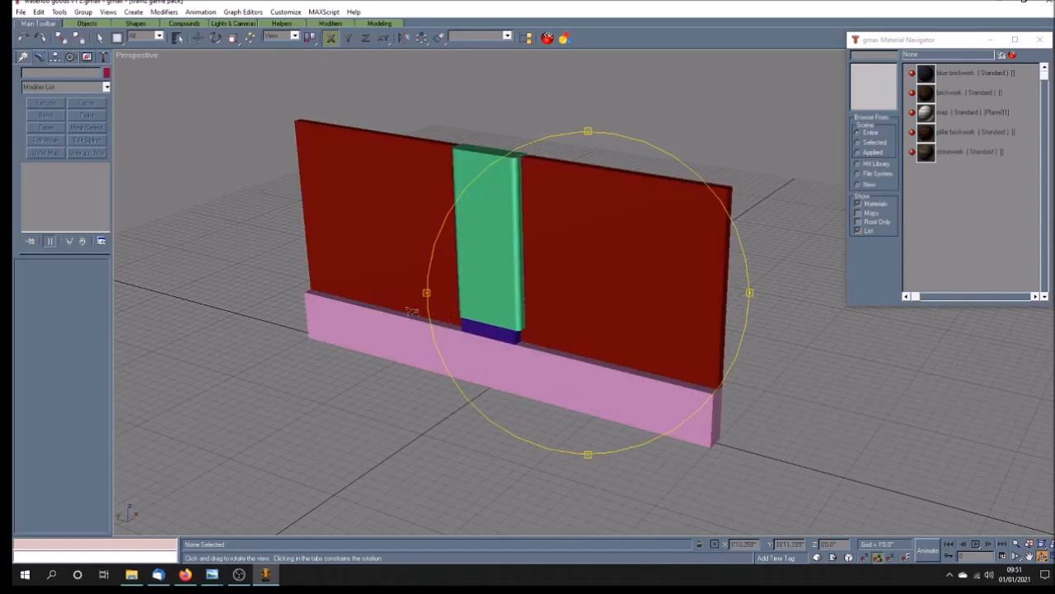
right_click(266, 241)
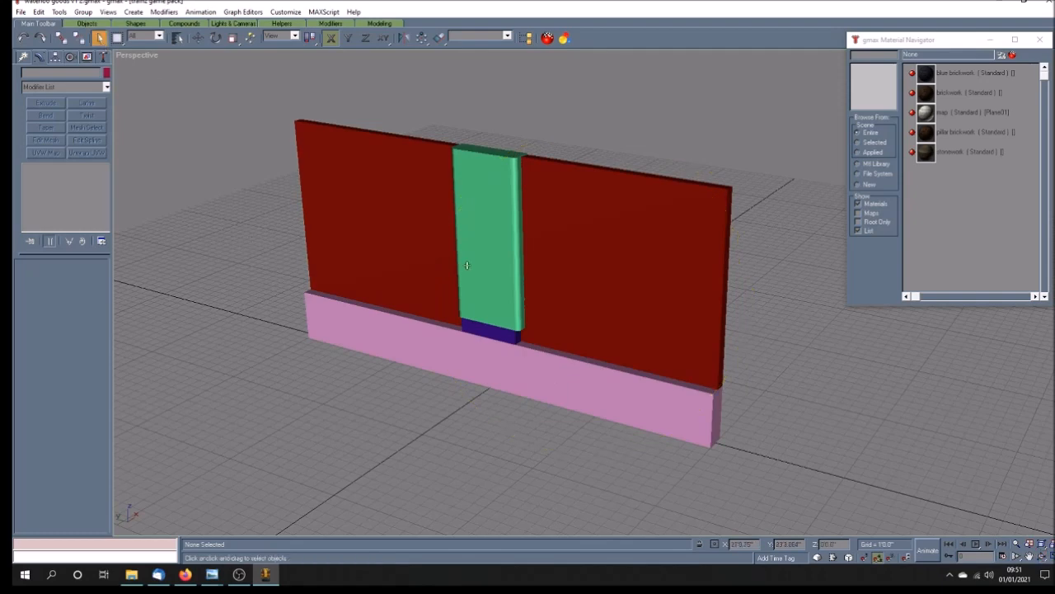
click(619, 271)
click(977, 92)
click(1002, 55)
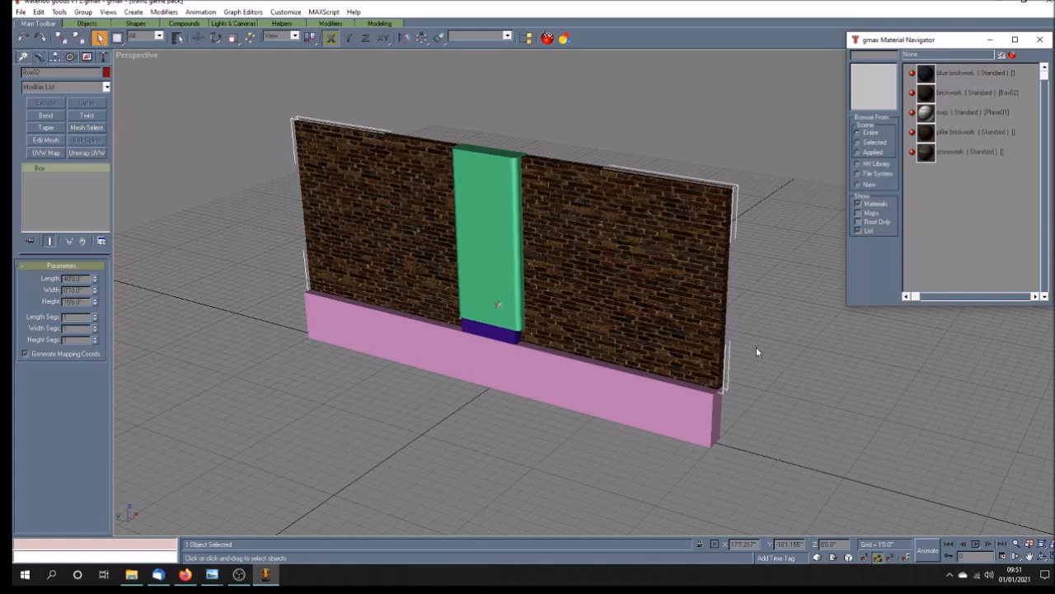
Add an Unwrap UVW modifier to the upper wall, select its front face, and show only that face's UVs in the UV editor.
click(76, 155)
click(58, 282)
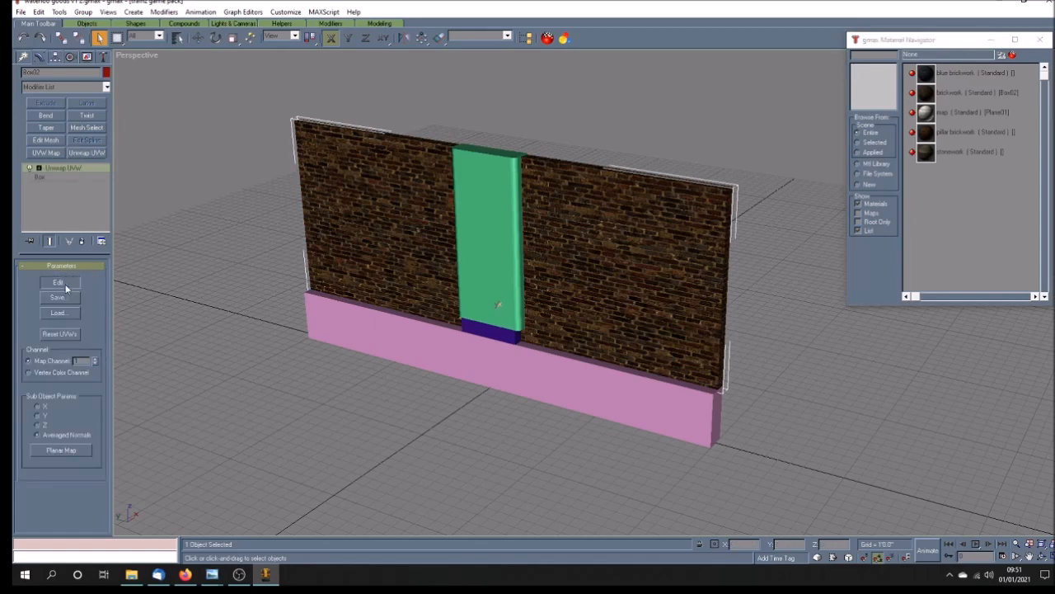
drag(568, 134, 334, 177)
click(39, 168)
click(61, 177)
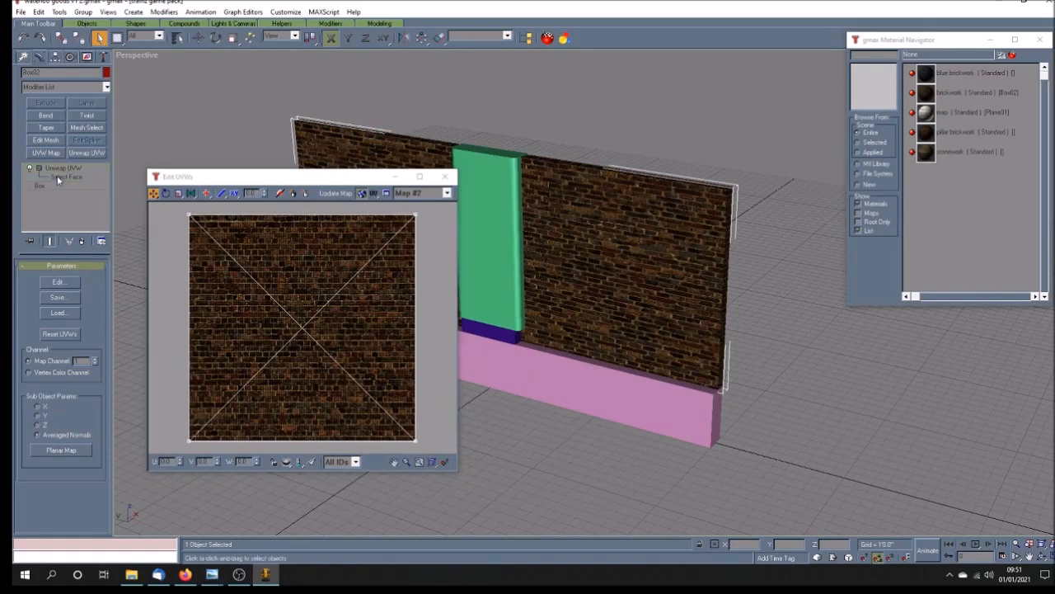
click(578, 282)
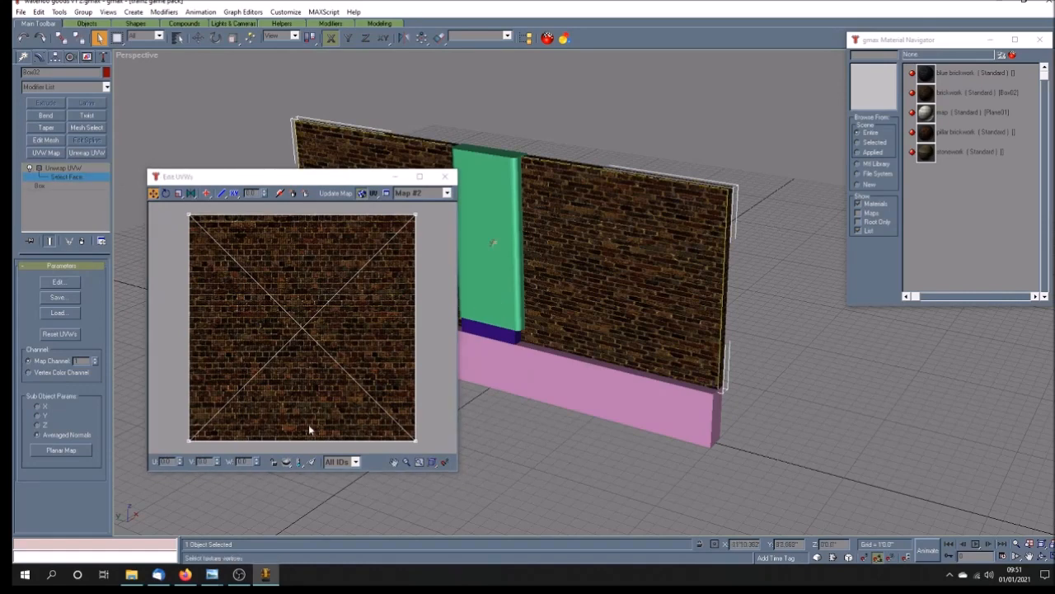
click(312, 463)
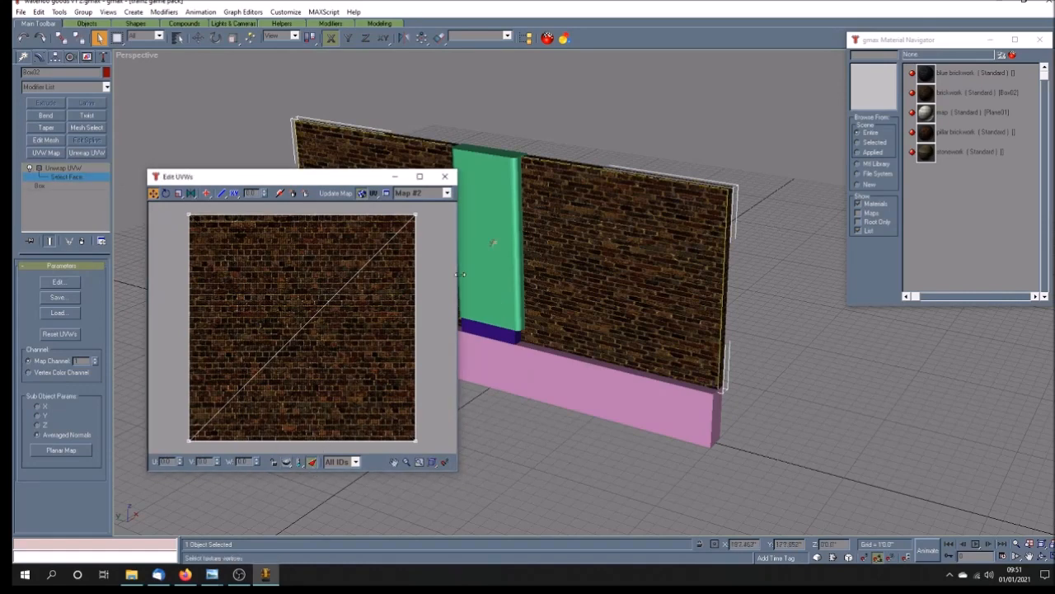
Set the U coordinate of the upper wall face's right-edge texture vertices to 2.0, then close the UV editor and deselect the wall.
drag(436, 215, 404, 450)
drag(175, 462, 111, 455)
text(2)
key(Return)
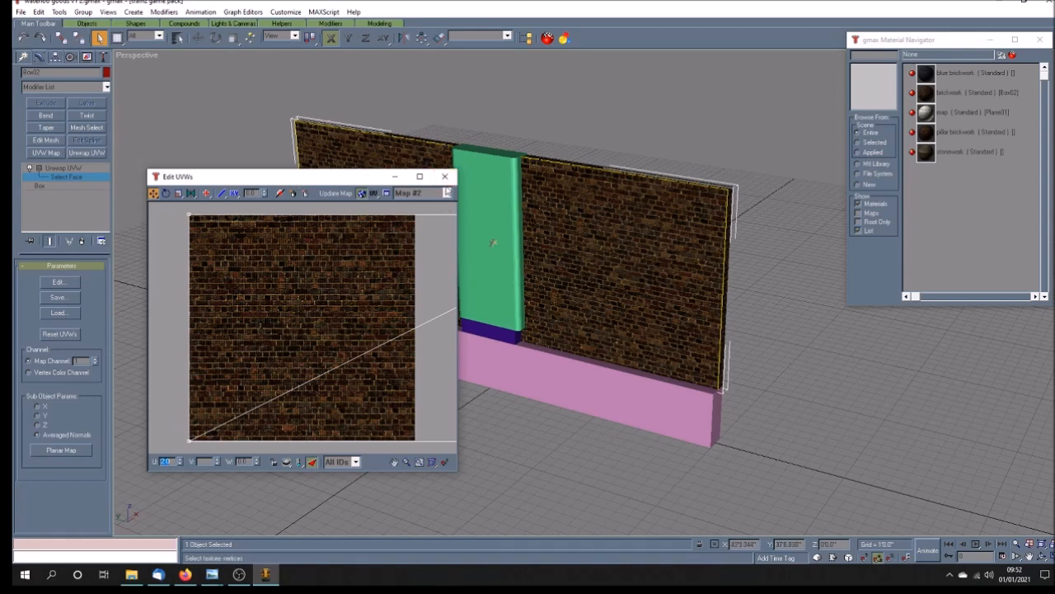
click(445, 175)
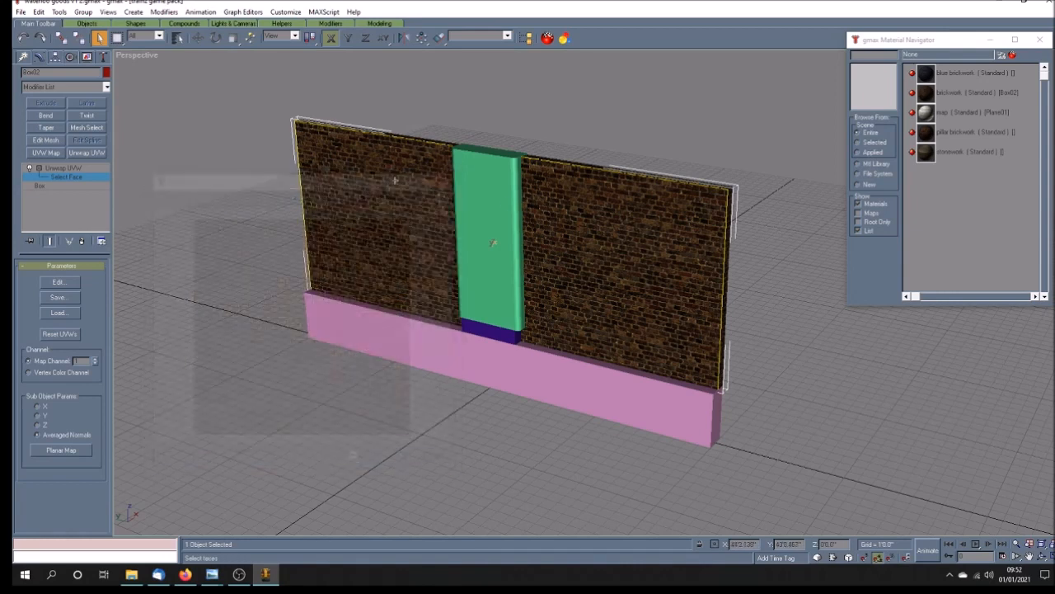
click(81, 169)
click(435, 404)
Apply the blue brickwork material to the lower wall box.
click(549, 387)
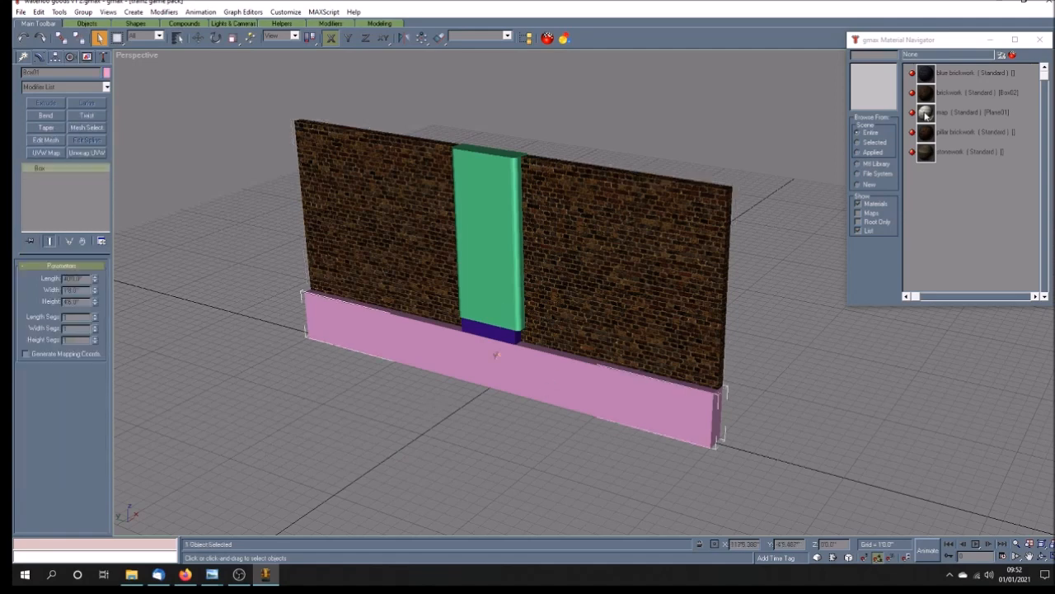
click(952, 73)
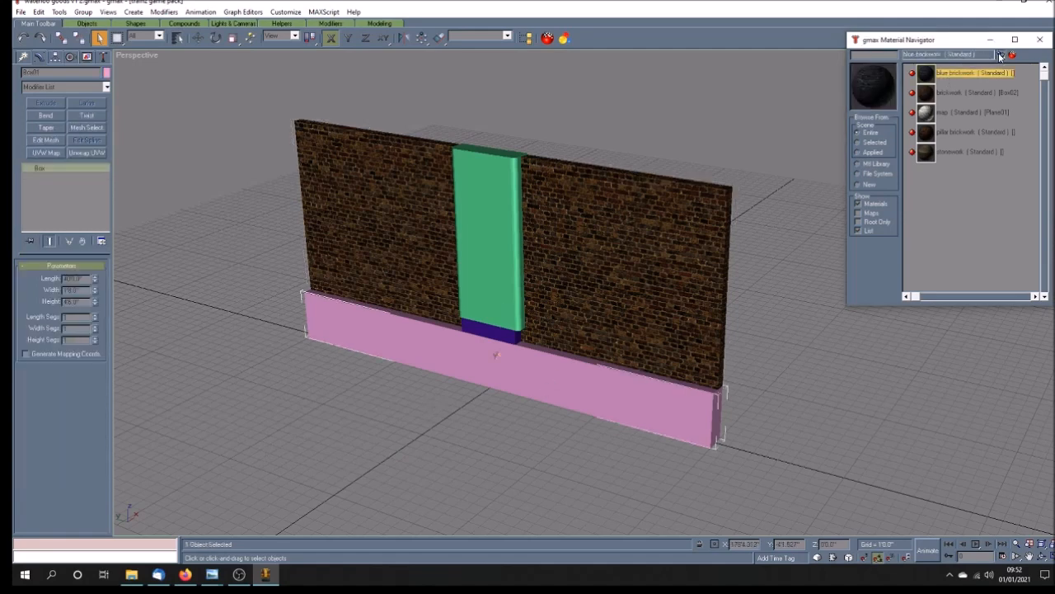
click(1001, 55)
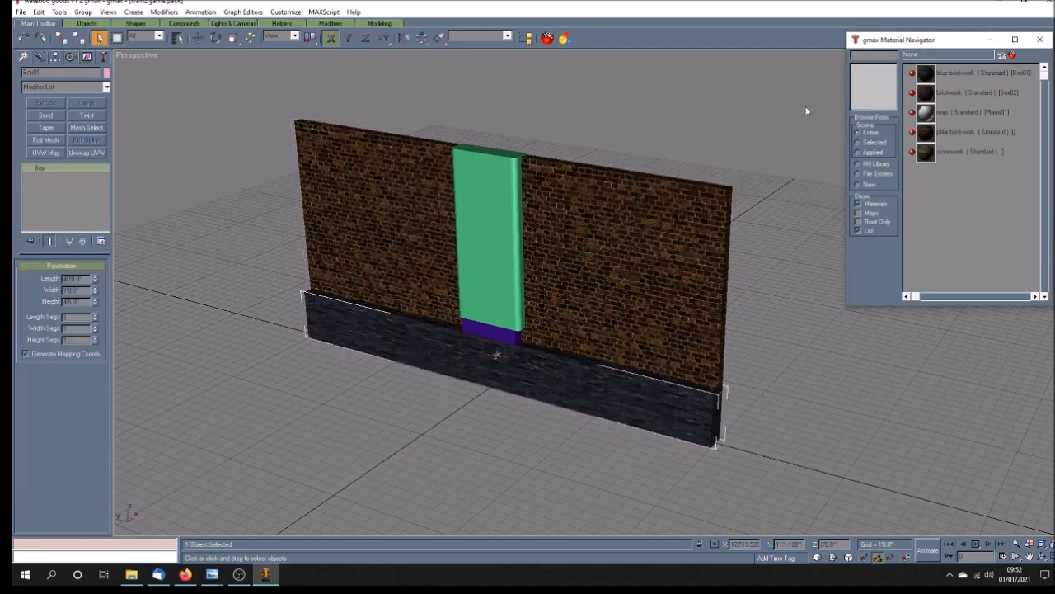
Add an Unwrap UVW modifier to the lower wall, select its front face, and show only that face's UVs in the UV editor.
click(72, 152)
click(66, 176)
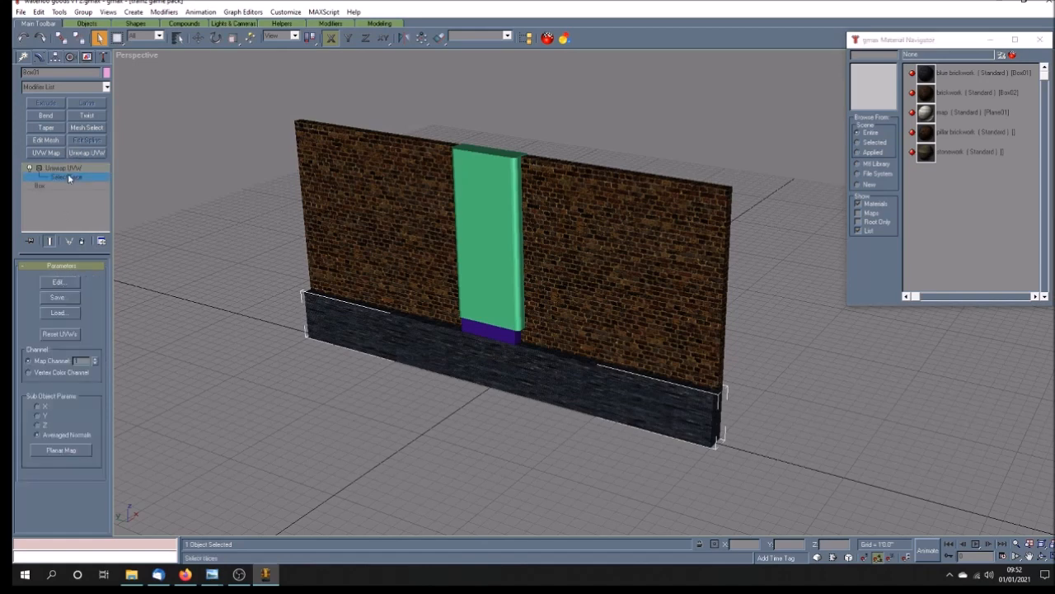
click(467, 364)
click(57, 282)
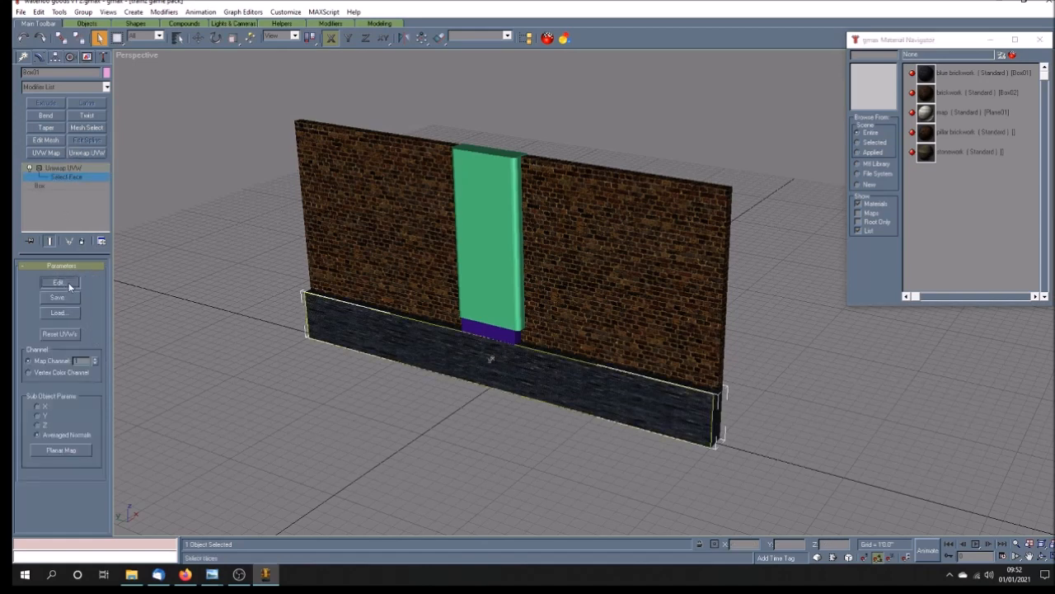
drag(601, 137, 264, 142)
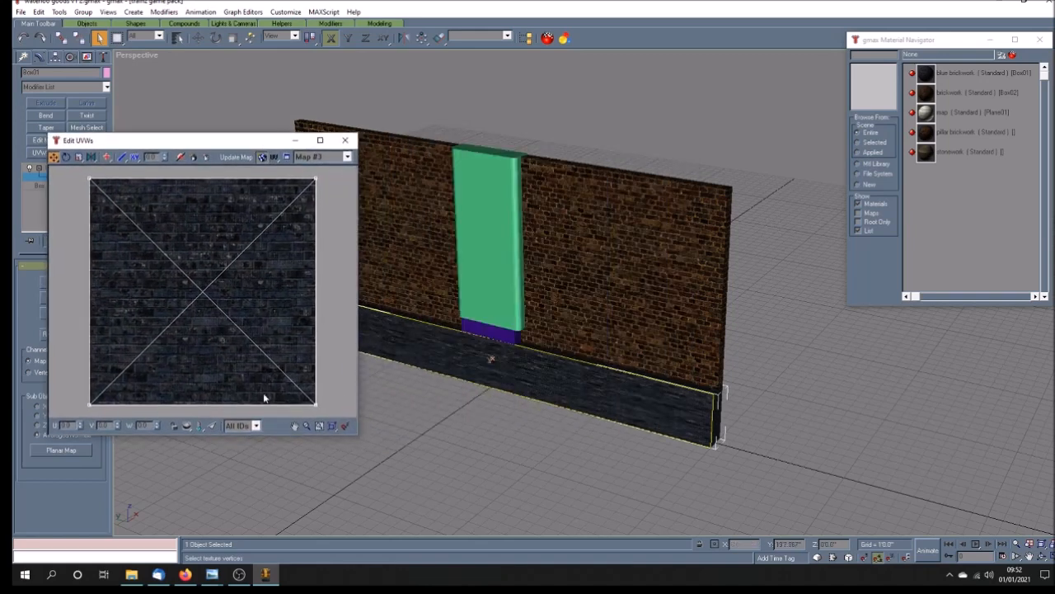
click(212, 427)
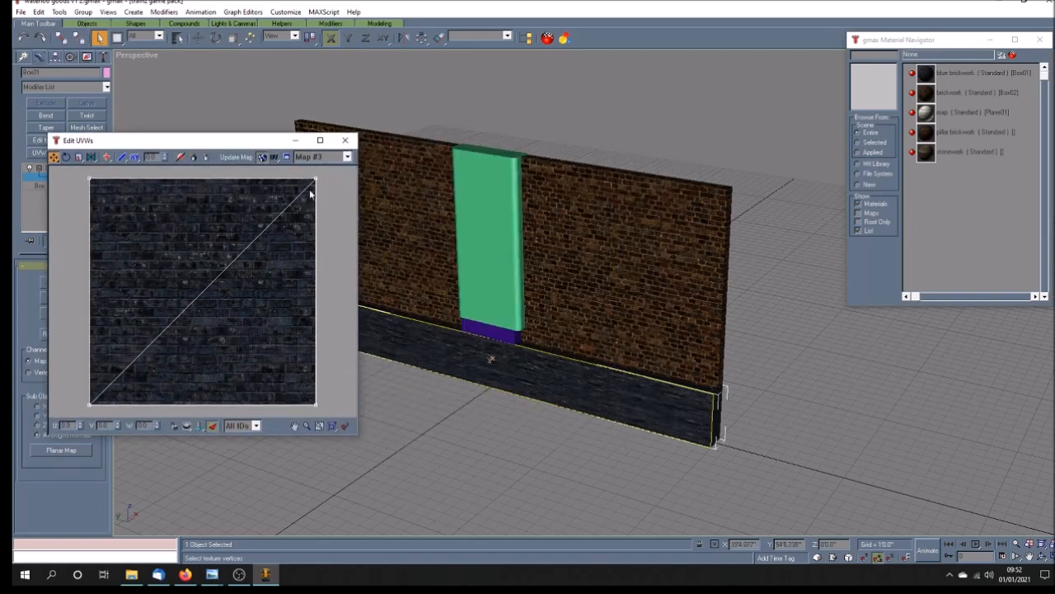
Try U values of 4.0 and 6.0 for the lower wall face's right-edge texture vertices, checking the brick scale up close.
drag(305, 172, 334, 417)
text(4)
key(Return)
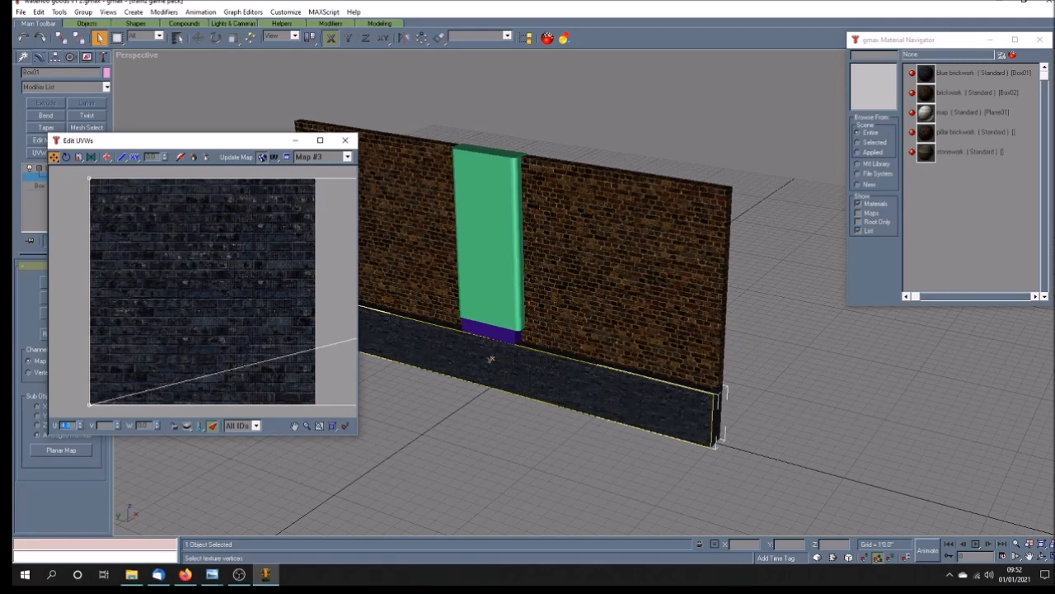
click(1029, 557)
drag(526, 380, 611, 316)
scroll(630, 295, up, 5)
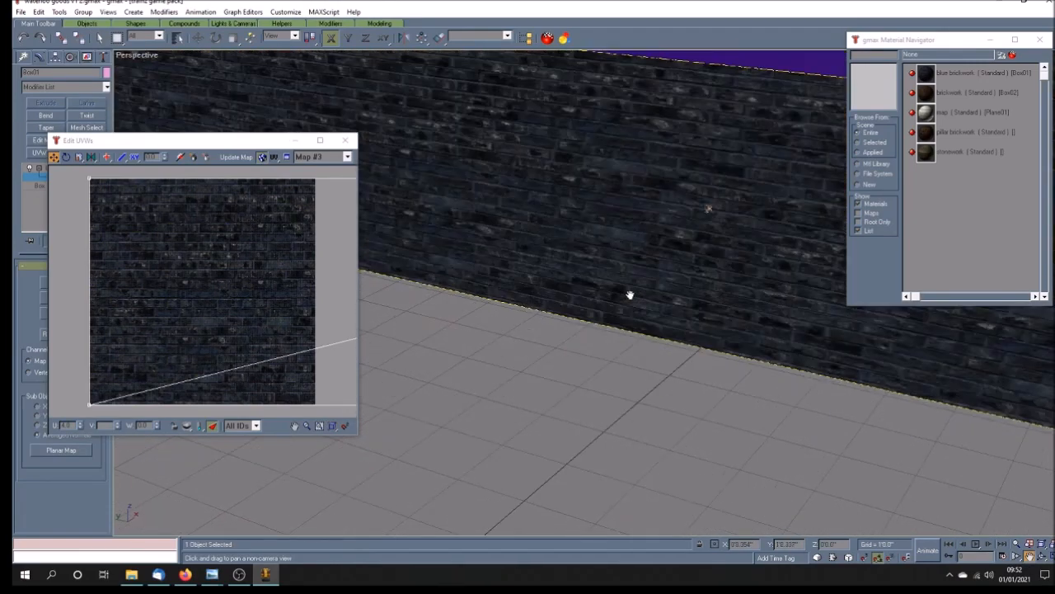
scroll(630, 296, down, 2)
drag(620, 289, 573, 287)
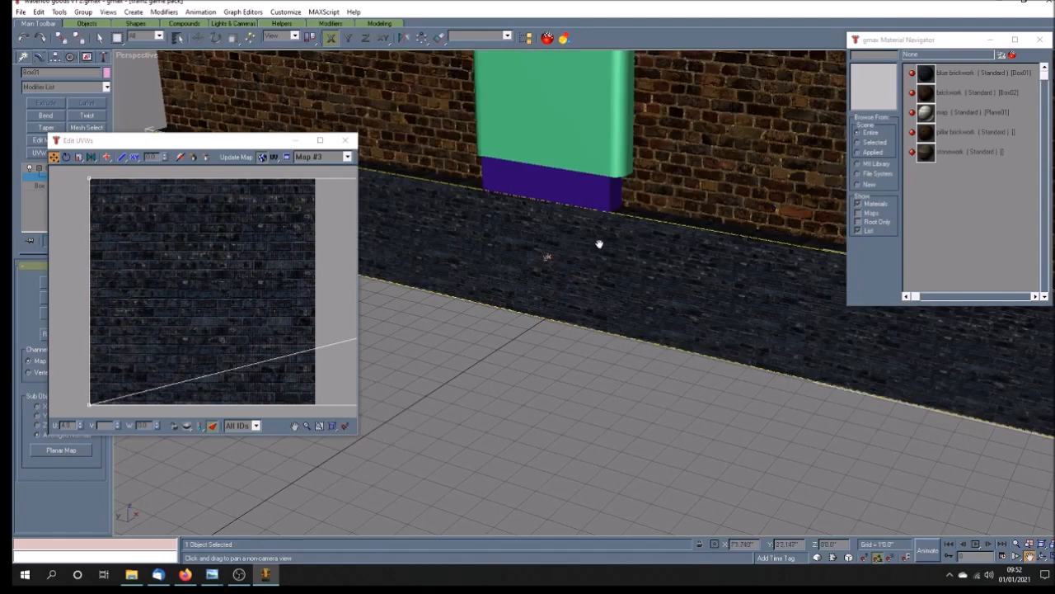
drag(72, 425, 36, 422)
key(Return)
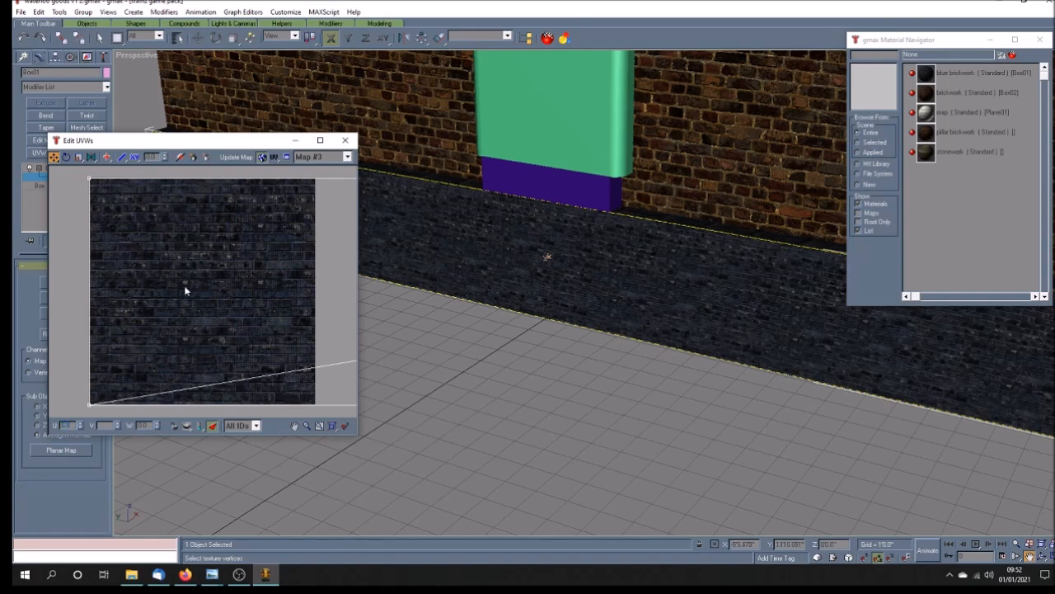
Move the lower wall face's top texture vertices vertically to a V of about 0.89 of the texture height.
click(296, 425)
scroll(200, 295, down, 6)
click(53, 157)
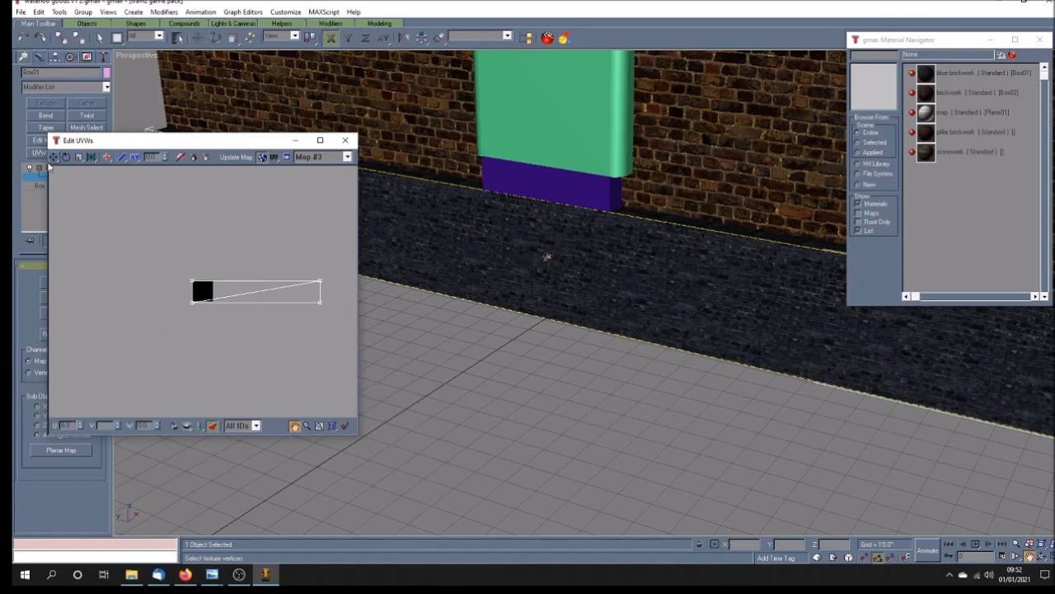
drag(177, 276, 342, 292)
drag(54, 156, 58, 198)
drag(192, 282, 192, 290)
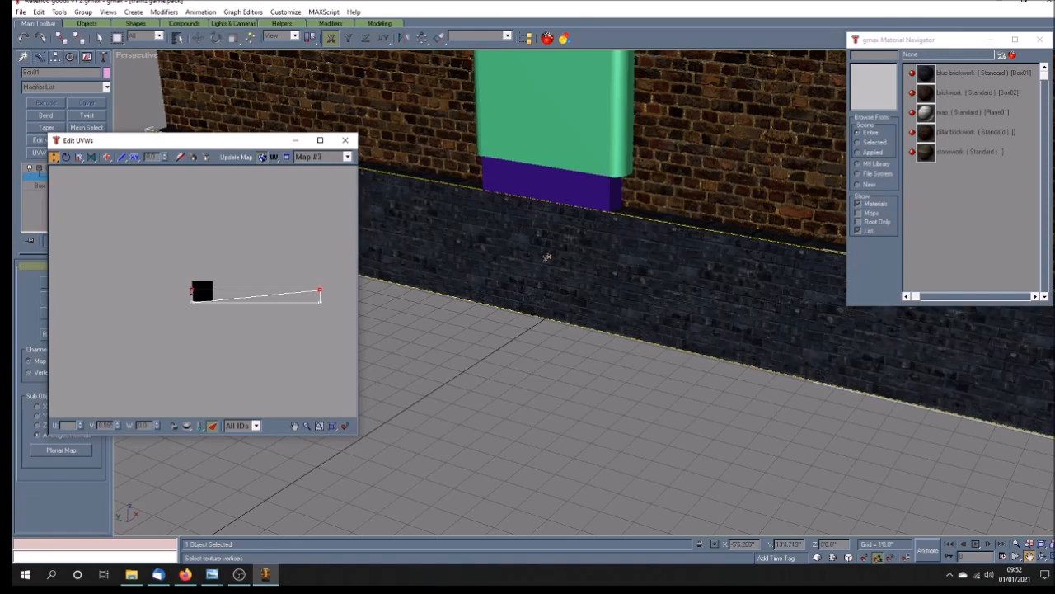
scroll(194, 301, up, 4)
scroll(179, 311, up, 3)
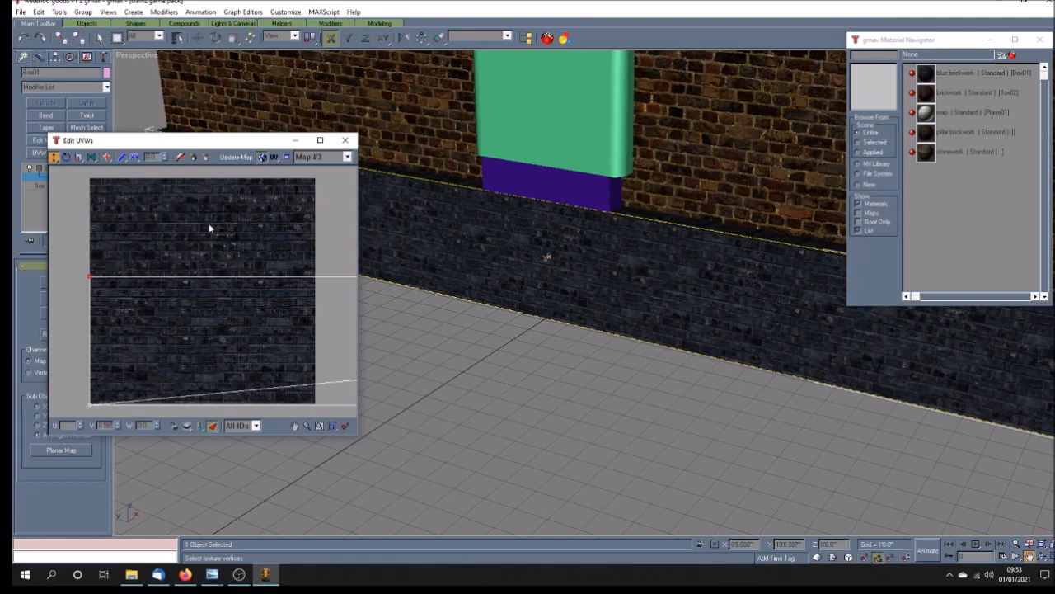
drag(88, 276, 90, 204)
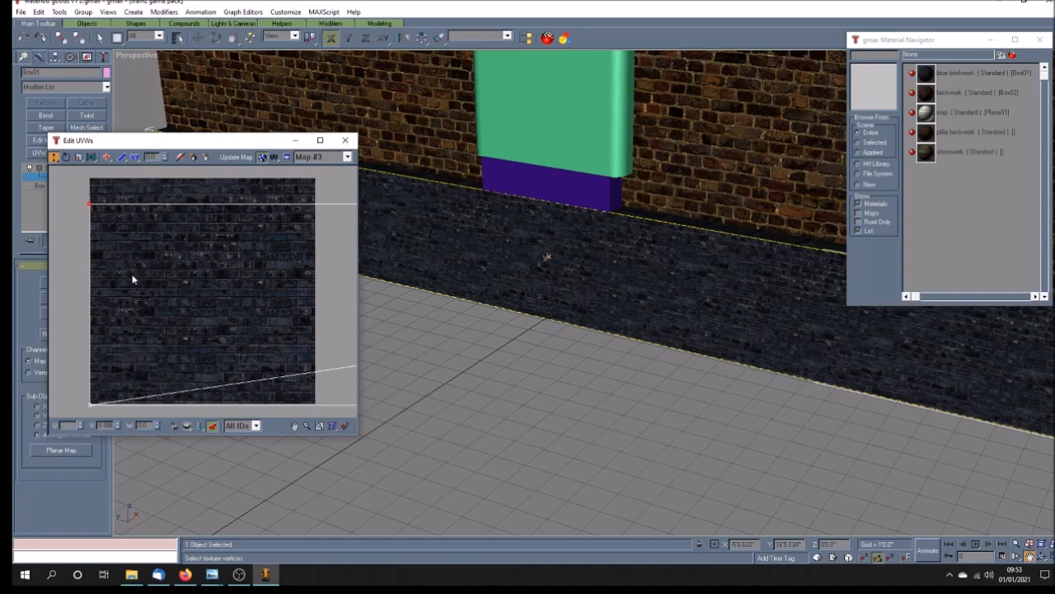
Set the U coordinate of the lower wall face's right-edge texture vertices to 7.0, check the bricks, and finish the UV editing.
scroll(132, 275, down, 5)
drag(266, 261, 305, 355)
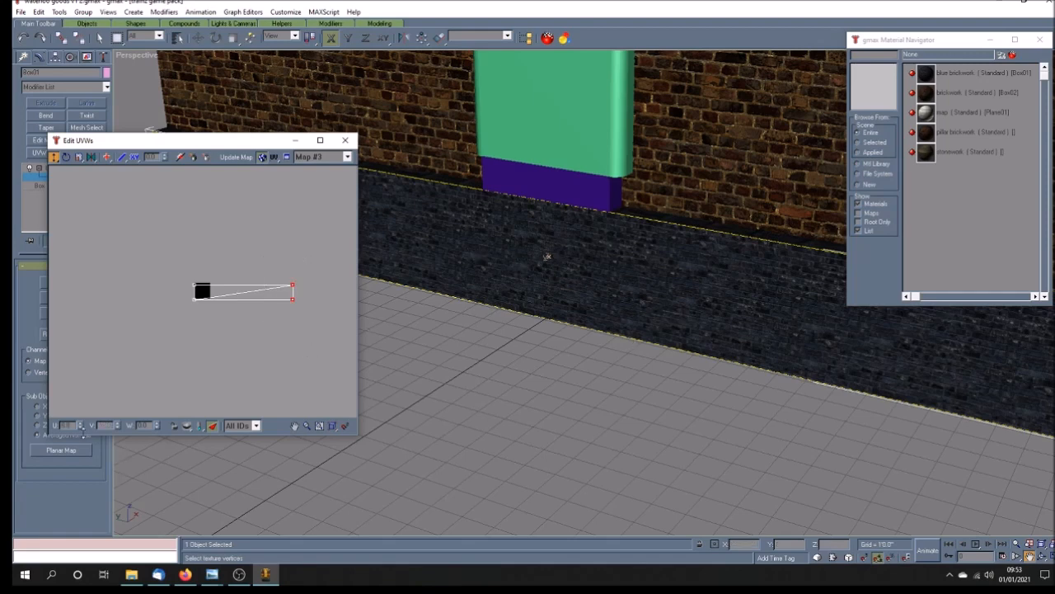
key(Return)
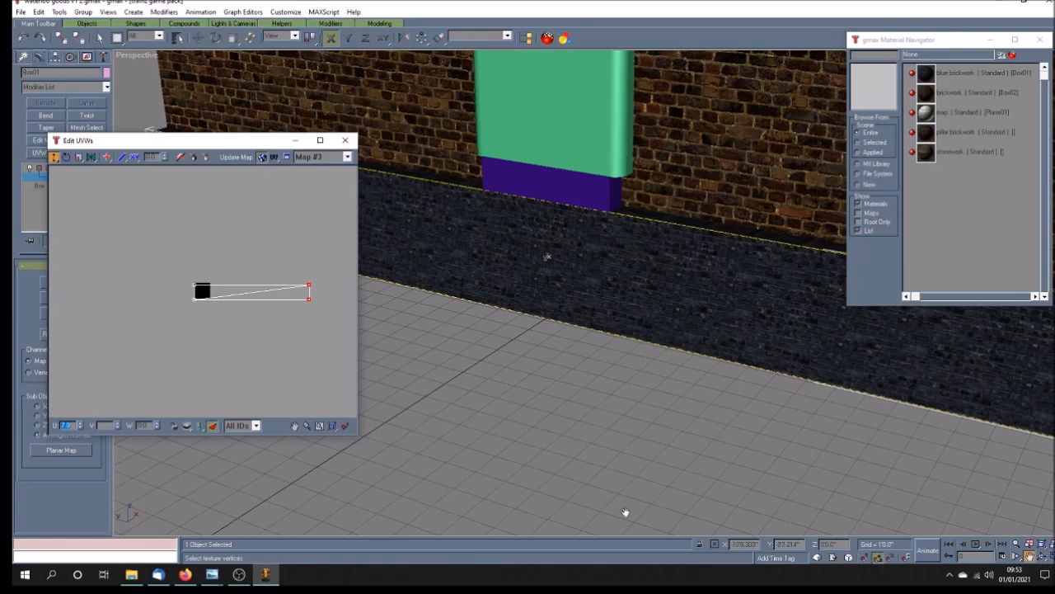
middle_drag(655, 352, 676, 363)
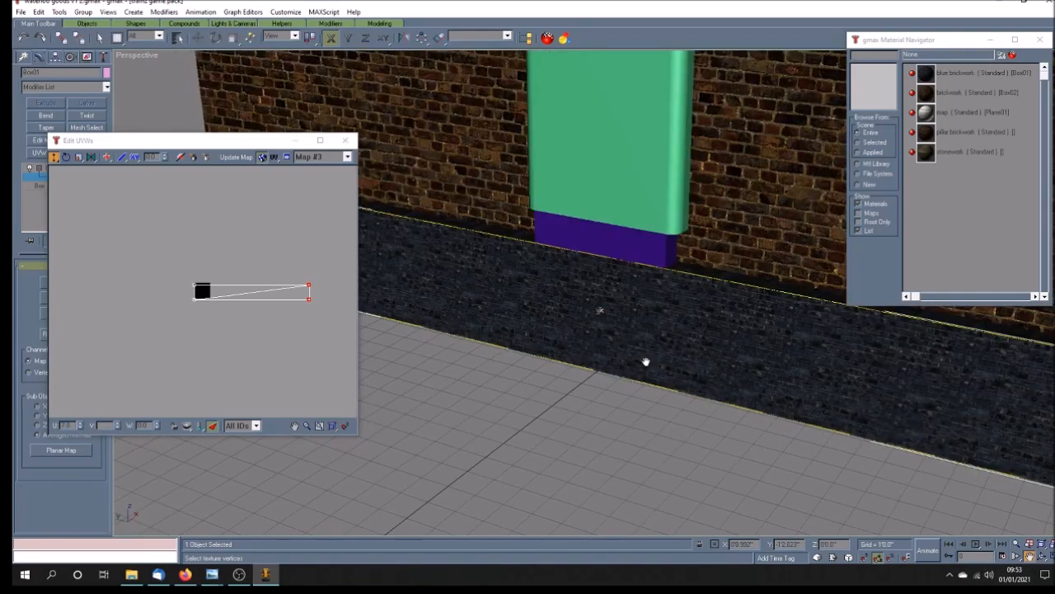
scroll(642, 324, up, 4)
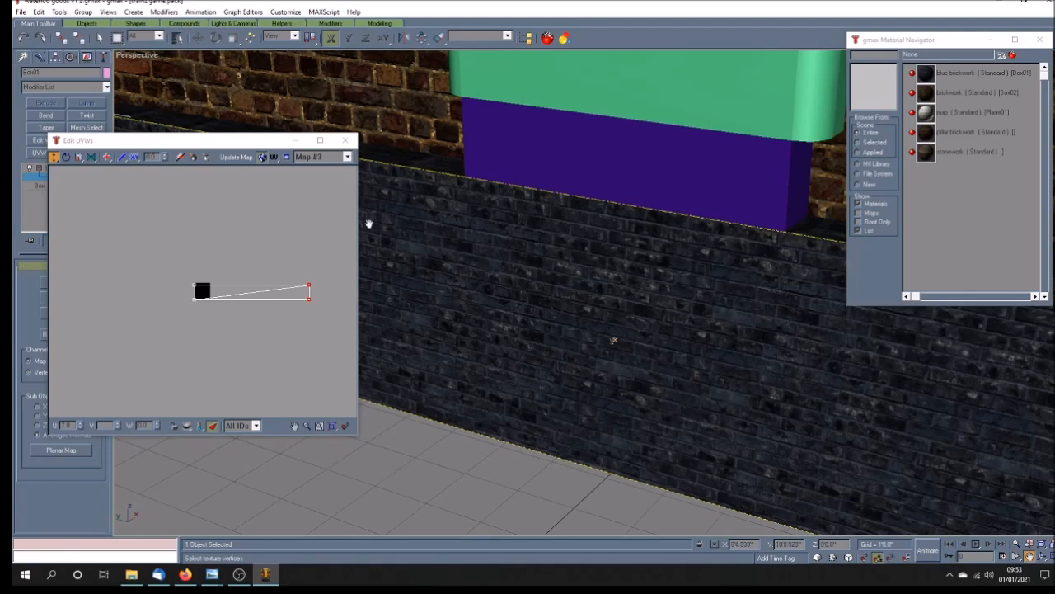
click(345, 140)
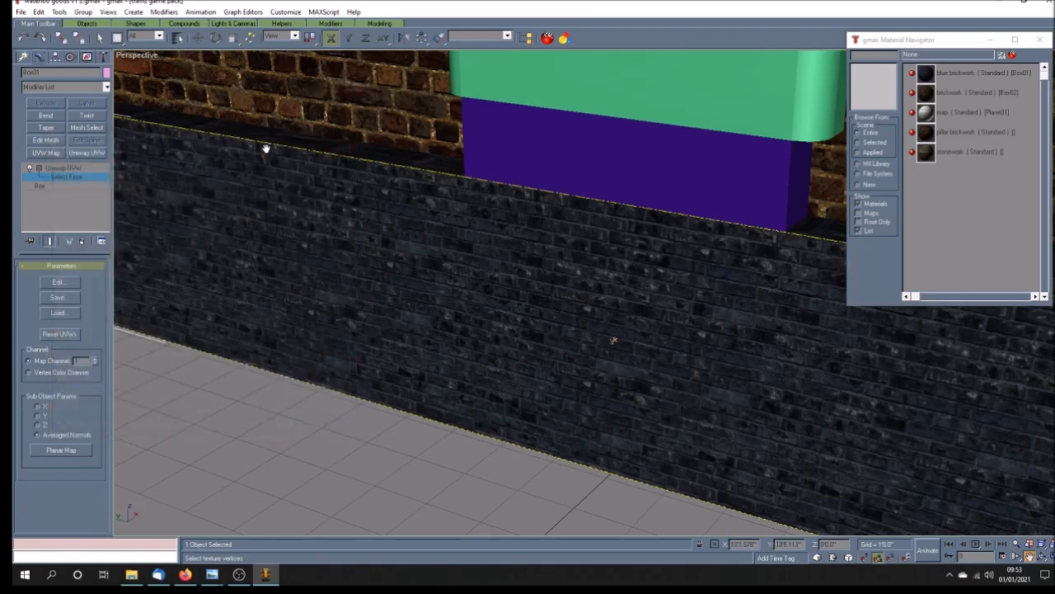
click(90, 168)
click(263, 394)
scroll(281, 367, down, 5)
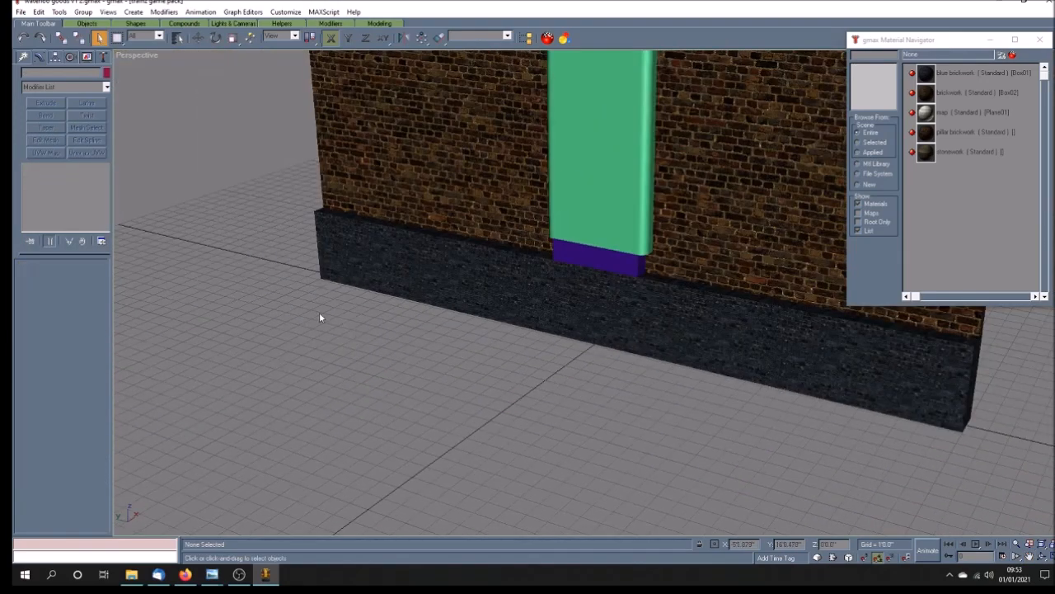
Select the upper brick wall, enter face selection in its Unwrap UVW modifier, and show the front face's UVs in the UV editor.
click(424, 192)
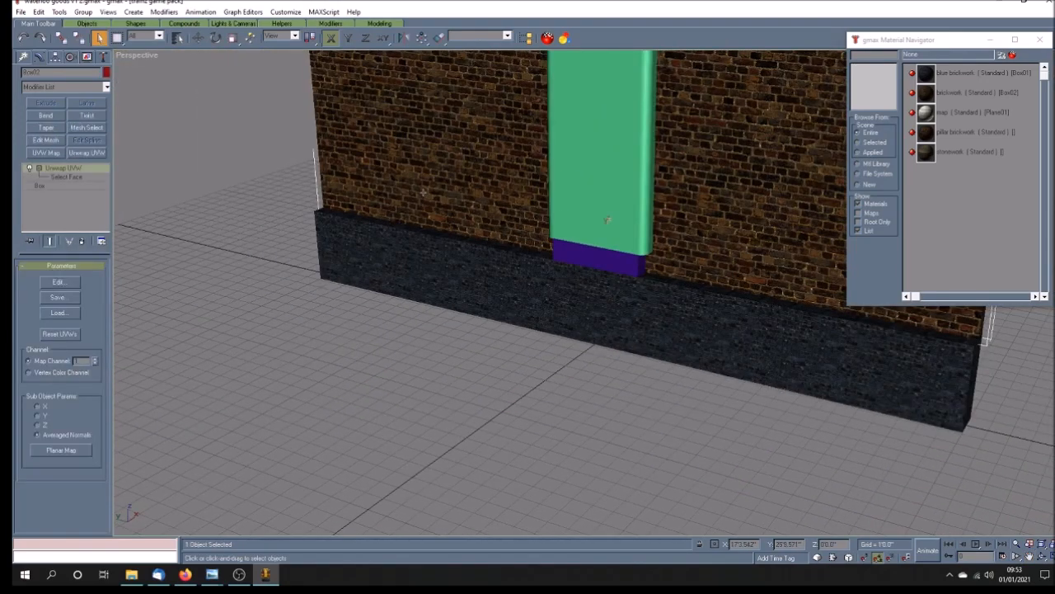
click(86, 176)
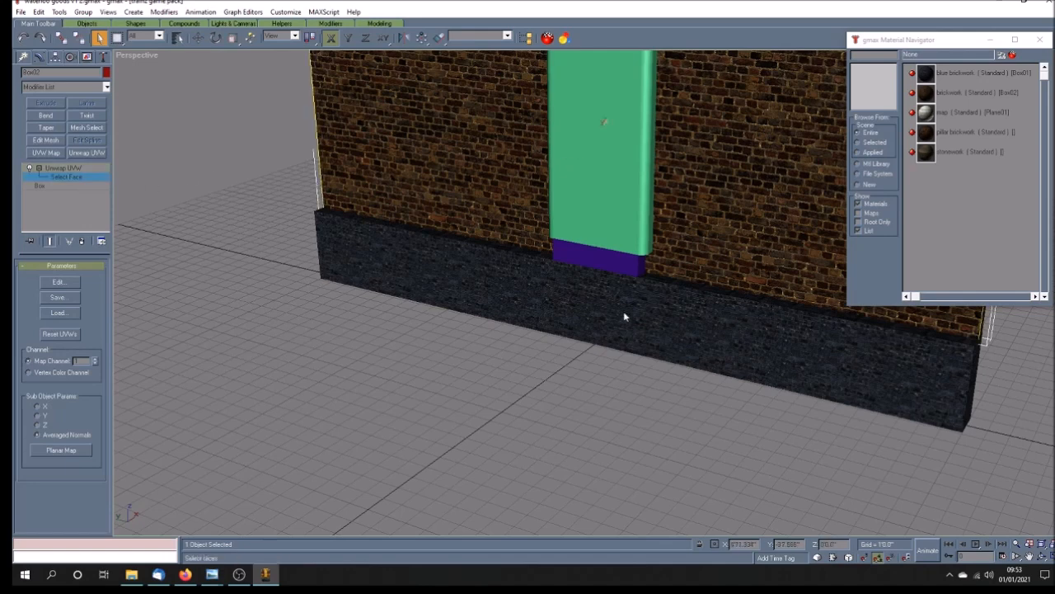
click(64, 283)
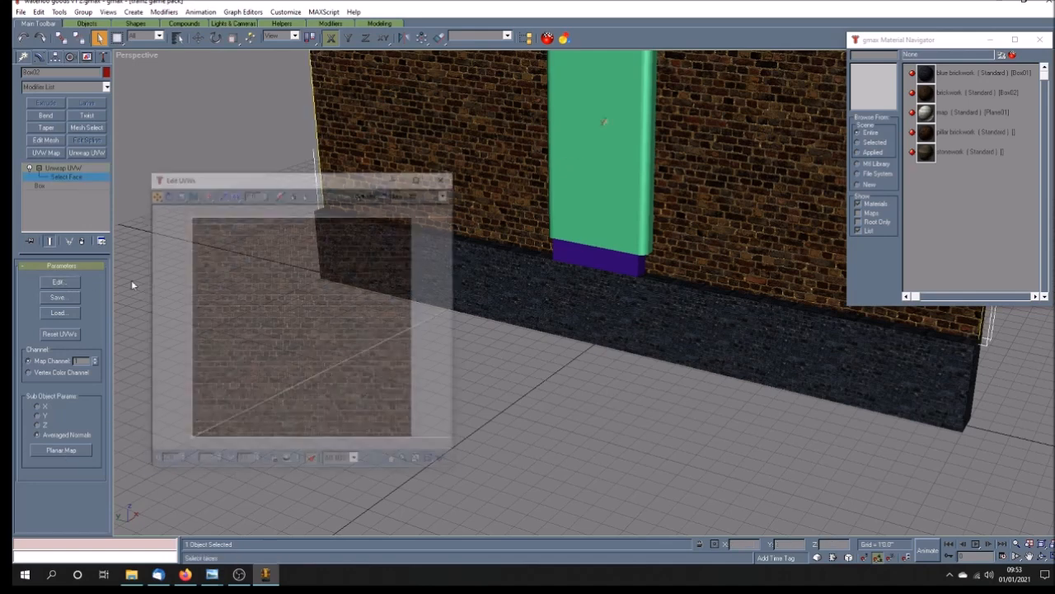
click(394, 462)
drag(357, 305, 287, 292)
scroll(287, 301, down, 3)
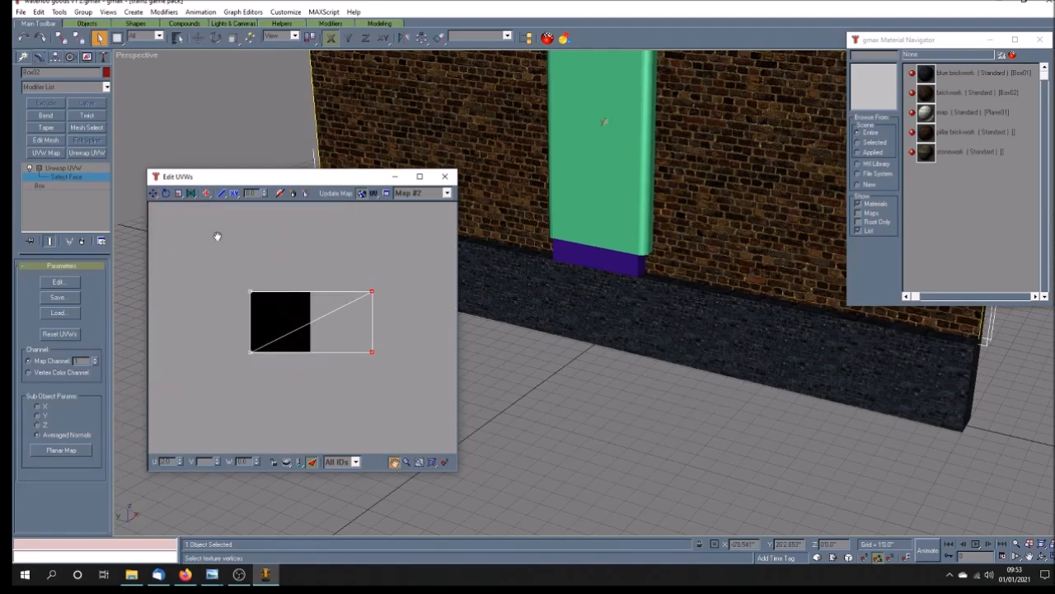
Set the U coordinate of the upper wall face's right-edge texture vertices to 4.0 and check the brick scale up close.
click(154, 195)
drag(353, 266, 411, 401)
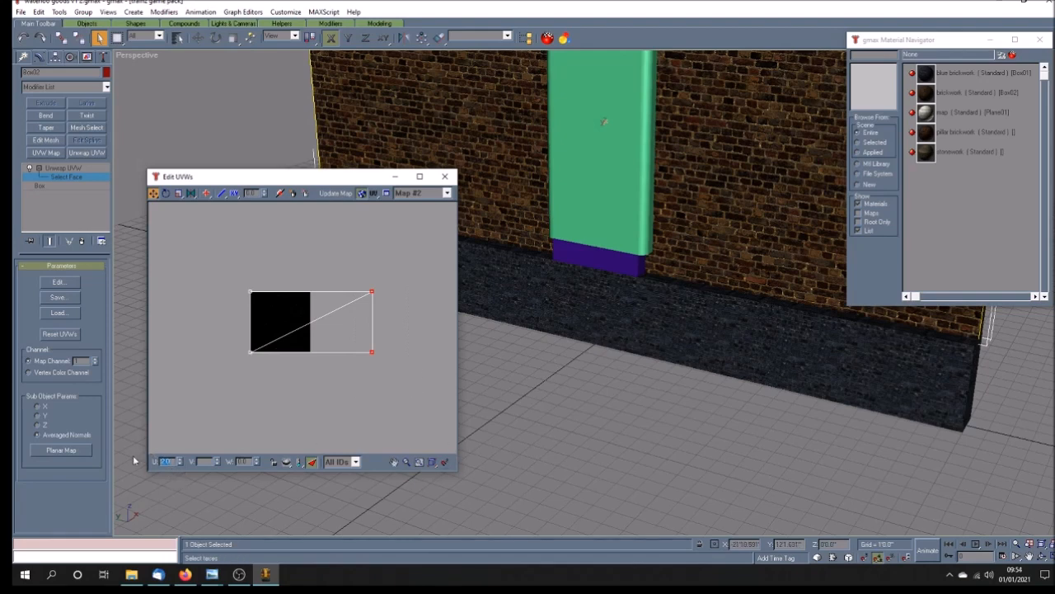
text(4)
key(Return)
click(1029, 556)
drag(748, 439, 664, 351)
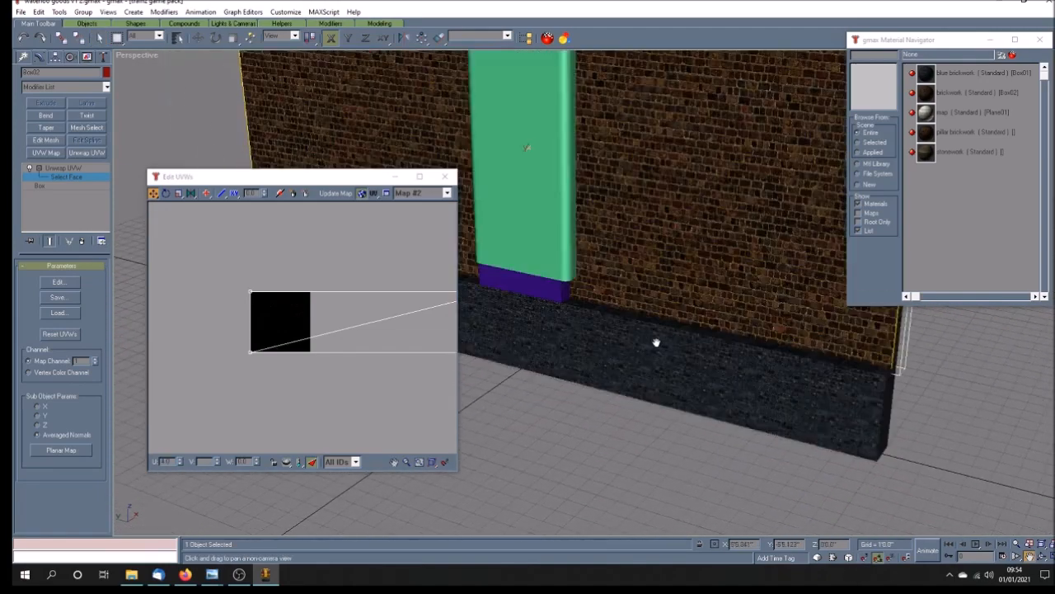
scroll(596, 318, up, 3)
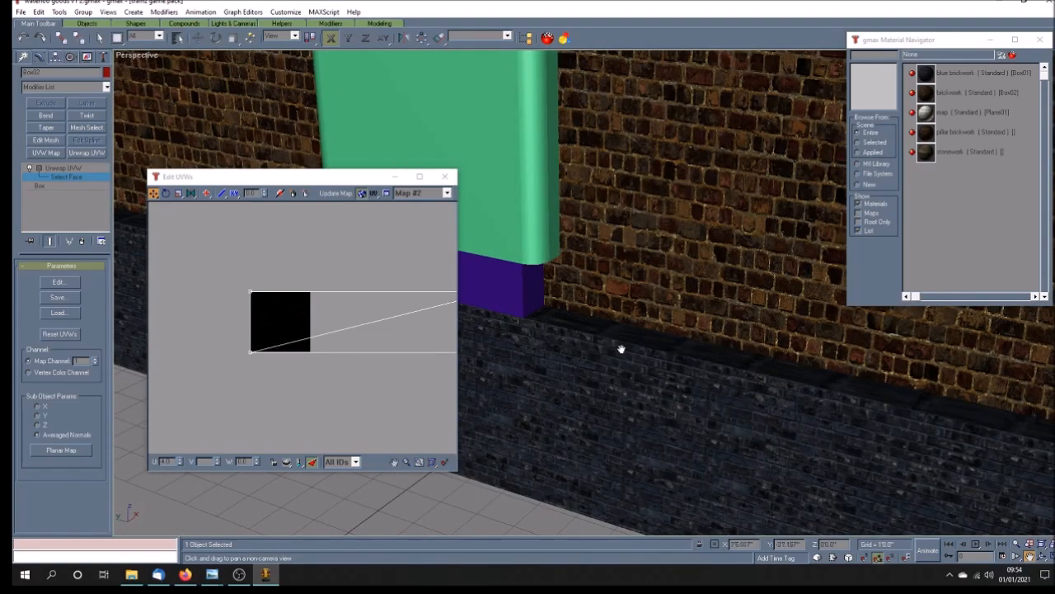
Set the V coordinate of the upper wall face's top texture vertices to 2.0.
click(268, 404)
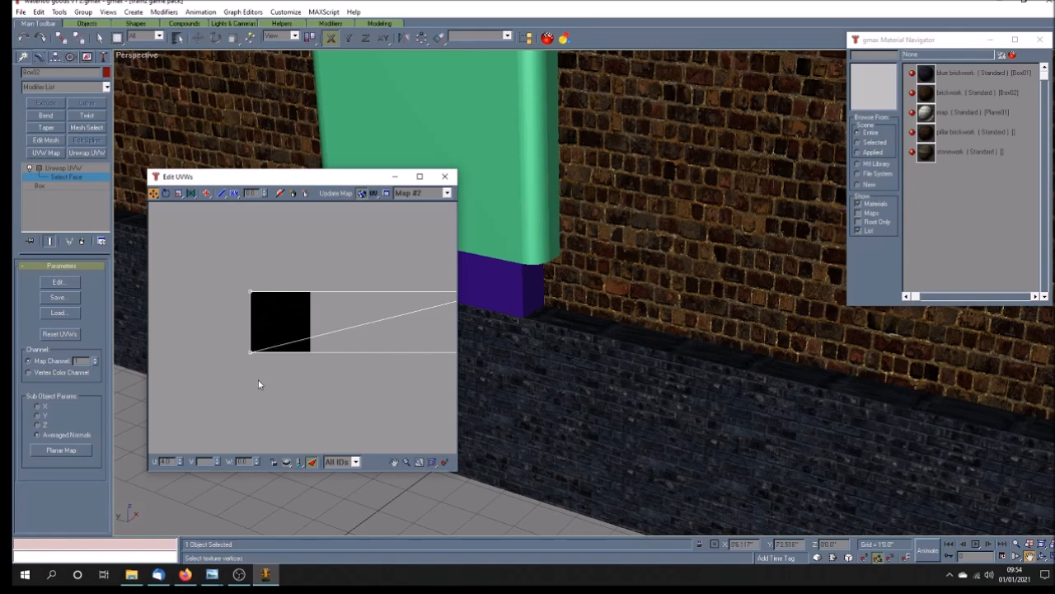
click(394, 464)
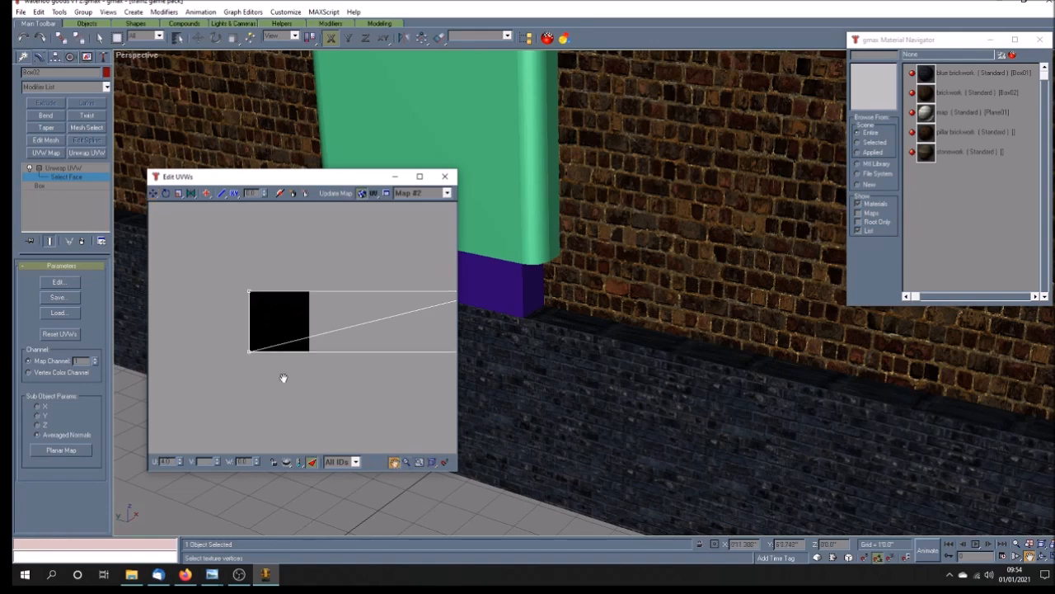
scroll(301, 386, down, 4)
click(155, 195)
drag(252, 287, 411, 320)
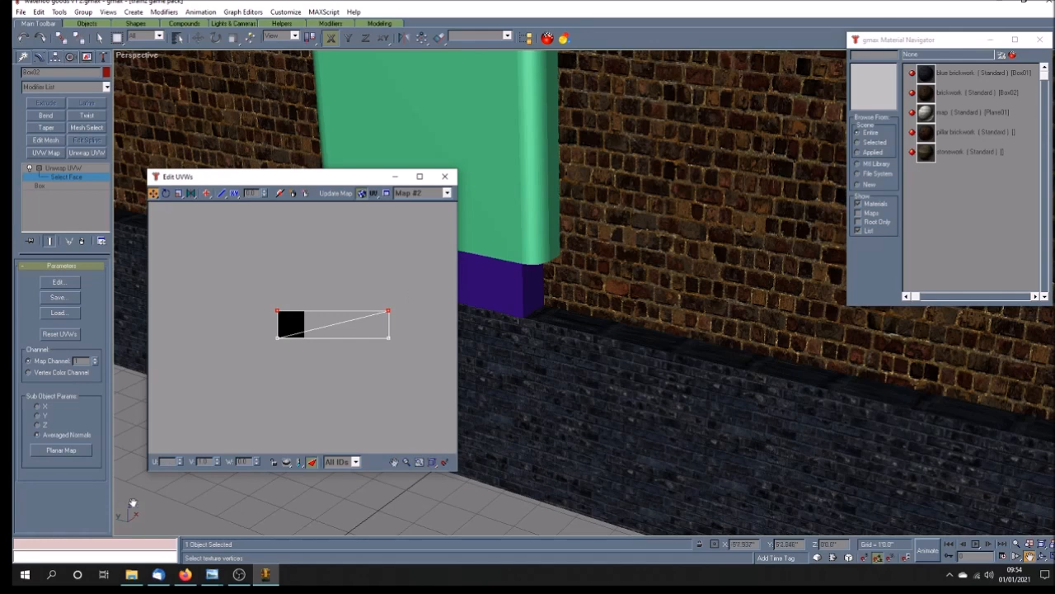
click(202, 460)
key(Return)
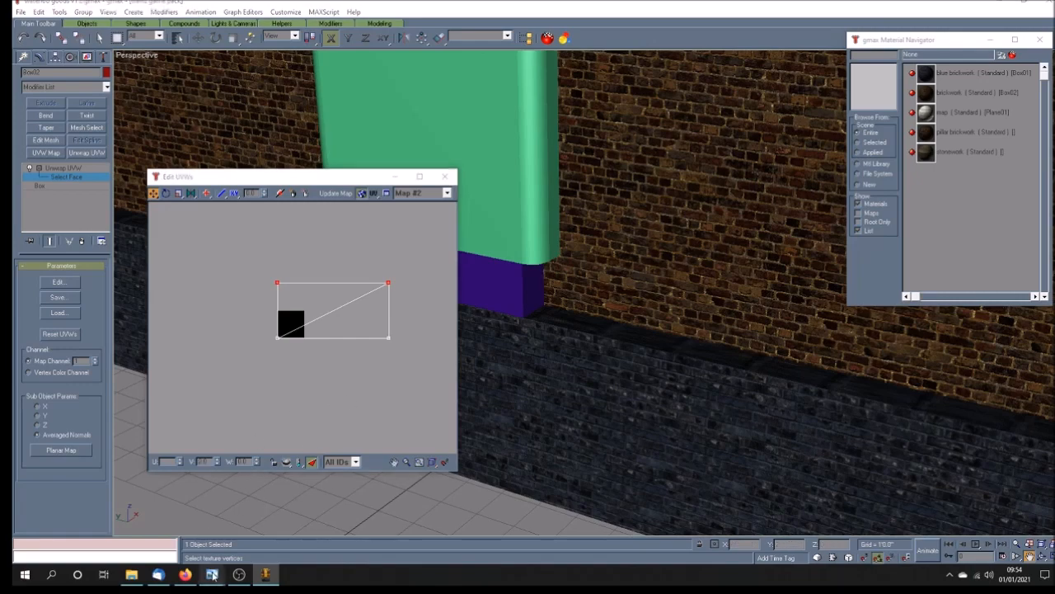
Compare the modelled wall's brickwork with the wall example.jpg reference photo and examine the wall around the pillar base.
mouse_move(212, 572)
click(260, 516)
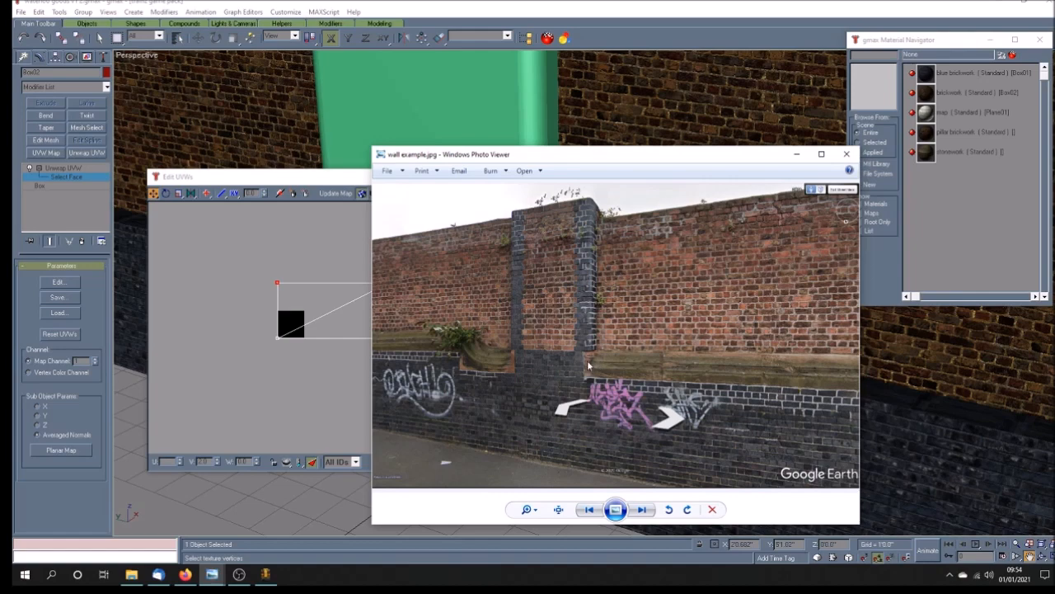
click(798, 155)
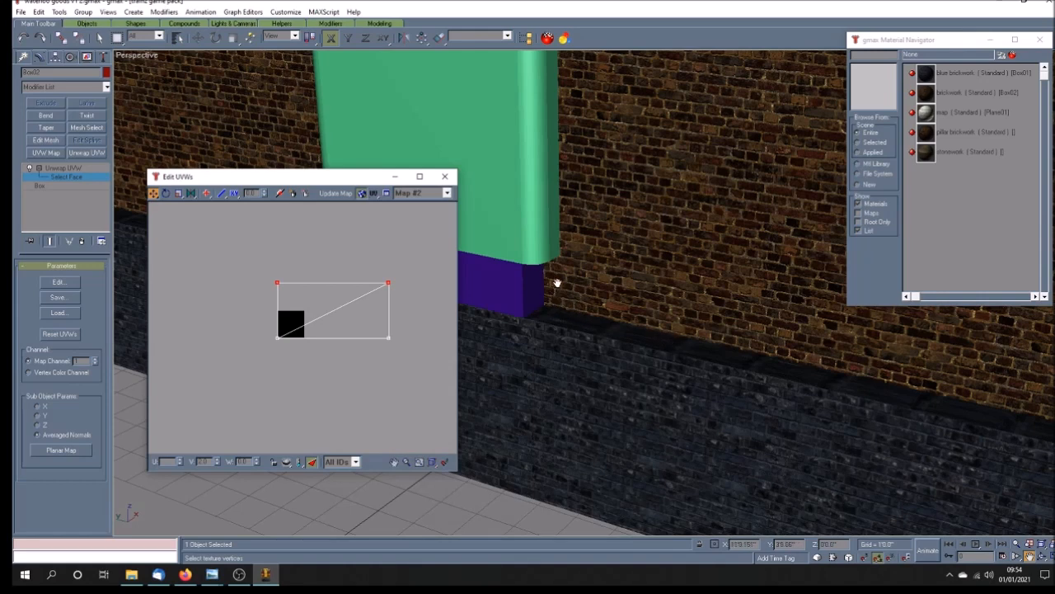
click(1043, 557)
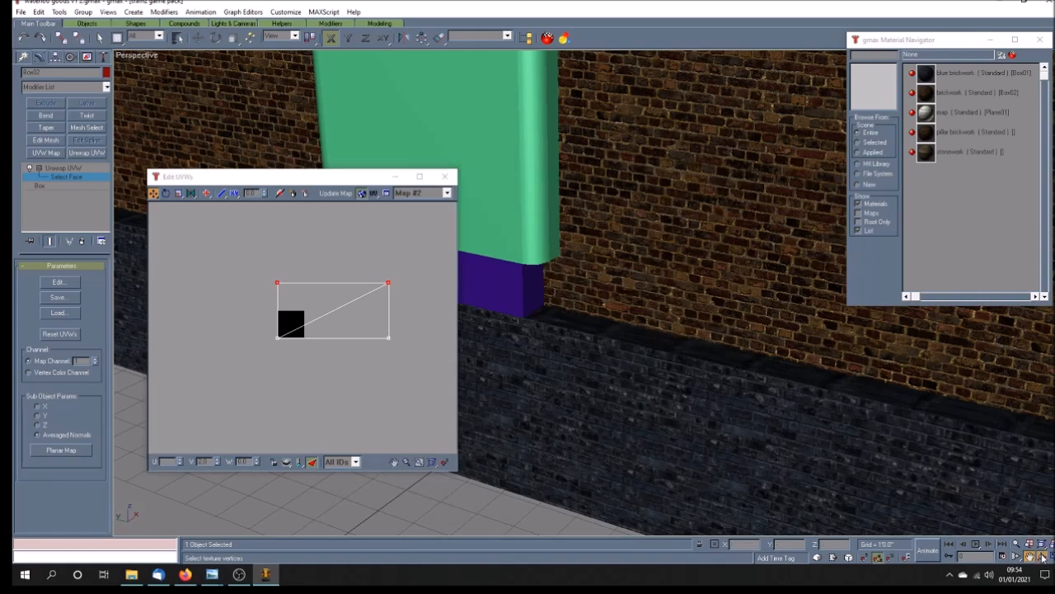
mouse_move(635, 324)
mouse_down()
mouse_move(652, 322)
mouse_move(643, 323)
mouse_up()
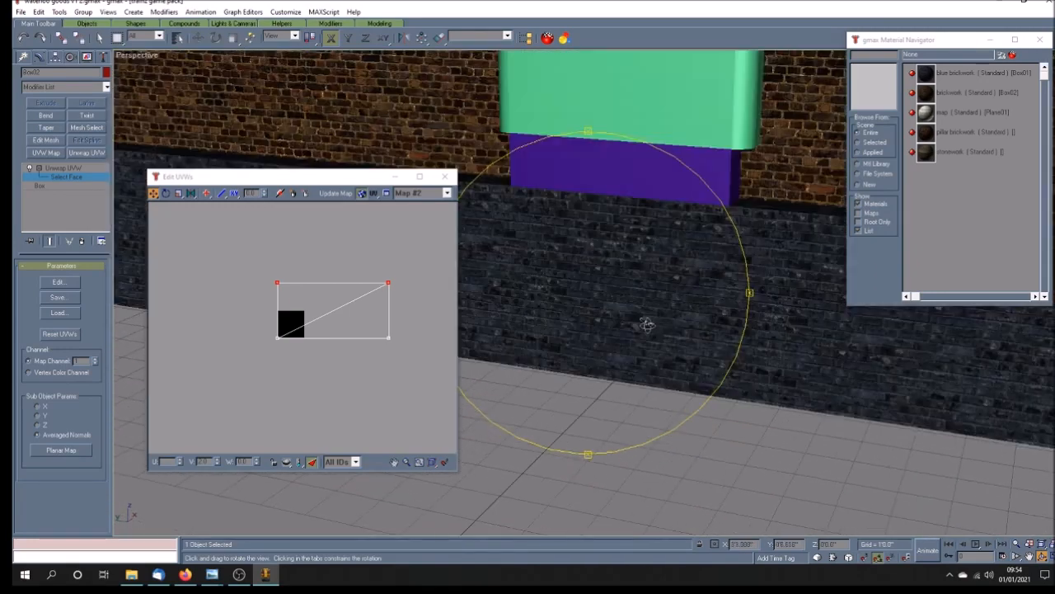
Finish the UV editing of the upper wall and deselect it.
click(445, 176)
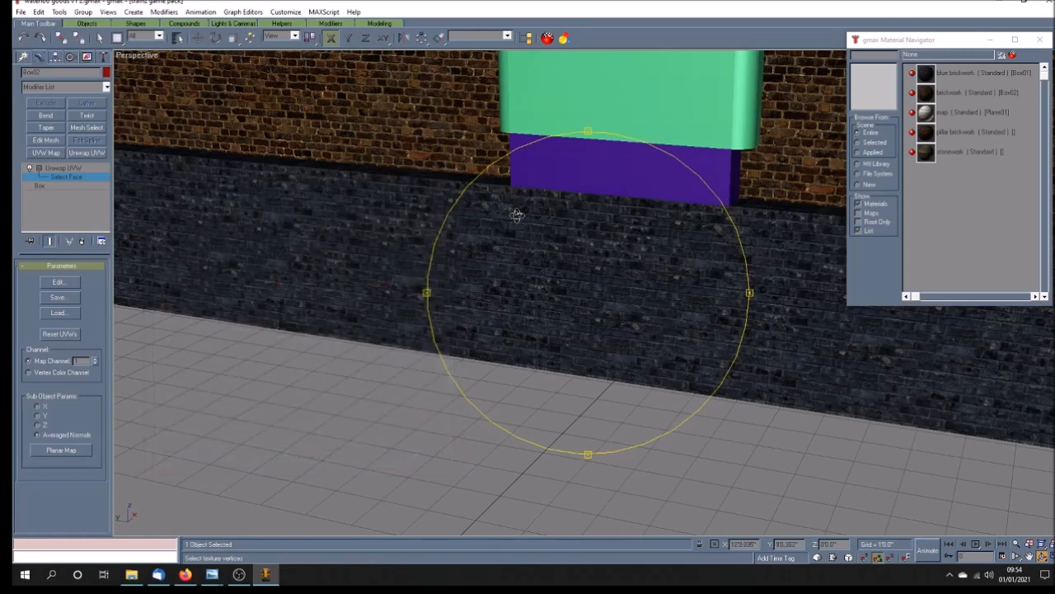
click(71, 168)
click(276, 403)
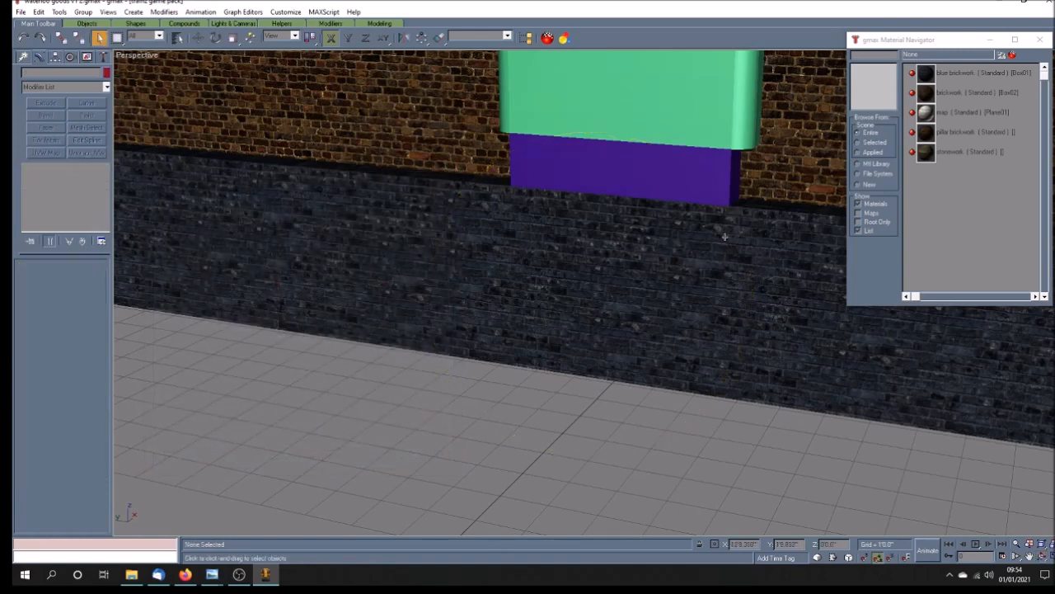
Apply the blue brickwork material to the purple base block beneath the green pillar.
click(676, 180)
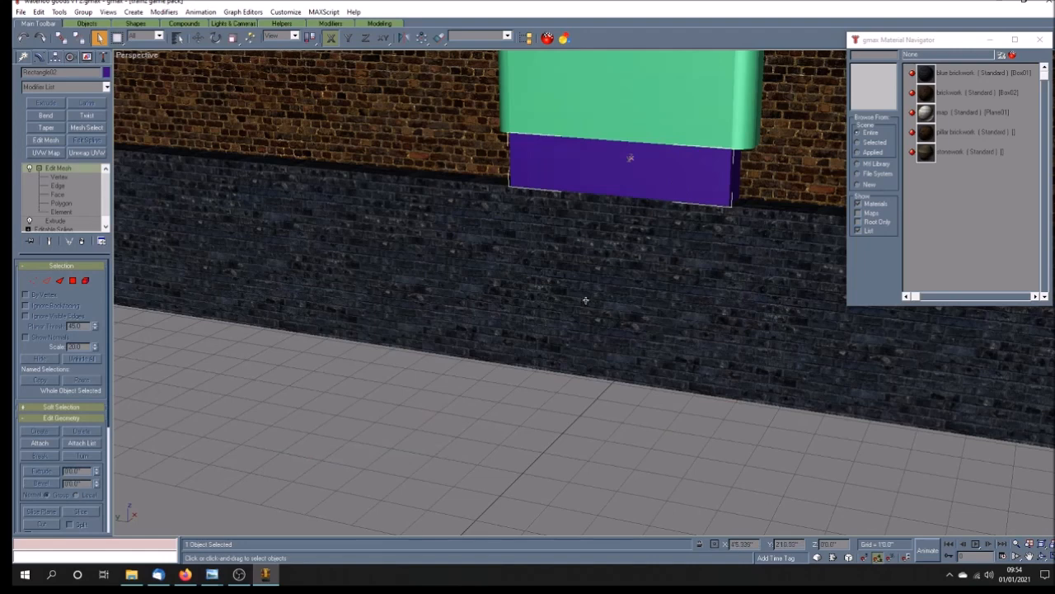
click(985, 71)
click(1002, 55)
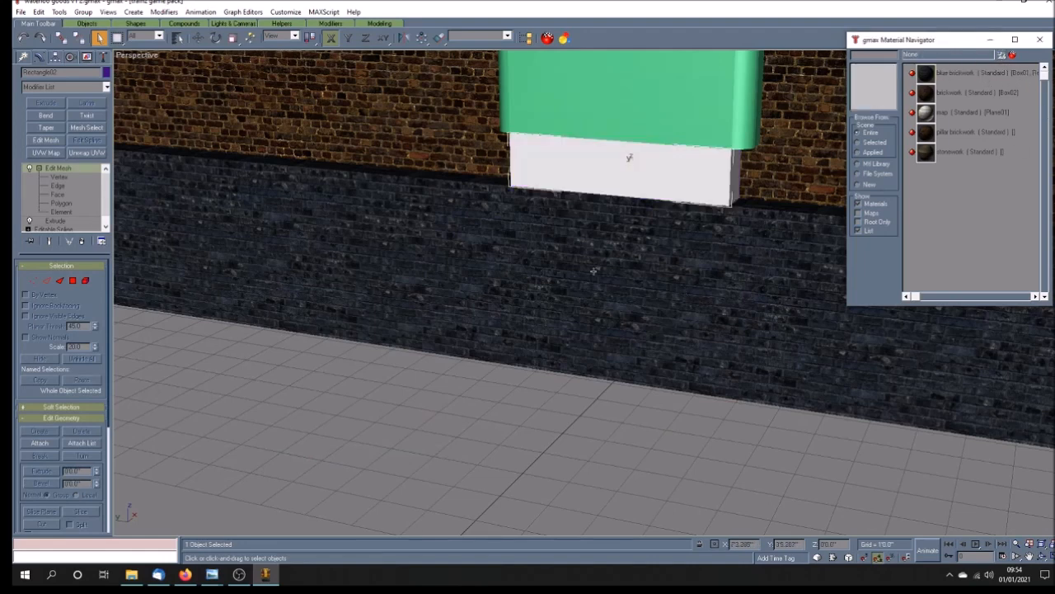
Add an Unwrap UVW modifier to the pillar's base block and enter its face selection level.
click(87, 153)
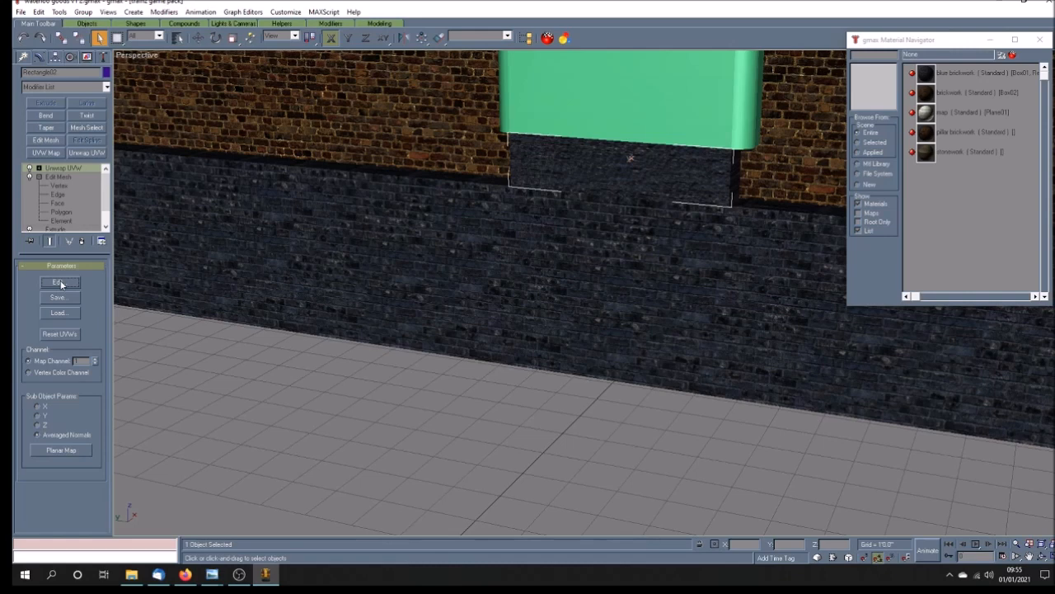
click(39, 167)
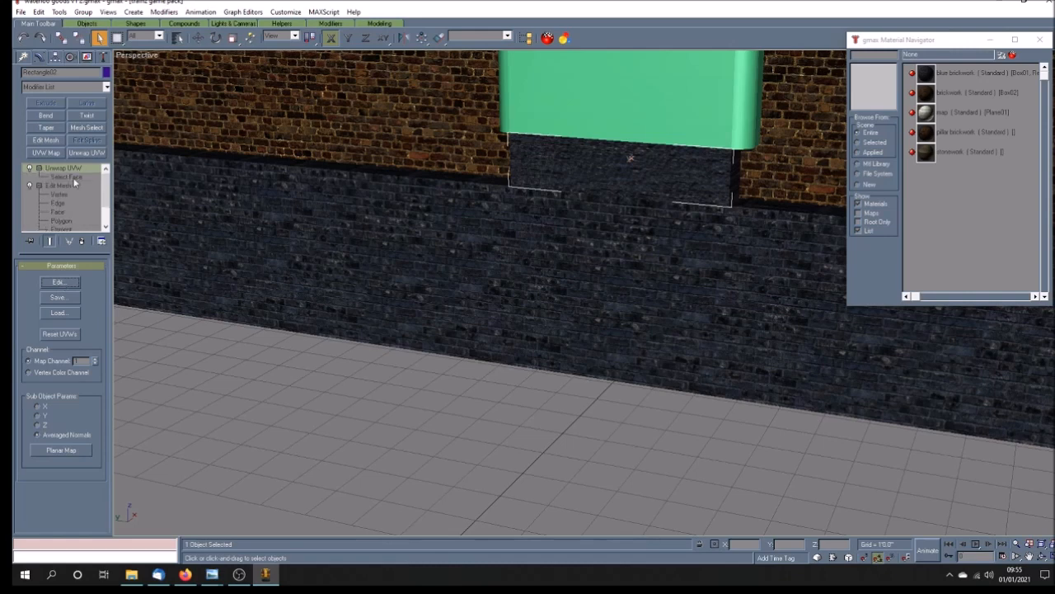
click(83, 178)
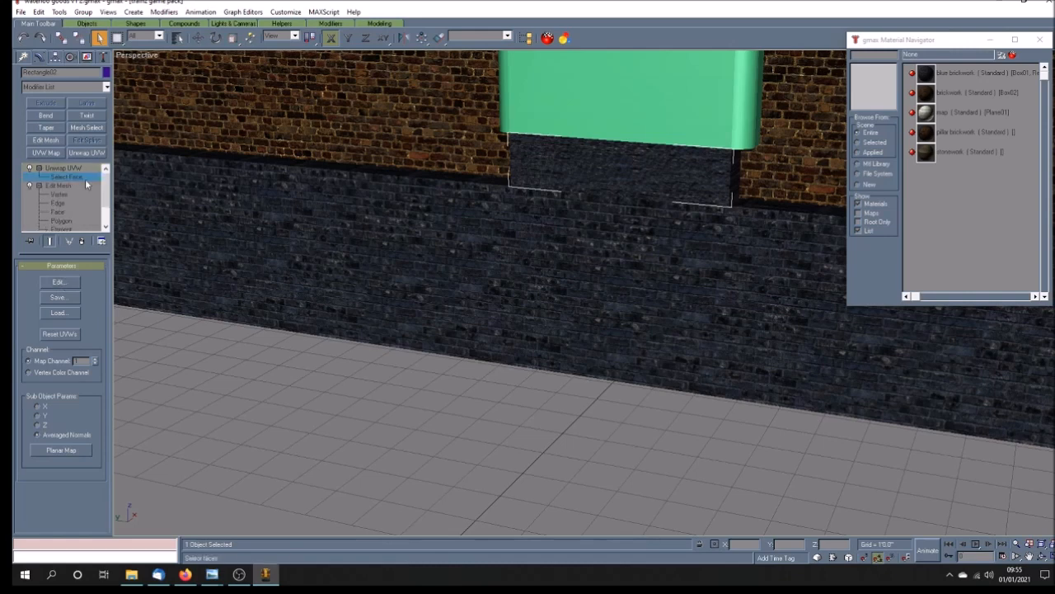
Select the base block's front face in wireframe display, consulting the wall example.jpg photo, and restore the shaded display.
right_click(137, 56)
click(165, 75)
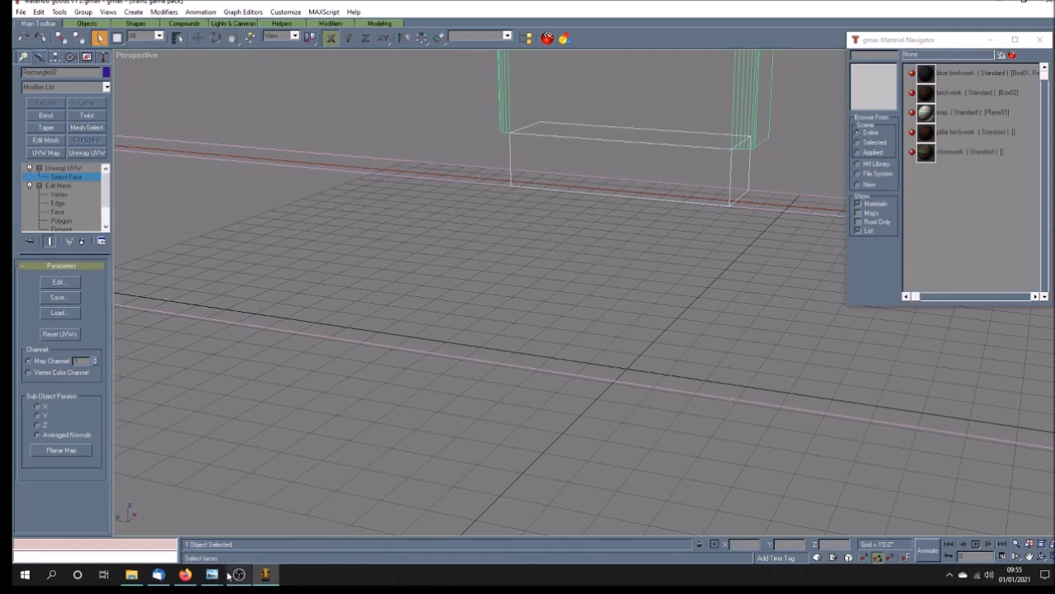
mouse_move(212, 574)
click(269, 503)
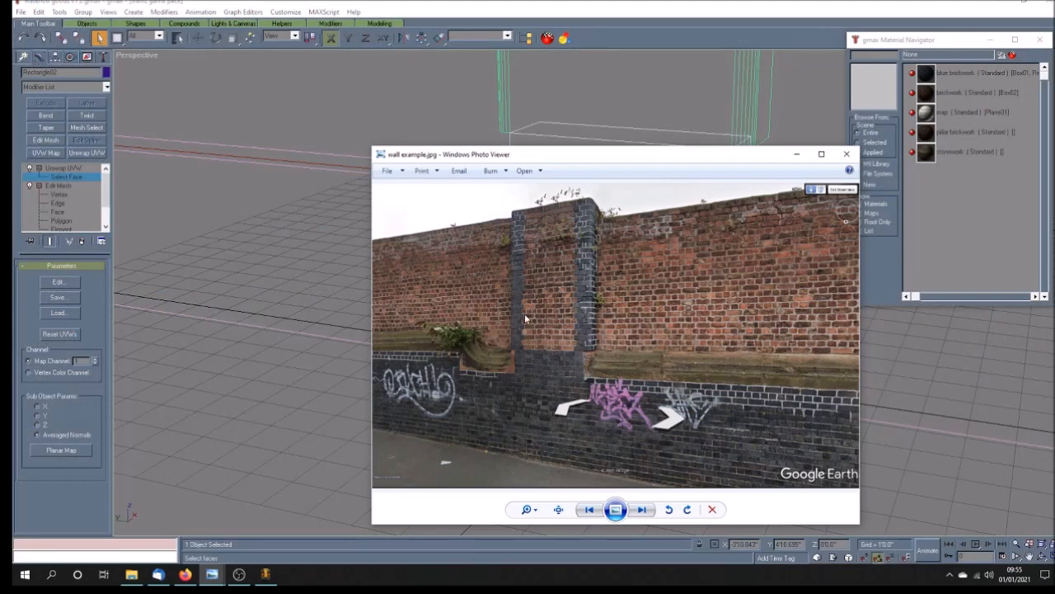
click(587, 14)
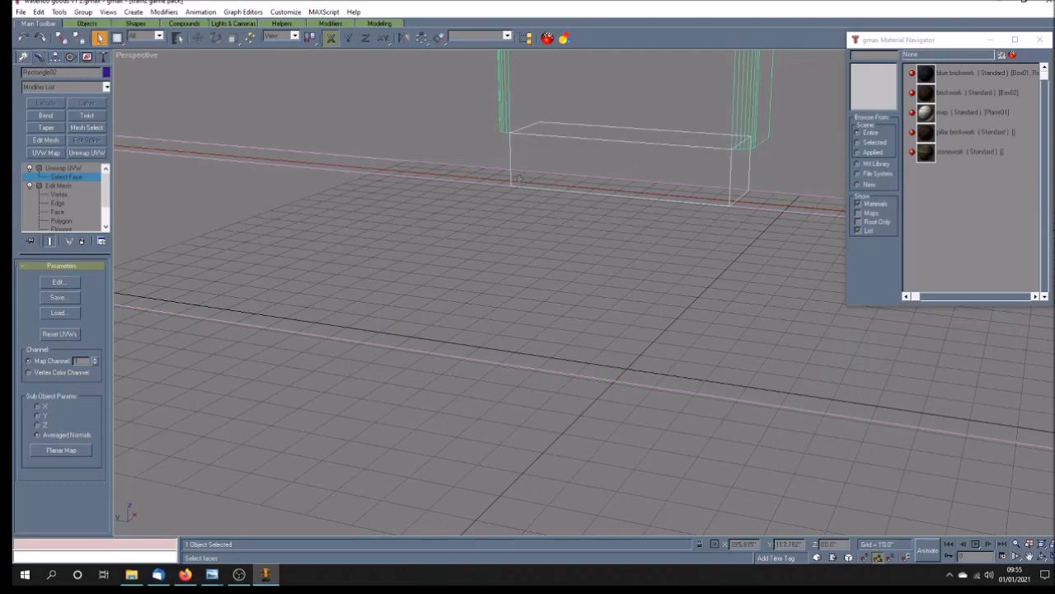
right_click(136, 55)
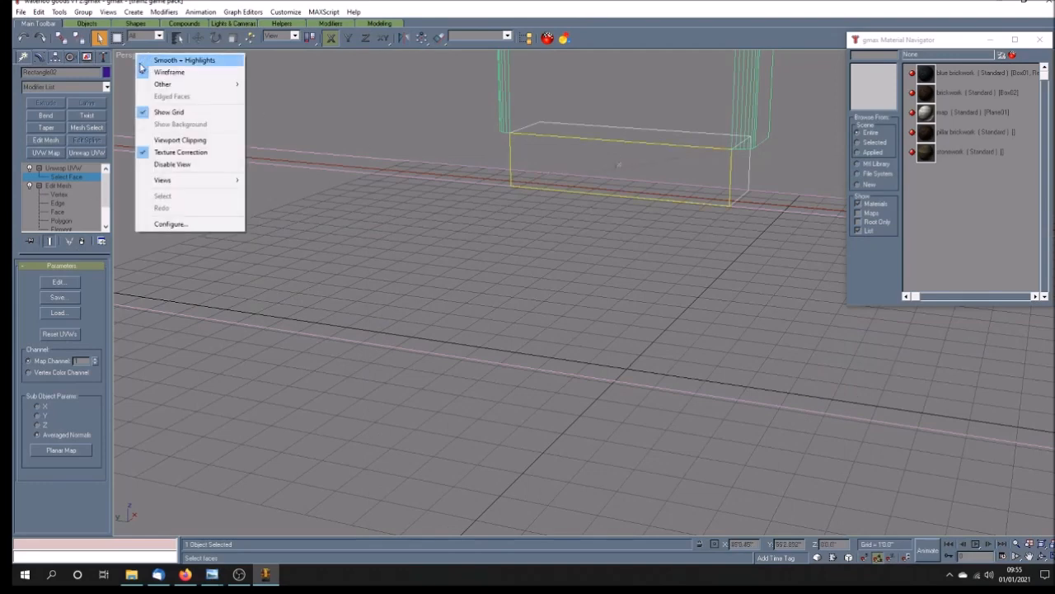
click(169, 59)
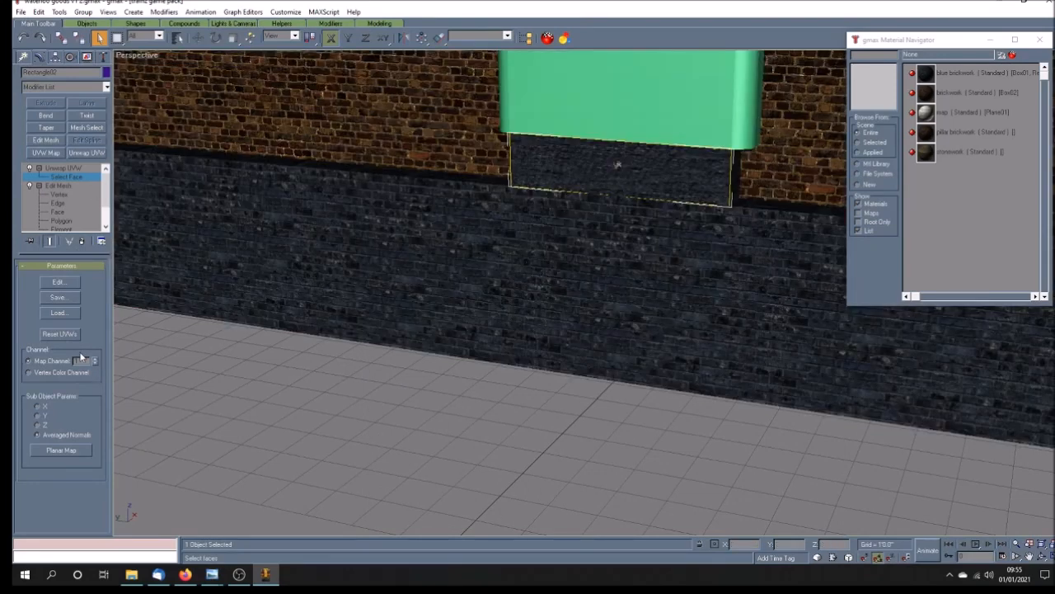
Show only the selected base block face in the UV editor and apply a planar map to it.
click(58, 282)
drag(495, 146, 277, 148)
click(330, 434)
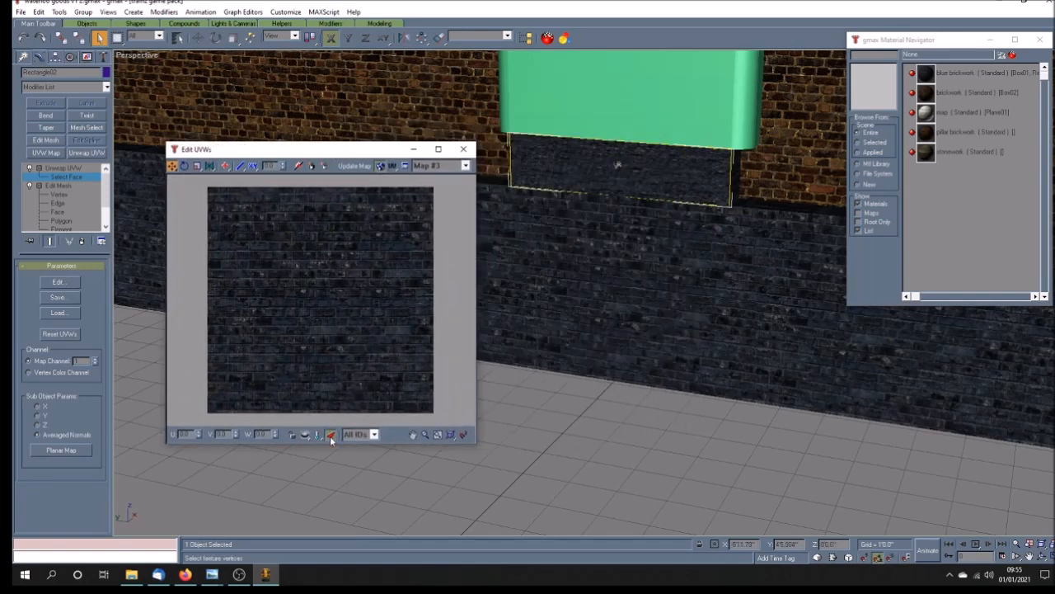
click(54, 451)
Lower the base block face's top texture vertices to a V of about 0.22, raise the bottom ones slightly, and finish the UV editing.
drag(171, 166, 177, 203)
drag(435, 189, 448, 362)
drag(458, 408, 208, 409)
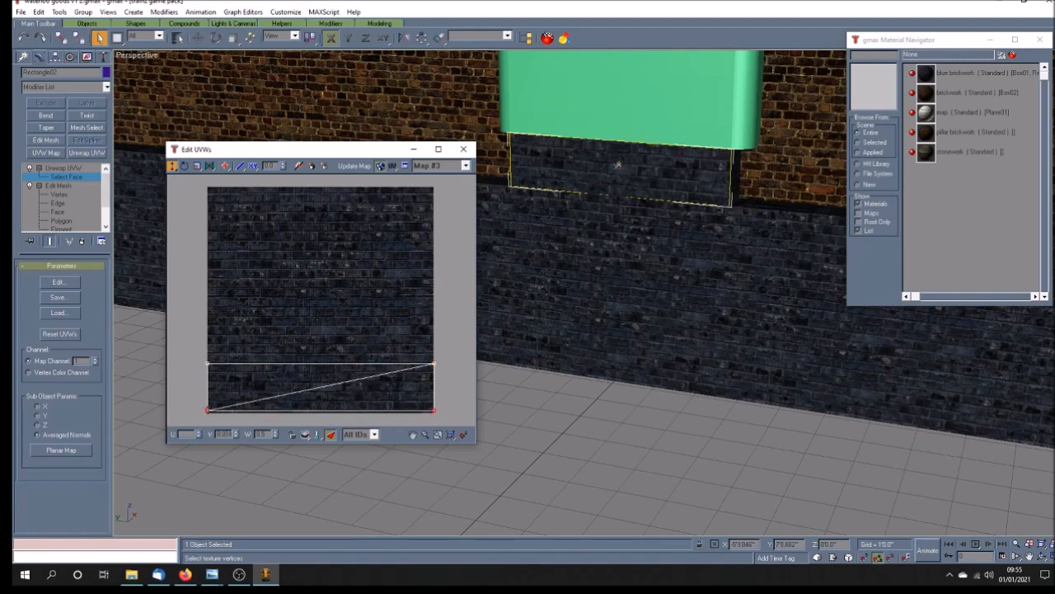
click(463, 149)
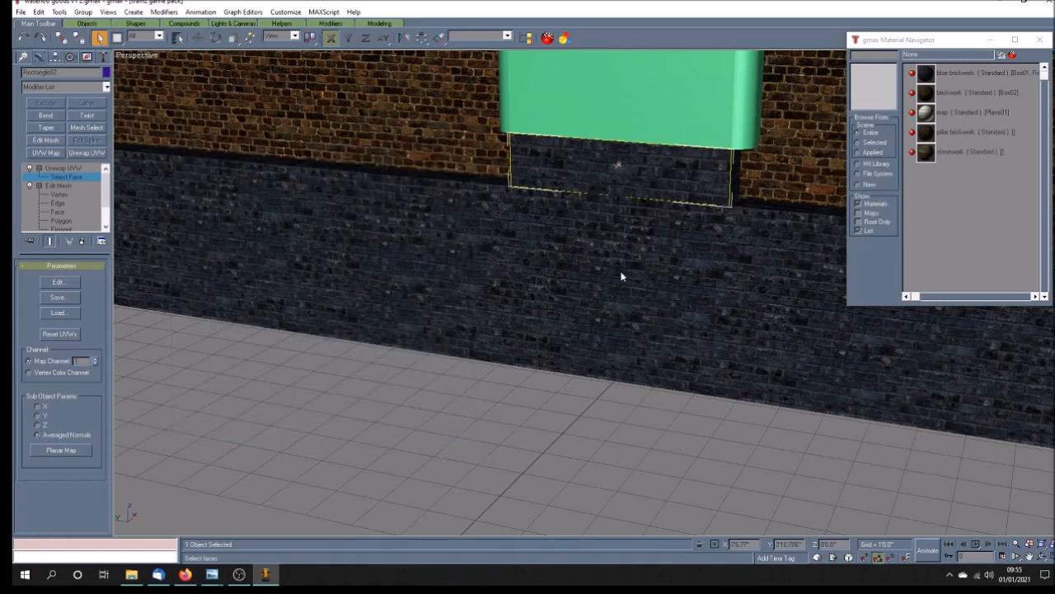
click(80, 169)
click(474, 383)
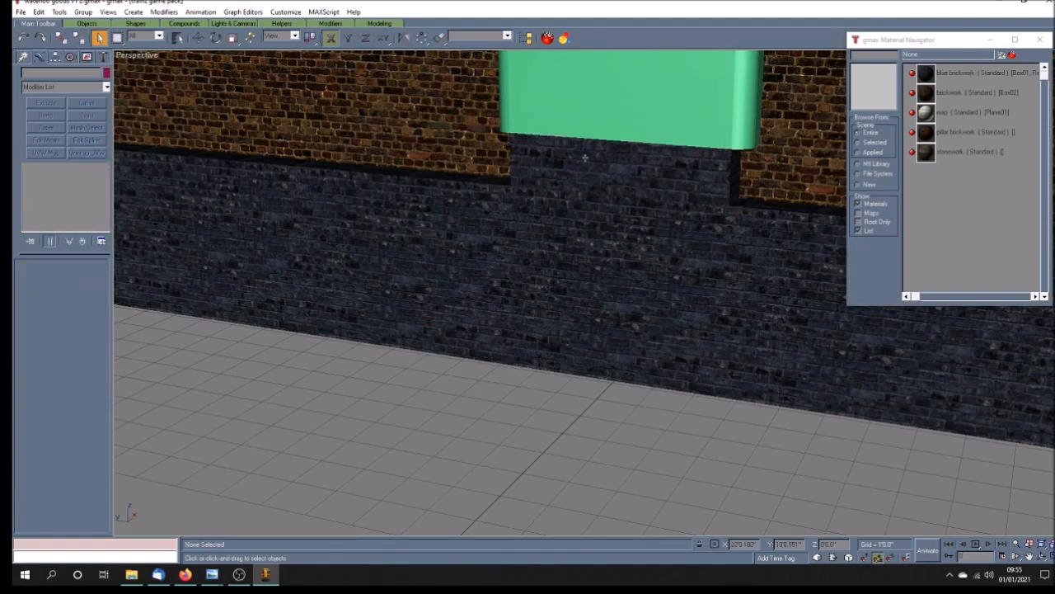
Select the lower blue brick wall, enter its Unwrap UVW face selection level, and open its UV editor.
click(517, 307)
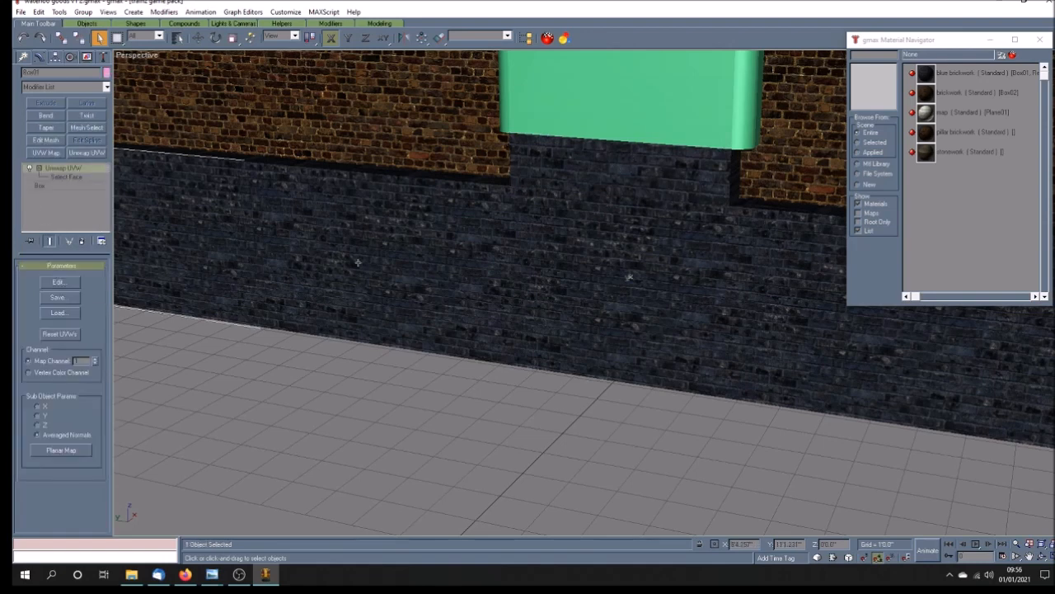
click(84, 176)
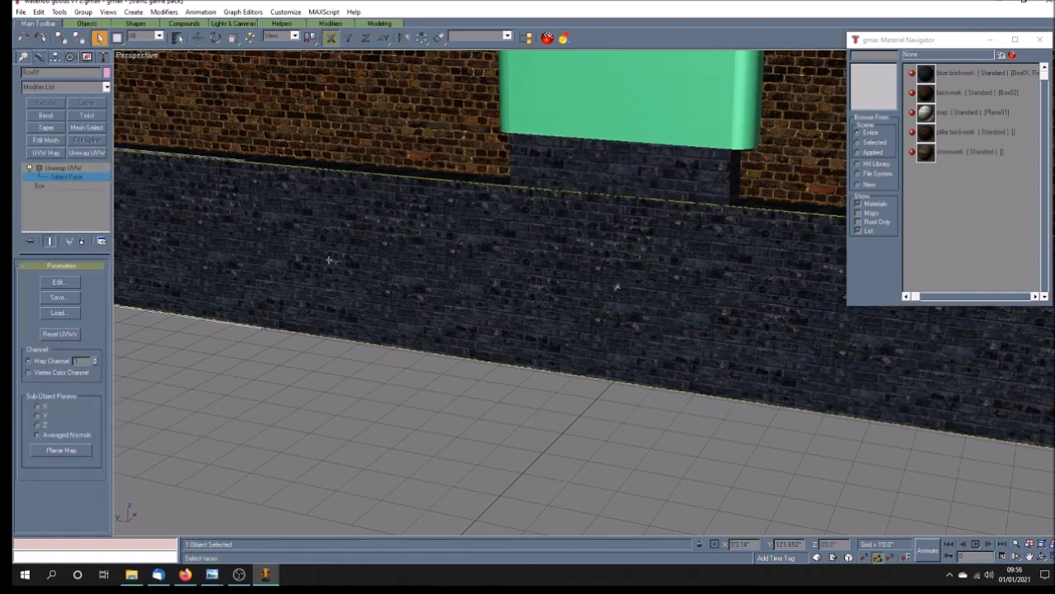
click(59, 282)
Raise the lower wall face's bottom texture vertices to a V of about 0.18 to enlarge the bricks' height.
drag(169, 275, 327, 290)
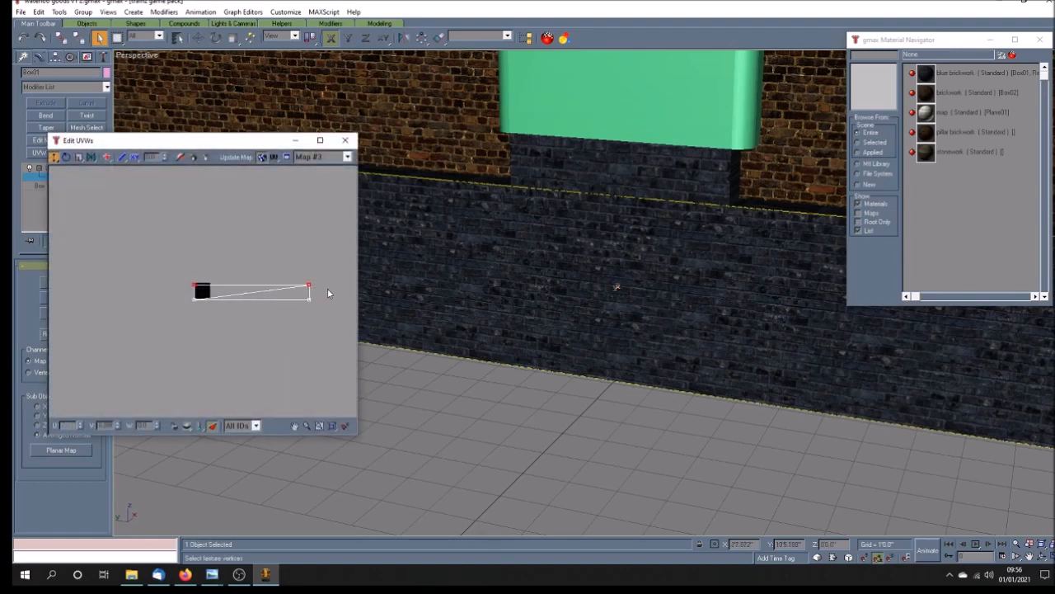
drag(182, 295, 320, 315)
scroll(198, 301, up, 6)
scroll(177, 345, up, 3)
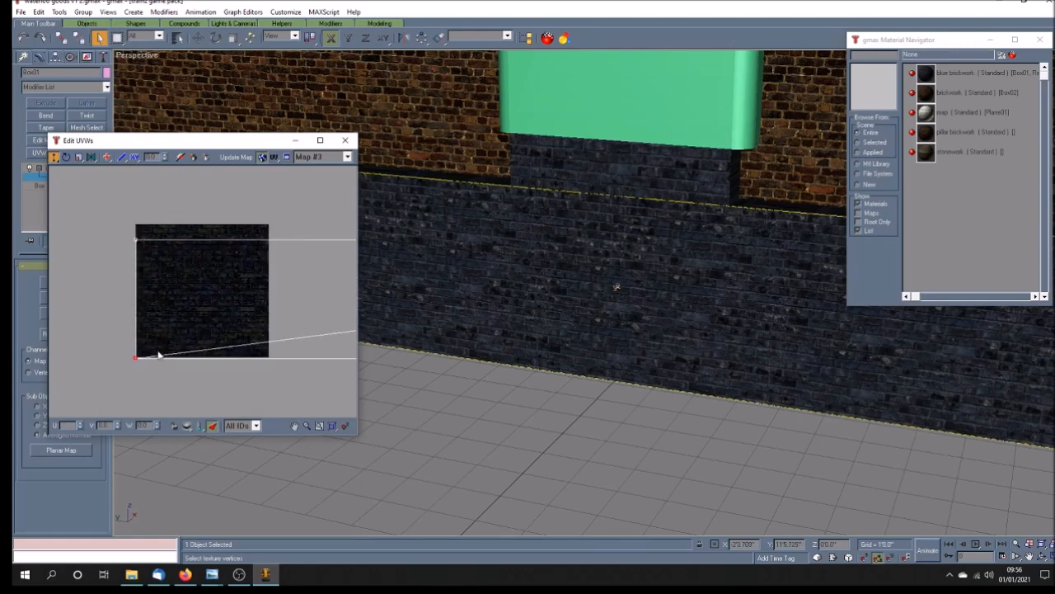
drag(114, 381, 117, 375)
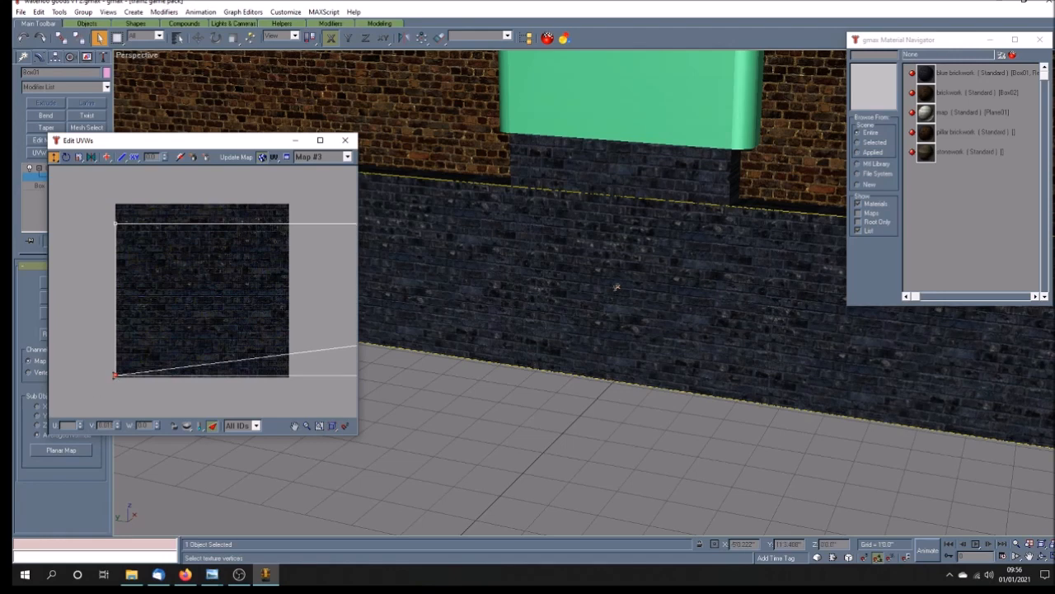
drag(115, 375, 115, 358)
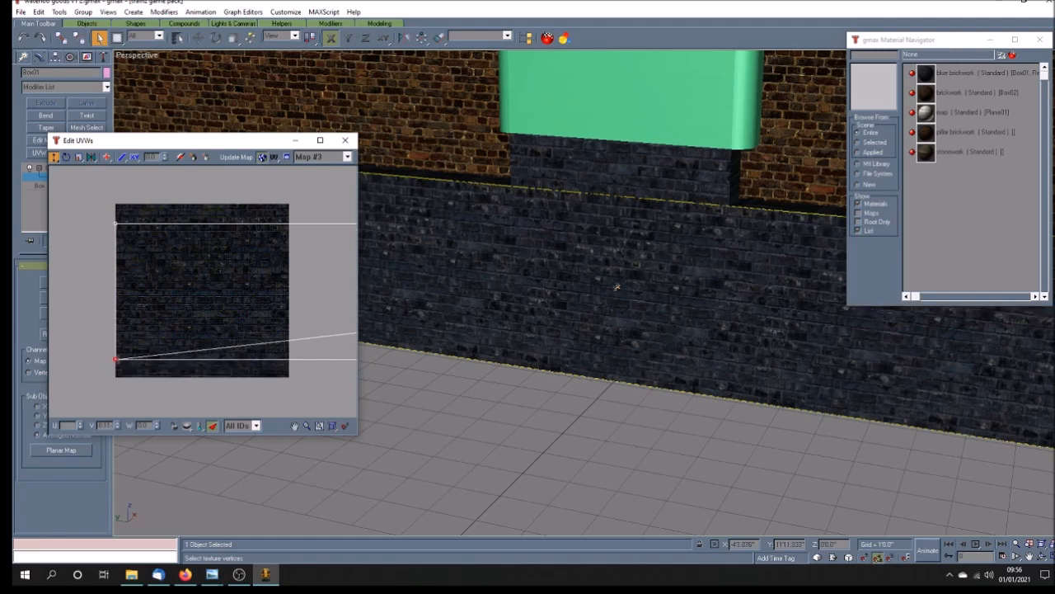
drag(115, 359, 117, 345)
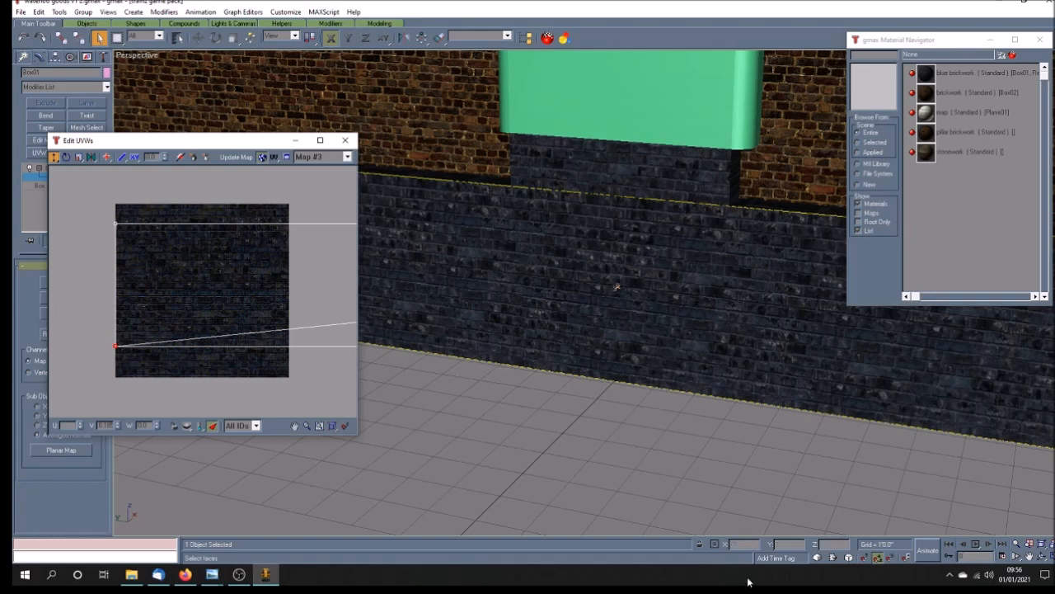
Set the Left view to Smooth + Highlights display and maximize it, keeping the UV editor clear of the wall.
click(1044, 555)
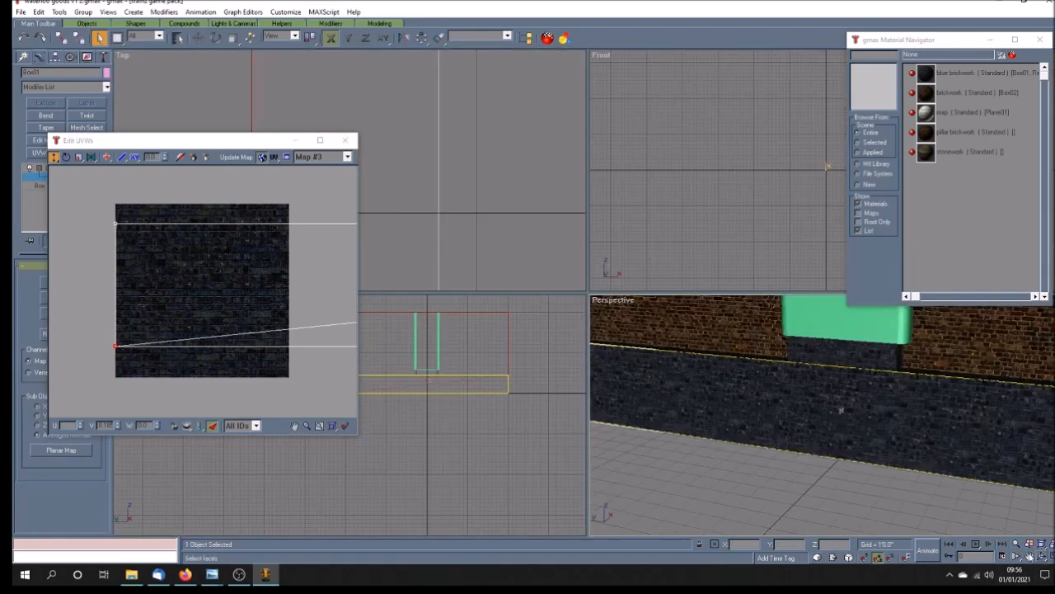
drag(231, 141, 477, 46)
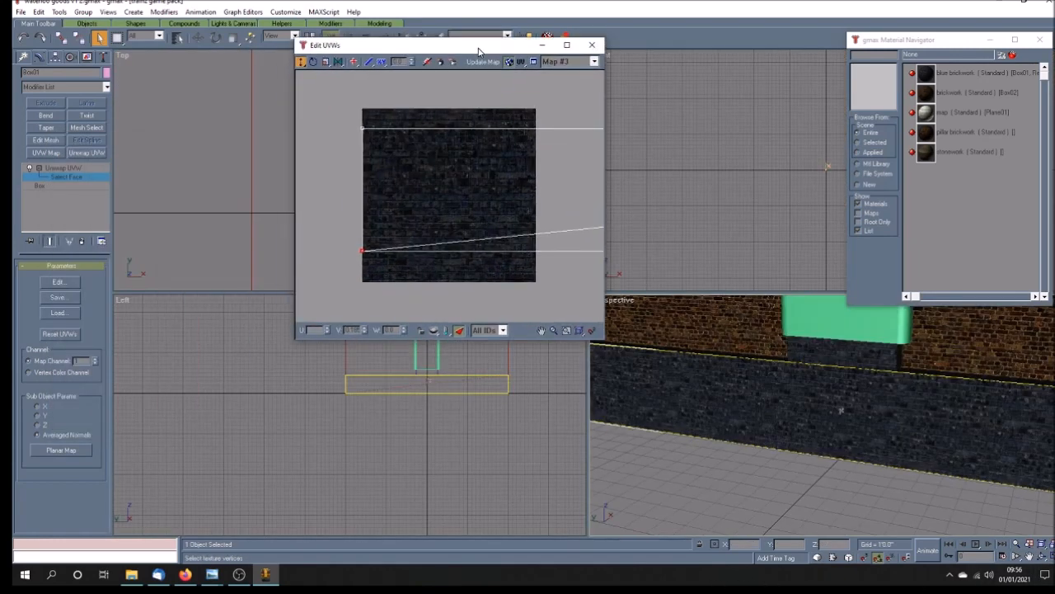
right_click(128, 303)
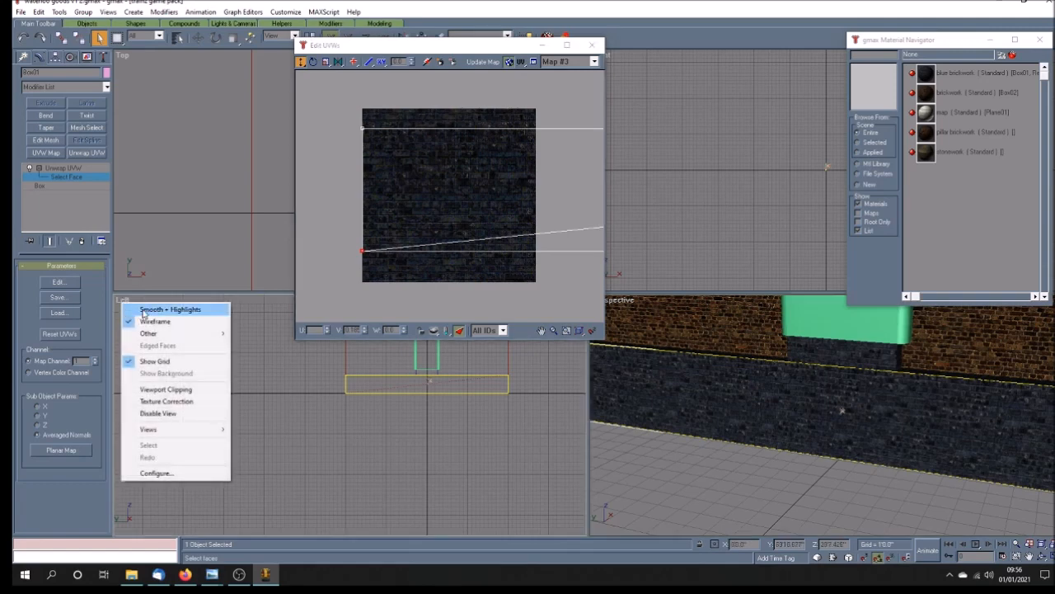
click(145, 309)
click(1029, 556)
drag(438, 469, 412, 479)
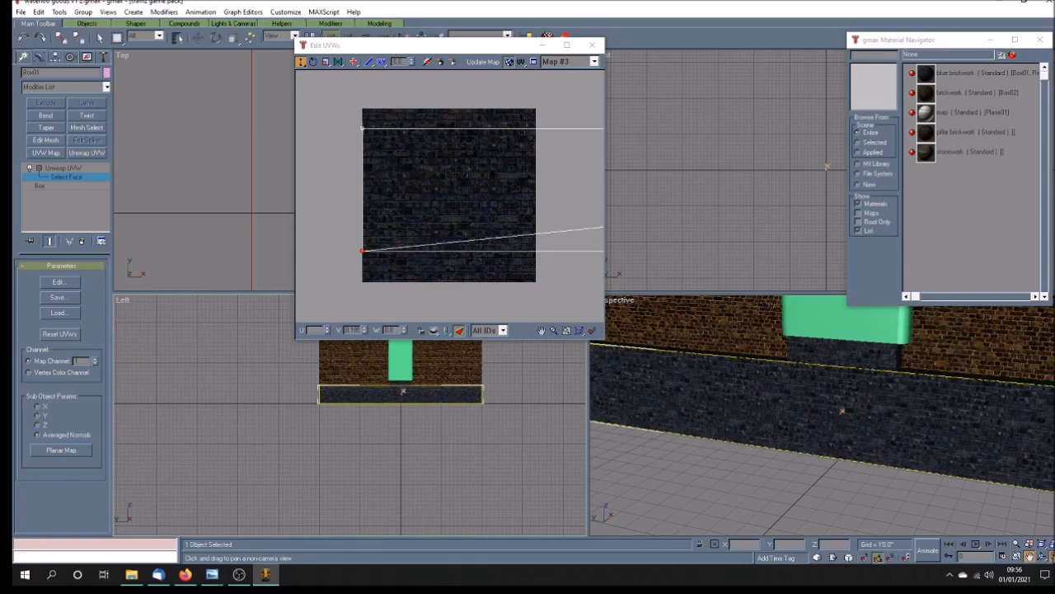
click(1051, 556)
drag(461, 45, 340, 140)
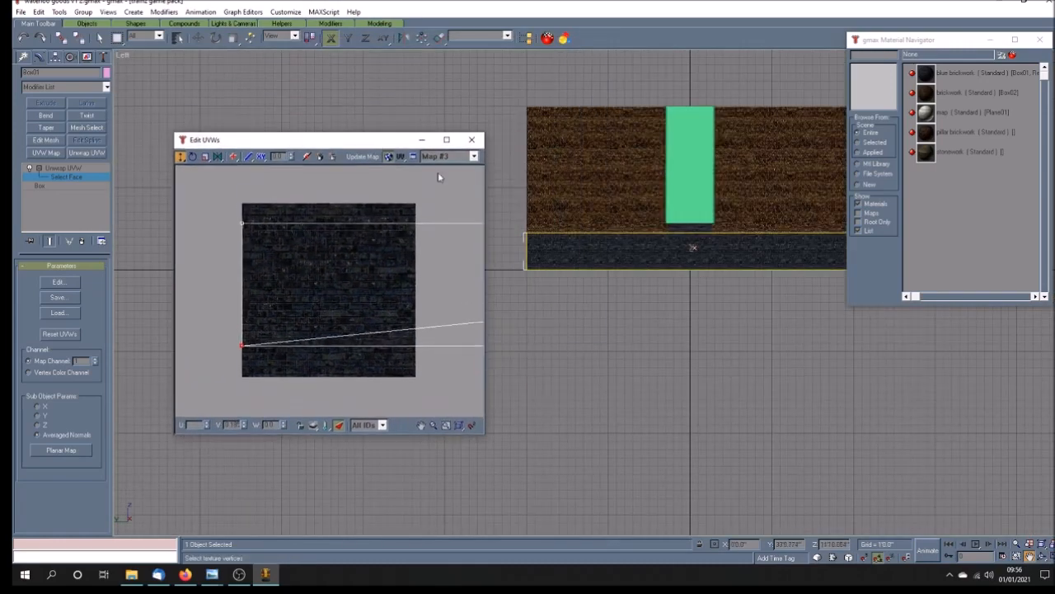
Examine the brick courses where the pillar base meets the lower wall and compare them with the wall example.jpg photo.
drag(692, 247, 624, 275)
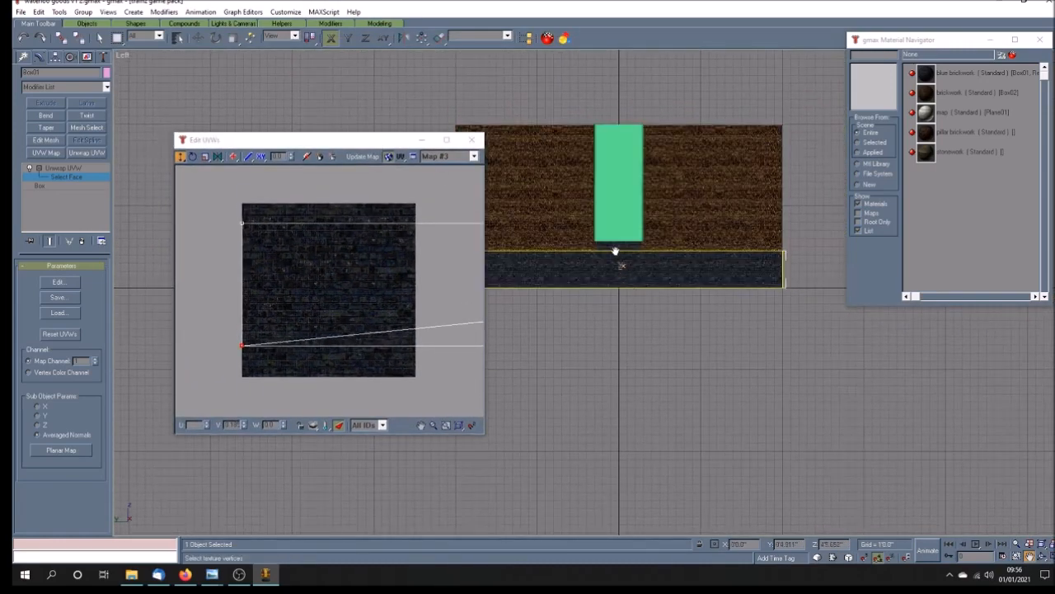
scroll(623, 275, up, 10)
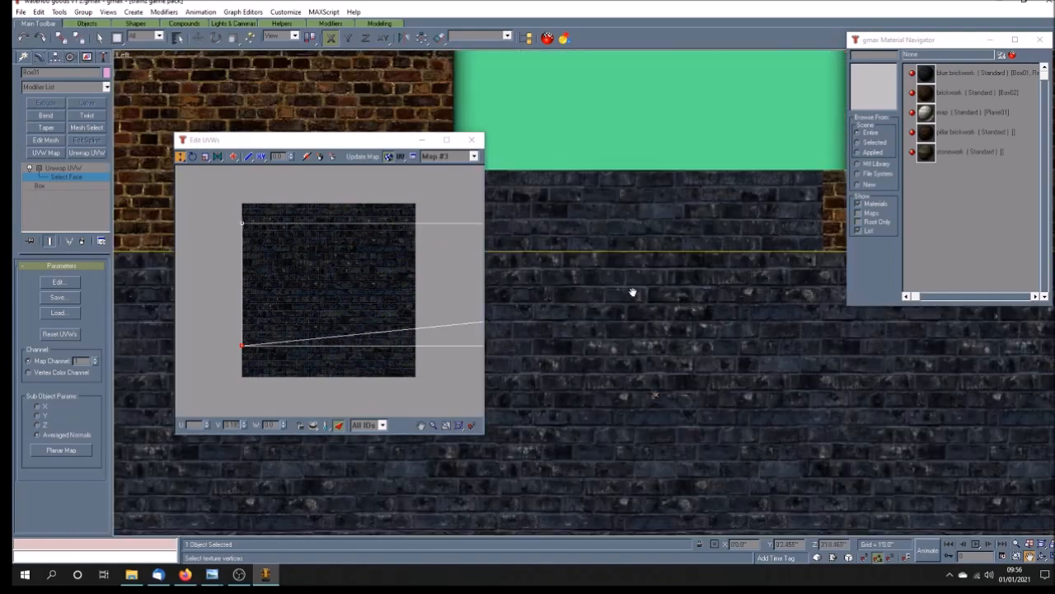
scroll(627, 269, up, 2)
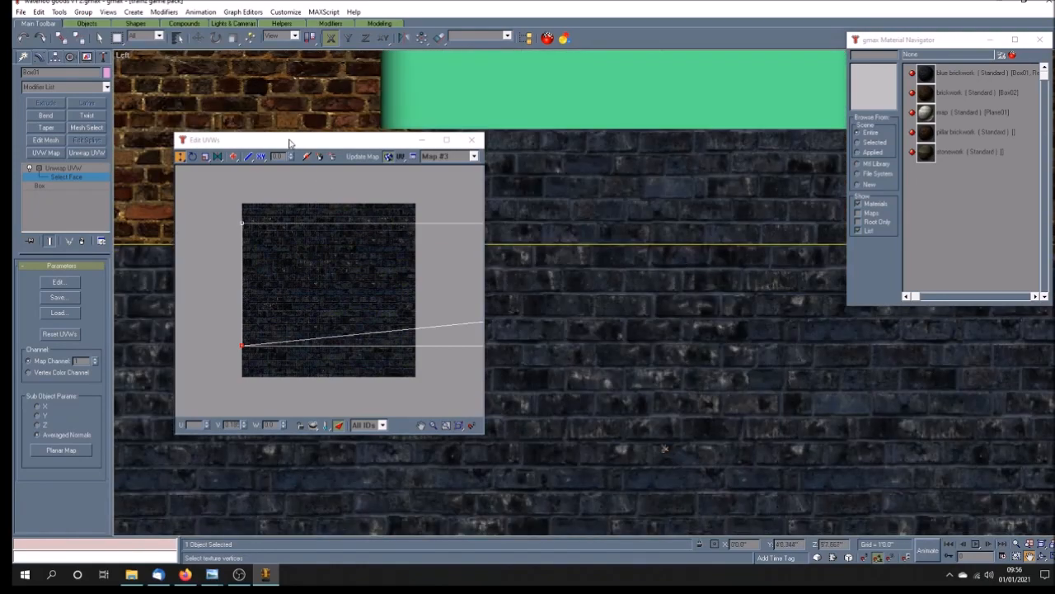
drag(292, 141, 209, 180)
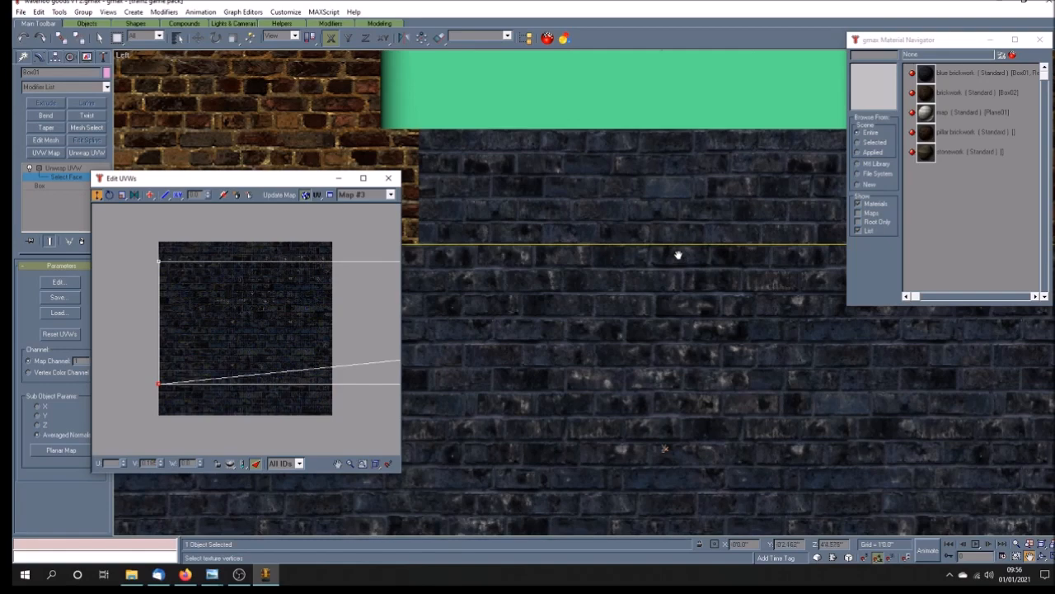
mouse_move(212, 575)
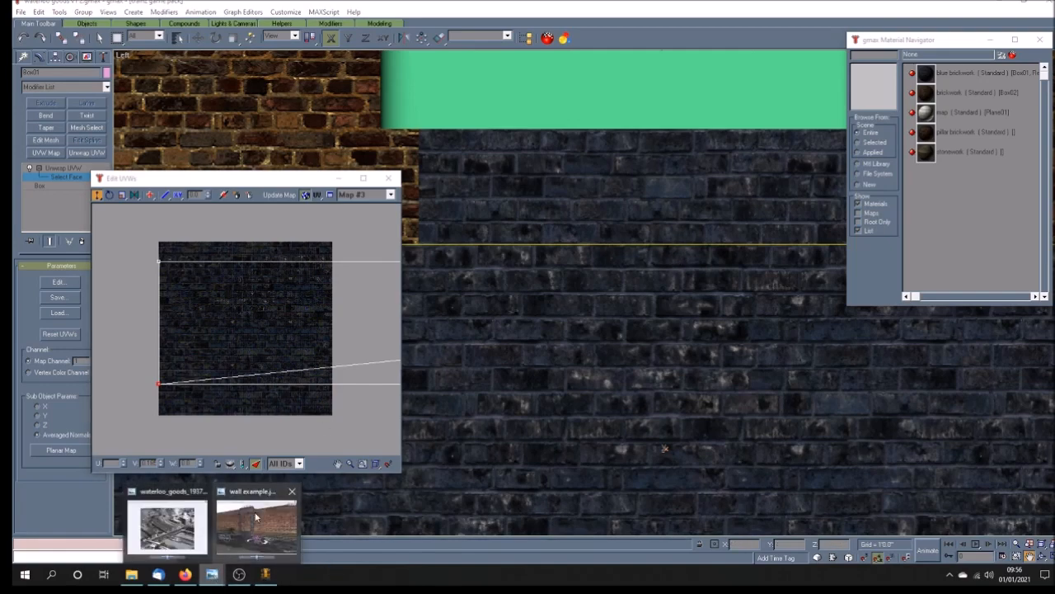
click(257, 515)
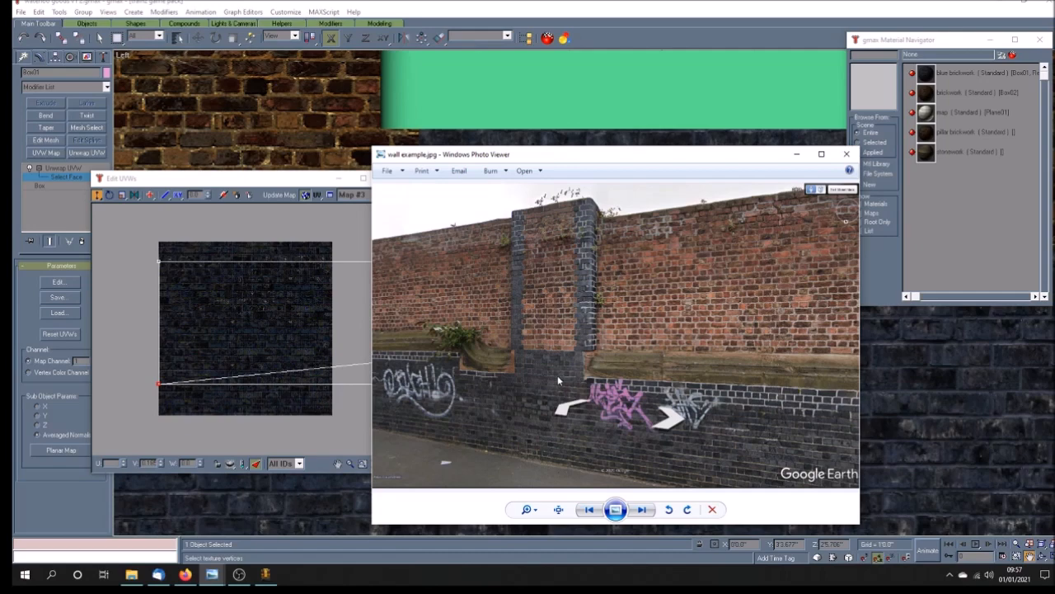
click(480, 15)
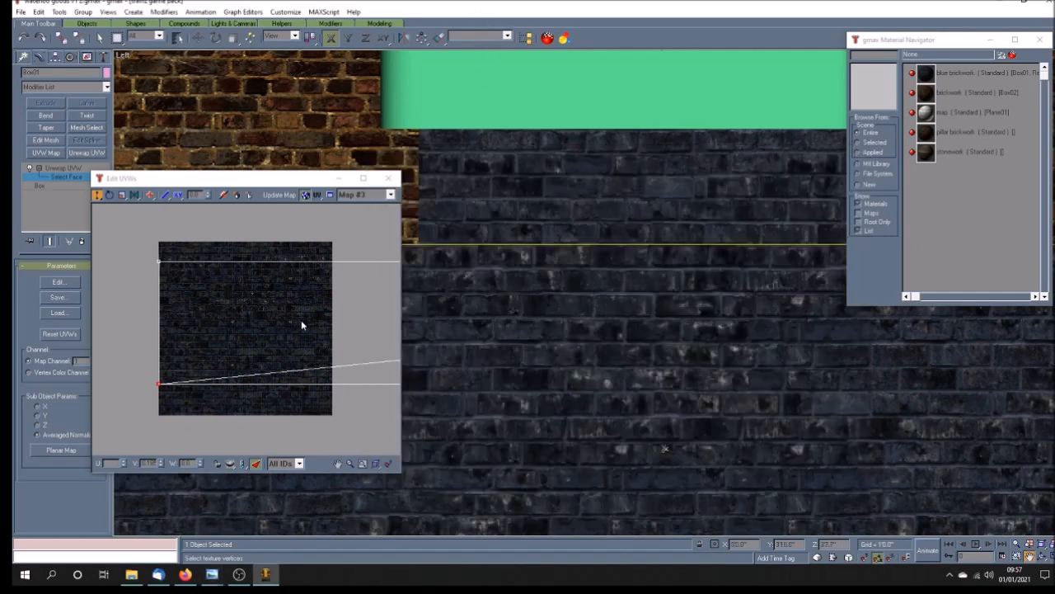
Select all four texture vertices of the lower wall face in the UV editor and ready them for moving.
click(137, 262)
scroll(144, 263, down, 2)
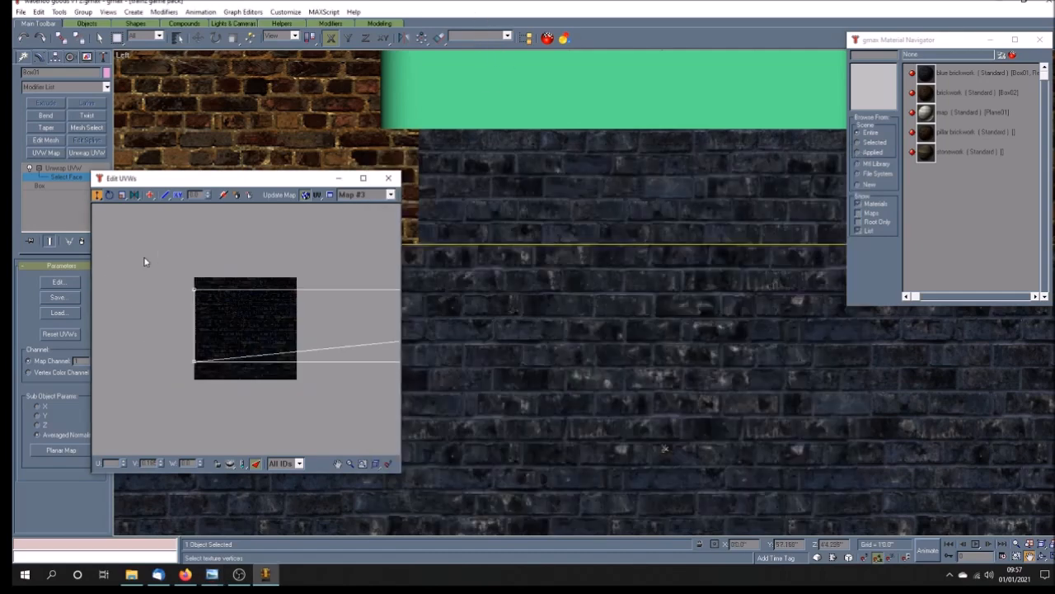
scroll(148, 260, down, 3)
drag(158, 257, 394, 359)
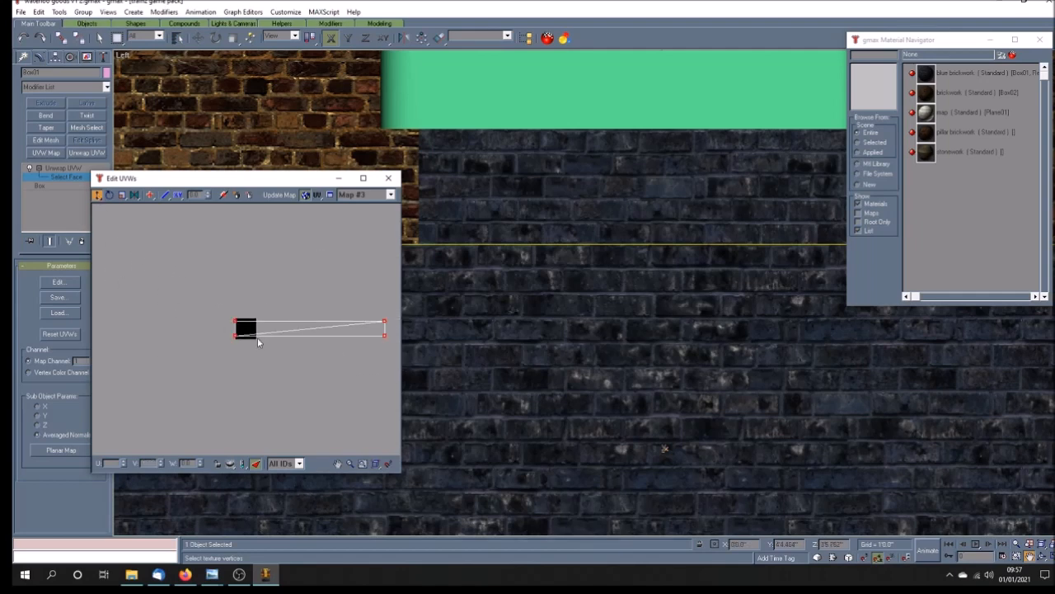
click(337, 463)
drag(269, 368, 259, 352)
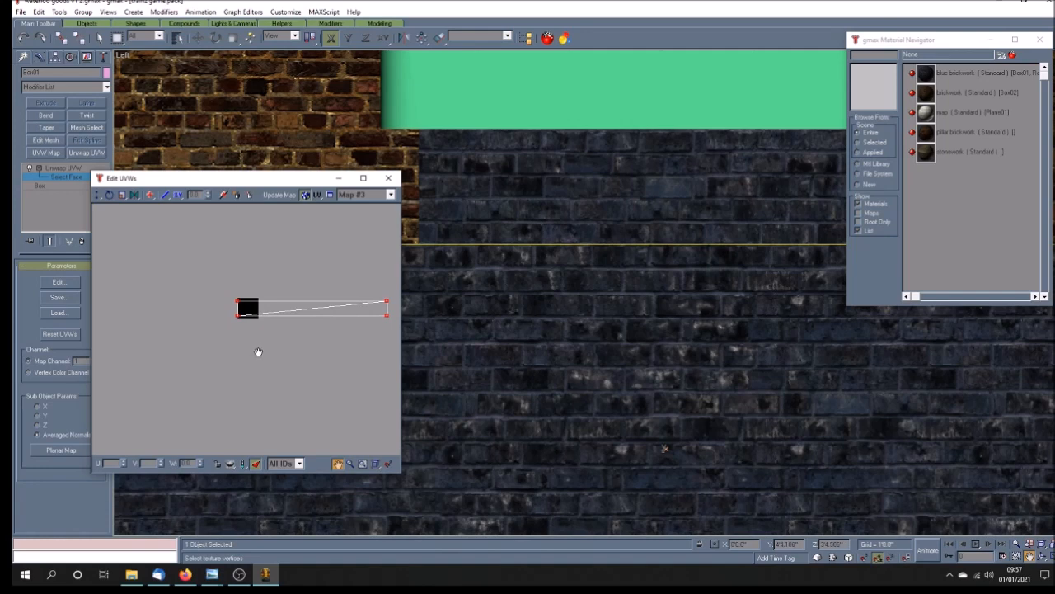
scroll(247, 310, up, 4)
drag(224, 256, 207, 327)
scroll(226, 310, up, 4)
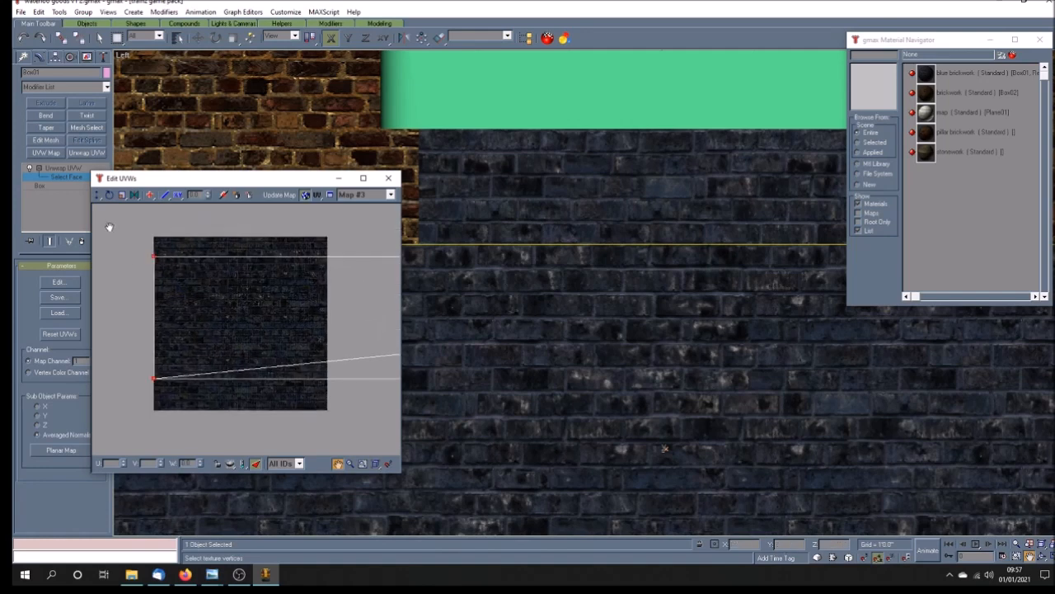
click(98, 195)
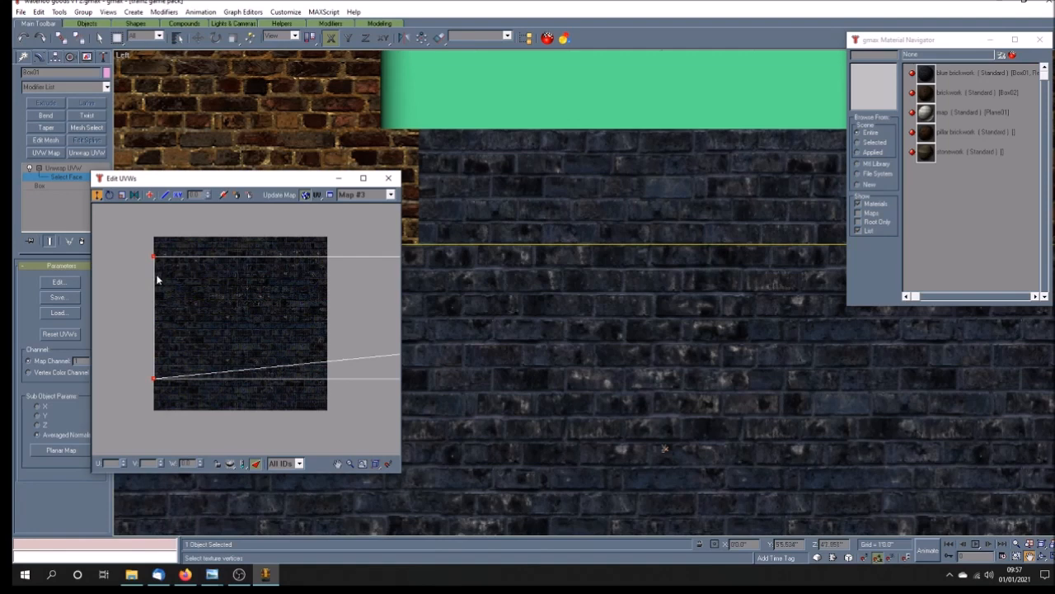
Shift the lower wall's whole texture face vertically, ending slightly above its original position, to align its brick courses with the pillar base.
drag(156, 257, 155, 309)
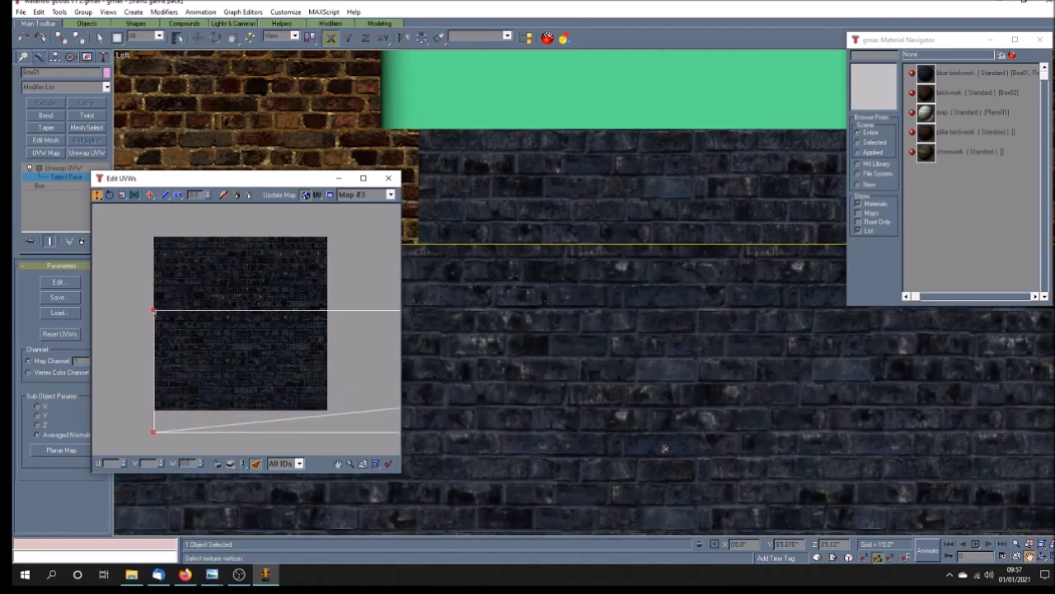
drag(154, 310, 158, 333)
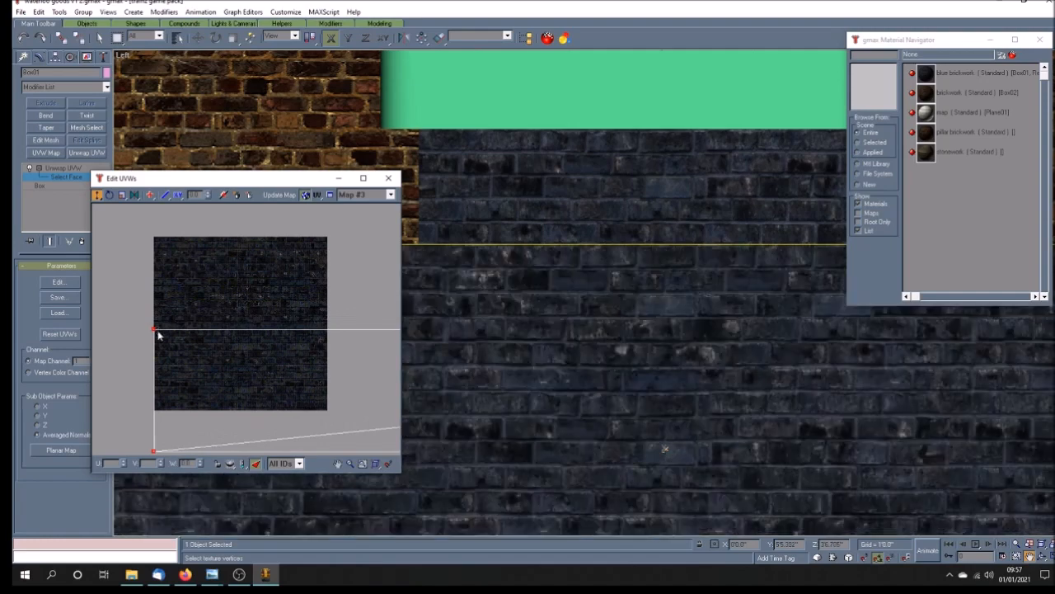
scroll(172, 336, up, 5)
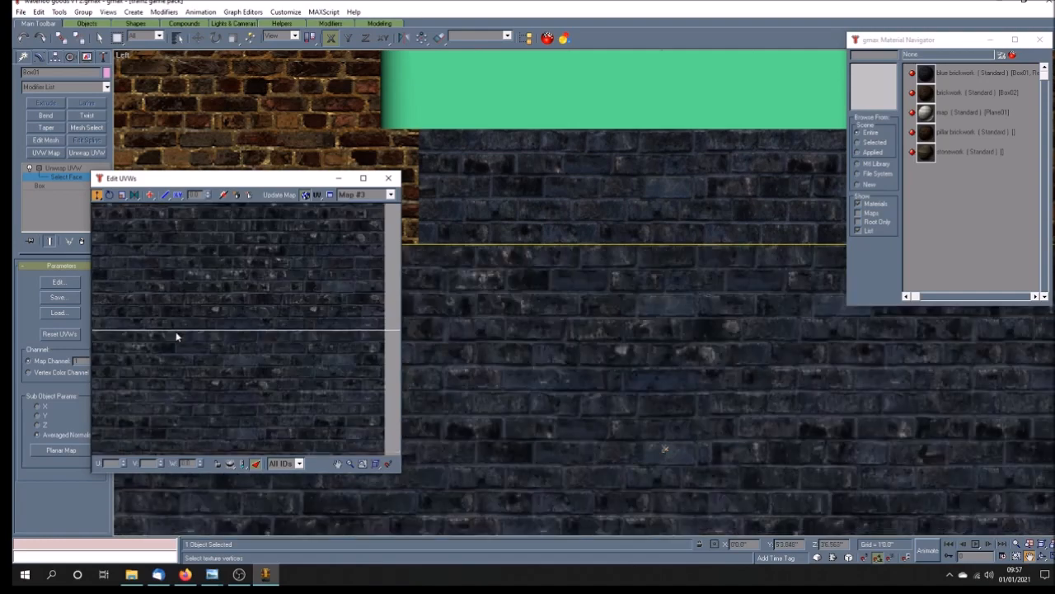
scroll(176, 337, down, 3)
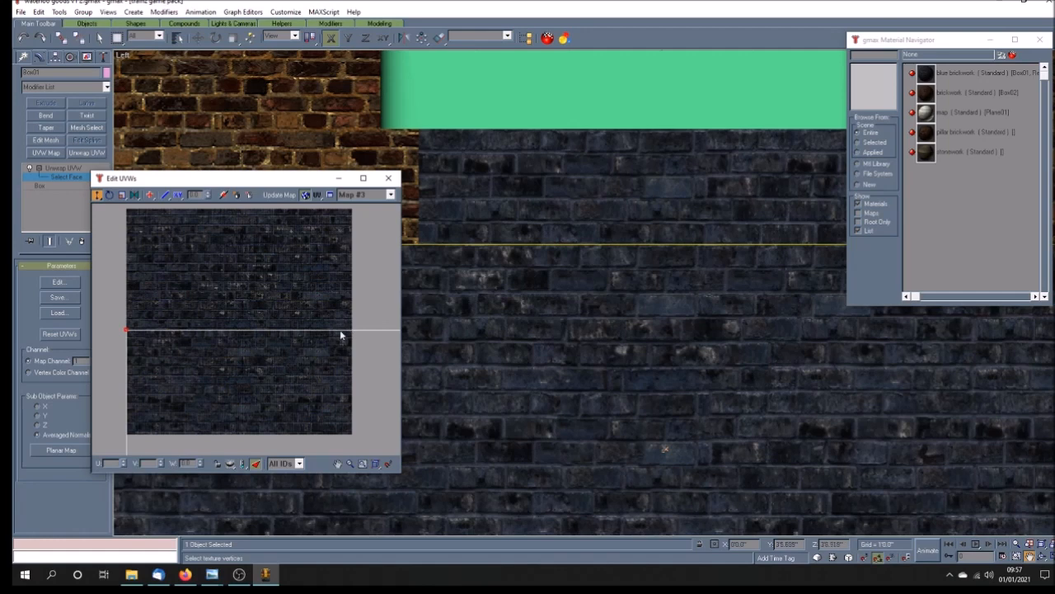
drag(127, 328, 157, 226)
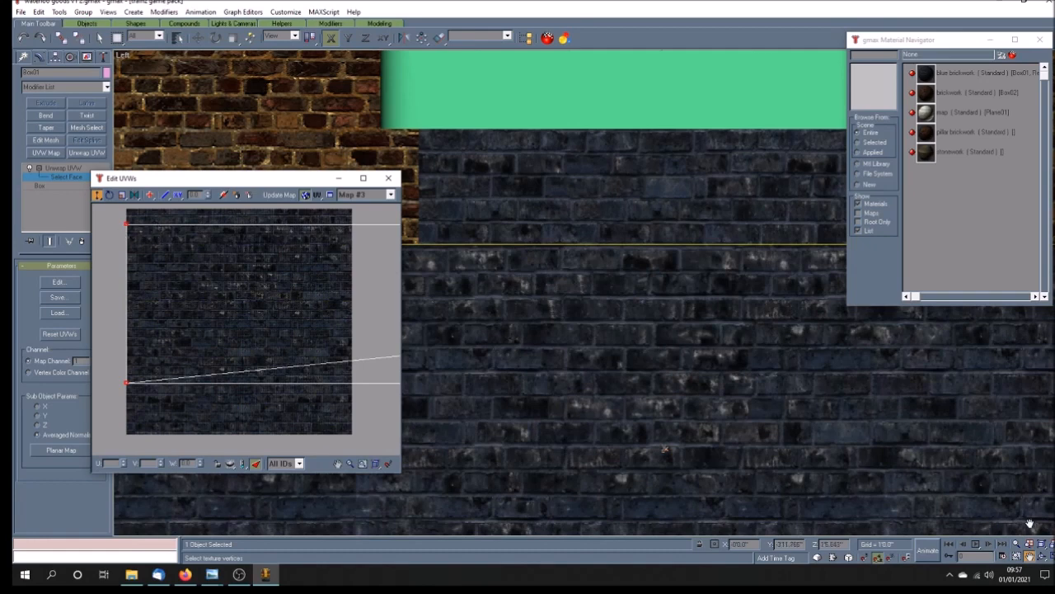
Check the lower wall's brickwork across its full length, close the UV editor, and deselect the wall.
drag(733, 406, 733, 406)
scroll(679, 360, down, 6)
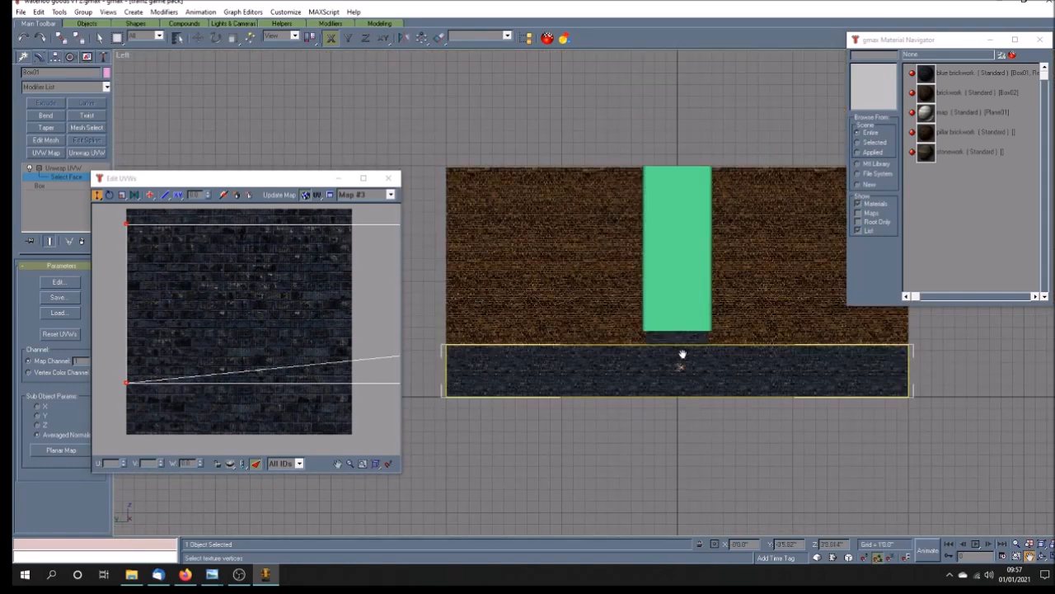
drag(690, 368, 629, 360)
scroll(629, 362, up, 3)
scroll(629, 363, up, 2)
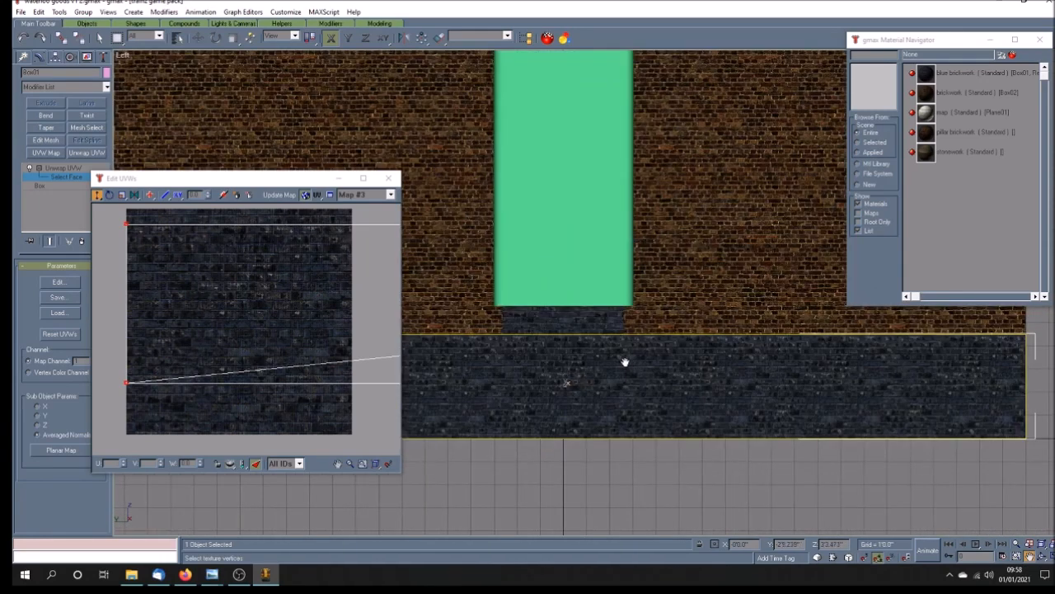
click(385, 181)
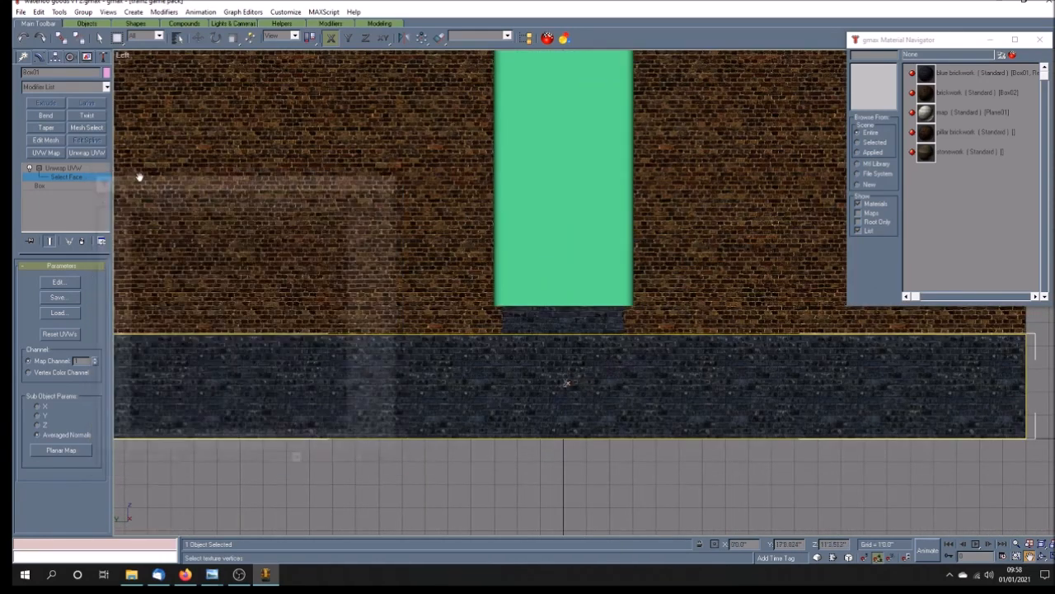
click(483, 477)
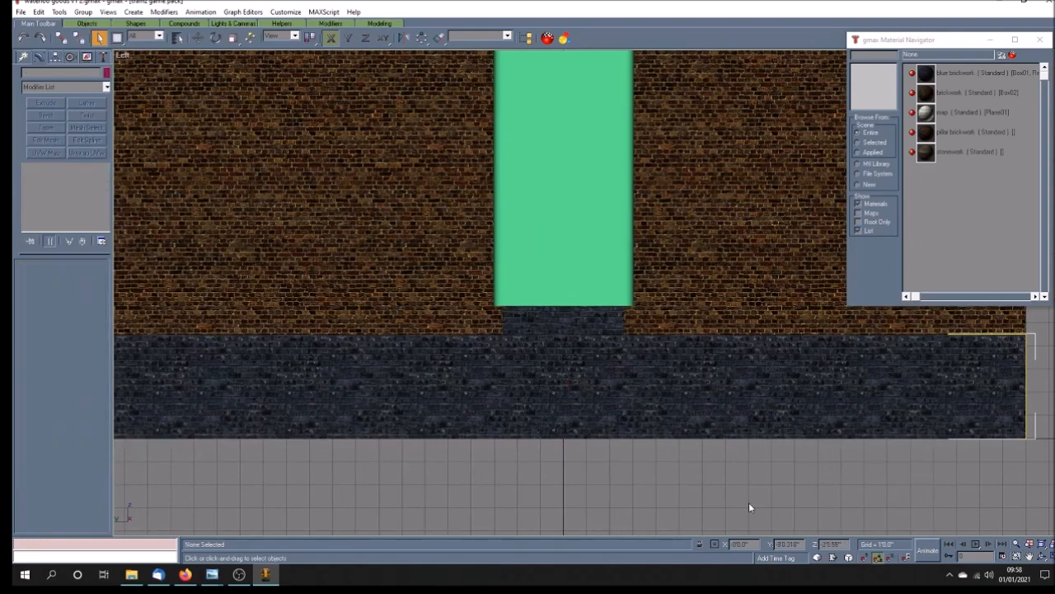
Open the upper brown wall's texture faces in the UV editor and place the editor clear of the brick joint with the lower wall.
scroll(612, 462, down, 2)
scroll(613, 464, up, 3)
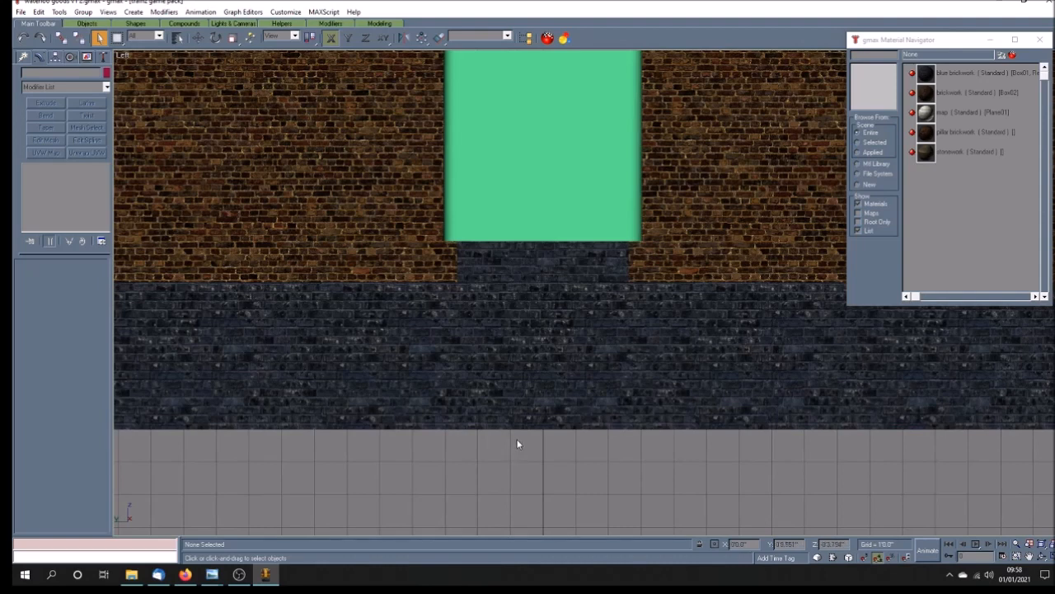
scroll(517, 443, down, 1)
click(681, 248)
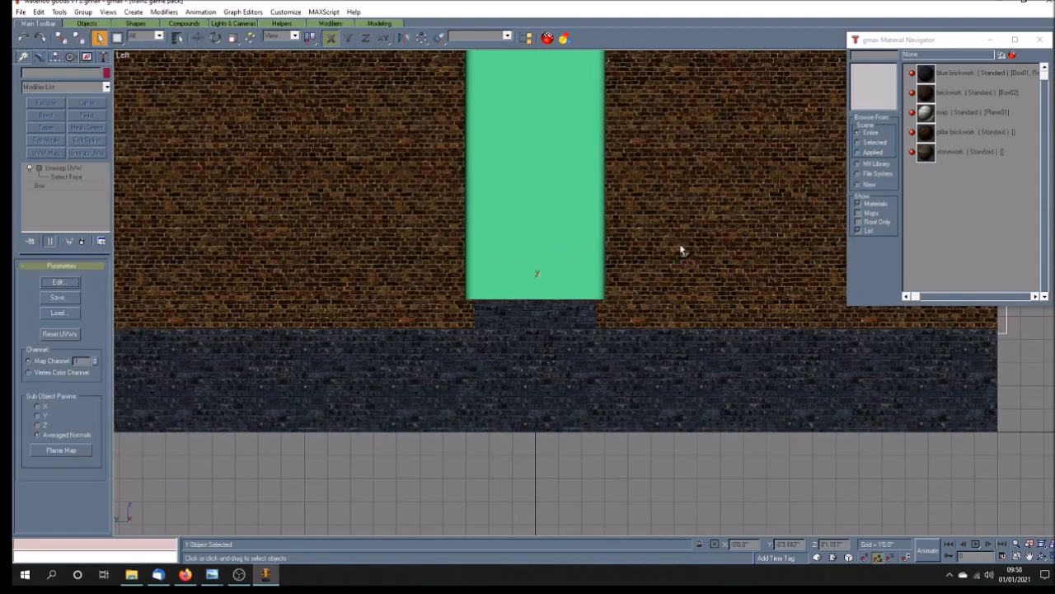
click(61, 177)
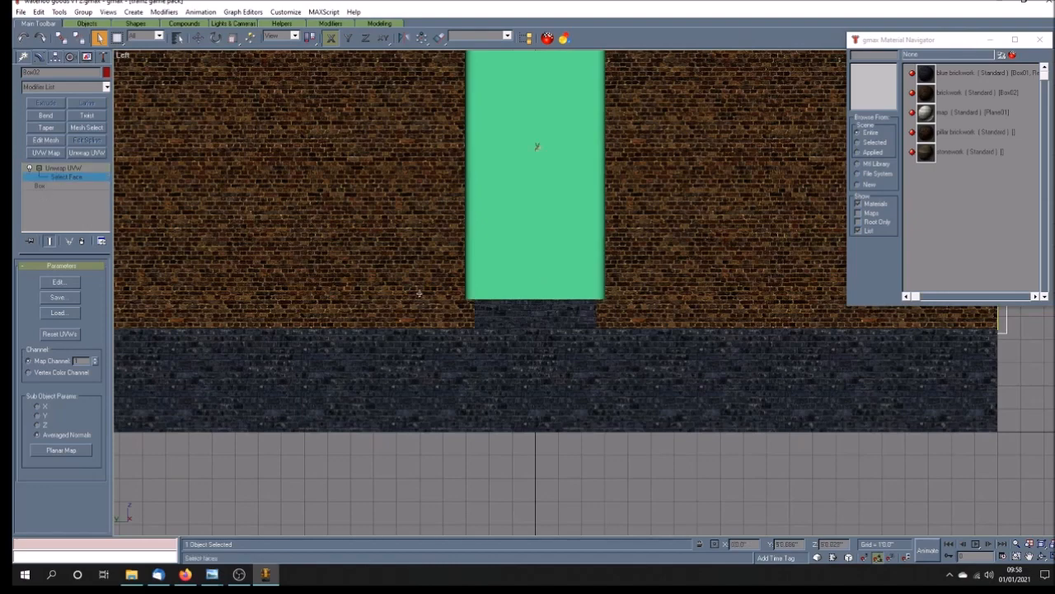
scroll(419, 292, down, 2)
scroll(426, 286, up, 1)
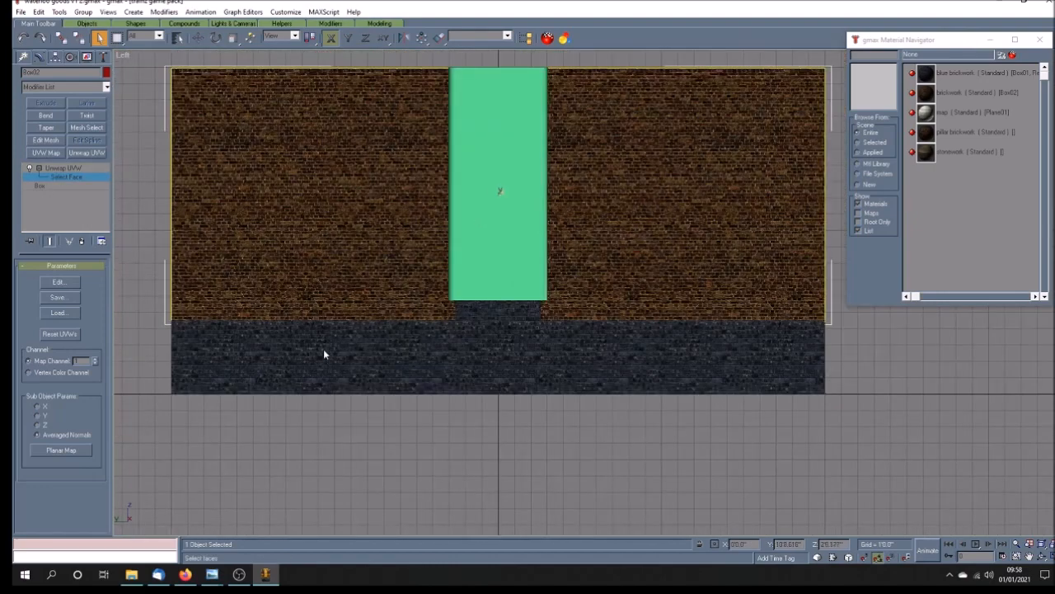
scroll(350, 312, up, 3)
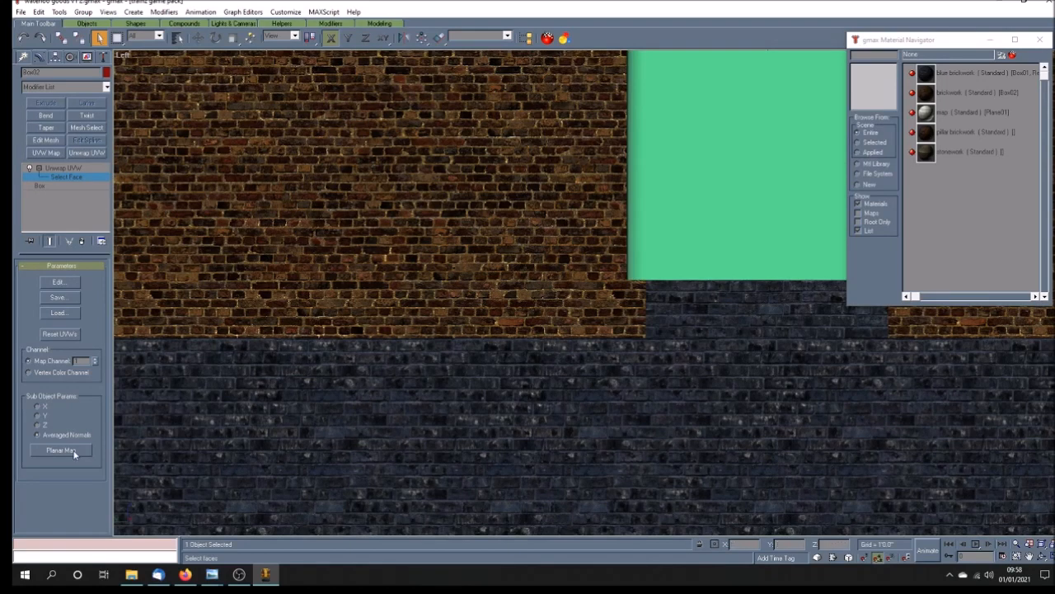
click(52, 283)
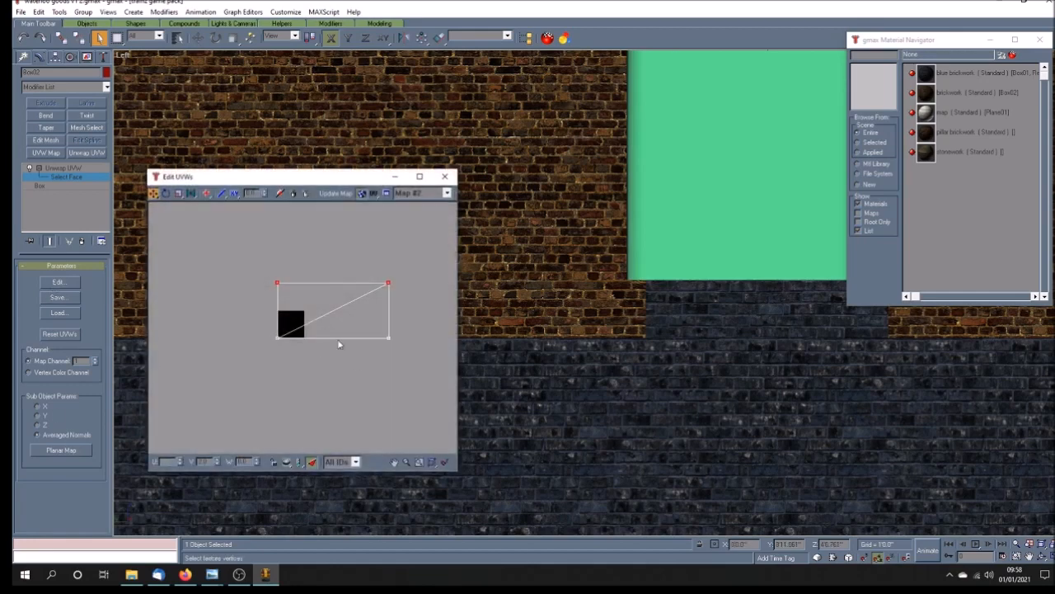
drag(283, 184, 820, 179)
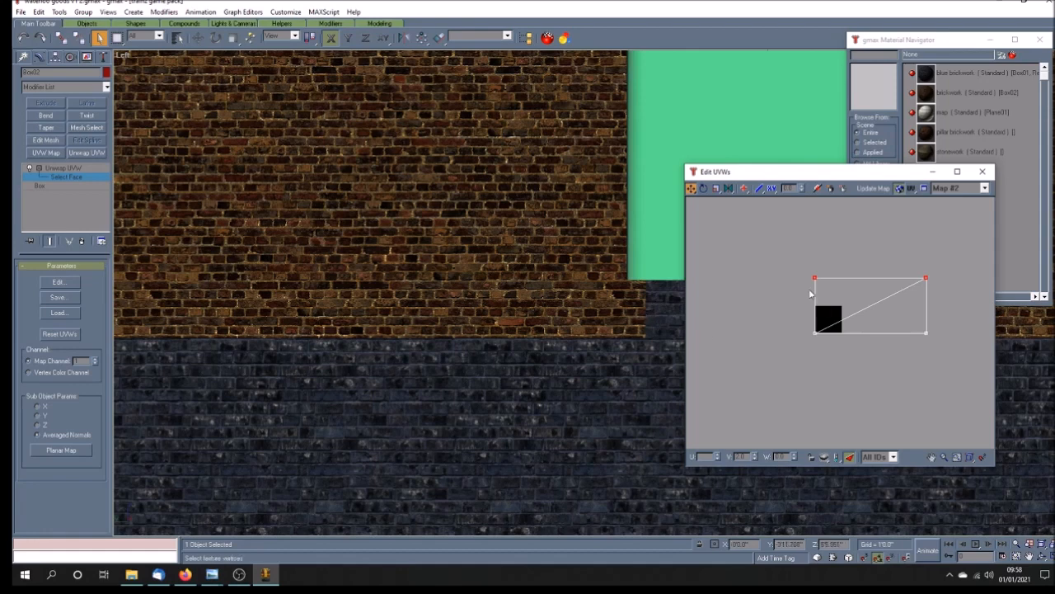
Reduce the V coordinate of the upper wall's two top texture vertices to 1.75 and finally 1.5 to enlarge the bricks vertically.
click(742, 456)
text(1.75)
key(Return)
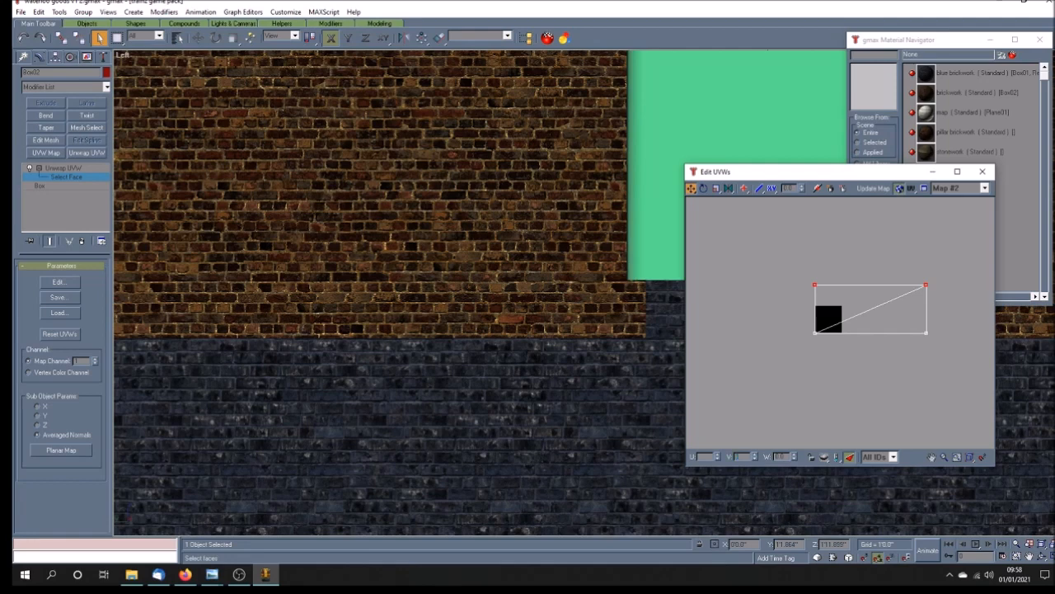
key(Return)
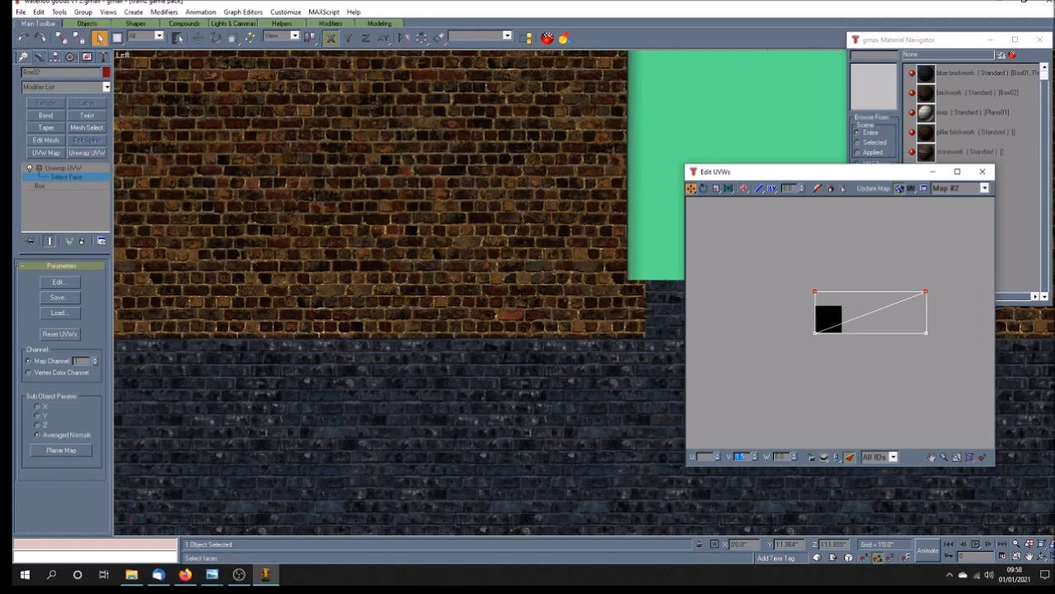
Select the upper wall's two right-hand texture vertices and reduce their U coordinate to 3.5 and finally 3.0.
drag(915, 278, 957, 383)
drag(712, 457, 694, 458)
text(0.5)
key(Return)
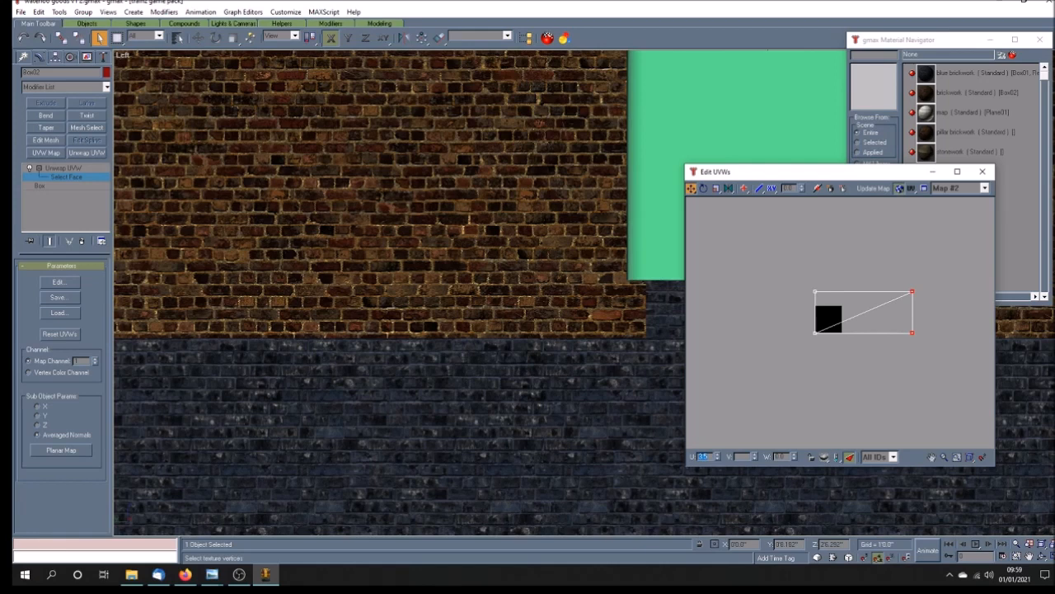
key(Return)
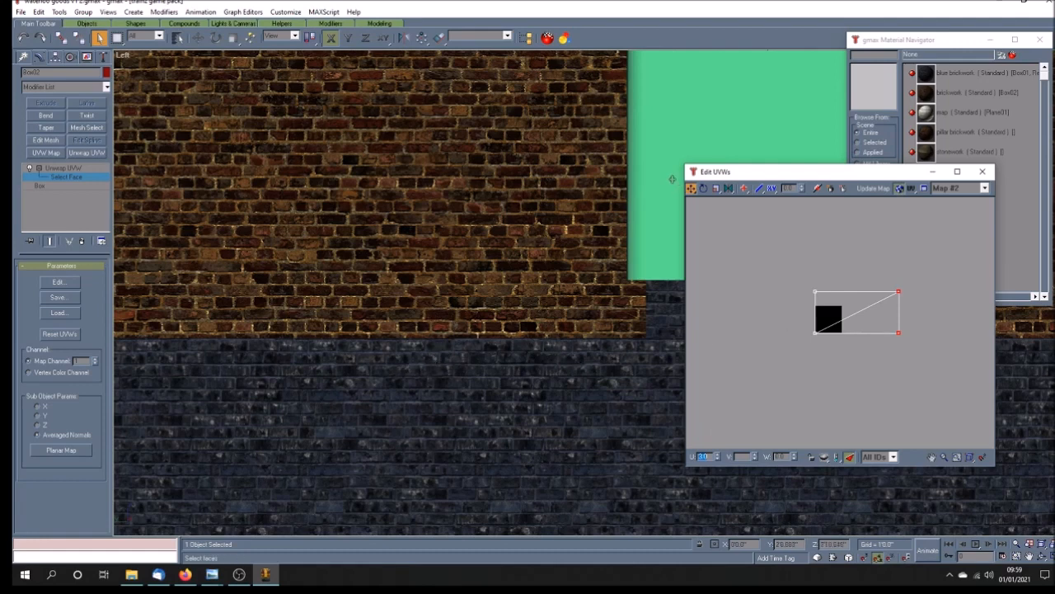
Select all four texture vertices of the upper wall and shift them slightly upward with movement restricted to vertical.
drag(691, 188, 693, 226)
drag(794, 267, 932, 353)
drag(817, 337, 816, 336)
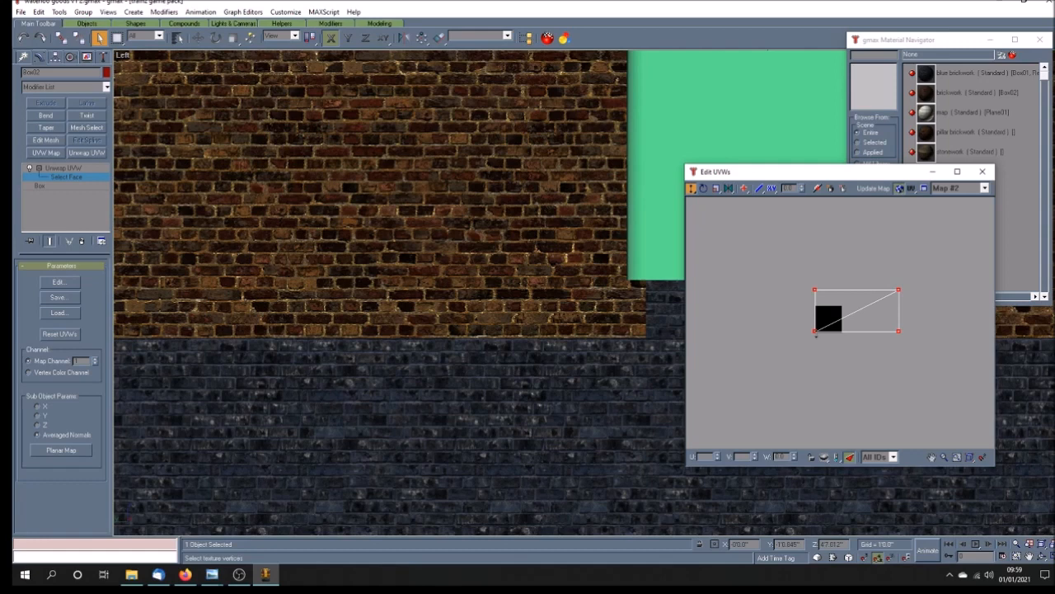
drag(815, 335, 815, 334)
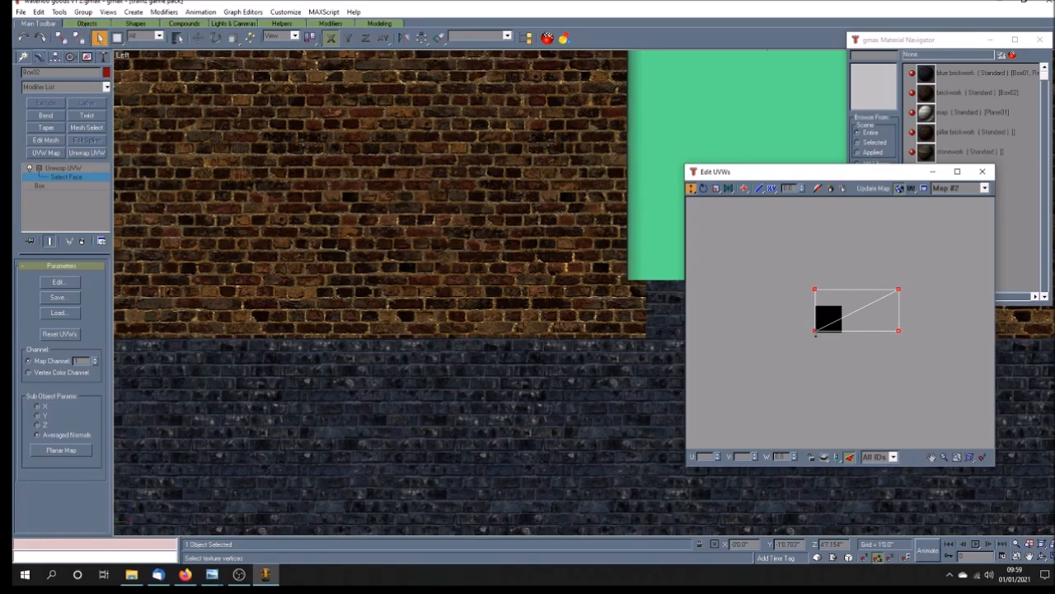
Fine-tune the upper wall's texture by lowering the vertices slightly, aligning their bottom edge with a mortar joint in the enlarged brick image.
scroll(816, 335, up, 6)
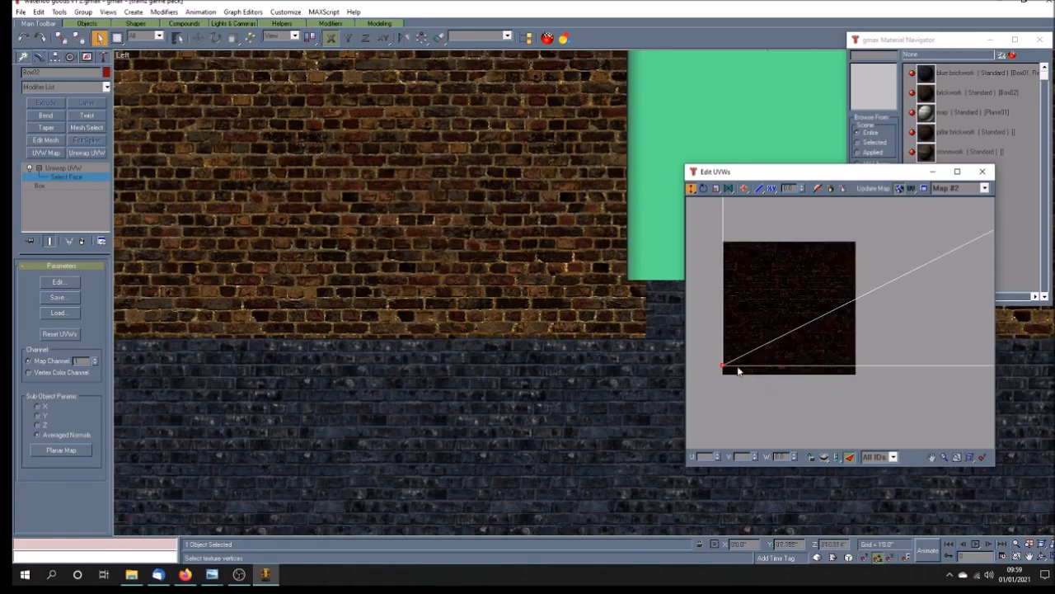
click(931, 457)
drag(777, 376, 810, 357)
click(691, 188)
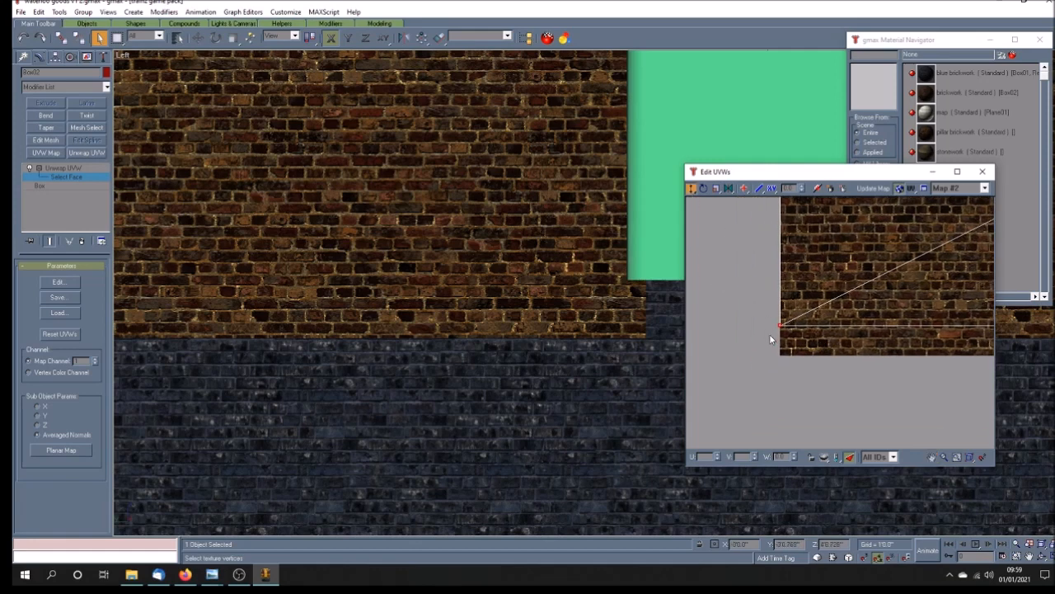
drag(781, 326, 780, 329)
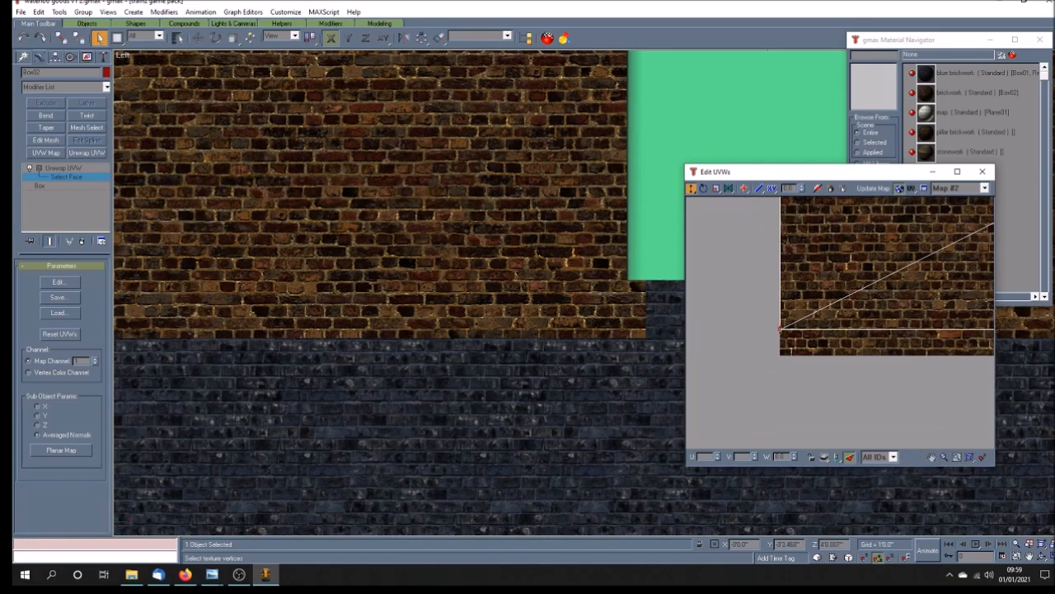
drag(781, 329, 781, 330)
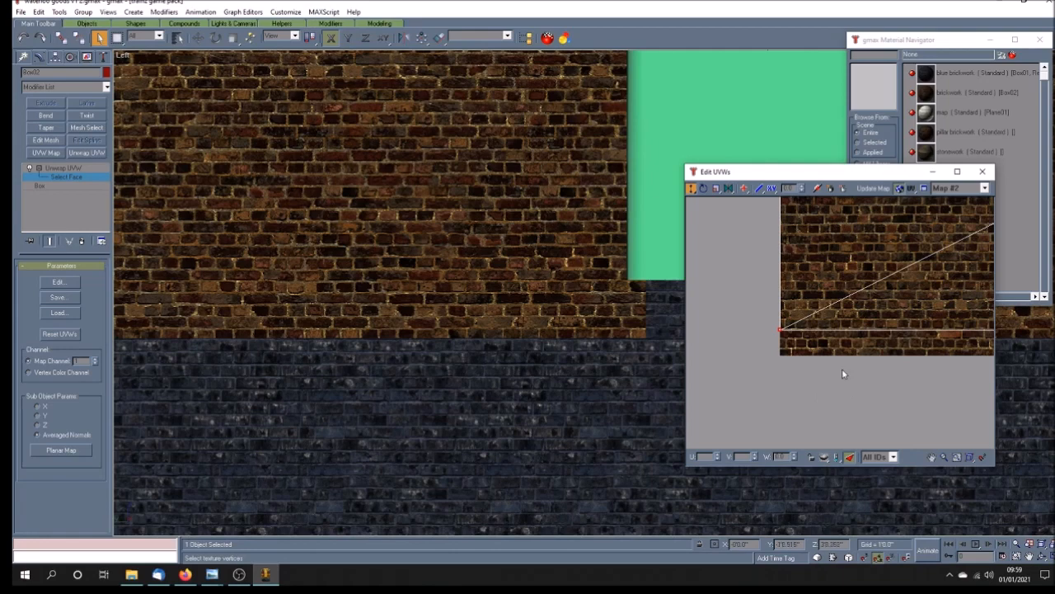
Close the UV editor, check the whole wall in the perspective view, leave face selection, and deselect the upper wall.
click(982, 171)
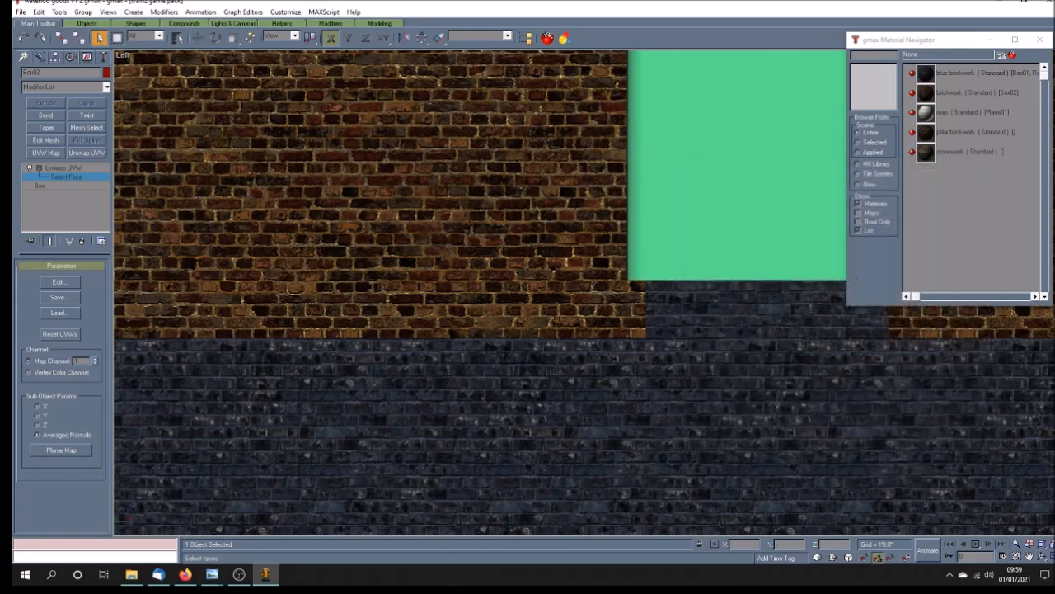
key(alt+w)
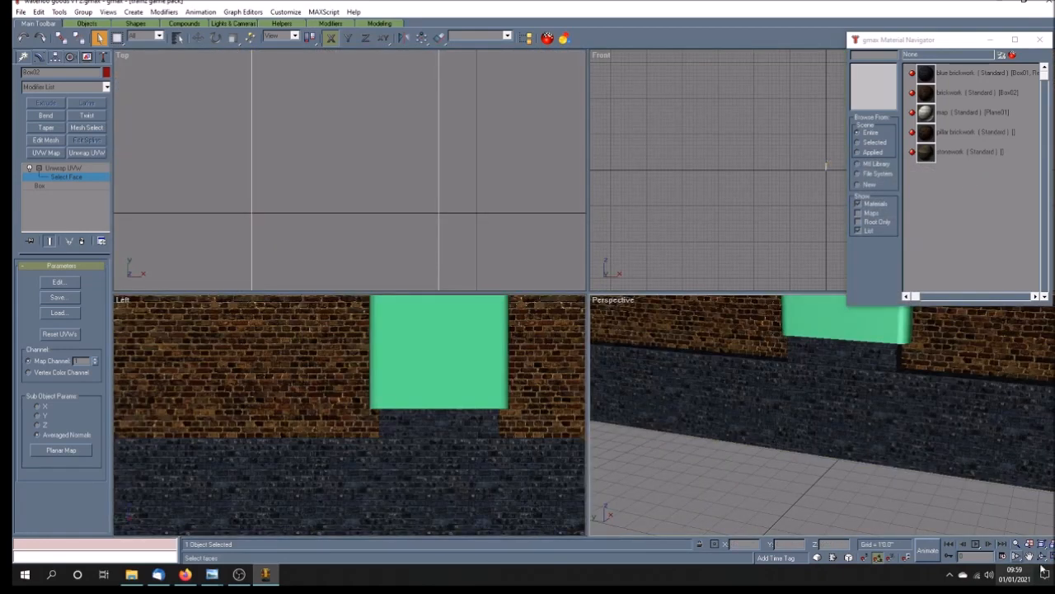
click(1044, 557)
drag(829, 431, 811, 437)
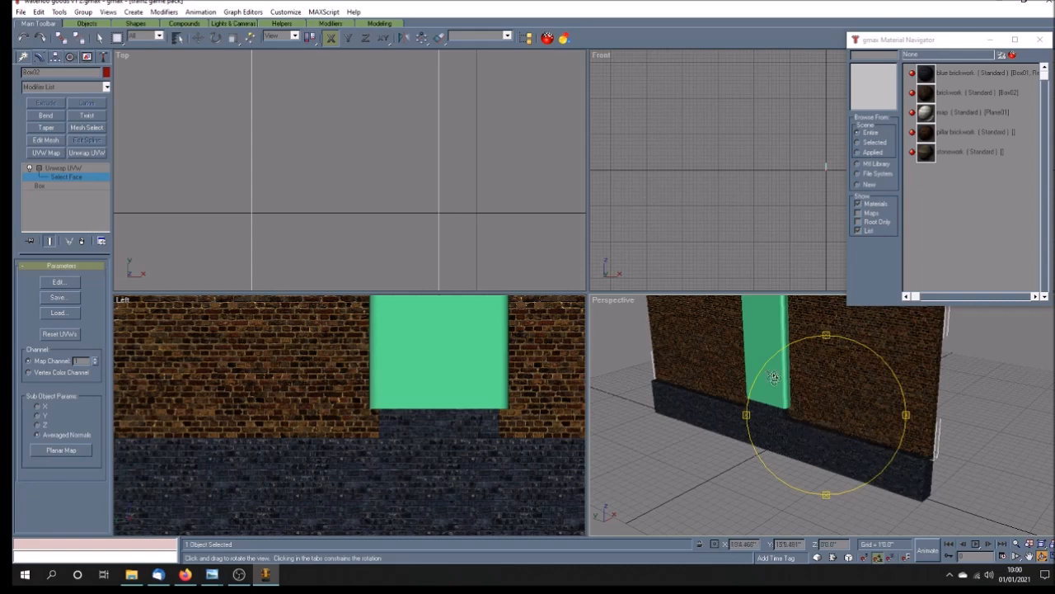
click(69, 178)
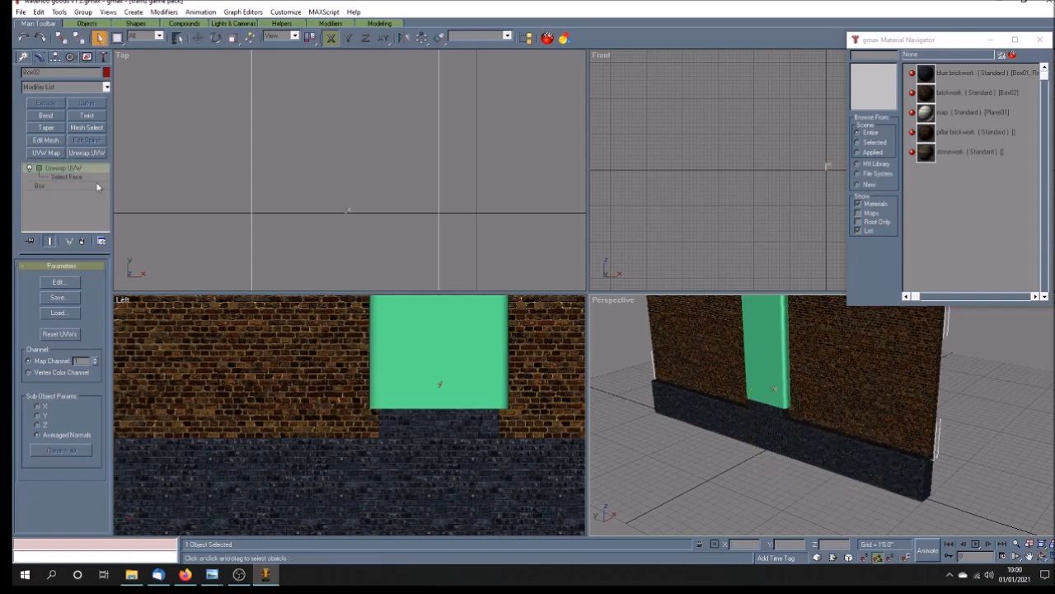
click(679, 452)
Assign the pillar brickwork material to the green pillar.
click(742, 332)
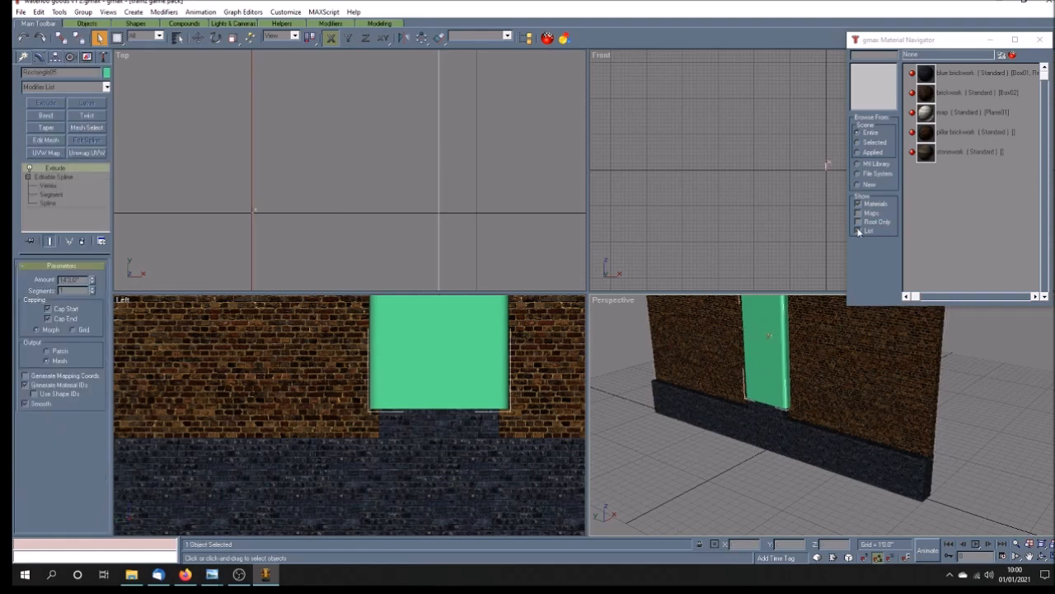
click(984, 132)
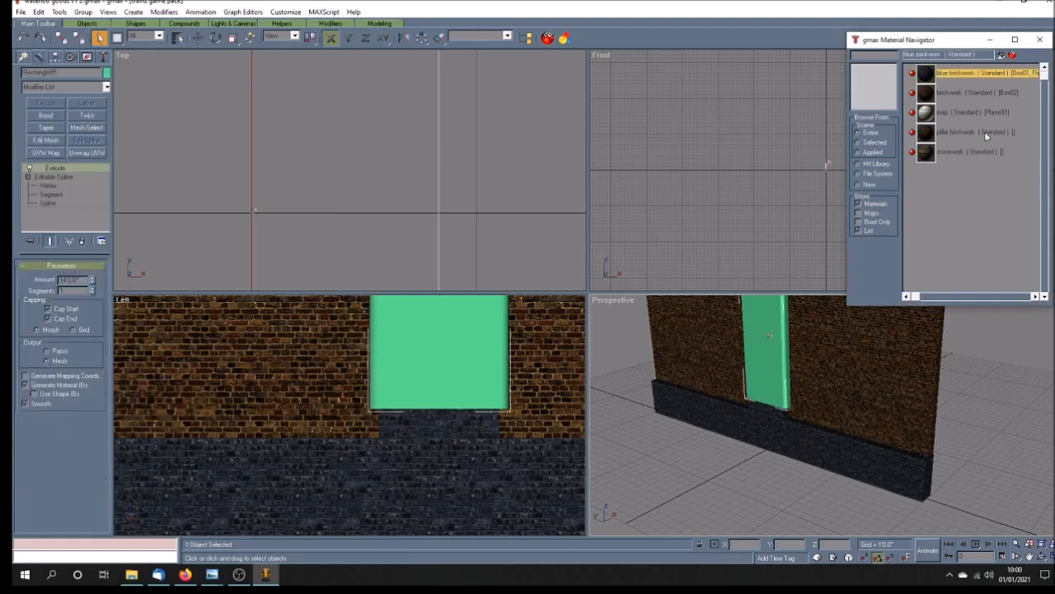
click(1001, 55)
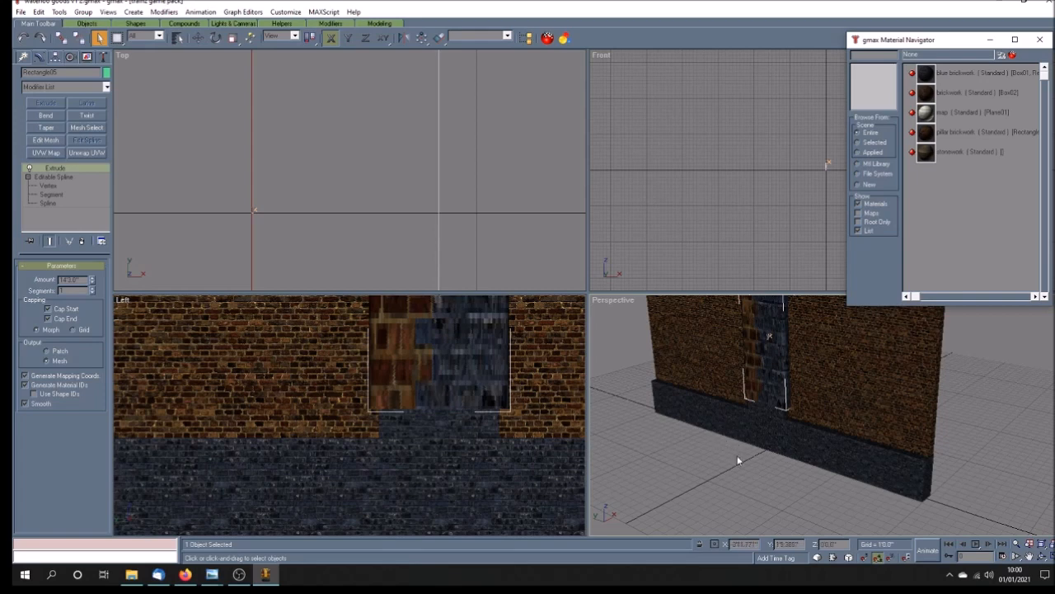
Add an Edit Mesh modifier to the pillar and switch to polygon selection in an enlarged perspective view.
click(1031, 556)
drag(813, 440, 794, 424)
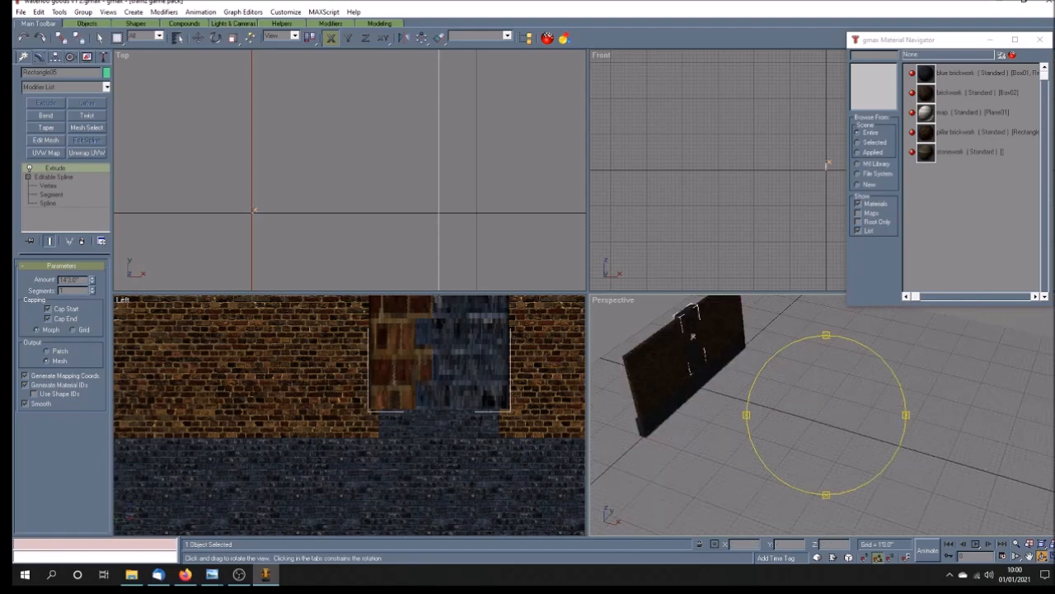
click(1052, 557)
drag(472, 275, 480, 277)
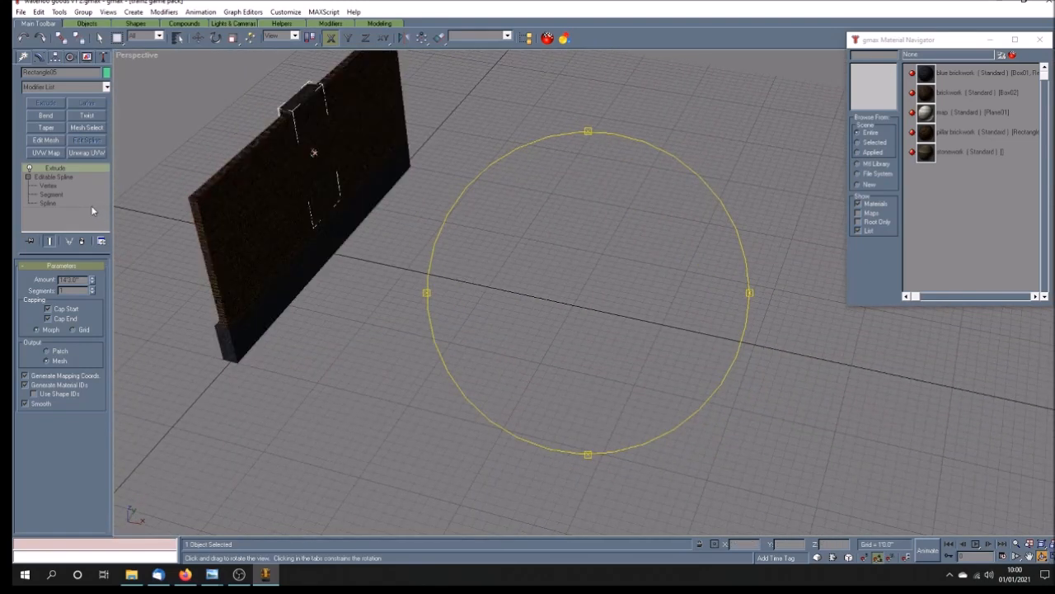
click(45, 140)
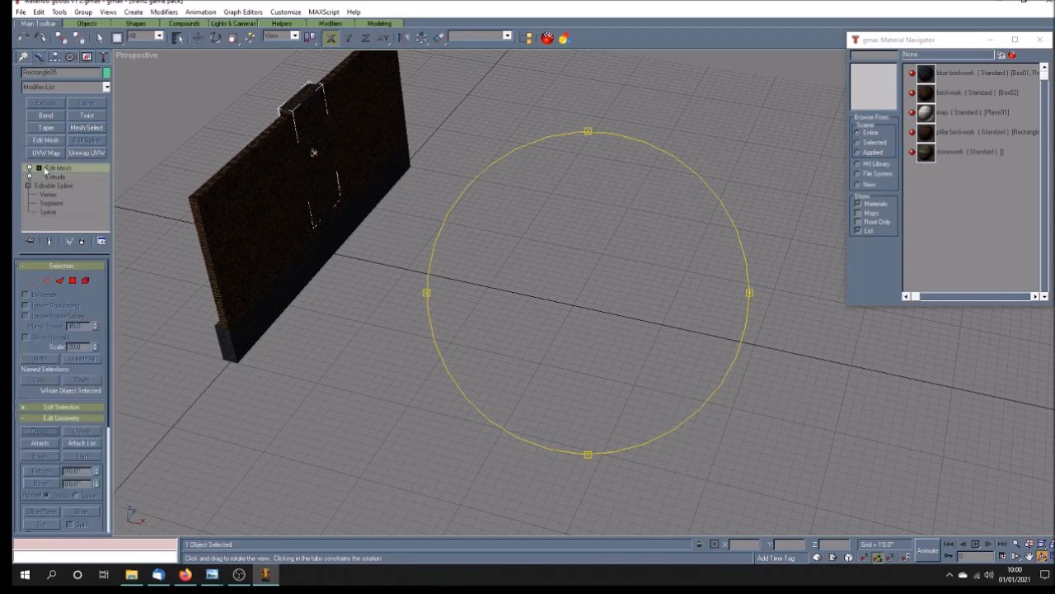
click(38, 168)
click(61, 202)
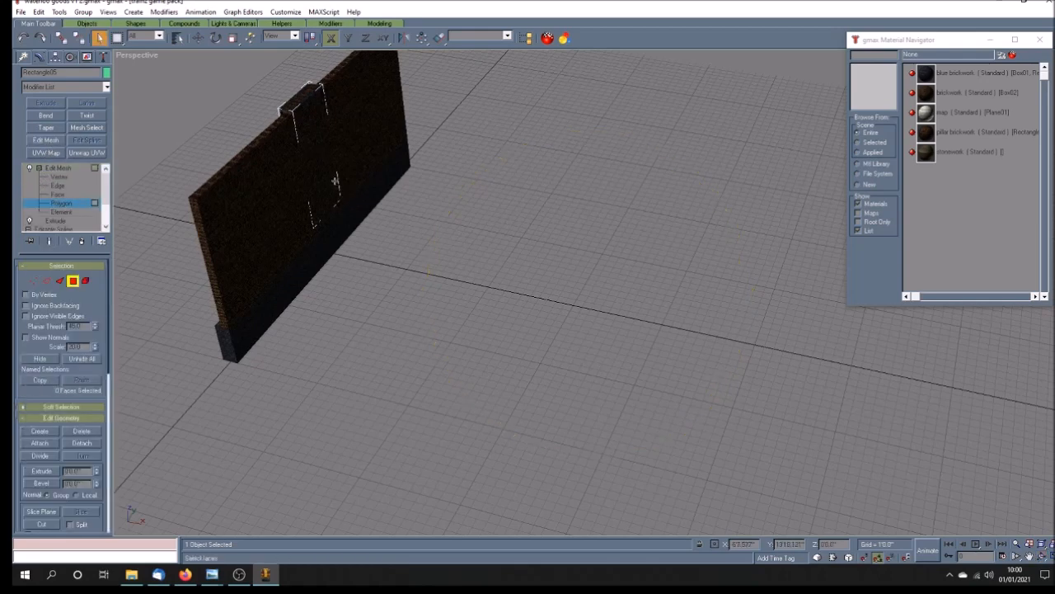
Display the perspective view as wireframe and delete the polygon capping the pillar's upper end.
right_click(144, 55)
click(173, 77)
click(605, 312)
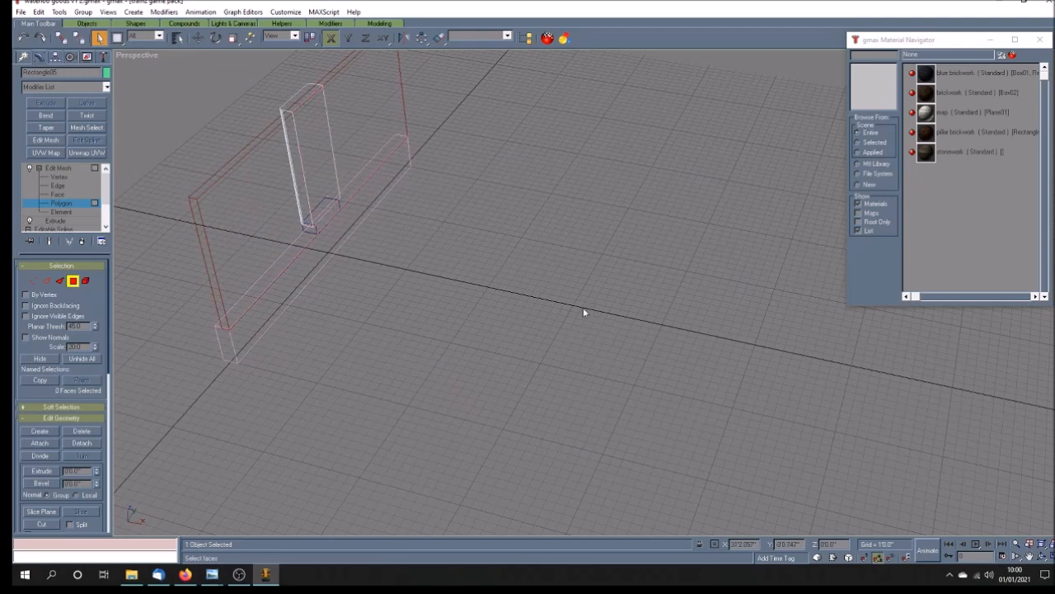
click(303, 95)
click(304, 95)
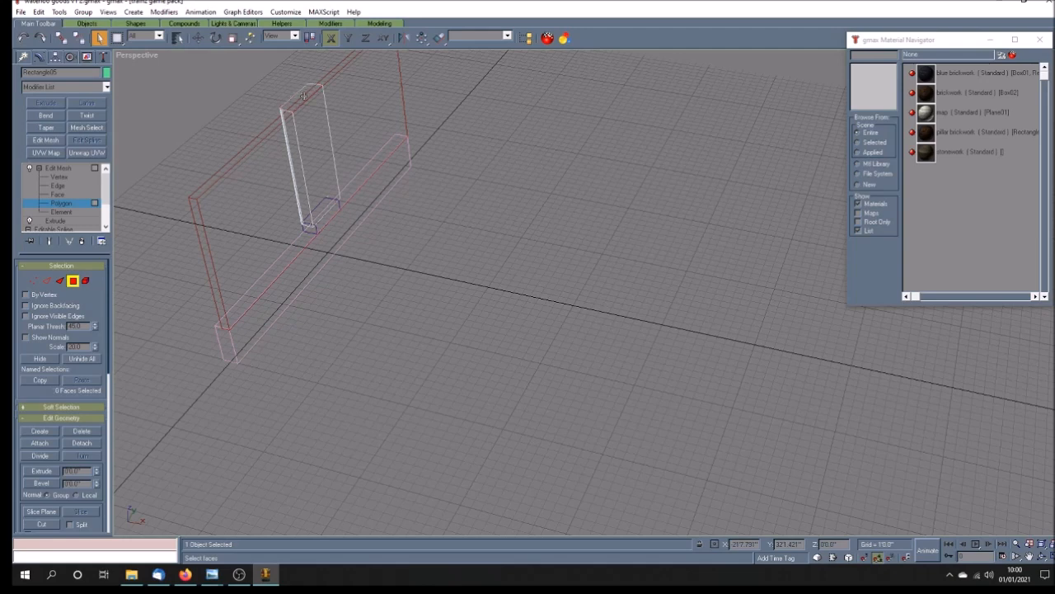
Delete the polygon capping the pillar's underside, working from below the wall.
click(1043, 558)
drag(508, 295, 530, 259)
click(99, 38)
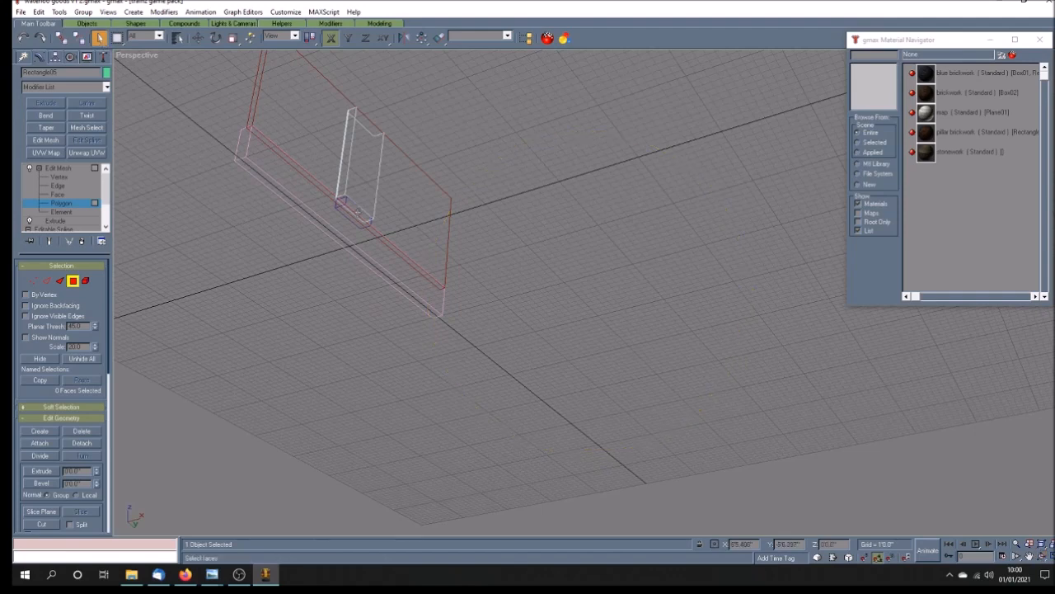
click(357, 211)
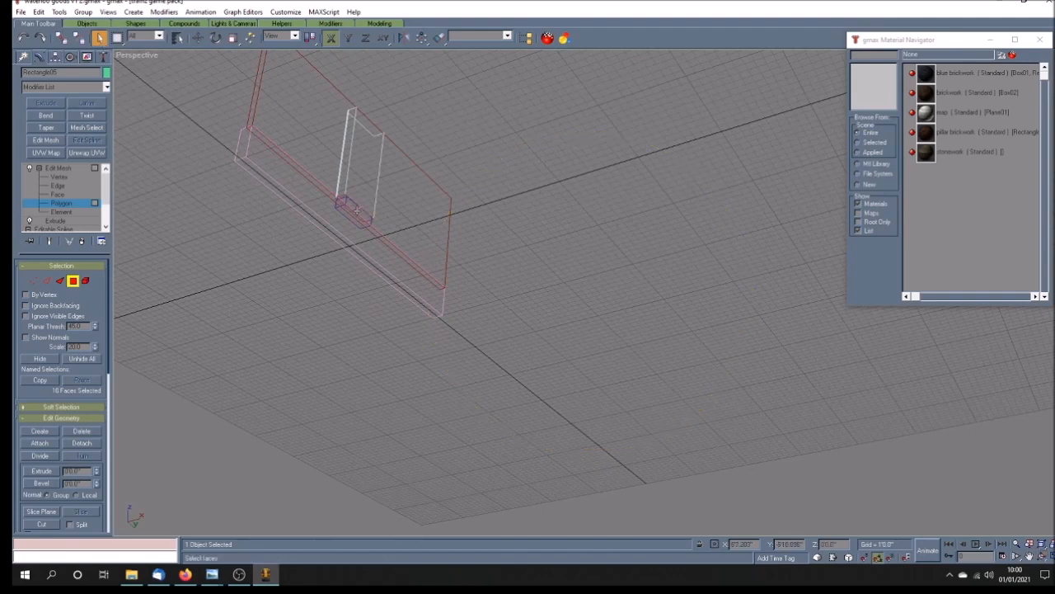
click(357, 211)
Return the perspective view to smooth shading and examine the textured pillar from the front of the wall.
click(1043, 557)
drag(489, 289, 545, 342)
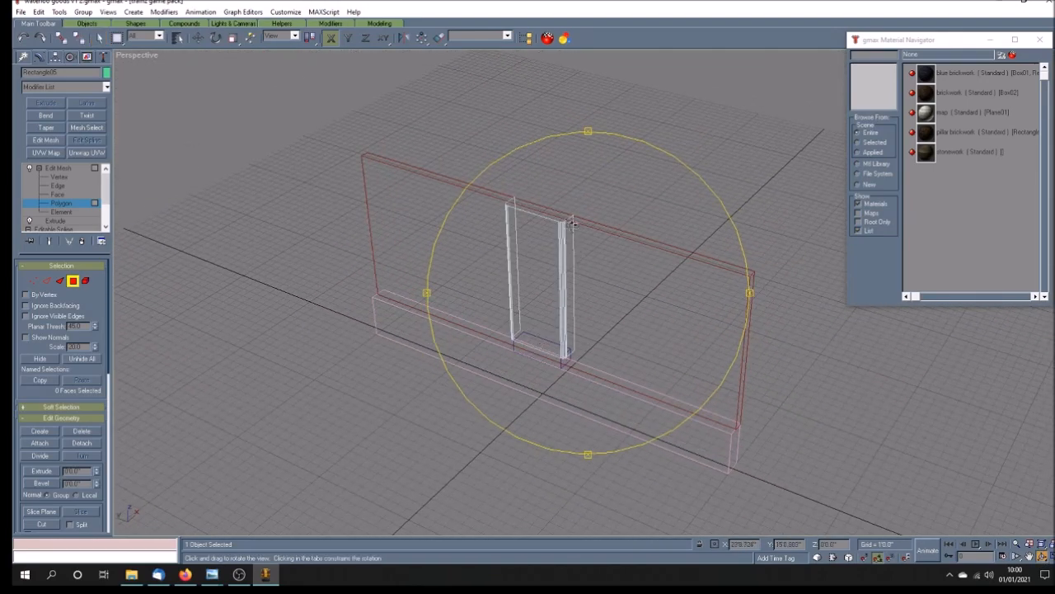
right_click(145, 58)
click(151, 65)
drag(590, 361, 577, 360)
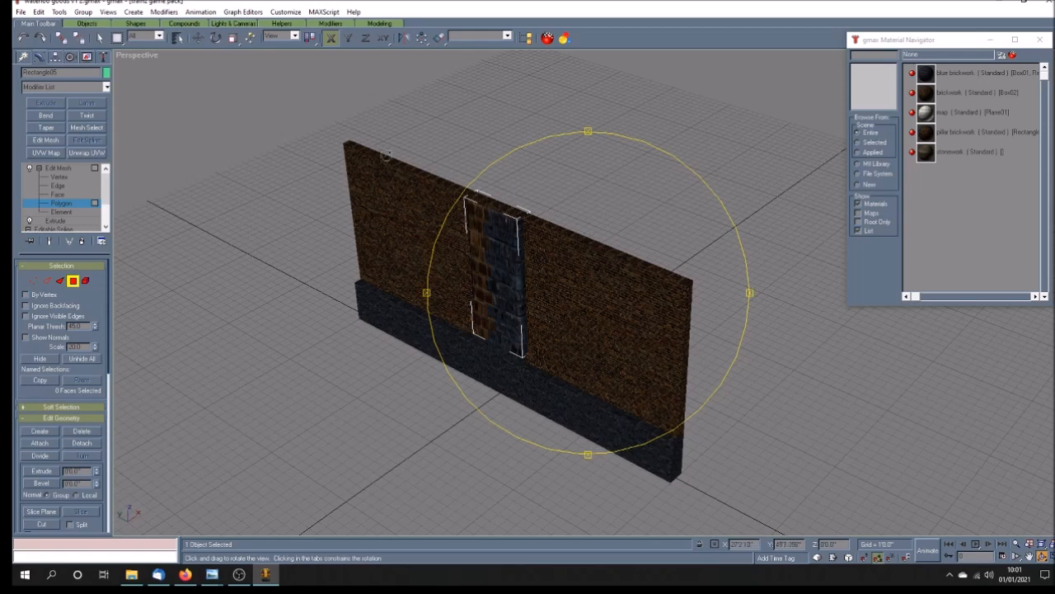
drag(538, 302, 561, 302)
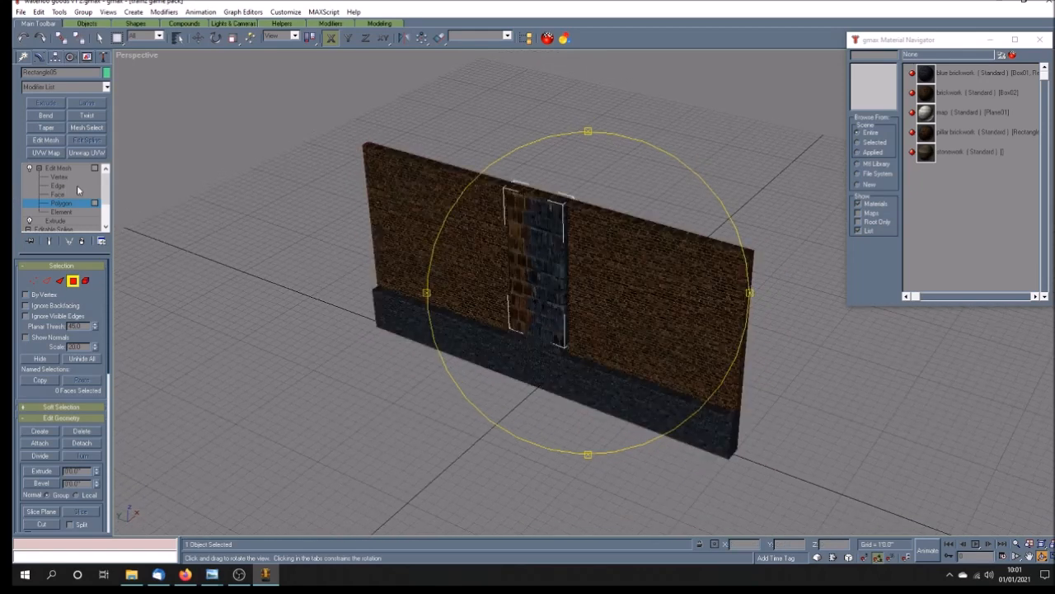
Leave polygon editing on the pillar, add an Unwrap UVW modifier and select the pillar's faces.
click(58, 168)
click(86, 153)
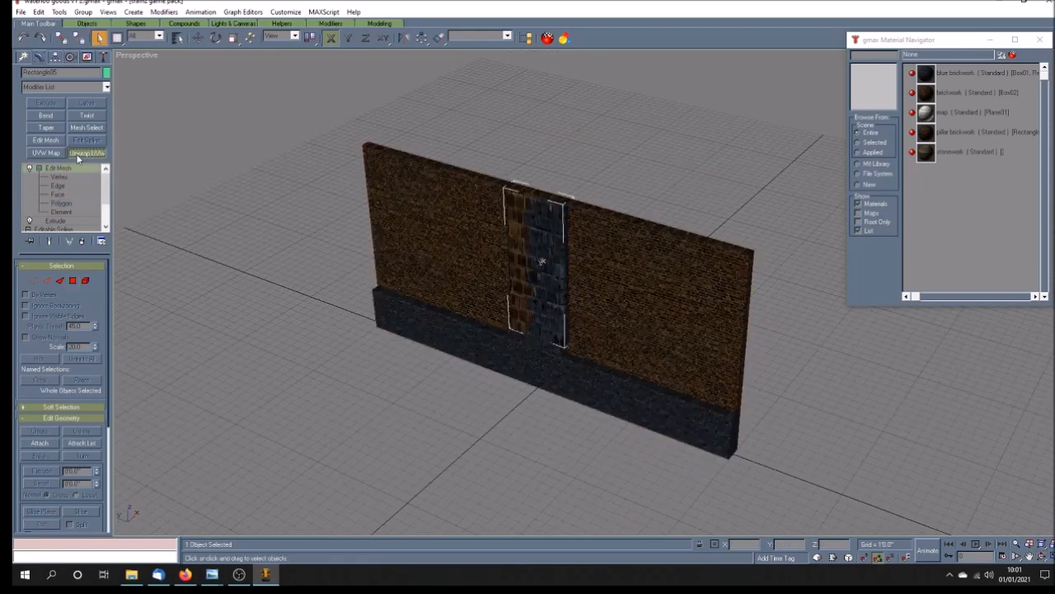
click(63, 177)
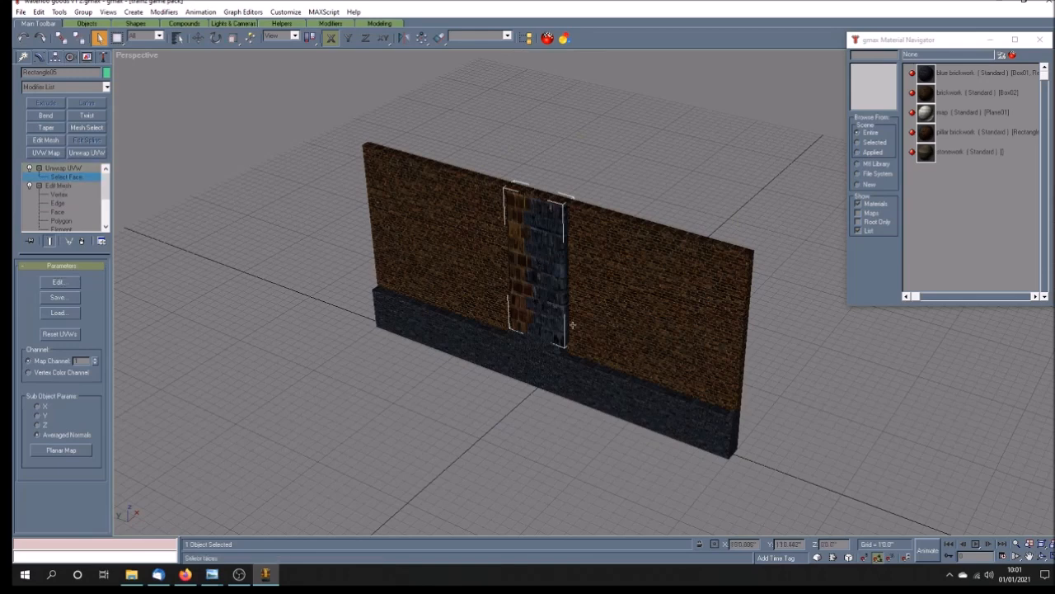
drag(459, 224, 623, 285)
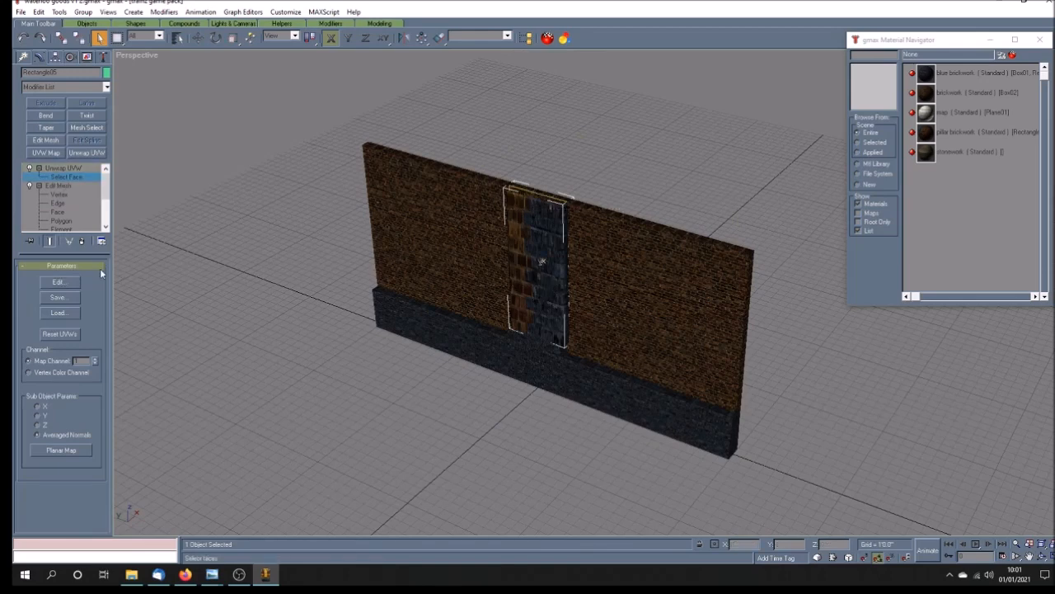
Open the UVW editor for the pillar faces and check the intended brick pattern in the wall example.jpg photo.
click(73, 282)
click(629, 419)
scroll(498, 247, down, 4)
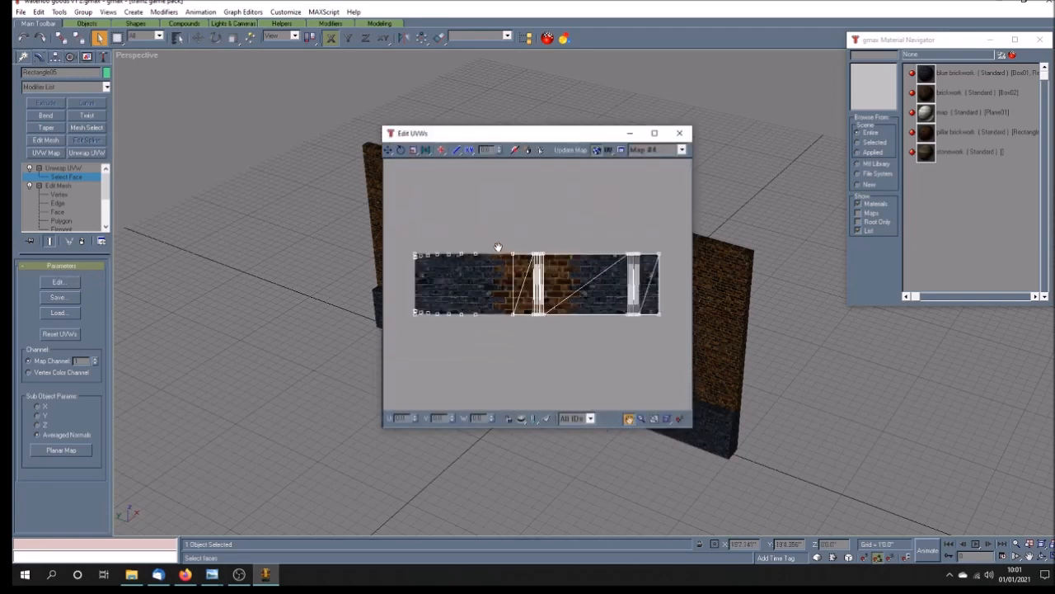
drag(518, 287, 526, 267)
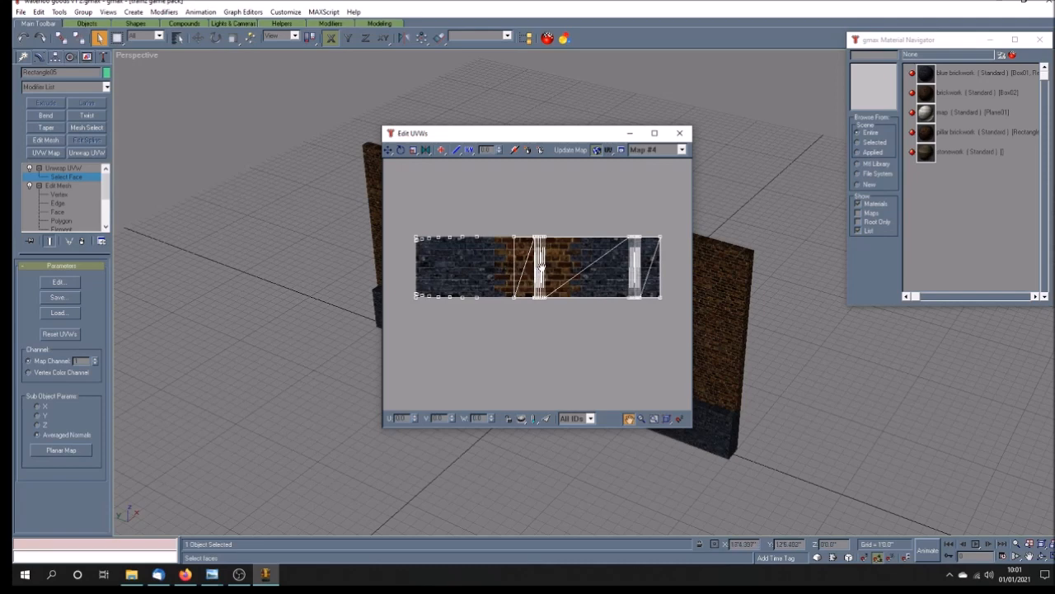
click(212, 574)
click(258, 494)
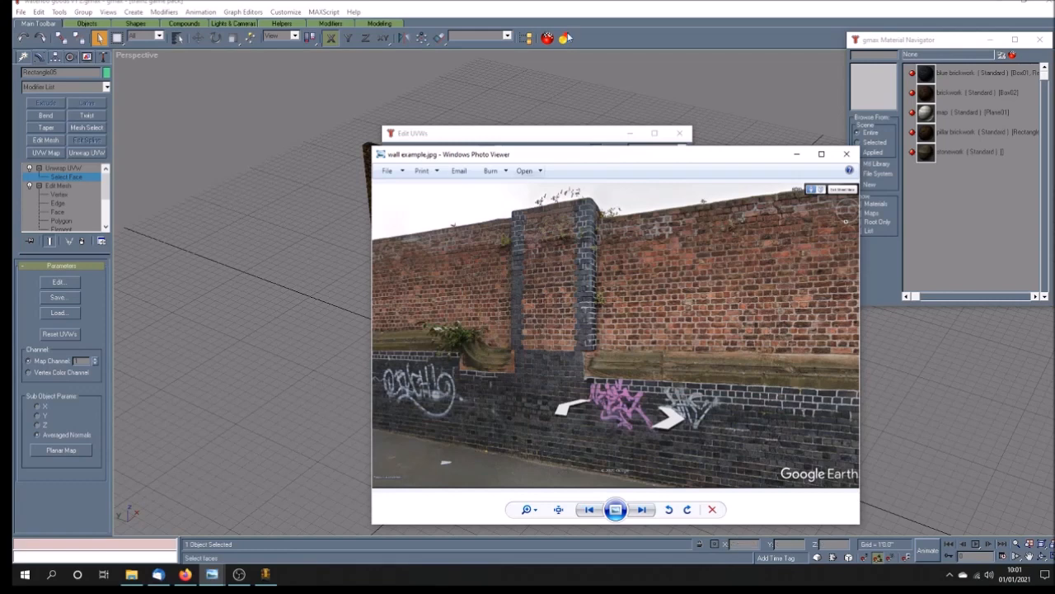
click(650, 23)
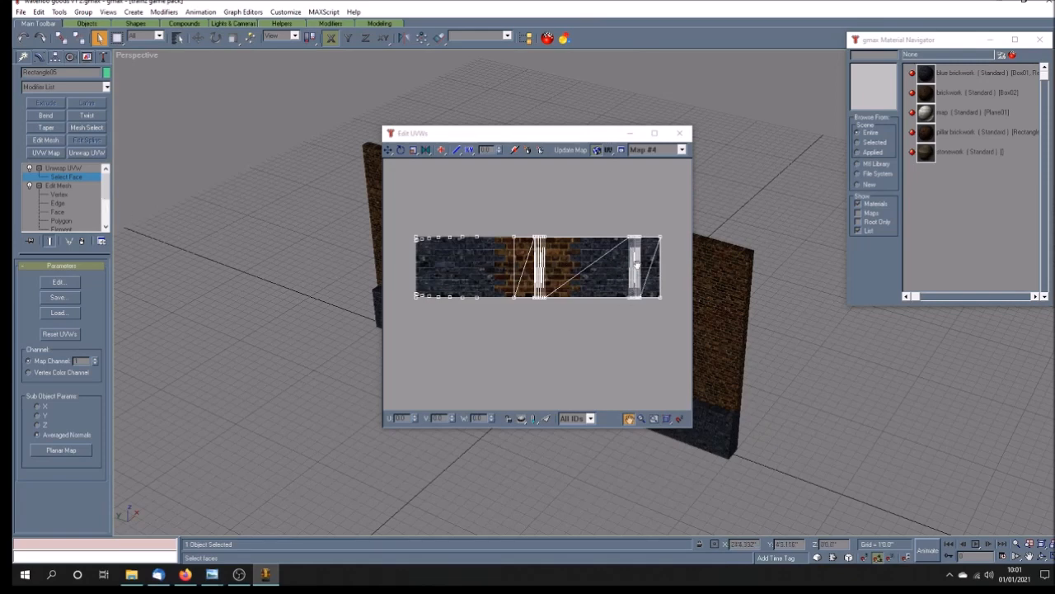
Planar-map the selected faces with averaged normals, show only those faces, and narrow their UVs horizontally to frame the orange bricks with blue edges.
click(68, 452)
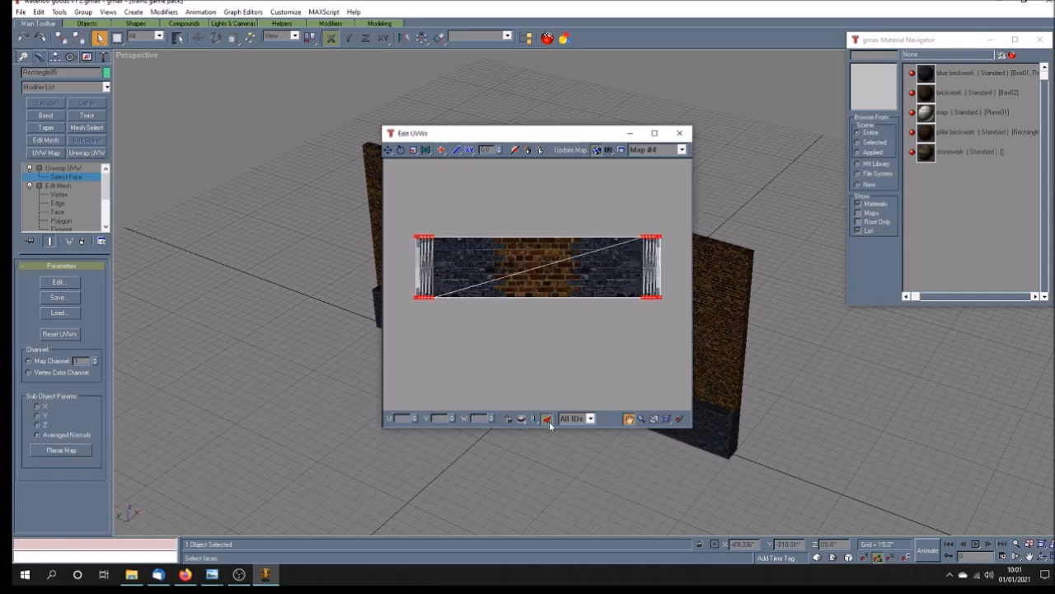
drag(561, 134, 350, 128)
drag(402, 195, 367, 199)
drag(203, 143, 205, 171)
drag(203, 236, 257, 235)
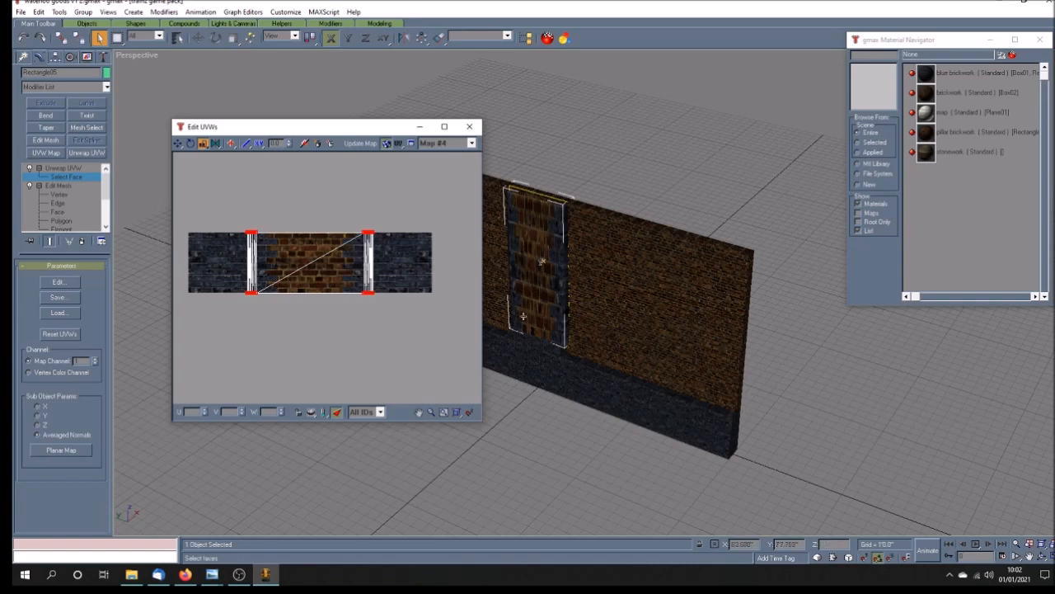
Examine the brick mapping on the pillar's front face up close in the perspective view.
click(574, 179)
click(527, 247)
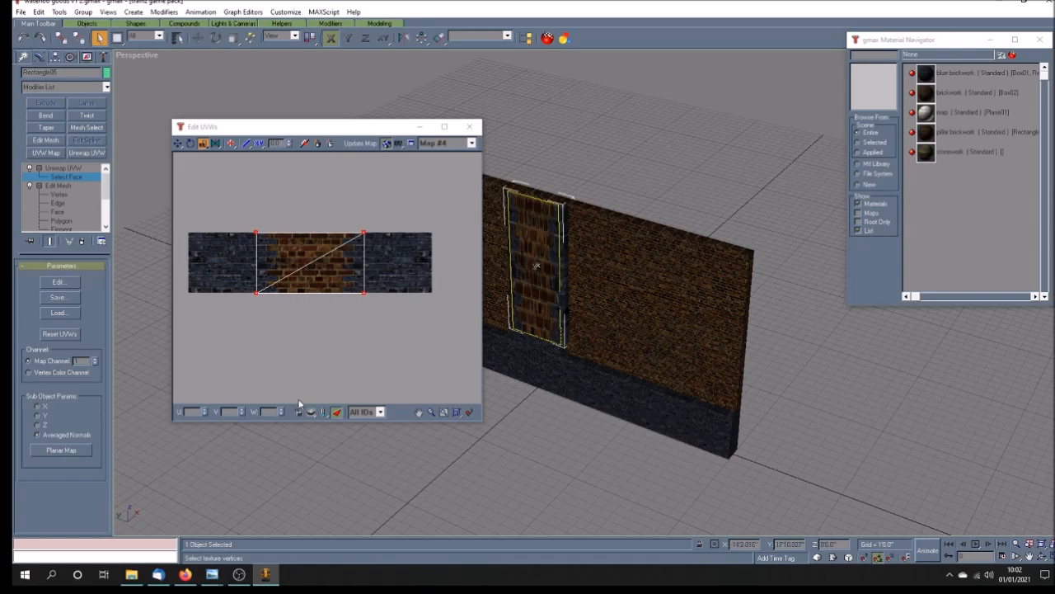
mouse_move(213, 575)
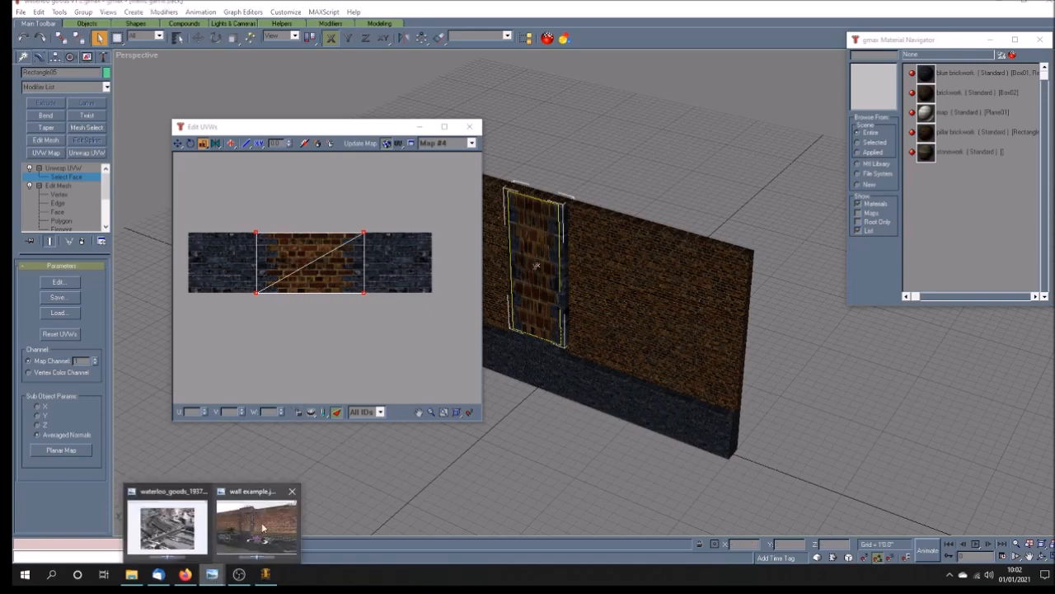
mouse_move(272, 498)
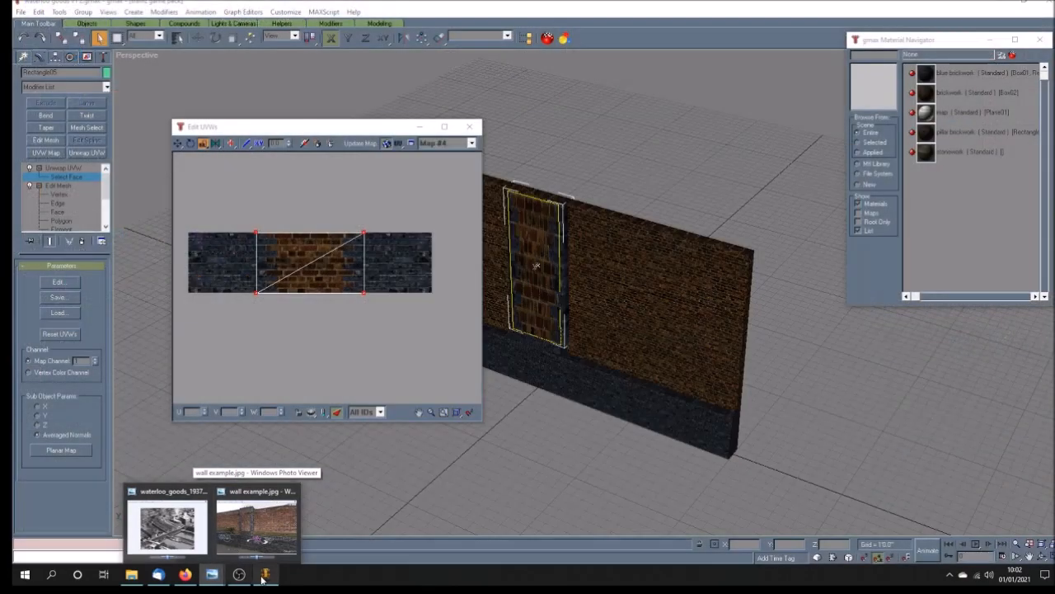
click(519, 403)
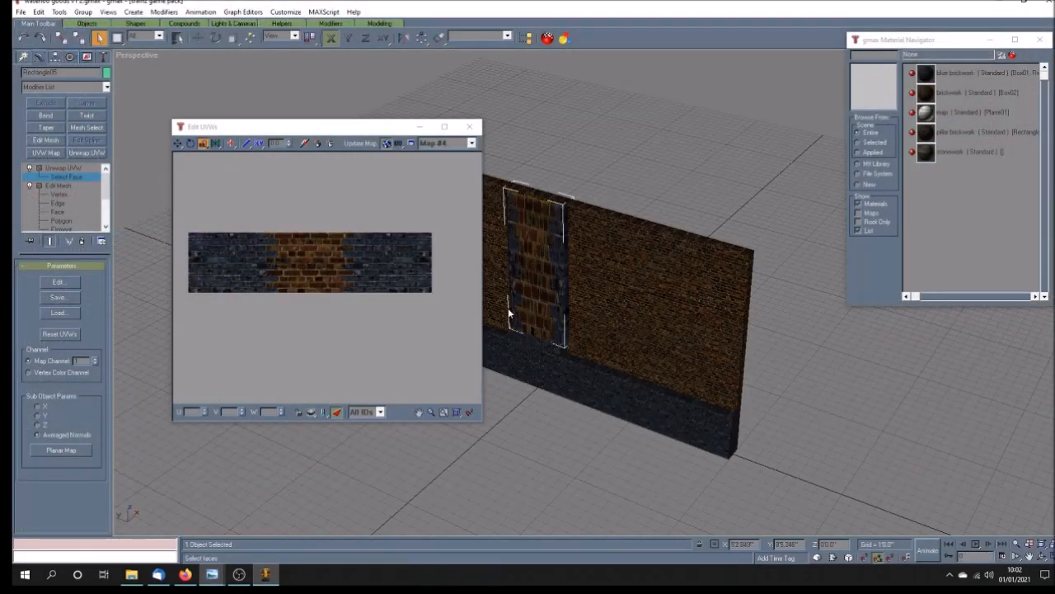
click(1029, 557)
drag(553, 306, 593, 291)
scroll(629, 283, up, 4)
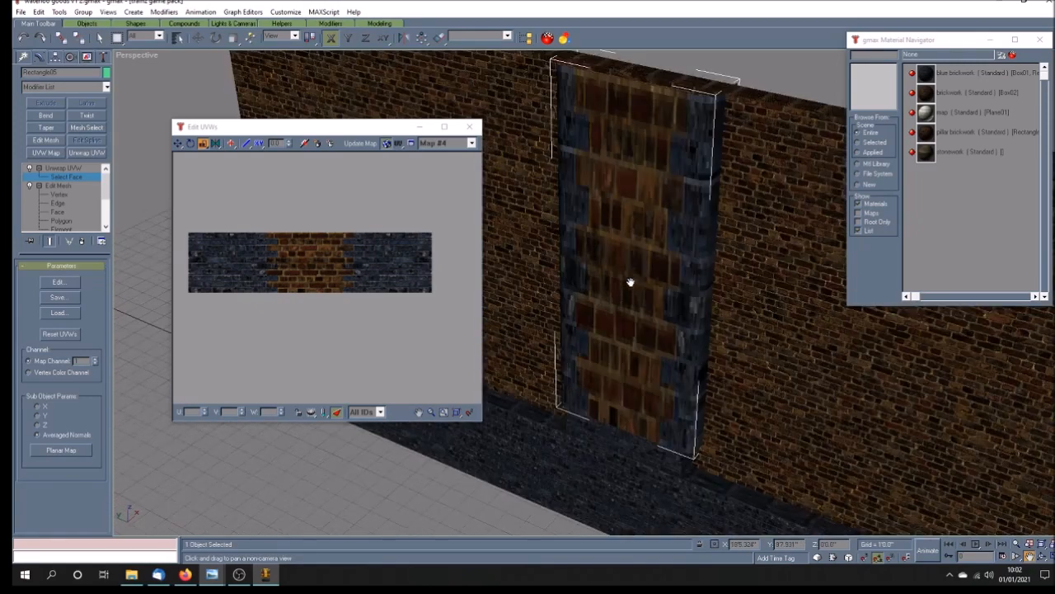
drag(655, 370, 634, 380)
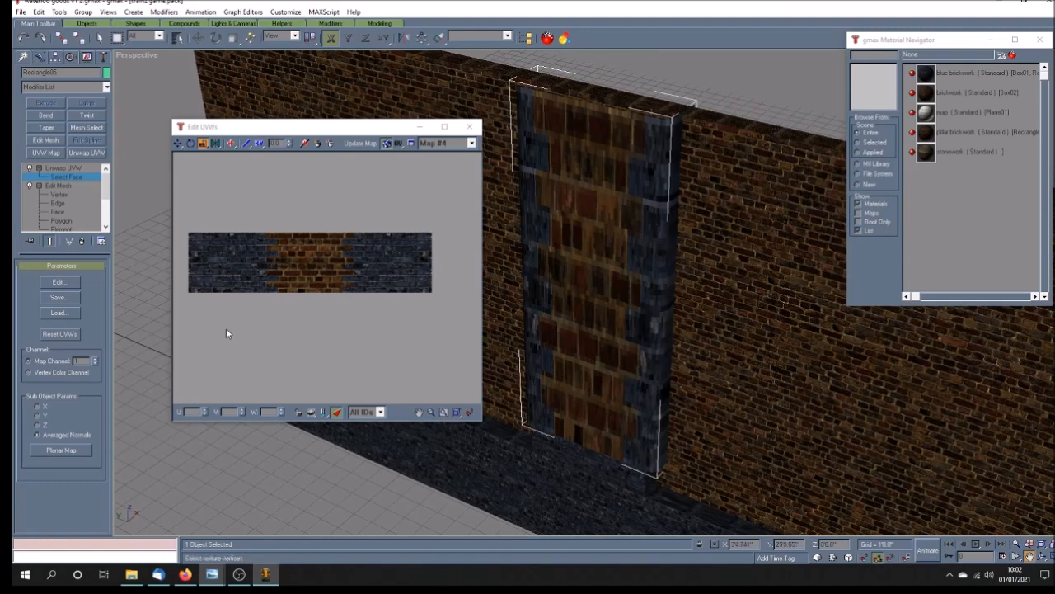
Select the pillar's front face and compare its UV framing with the blue brick edges in the wall example.jpg photo.
click(99, 38)
click(573, 241)
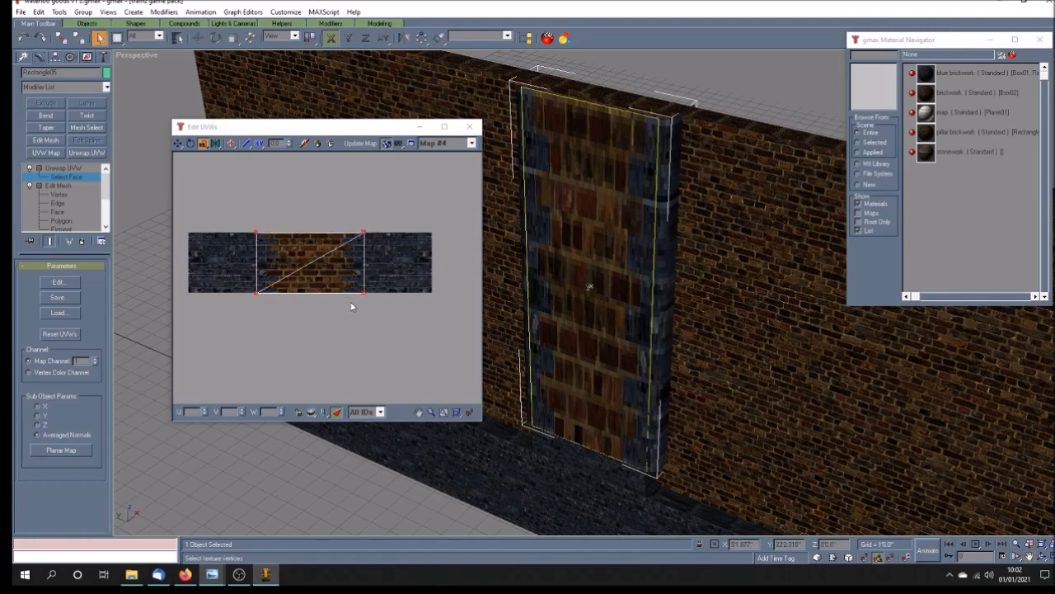
click(419, 412)
drag(328, 296, 358, 294)
scroll(359, 285, up, 2)
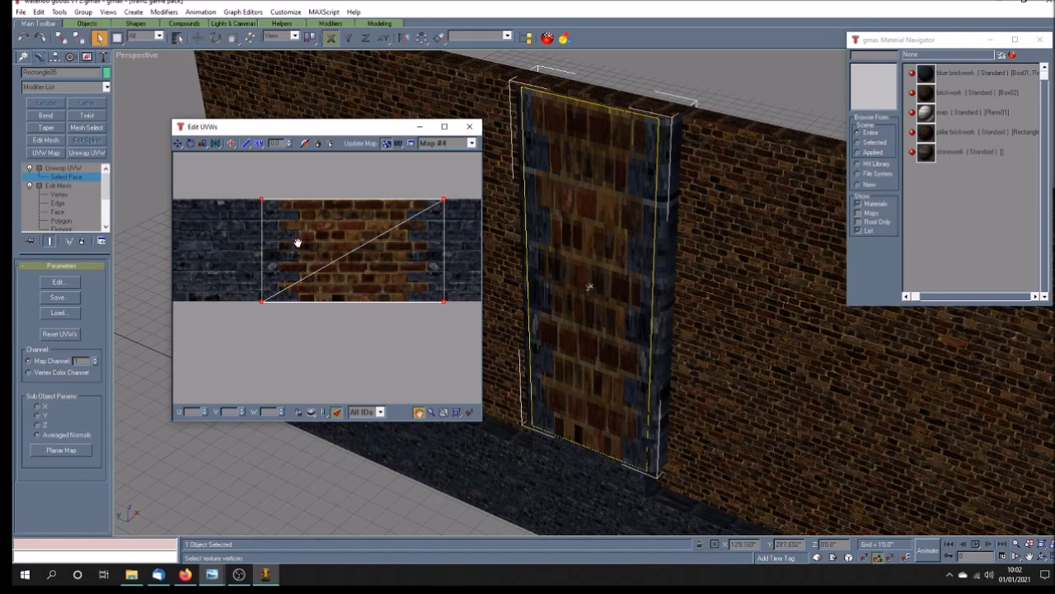
click(218, 574)
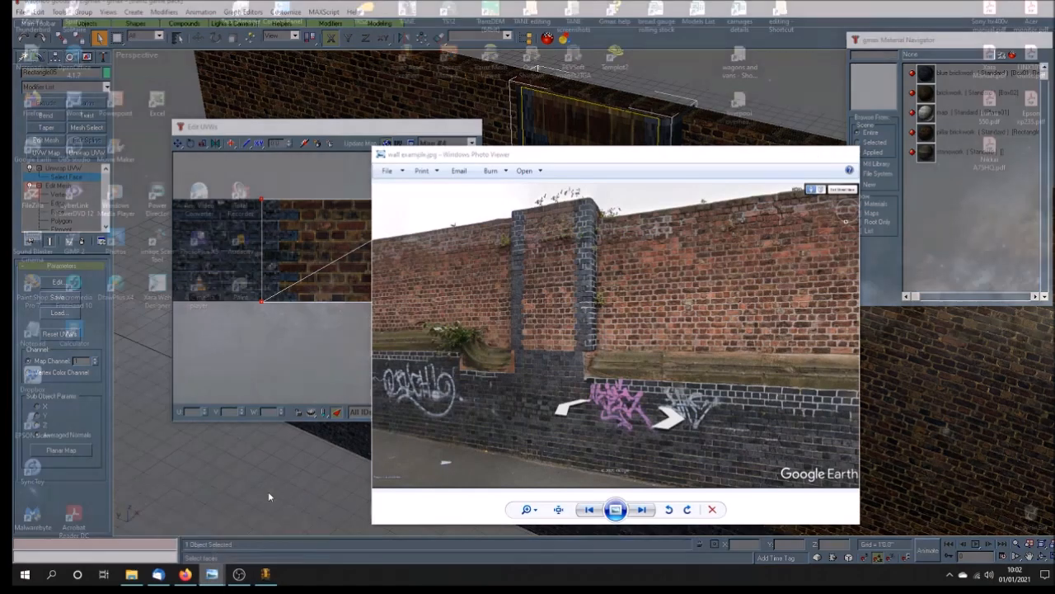
click(262, 494)
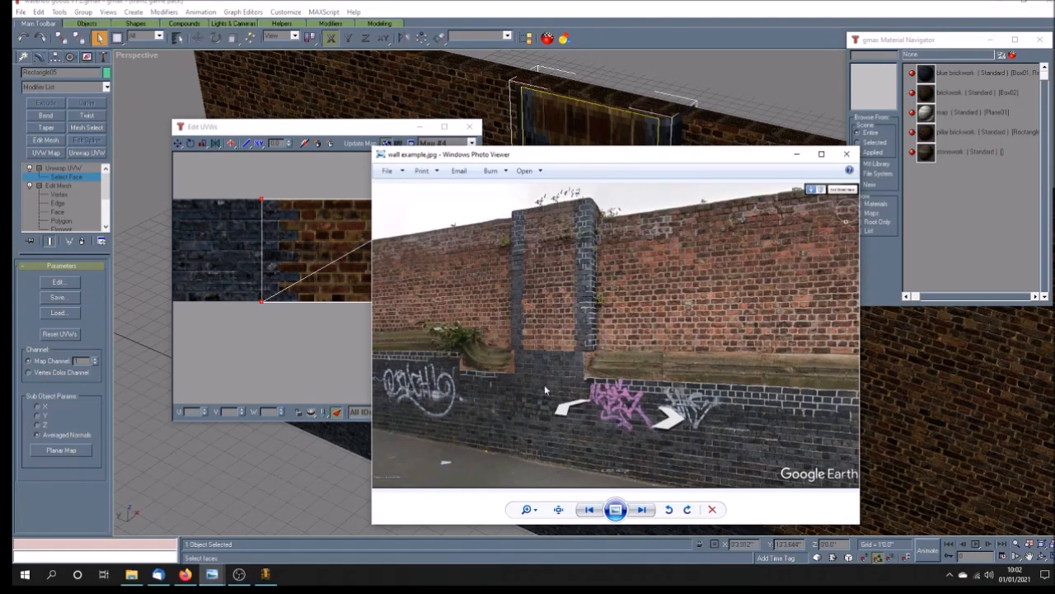
click(797, 153)
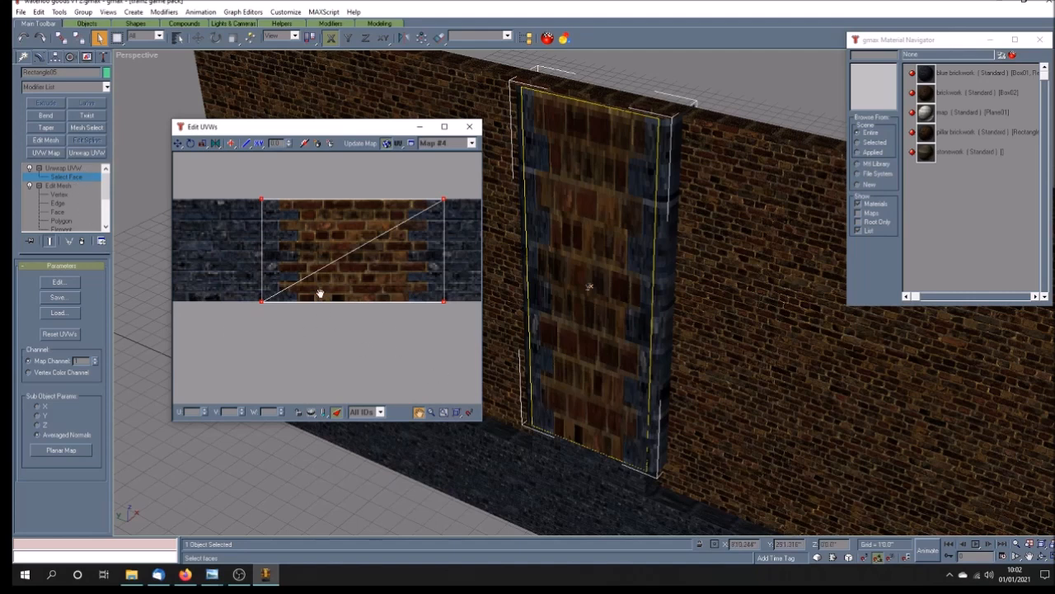
Set UV movement to vertical only and select the front face's upper UV vertices.
drag(348, 255, 315, 299)
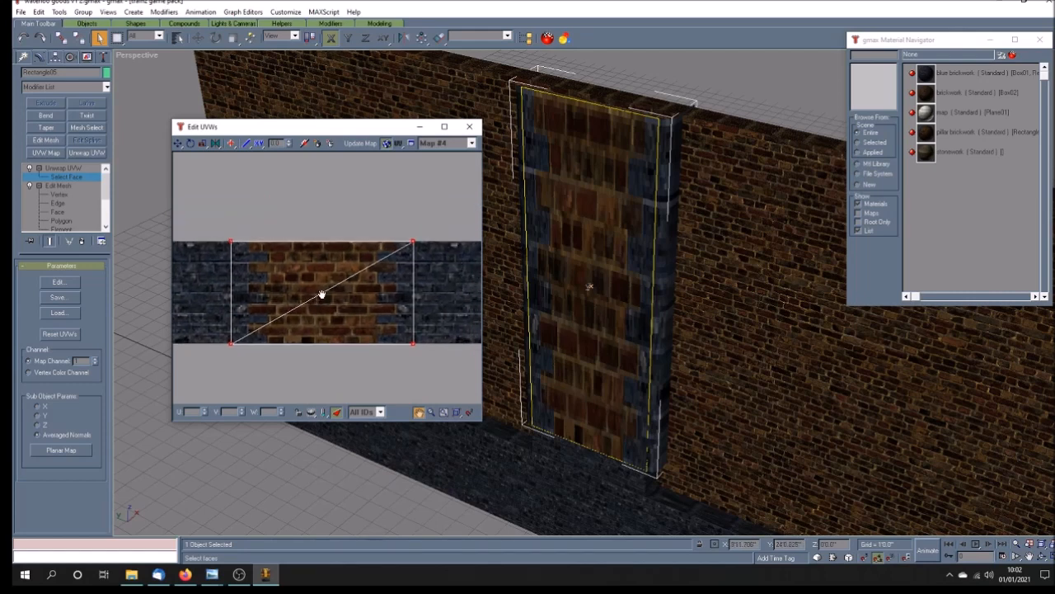
scroll(322, 295, down, 4)
click(178, 143)
drag(178, 145, 181, 180)
drag(245, 234, 398, 278)
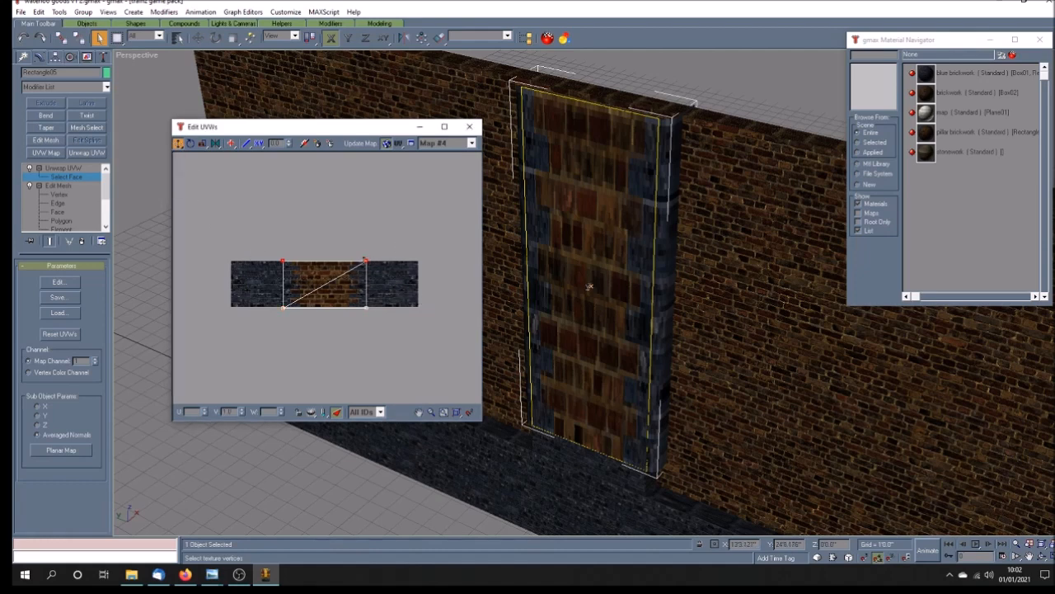
Show the pillar in a maximized Left view, with the UVW editor moved aside, and close in on the pillar's lower end.
click(1044, 558)
mouse_move(596, 332)
mouse_down()
mouse_move(590, 313)
mouse_move(595, 330)
mouse_up()
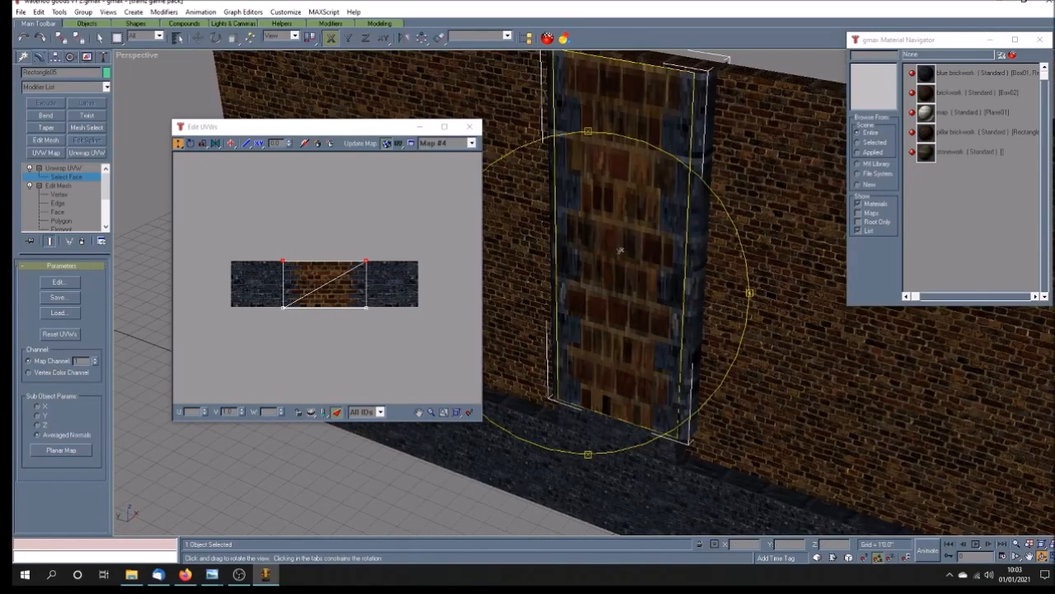
key(w)
drag(292, 131, 743, 139)
click(1029, 557)
scroll(360, 424, down, 5)
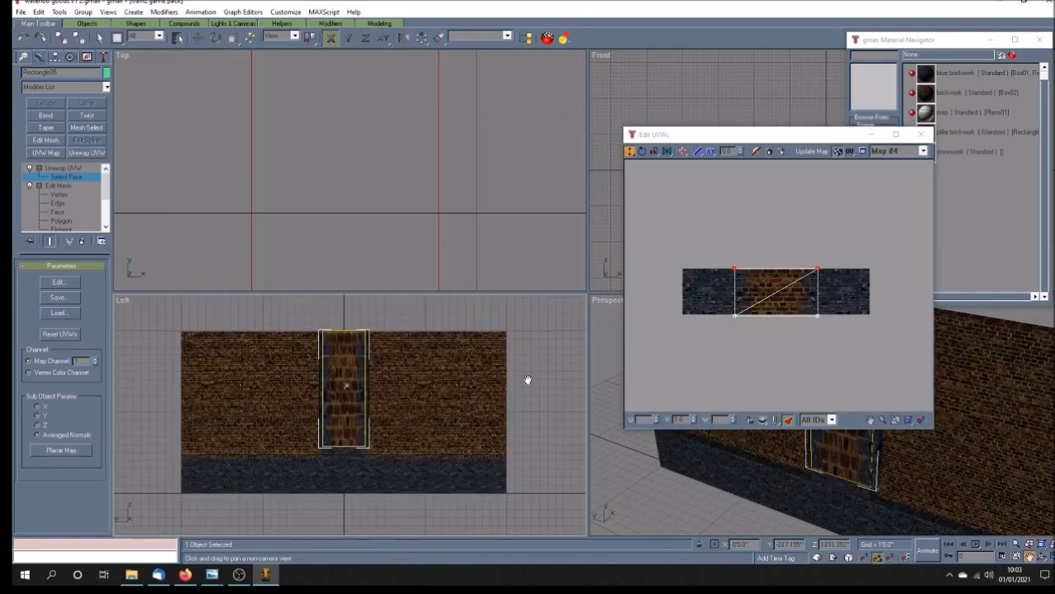
click(1043, 557)
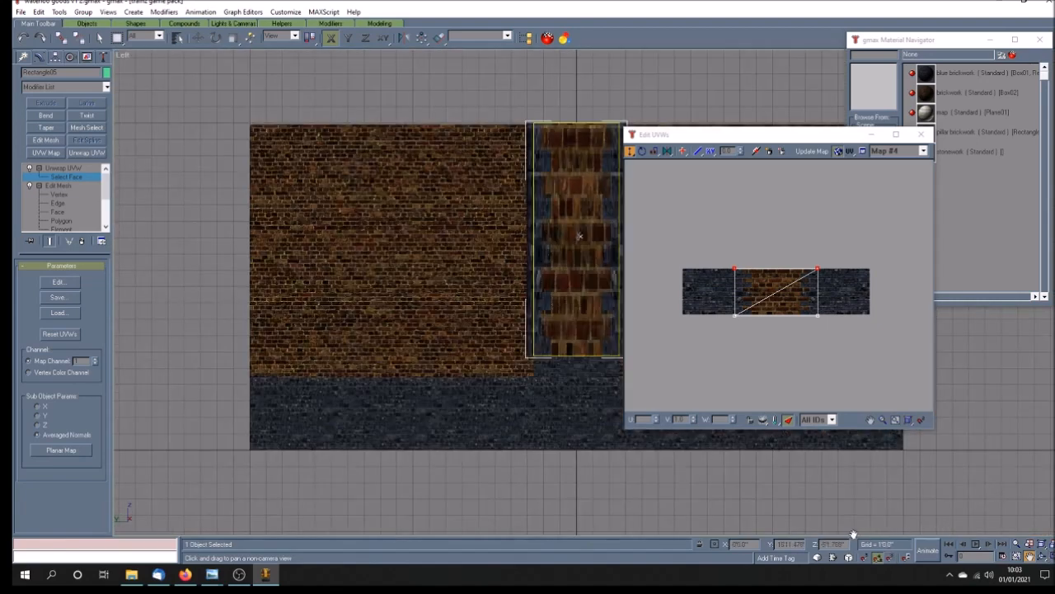
drag(572, 335, 401, 330)
scroll(476, 382, up, 2)
scroll(477, 382, up, 1)
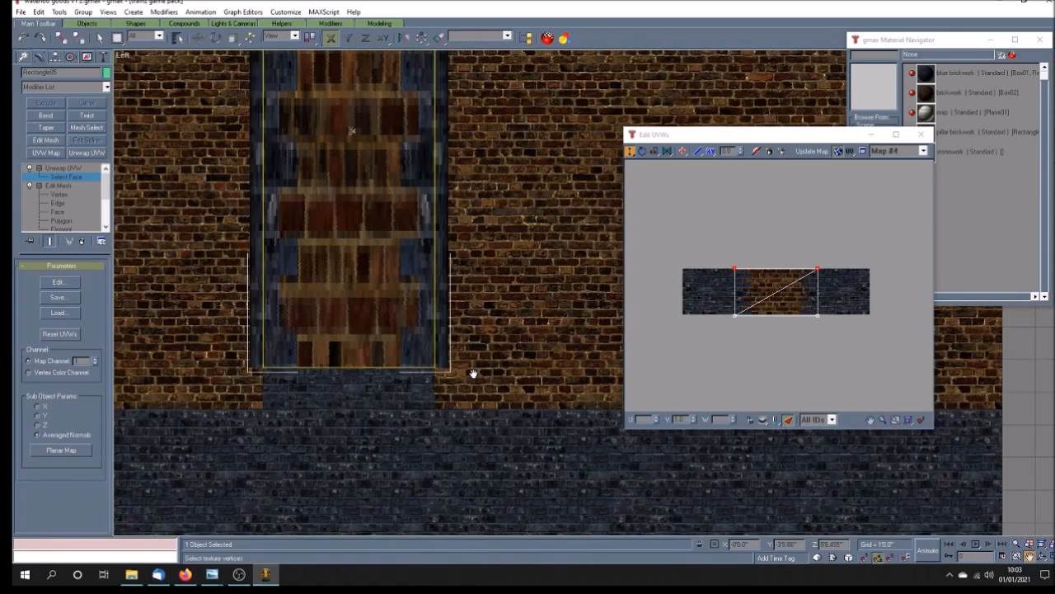
scroll(473, 372, up, 1)
click(100, 39)
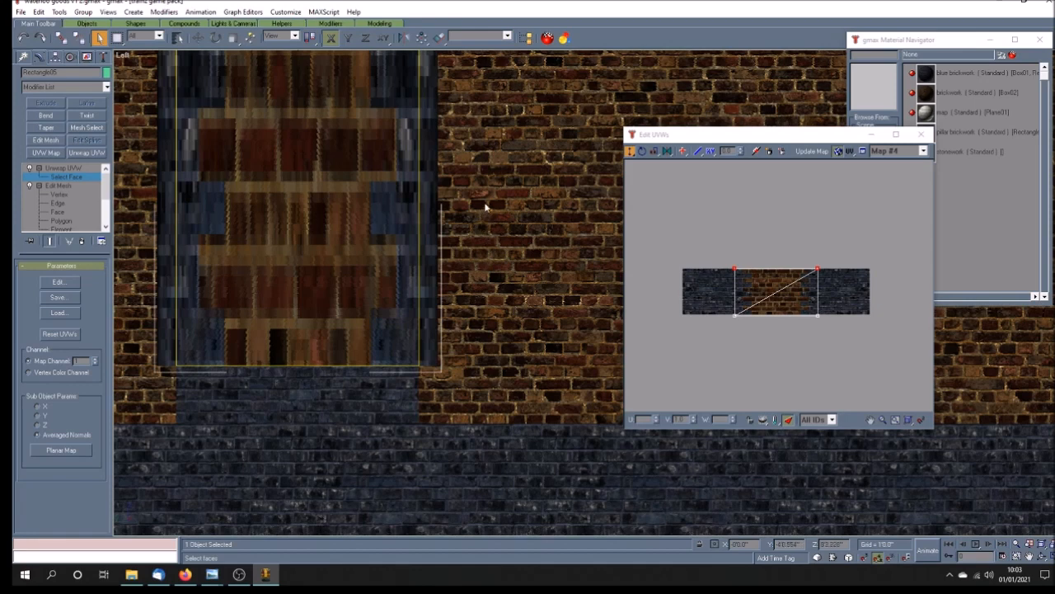
Clear the face selection and examine the wall's brick courses beside the pillar, from its lower end to its upper edge.
click(480, 132)
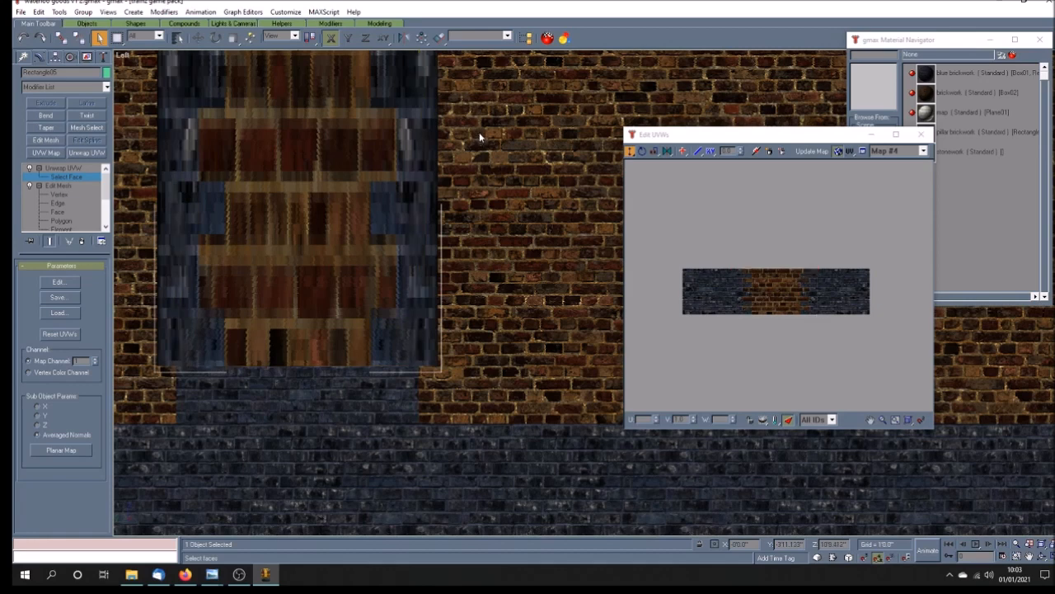
click(1030, 558)
drag(491, 134, 484, 422)
click(99, 39)
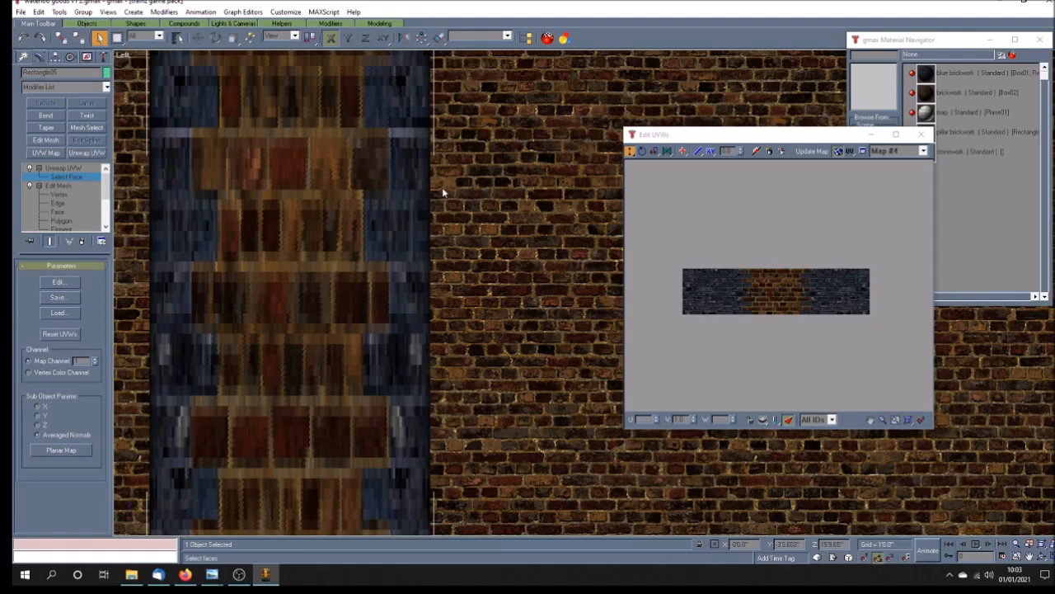
click(1030, 557)
drag(437, 183, 448, 355)
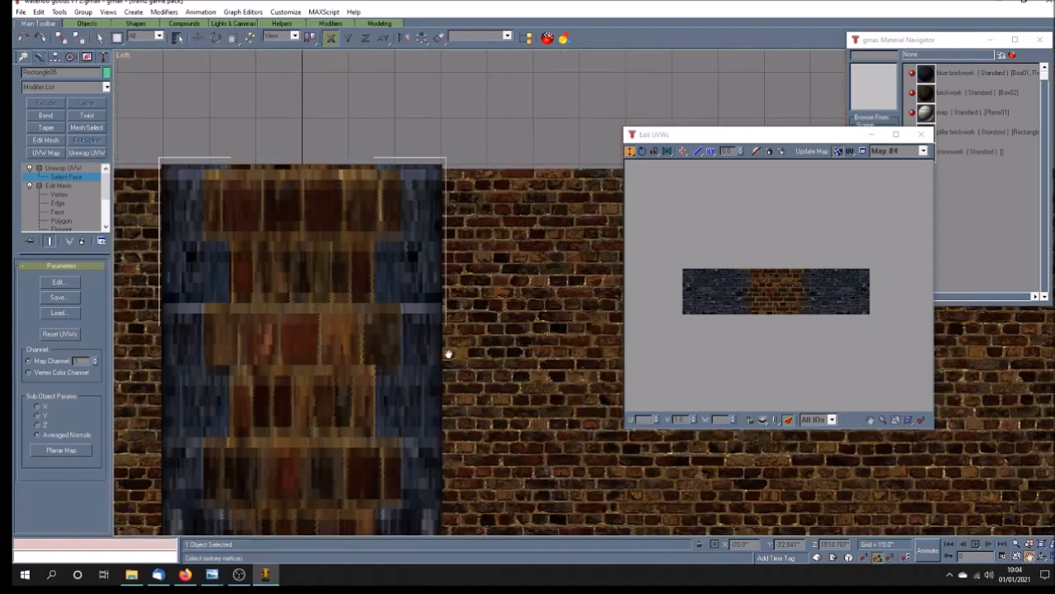
click(99, 38)
drag(747, 137, 592, 141)
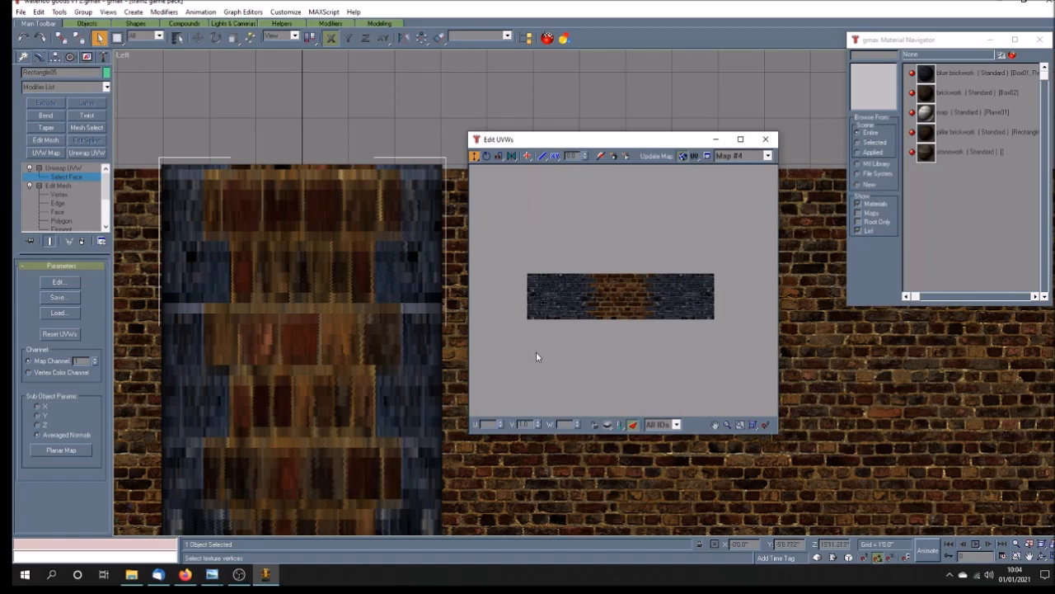
Reselect the pillar's faces, show only them, and raise their upper UV vertices to V 5.4 to match the wall's brick courses.
click(634, 425)
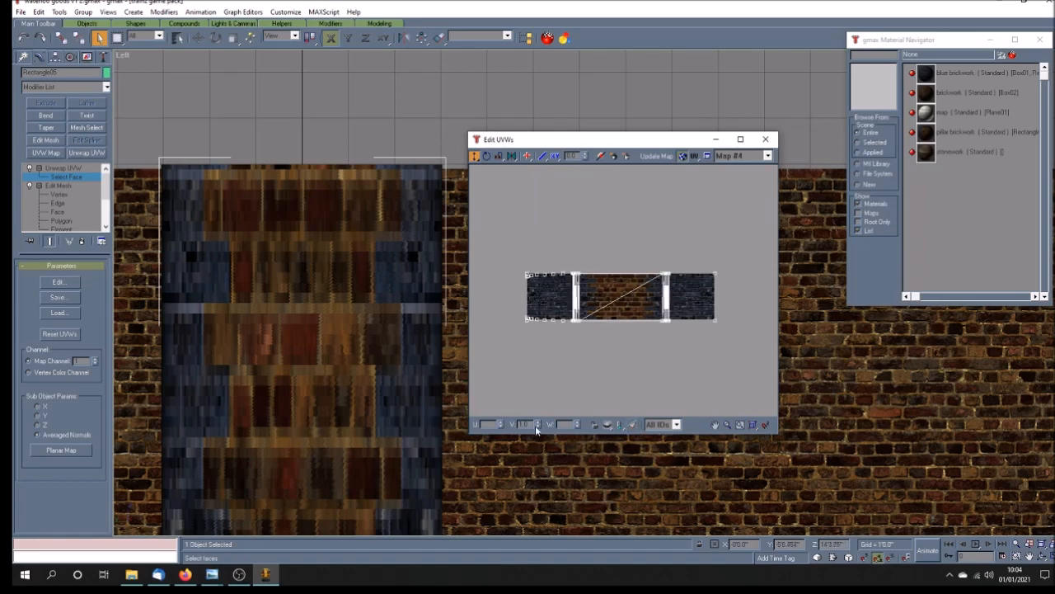
drag(134, 137, 452, 401)
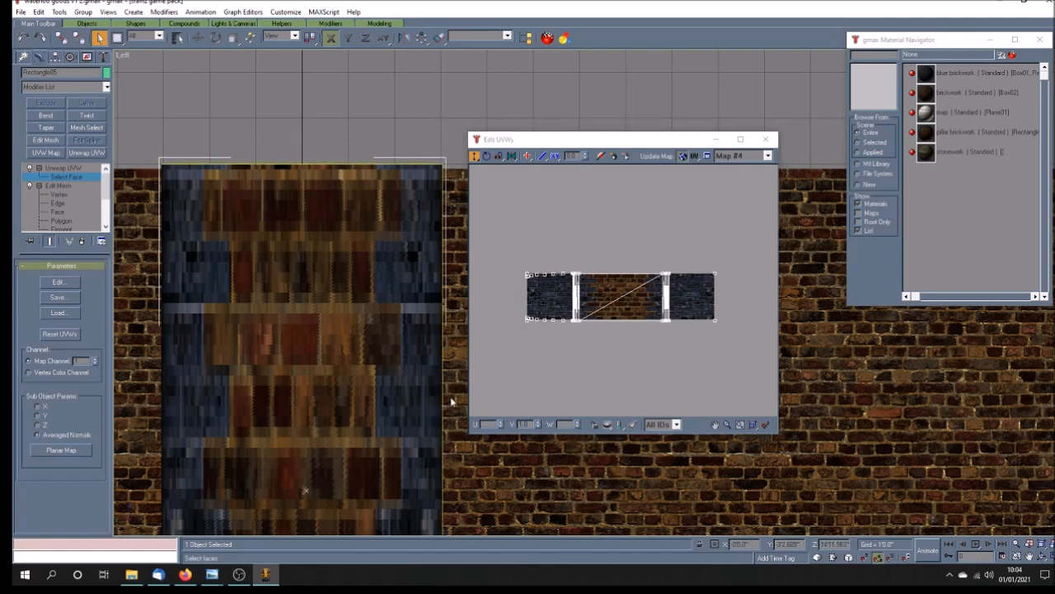
click(640, 423)
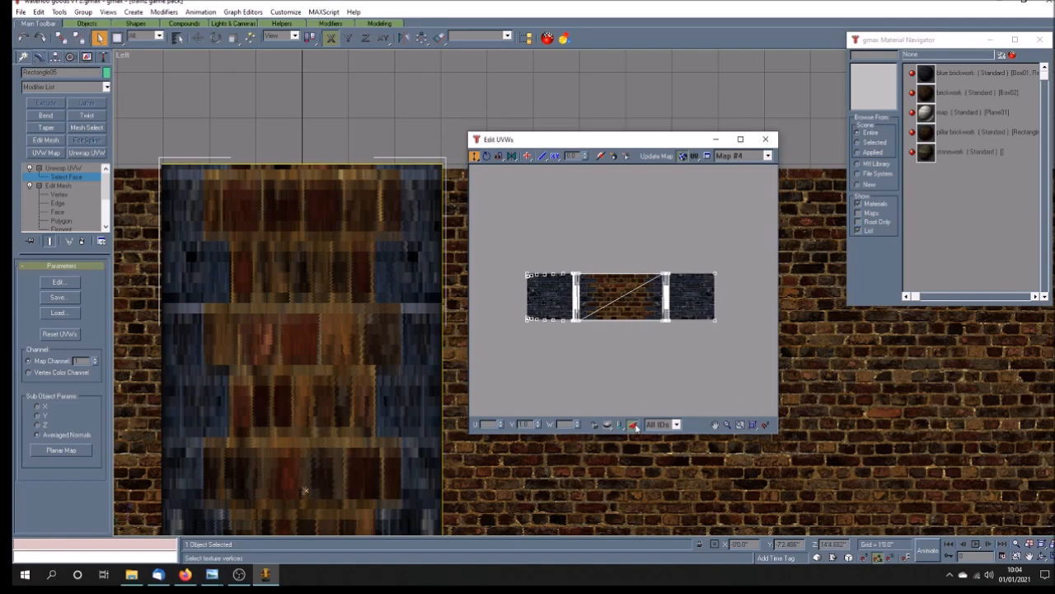
drag(532, 243, 703, 292)
key(Return)
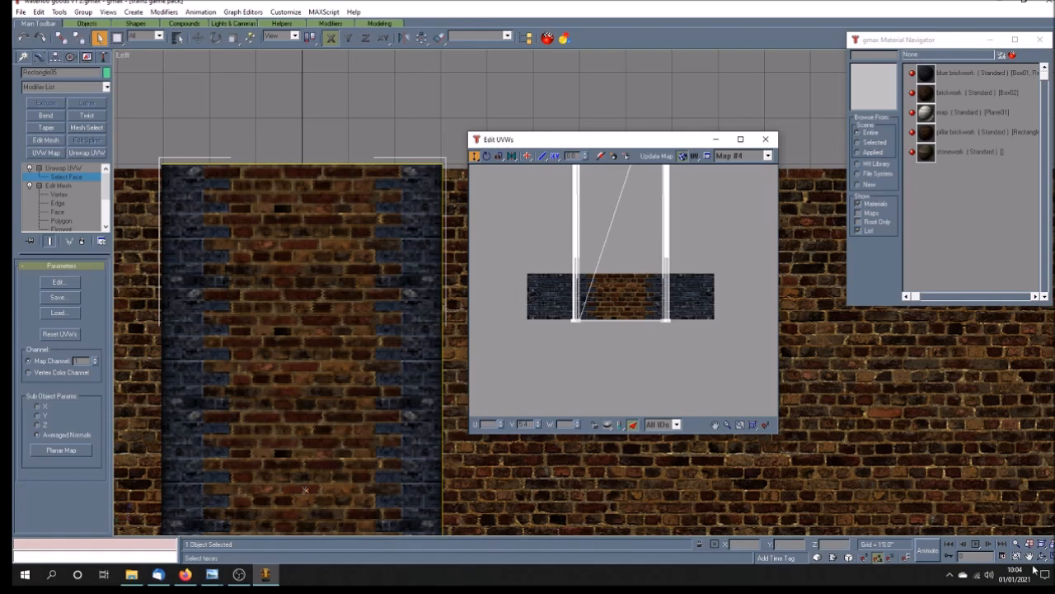
Examine the pillar's brickwork against the wall in a maximized Perspective view, with the UVW editor moved clear of the pillar.
key(w)
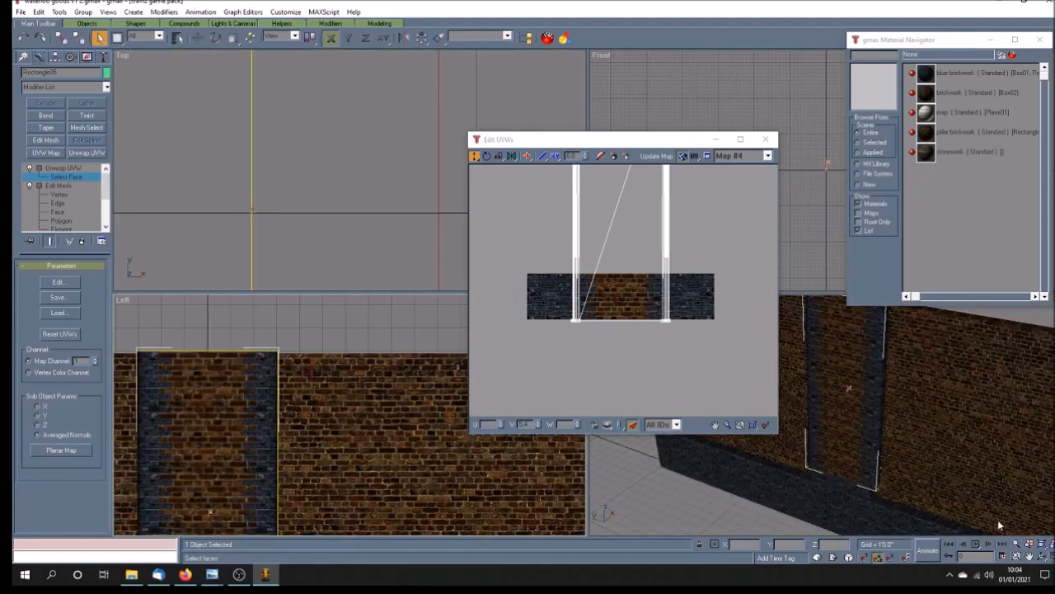
drag(662, 144, 411, 128)
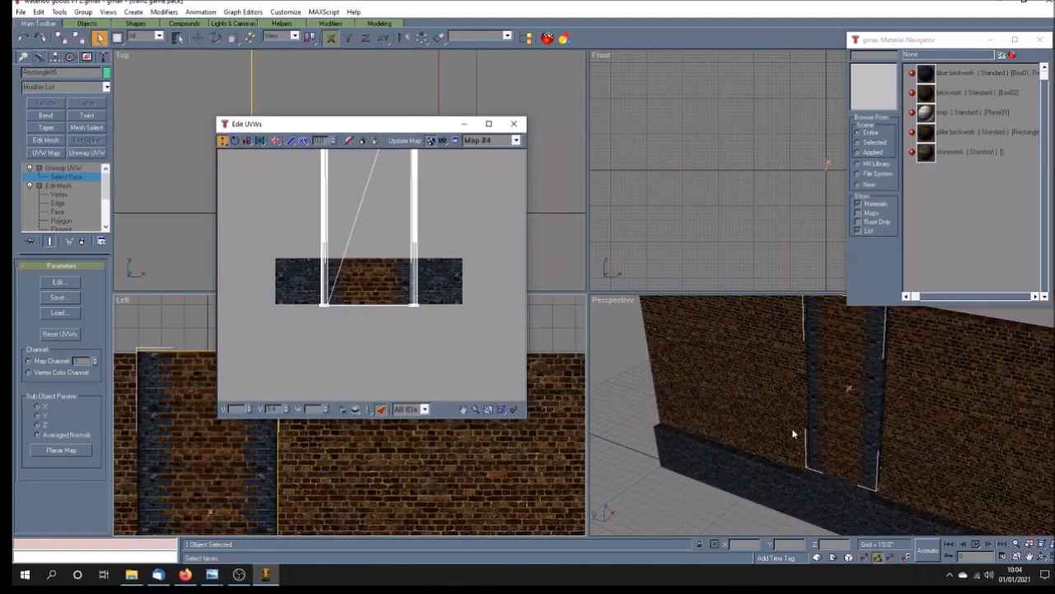
mouse_move(833, 437)
middle_down()
mouse_move(817, 415)
mouse_move(799, 416)
middle_up()
key(w)
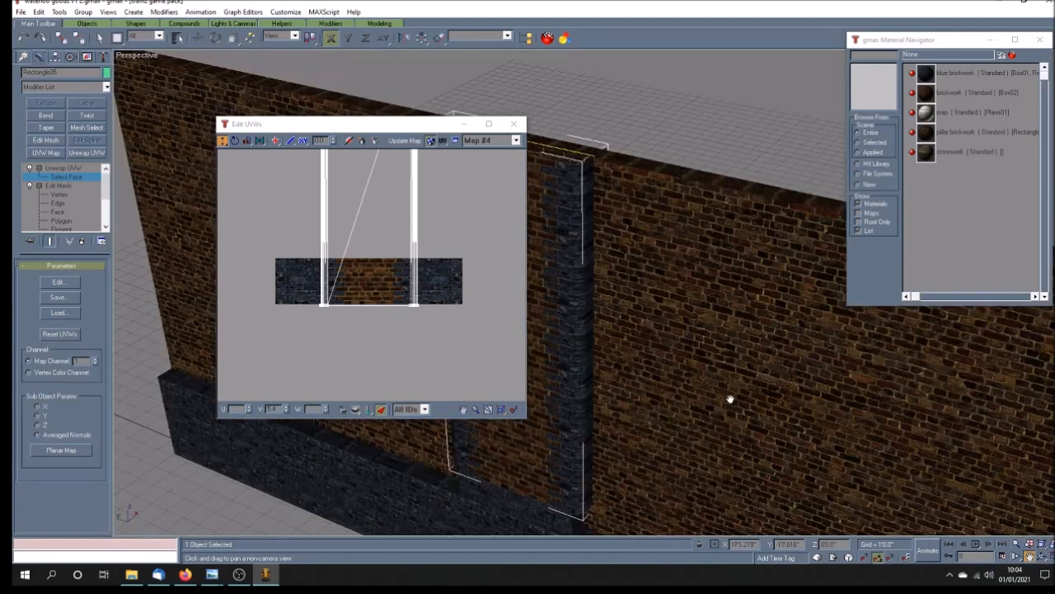
drag(336, 128, 776, 132)
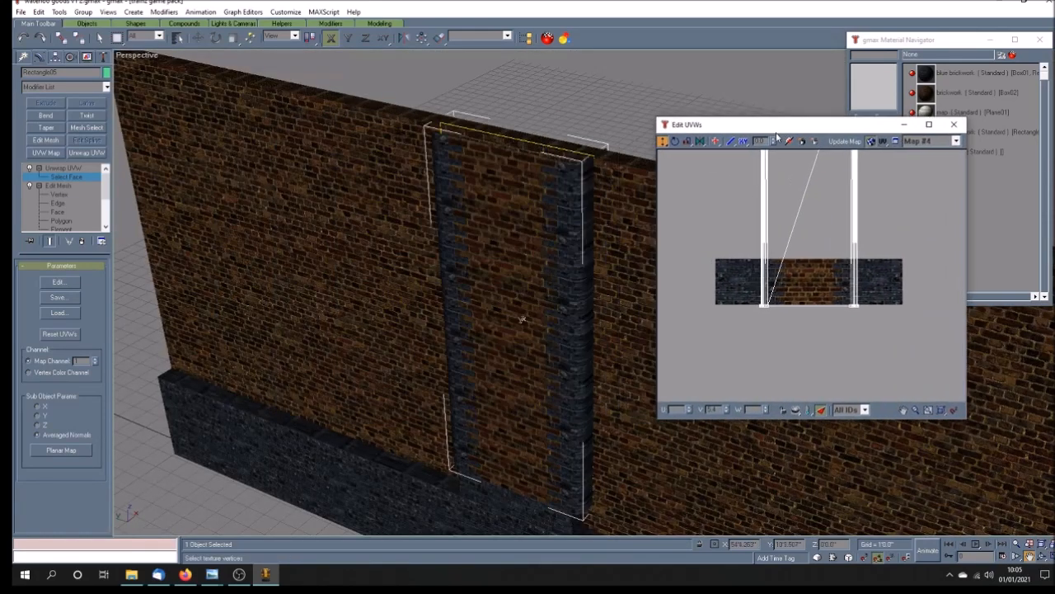
mouse_move(553, 365)
middle_down()
mouse_move(538, 333)
mouse_move(545, 324)
middle_up()
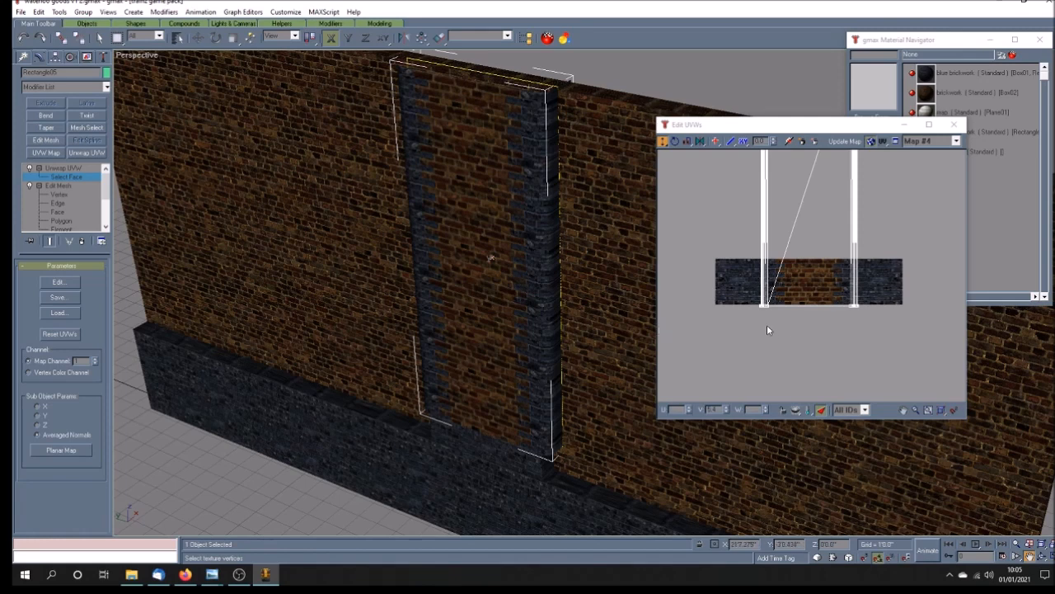
drag(773, 130, 761, 160)
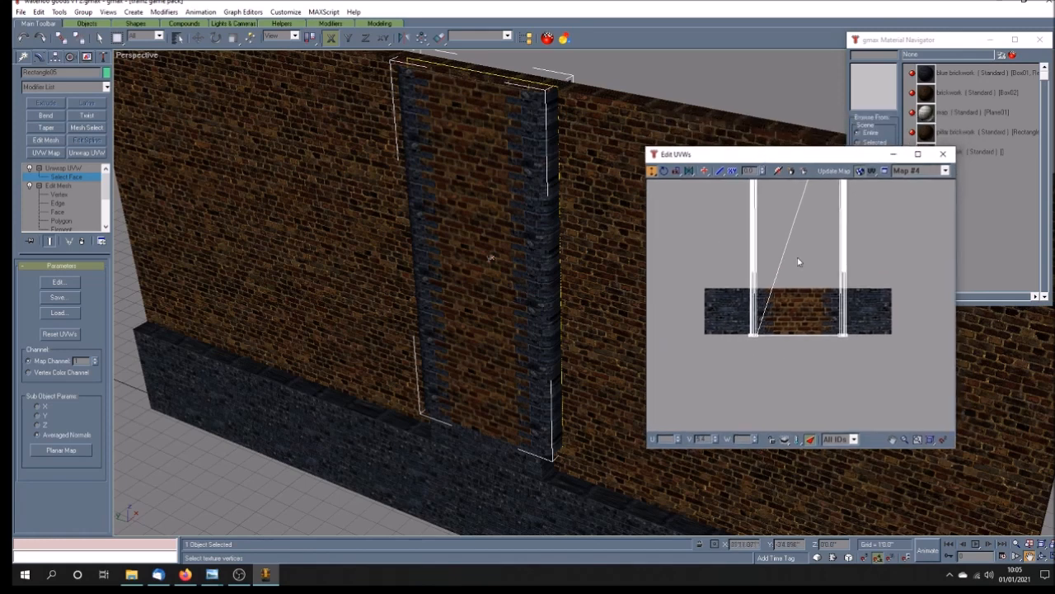
Undo the vertical stretch of the pillar's upper UV vertices and scale all its UV vertices slightly narrower horizontally.
click(23, 39)
click(22, 39)
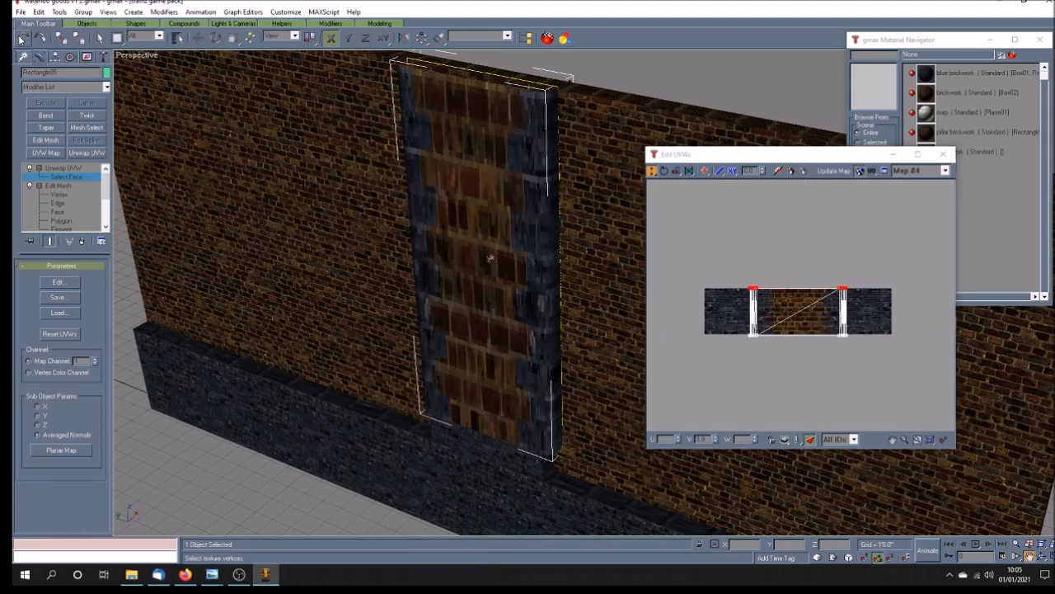
click(677, 170)
drag(736, 253, 881, 368)
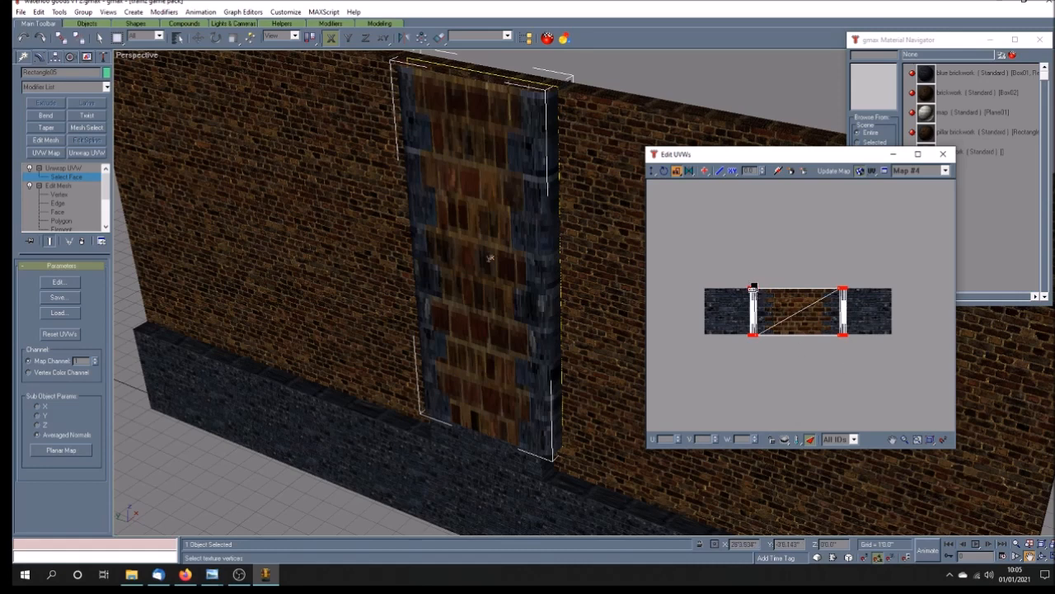
drag(753, 288, 874, 307)
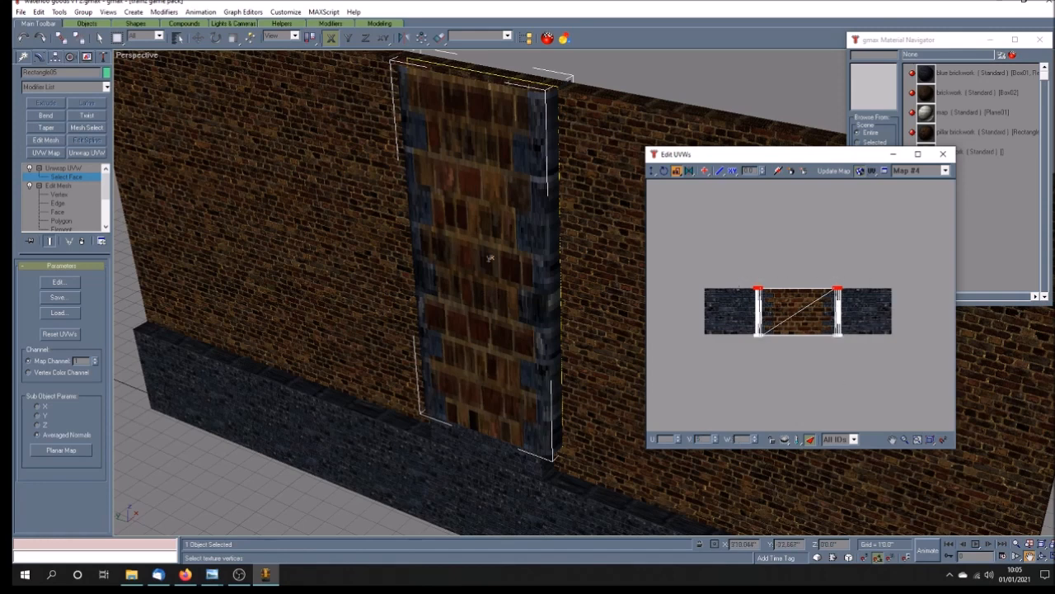
Set the pillar's upper UV vertices to V 5.4 and inspect the remapped pillar from an orbited, wider view.
key(Return)
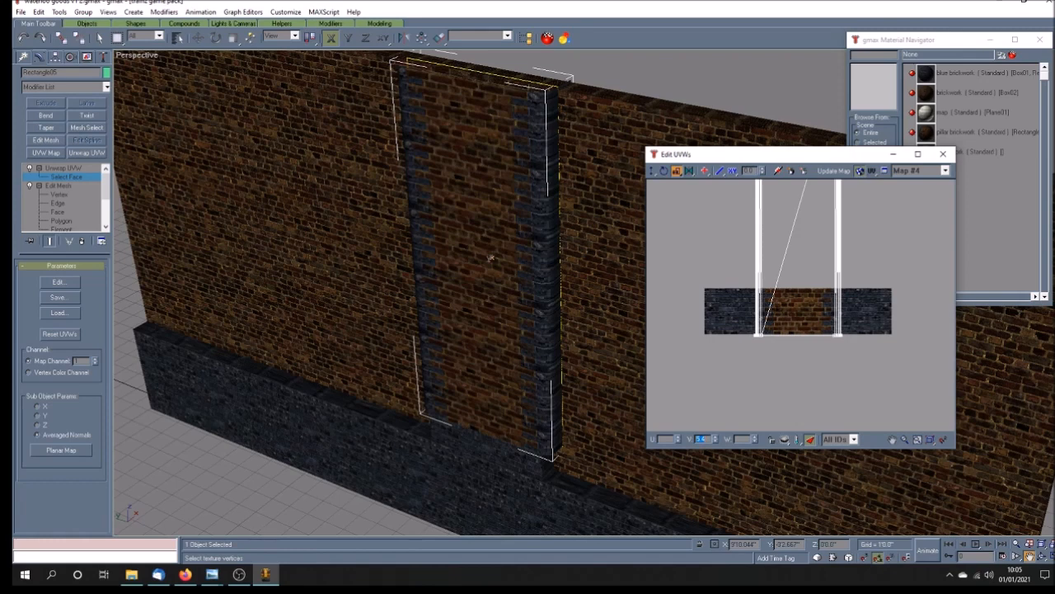
click(1028, 557)
drag(549, 360, 527, 368)
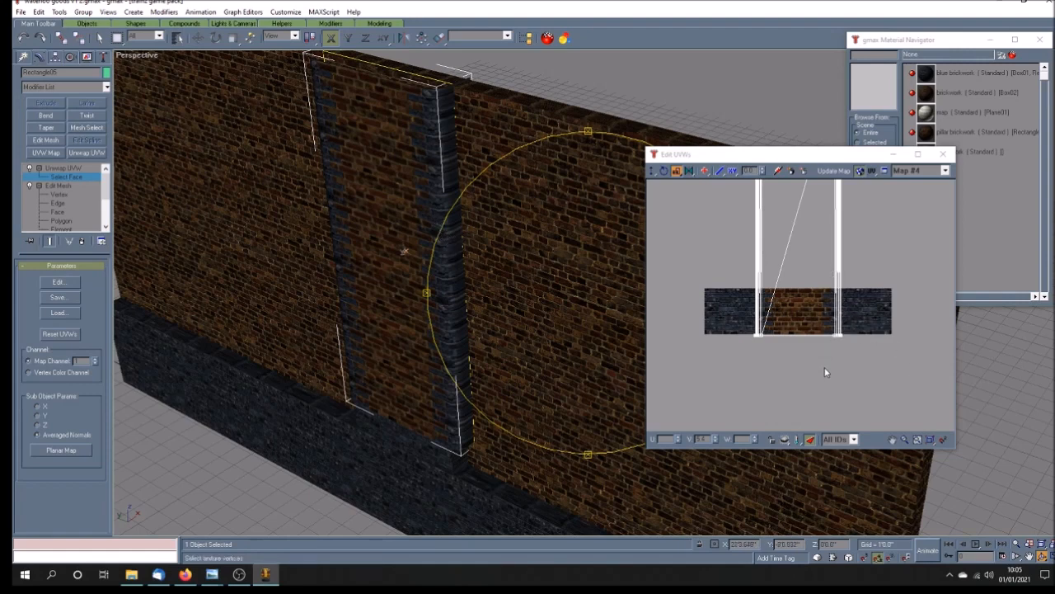
drag(527, 343, 537, 323)
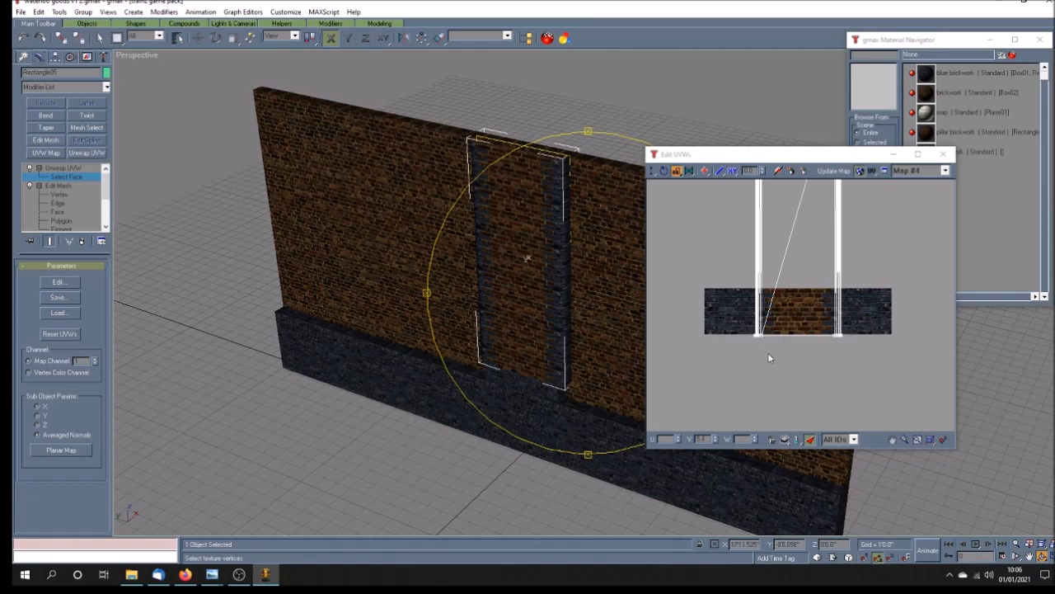
Close the UVW editor, leave face selection and deselect the pillar, with the whole wall section in view.
click(944, 153)
click(86, 168)
click(238, 222)
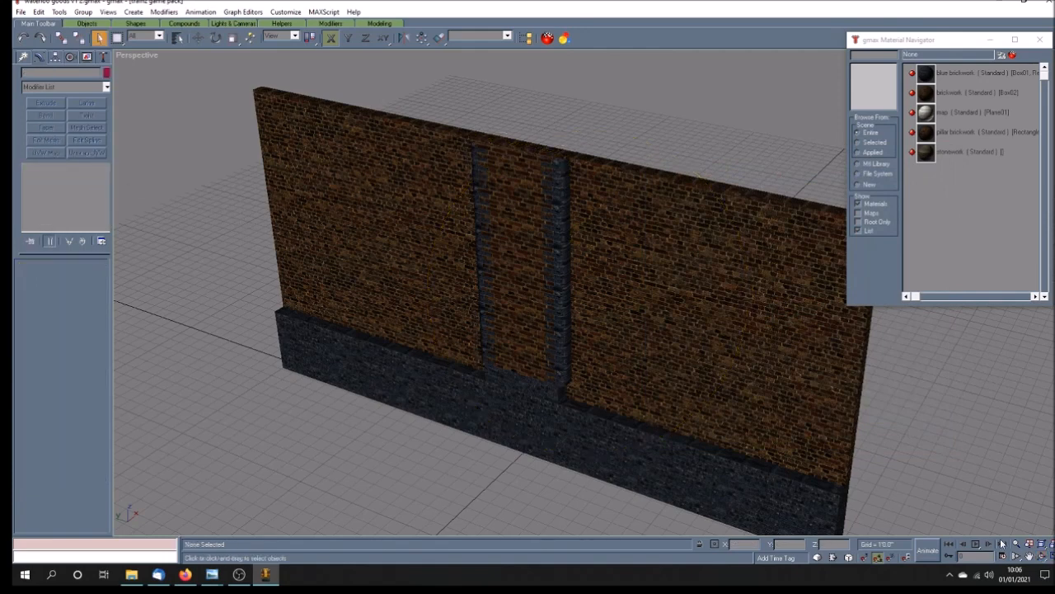
click(1029, 557)
drag(668, 382, 648, 353)
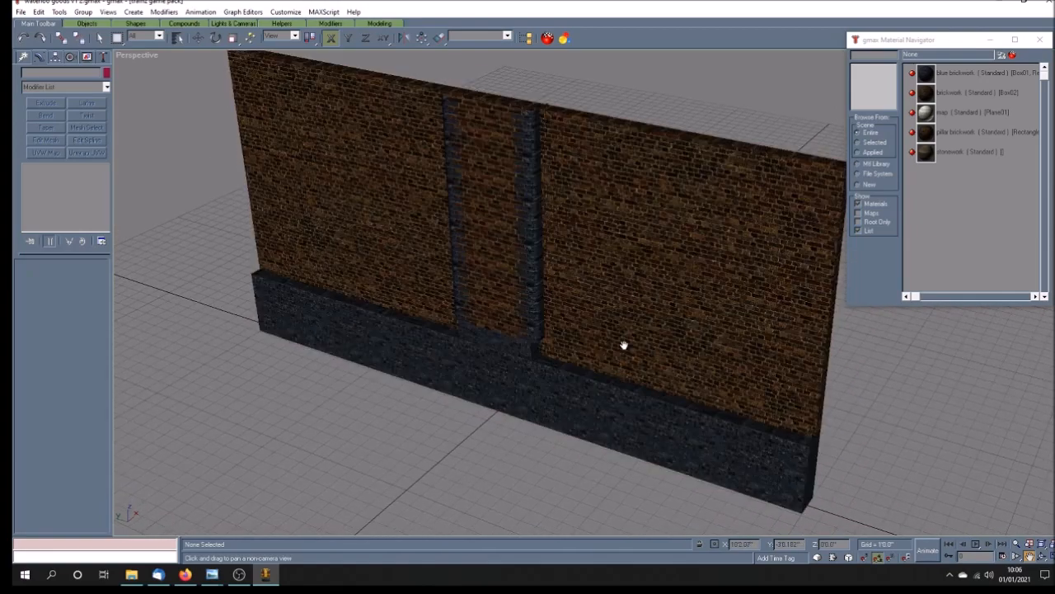
Compare the modelled wall with the reference photo wall example.jpg in Windows Photo Viewer, then minimize the photo.
mouse_move(214, 580)
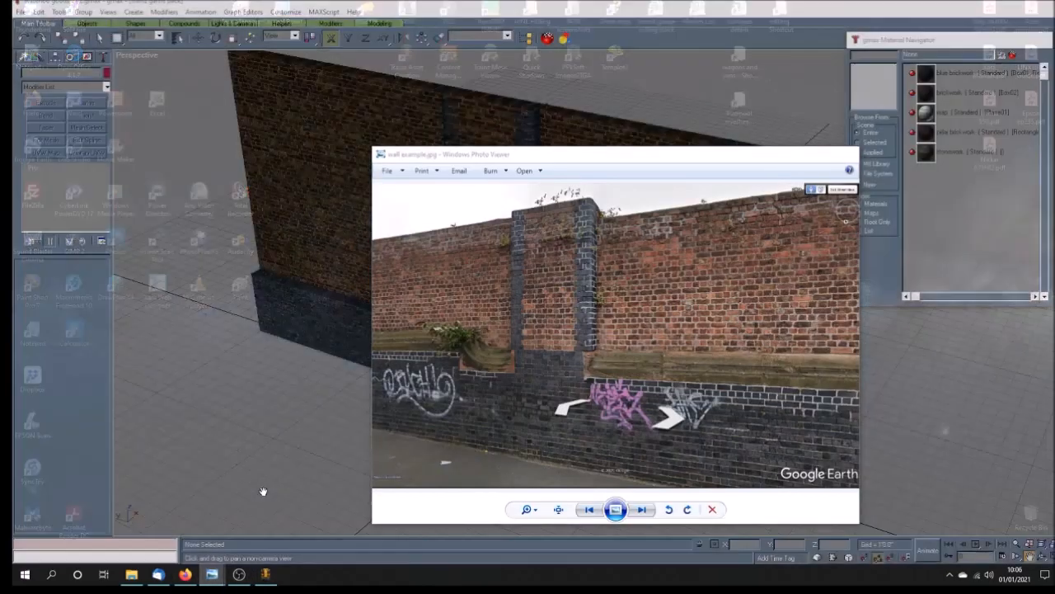
click(264, 496)
drag(717, 158, 292, 146)
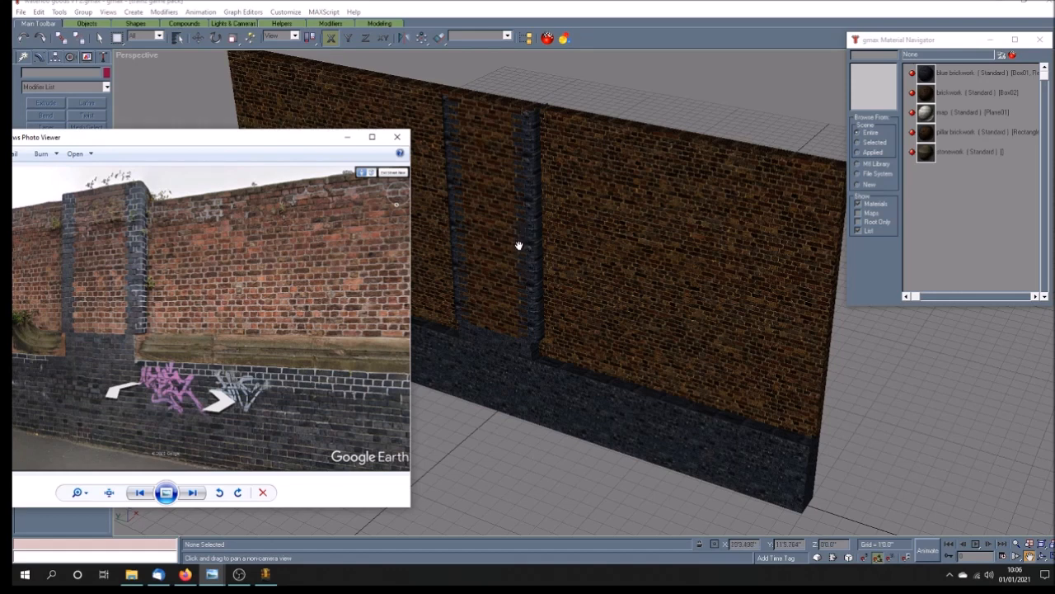
drag(245, 163, 345, 174)
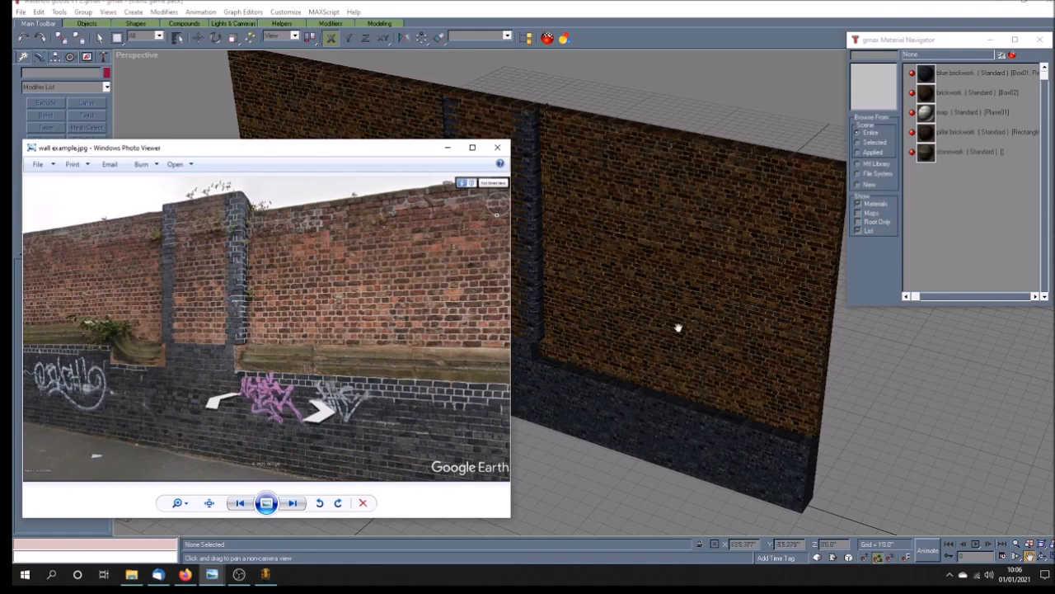
click(447, 148)
Examine the finished pillar brickwork up close and the textured wall section as a whole.
drag(388, 200, 426, 225)
drag(602, 317, 537, 308)
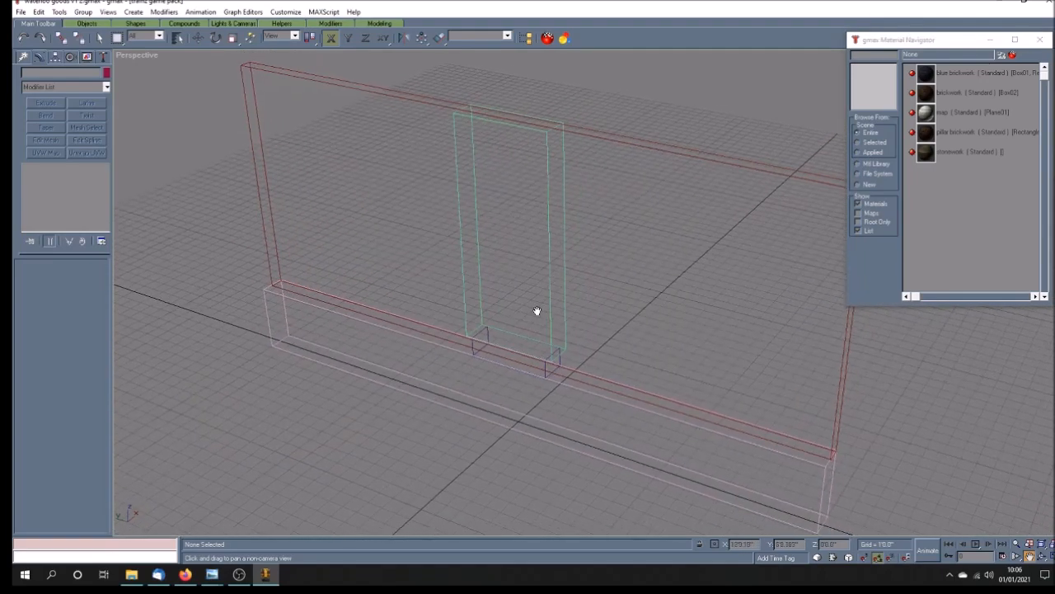
scroll(535, 366, up, 5)
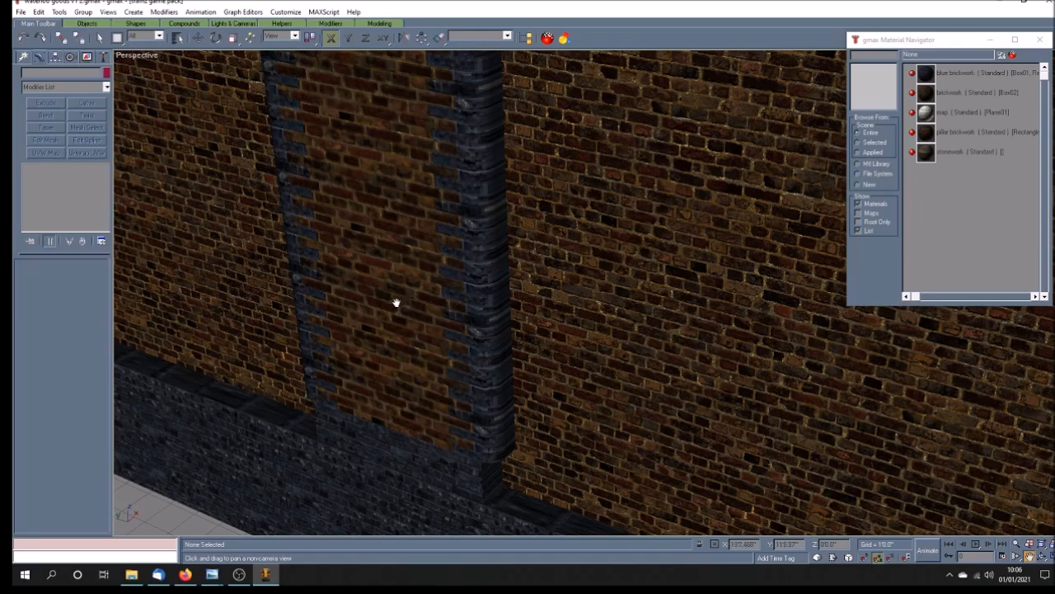
scroll(461, 328, down, 5)
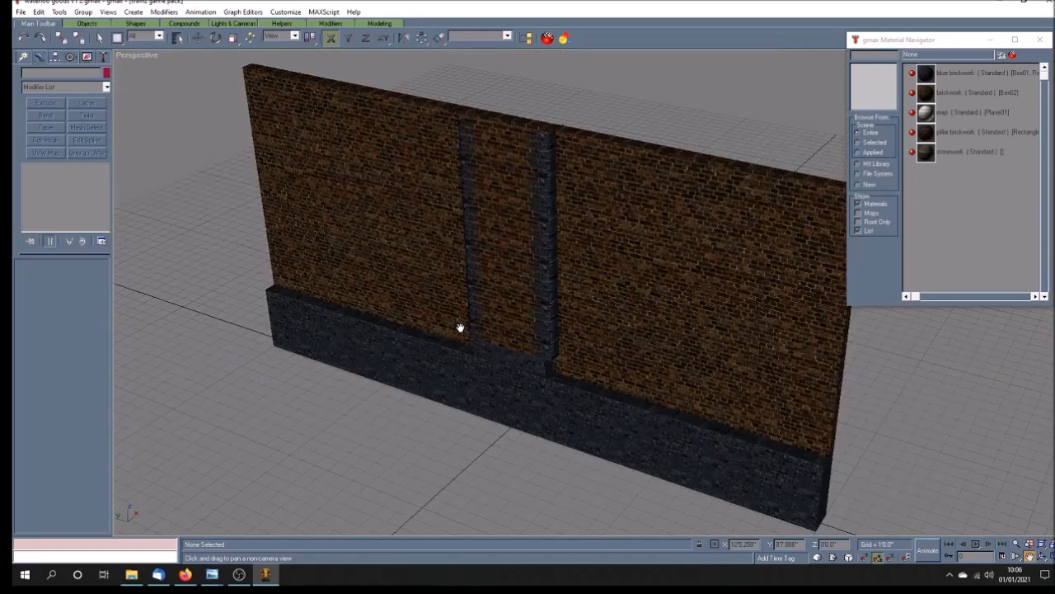
drag(514, 269, 506, 292)
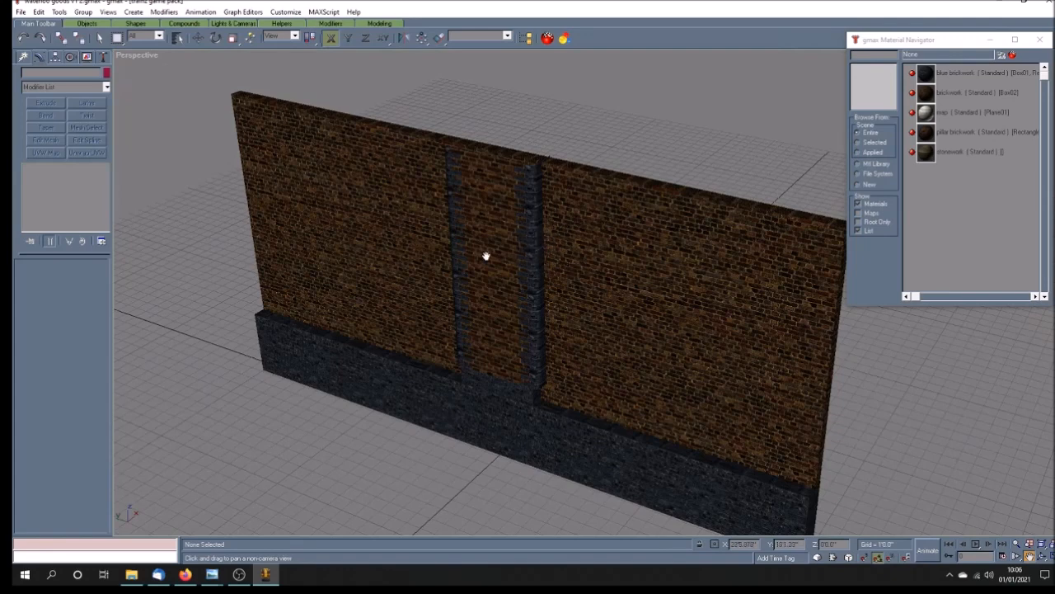
drag(550, 273, 547, 278)
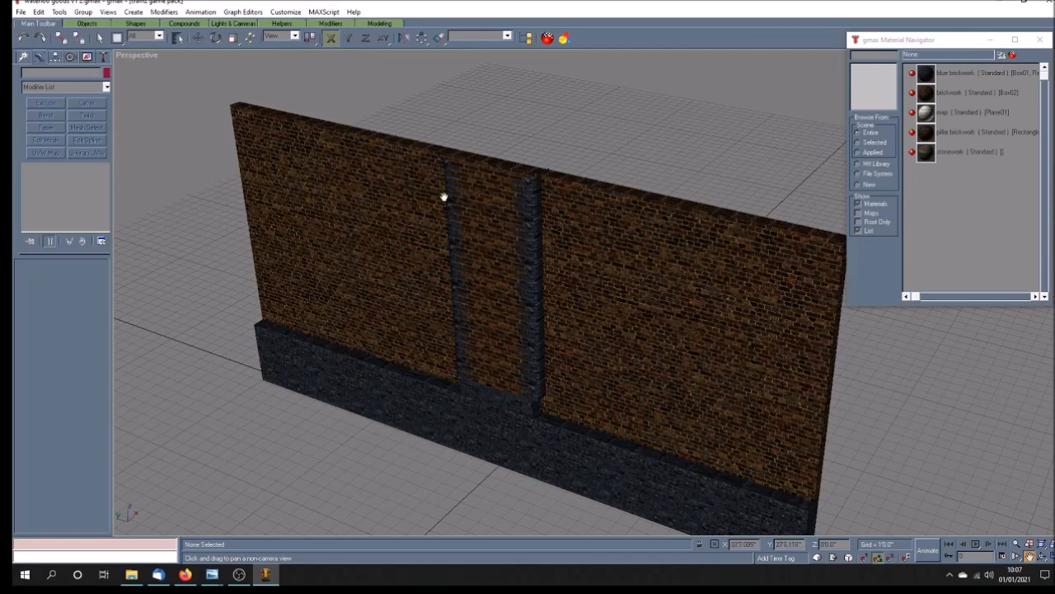
drag(493, 271, 446, 188)
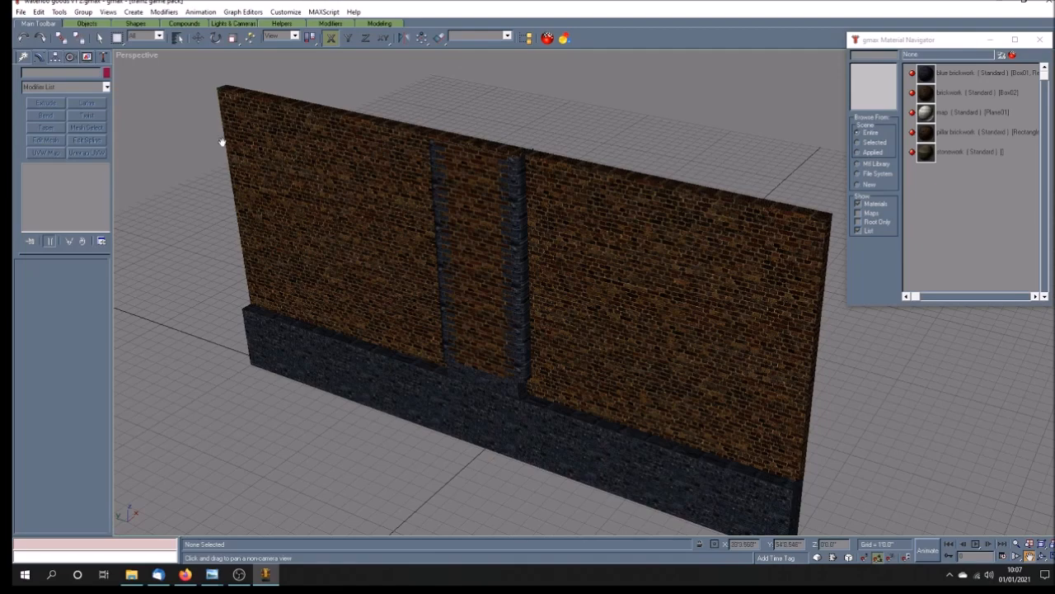
Save the scene, and save it again over waterloo goods v1 1.gmax, replacing the existing file.
click(21, 12)
click(20, 13)
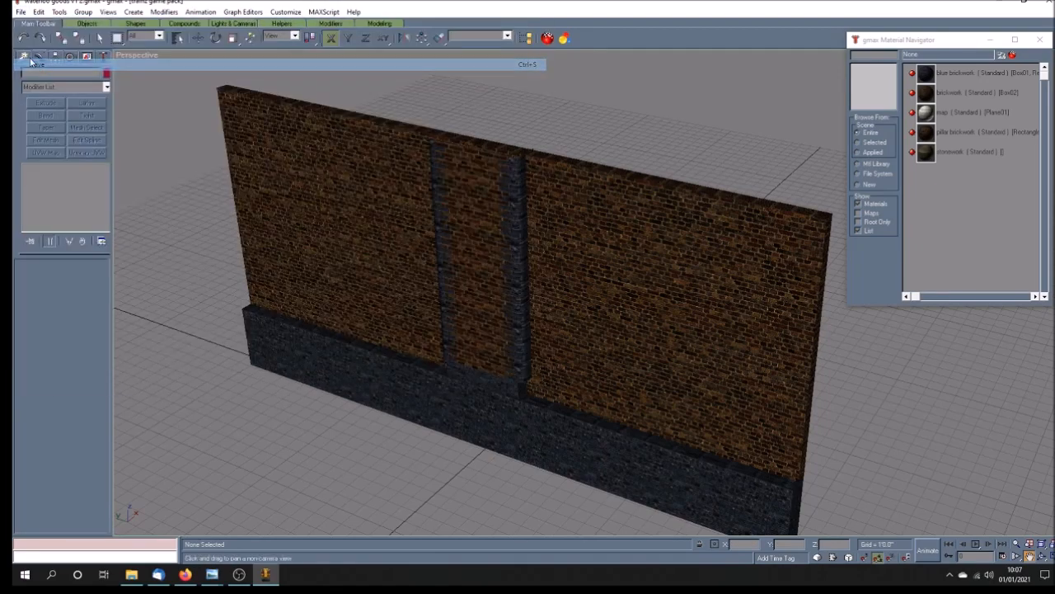
click(21, 12)
click(43, 76)
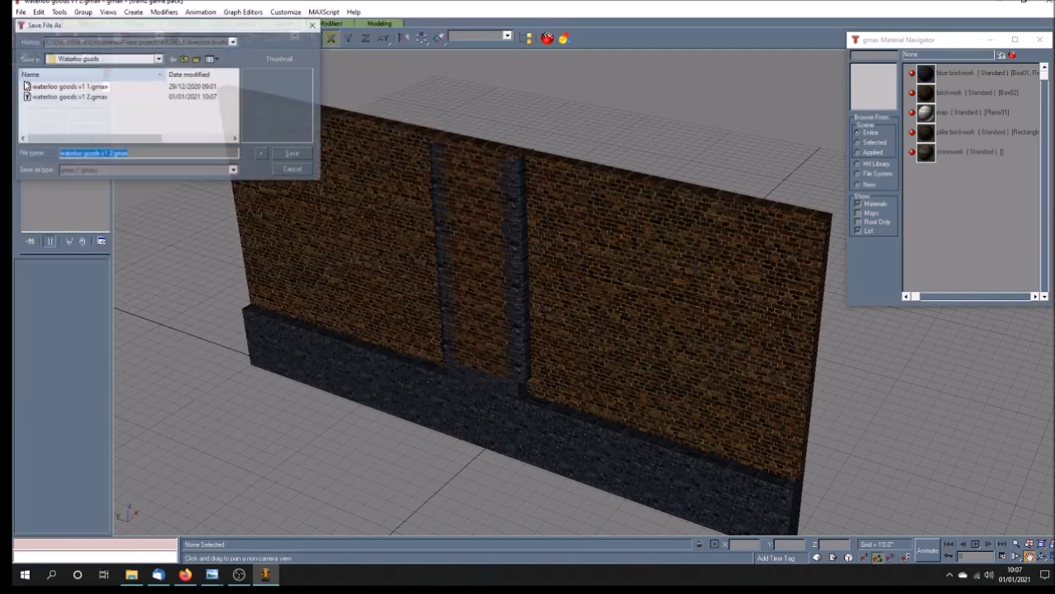
click(98, 87)
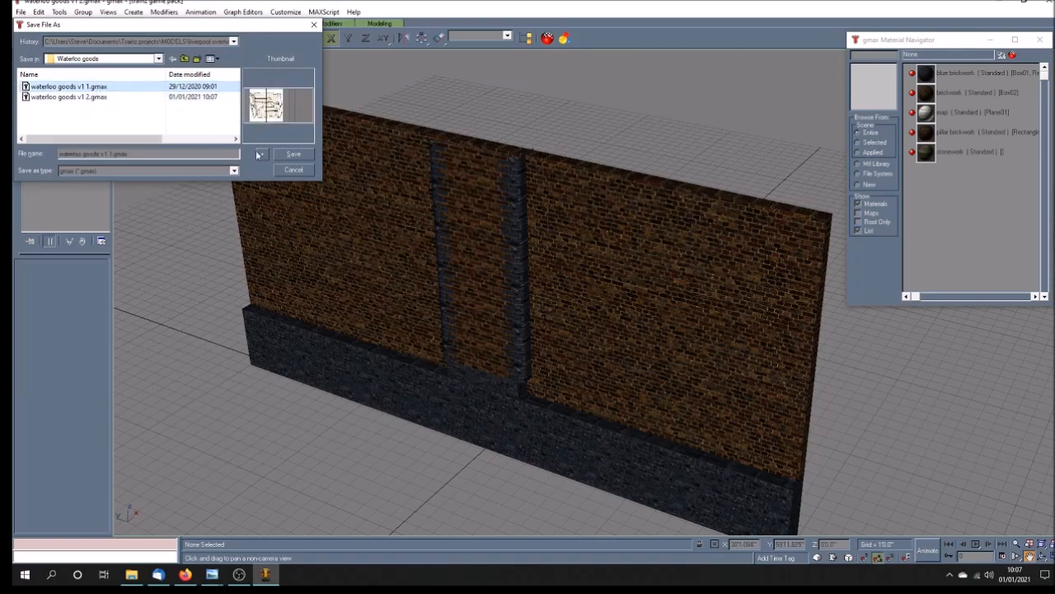
click(292, 155)
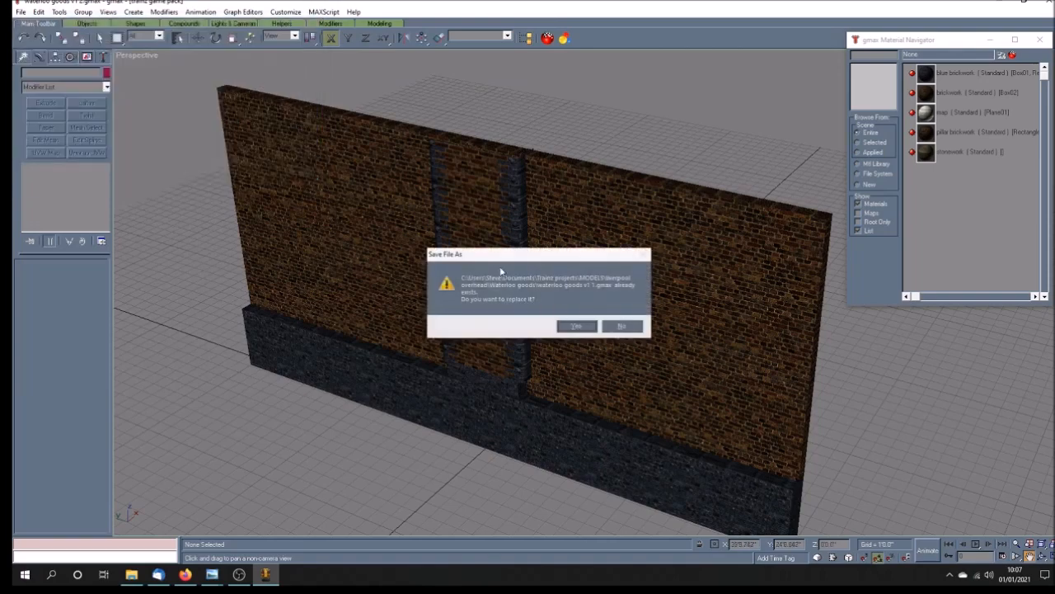
click(578, 326)
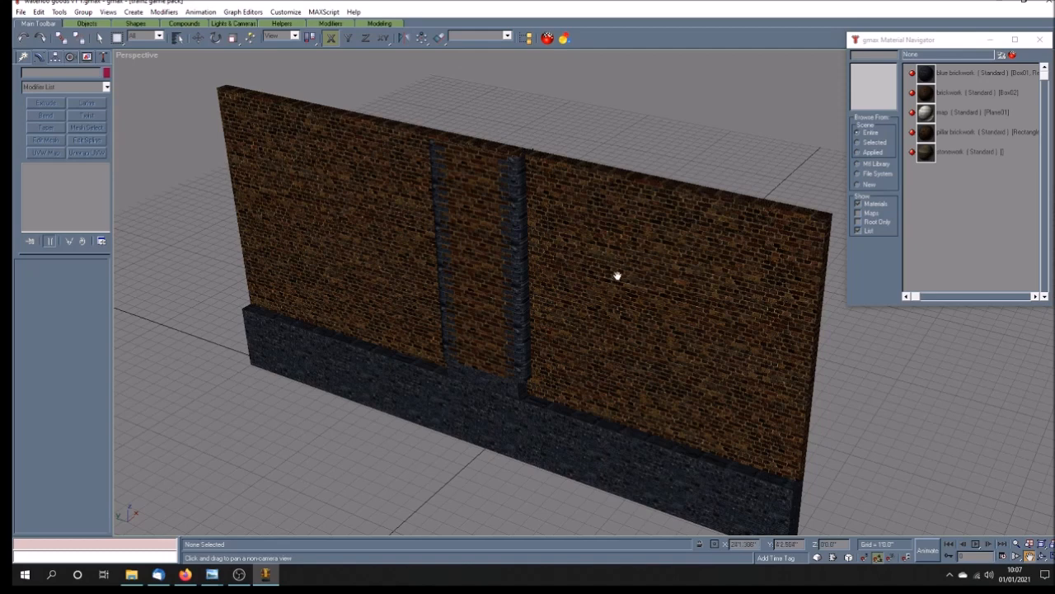
scroll(617, 275, down, 3)
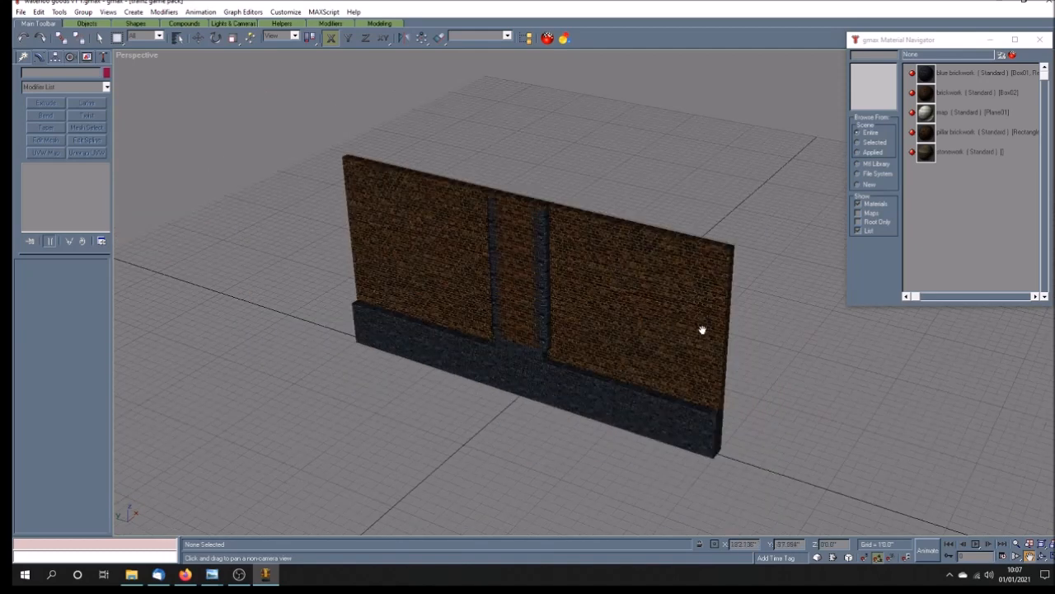